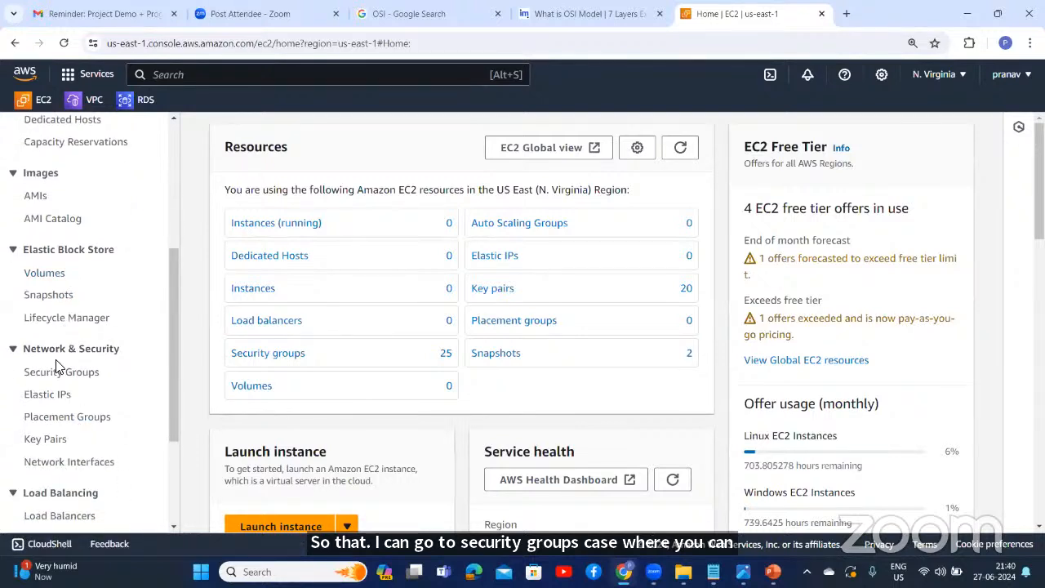
Step: Open the list of EC2 security groups in the N. Virginia region
click(80, 380)
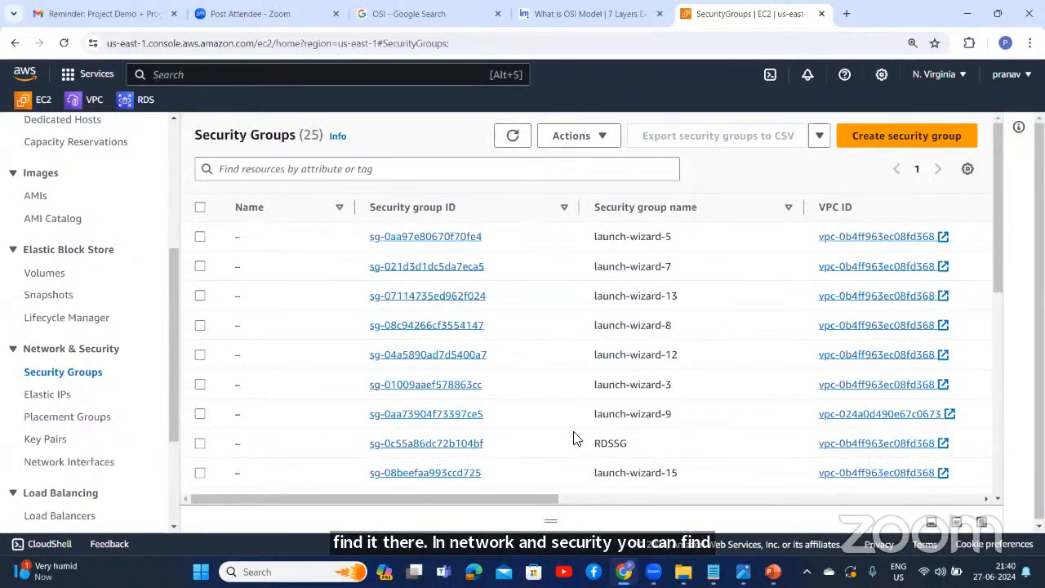
scroll(574, 438, down, 3)
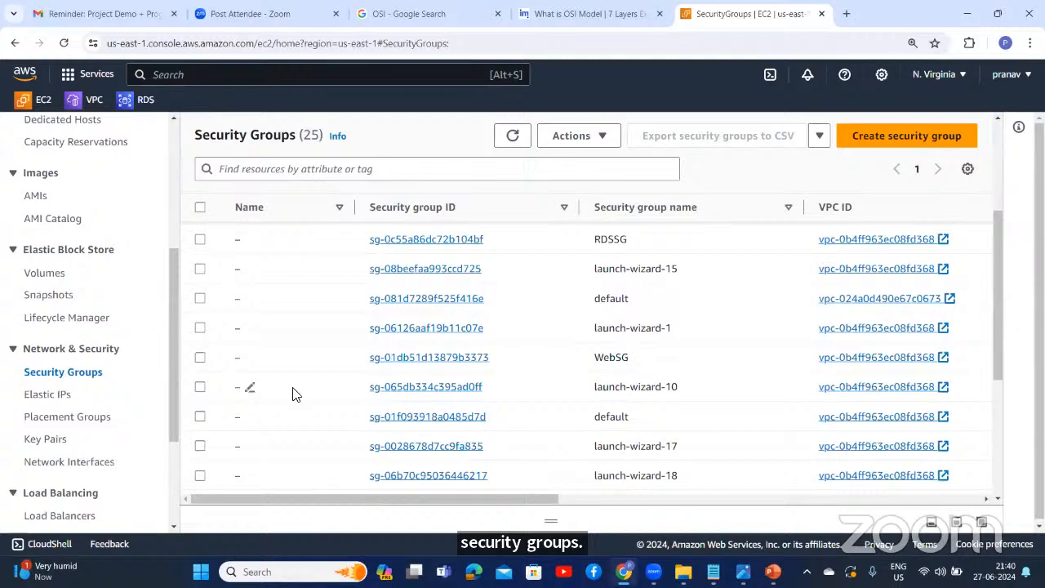
Step: Try to delete the ELBSG security group and clear its selection
click(200, 358)
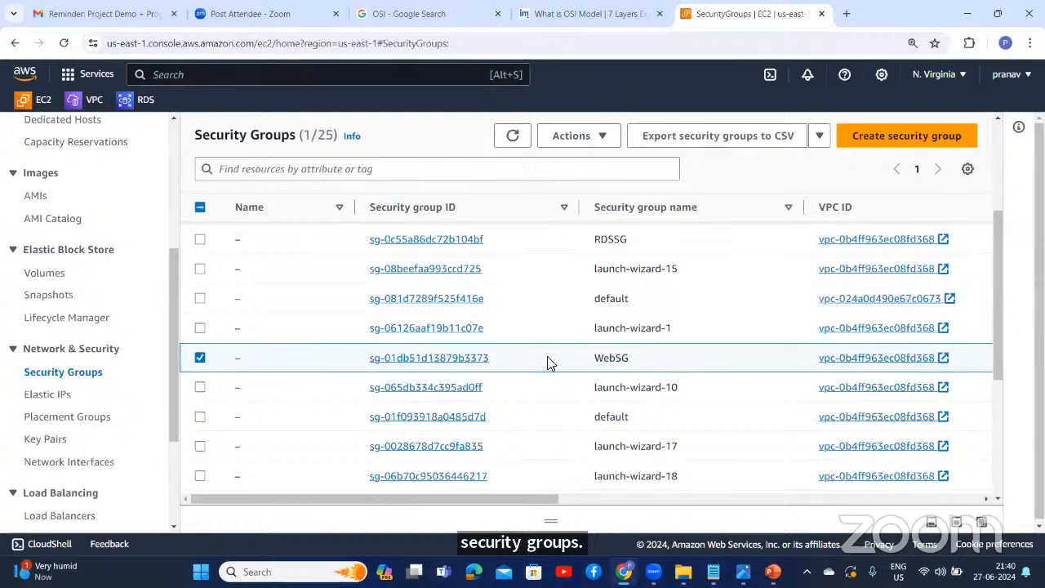
scroll(559, 357, up, 3)
scroll(558, 360, down, 3)
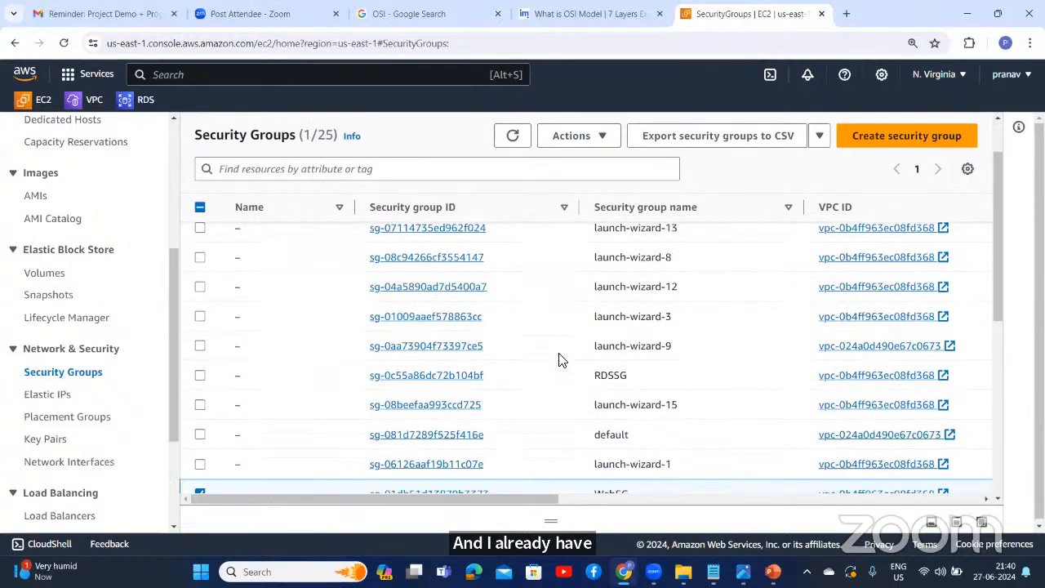
scroll(558, 362, down, 2)
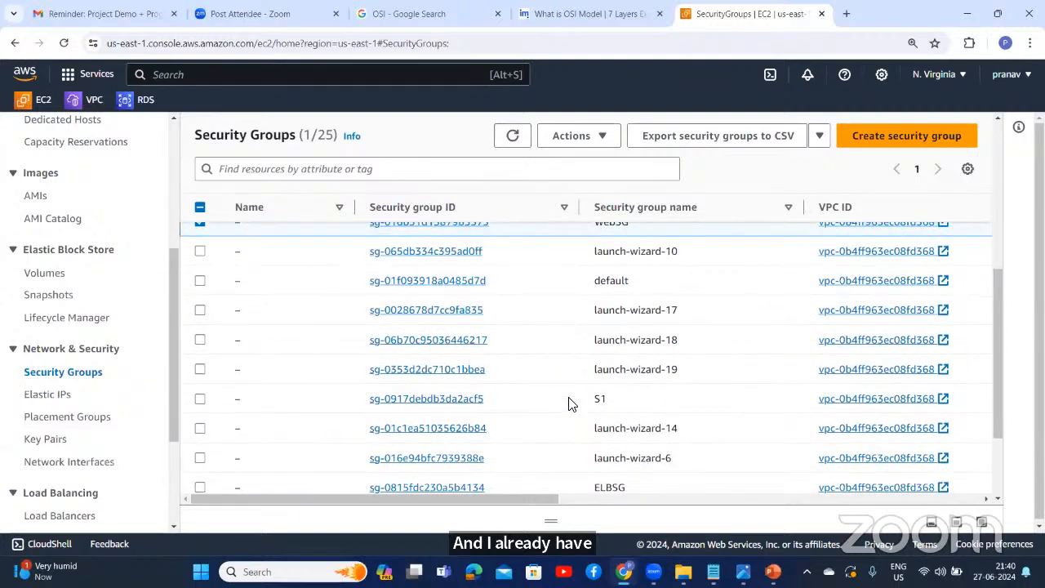
scroll(564, 401, down, 3)
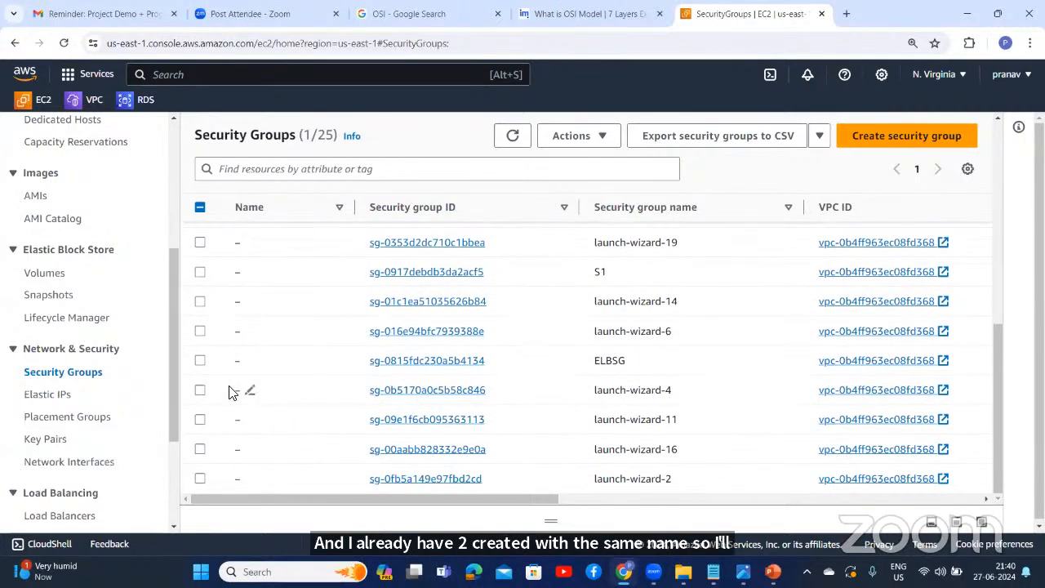
click(199, 360)
scroll(306, 357, up, 3)
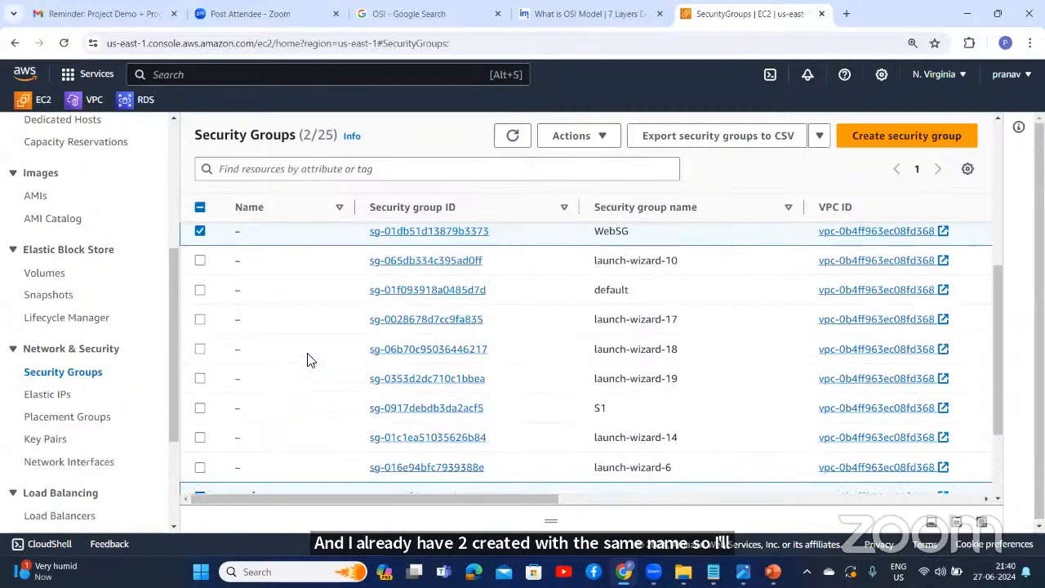
click(199, 300)
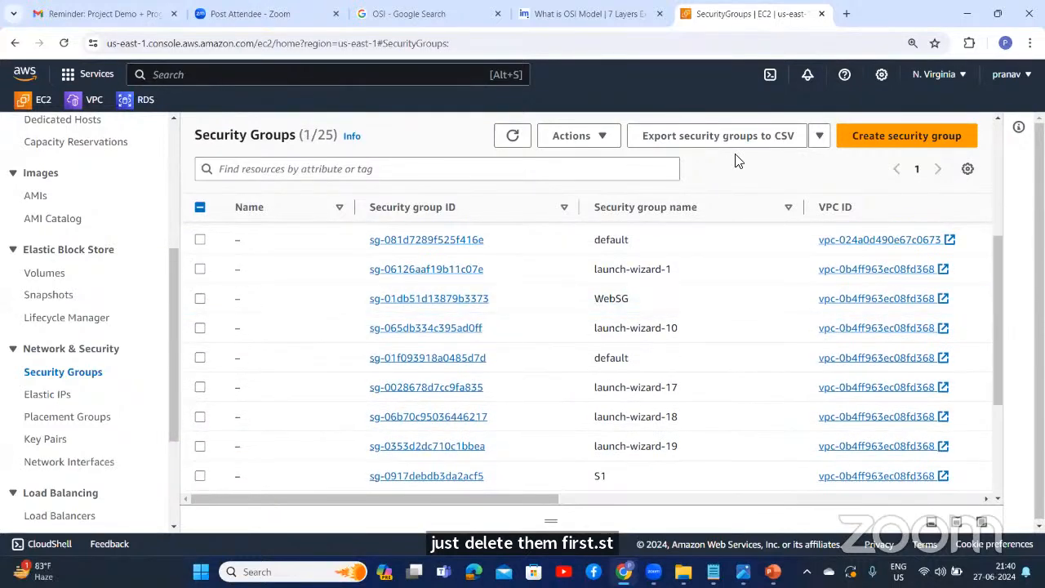
click(602, 138)
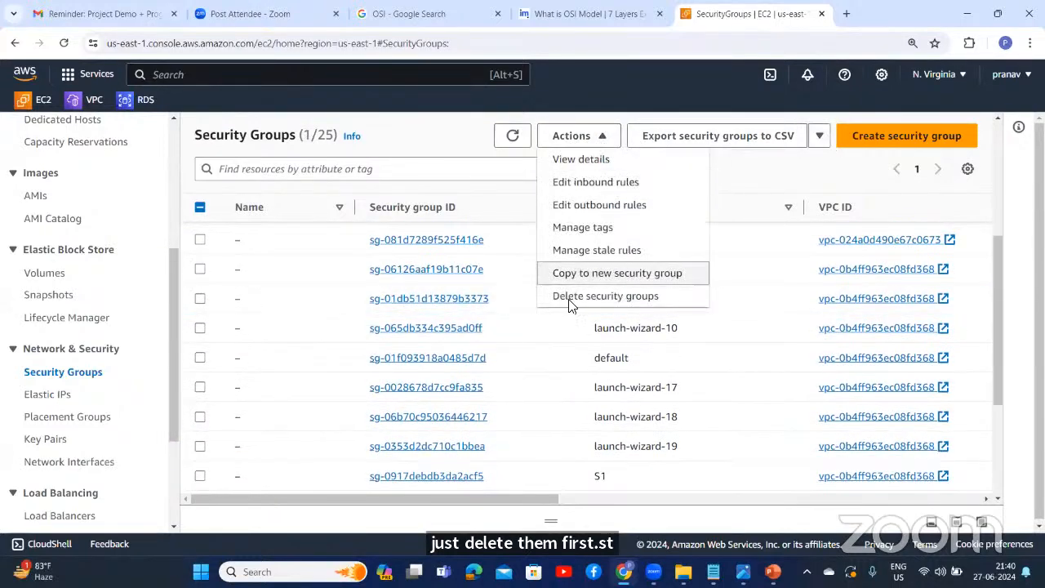
click(575, 299)
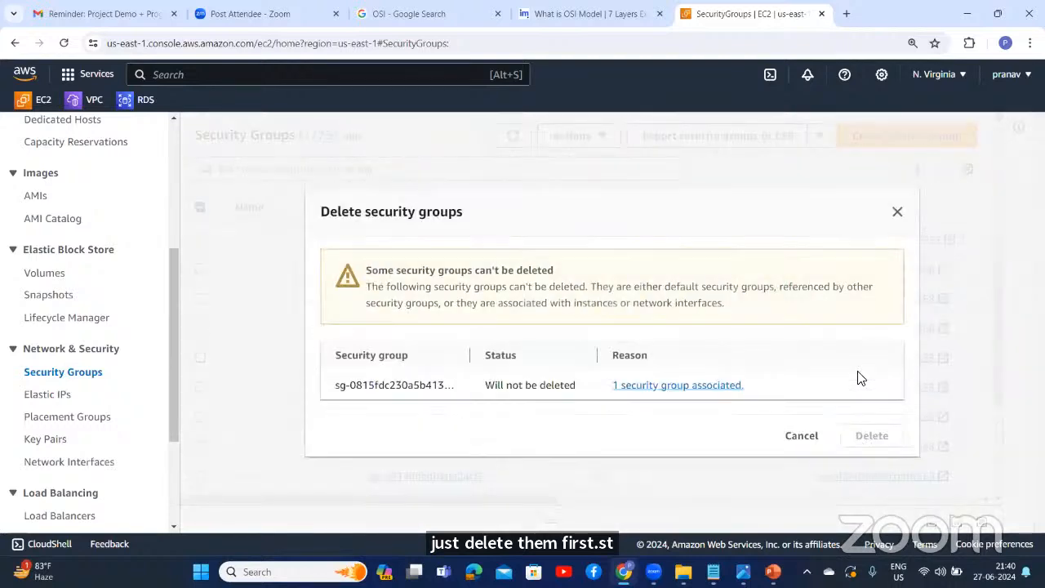
click(899, 214)
scroll(343, 357, down, 3)
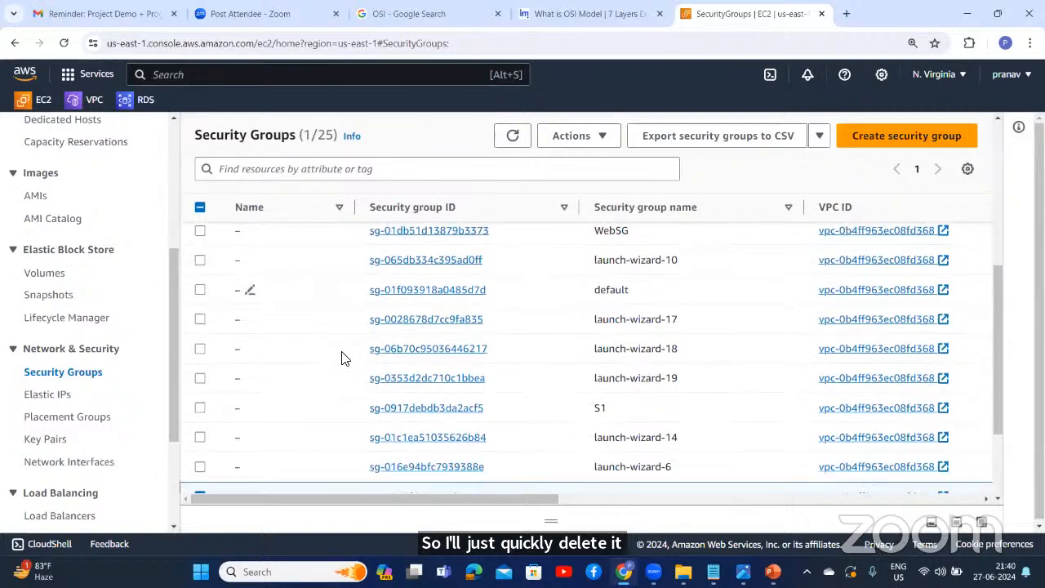
scroll(372, 372, up, 3)
scroll(294, 376, down, 5)
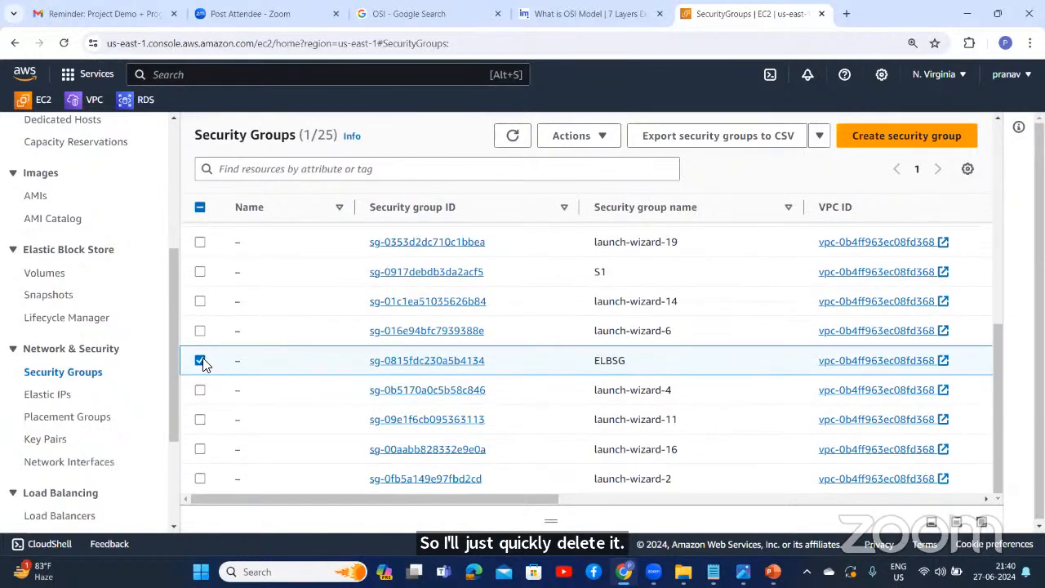
click(200, 360)
Step: Delete the existing WebSG security group and confirm the deletion
scroll(333, 334, up, 3)
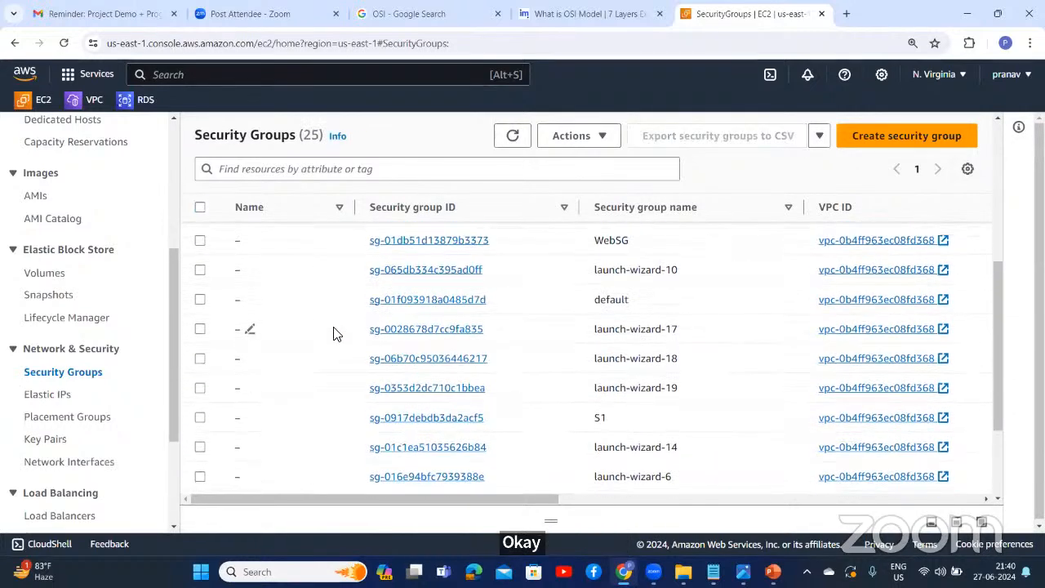
scroll(333, 331, up, 1)
click(200, 300)
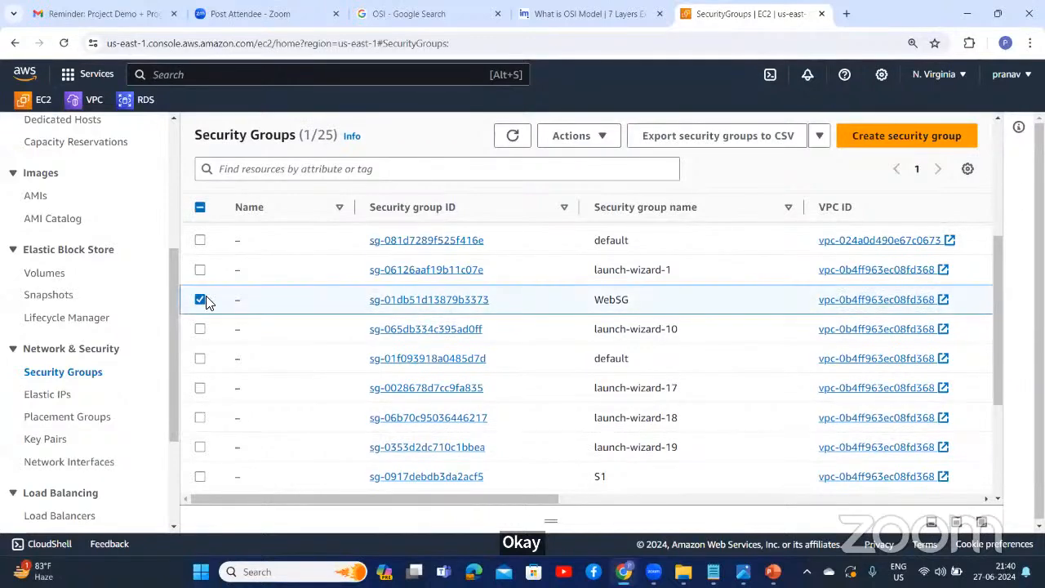
click(608, 137)
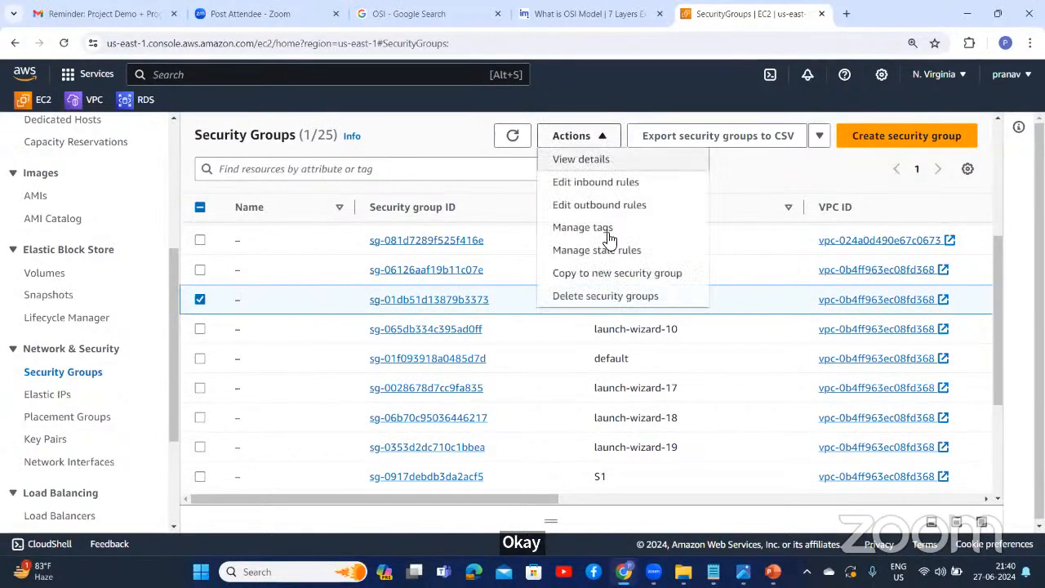
click(601, 294)
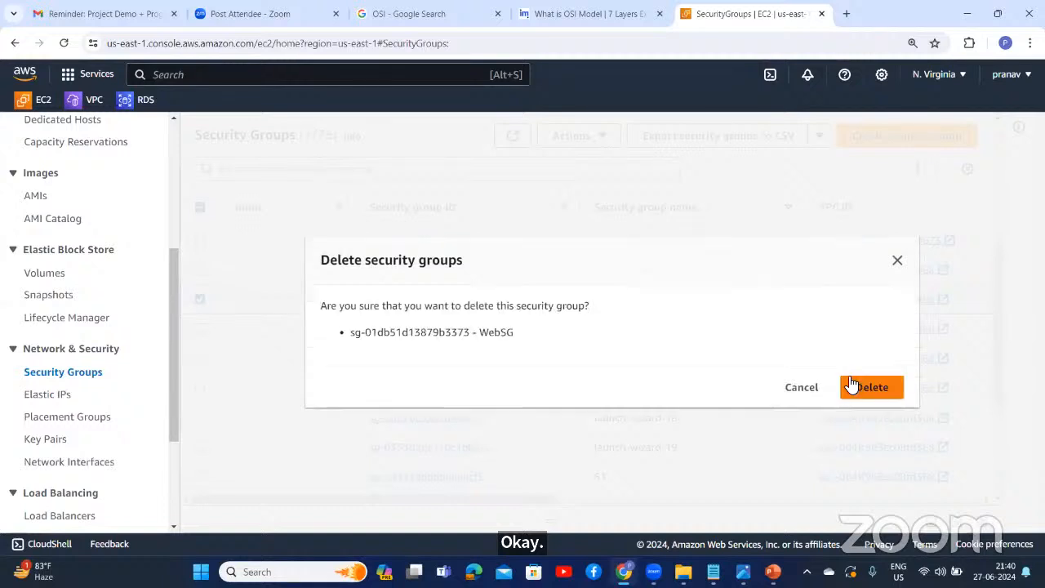
click(859, 387)
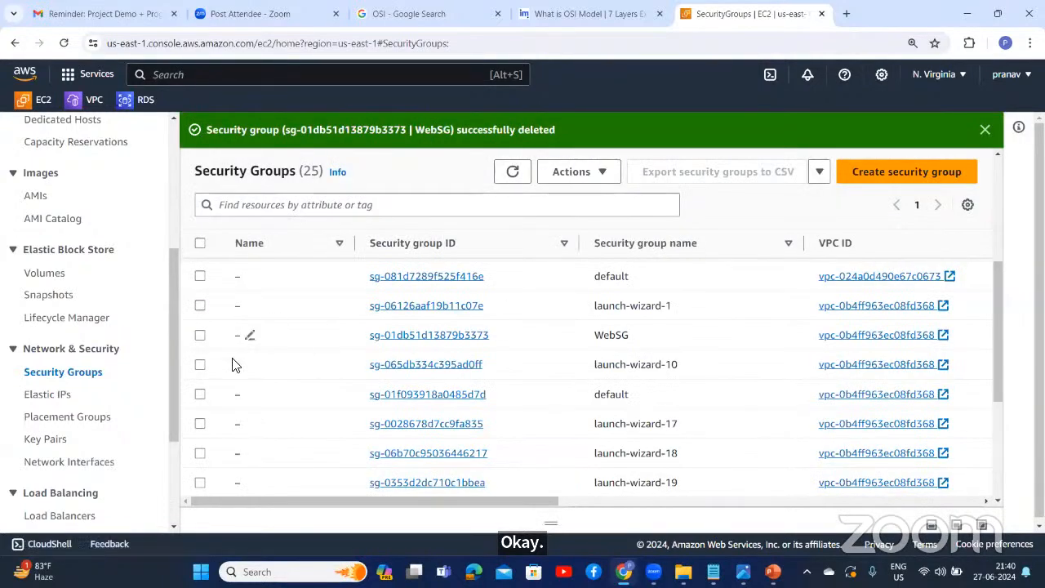
Step: Delete the existing ELBSG security group and confirm the deletion
scroll(224, 377, down, 3)
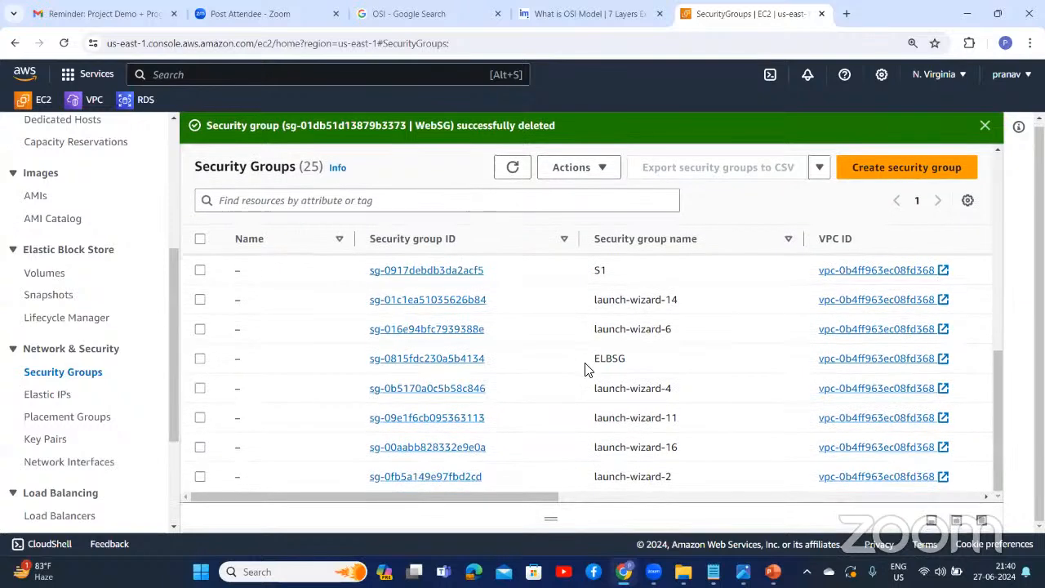
click(200, 360)
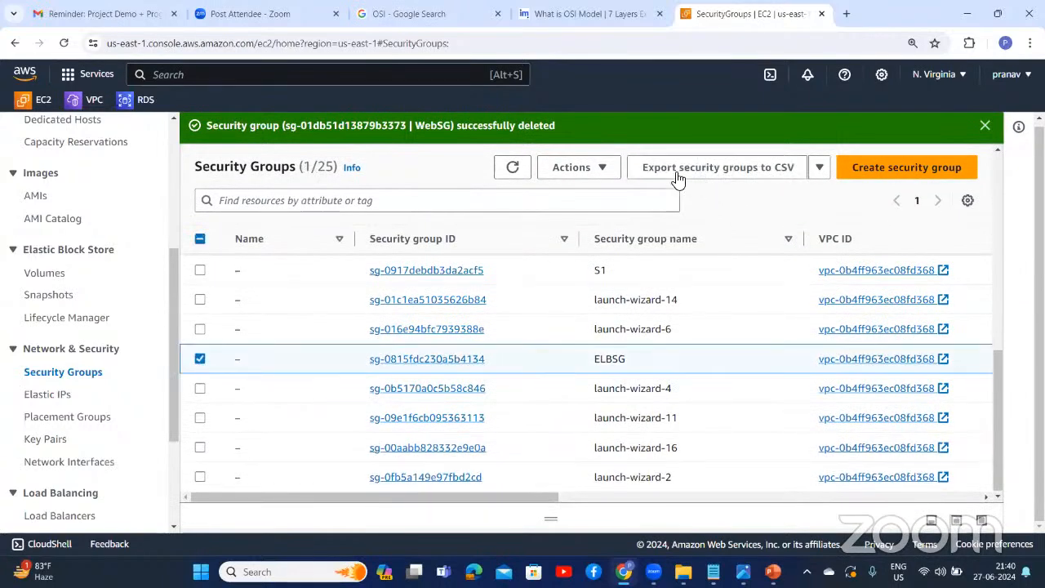
click(602, 166)
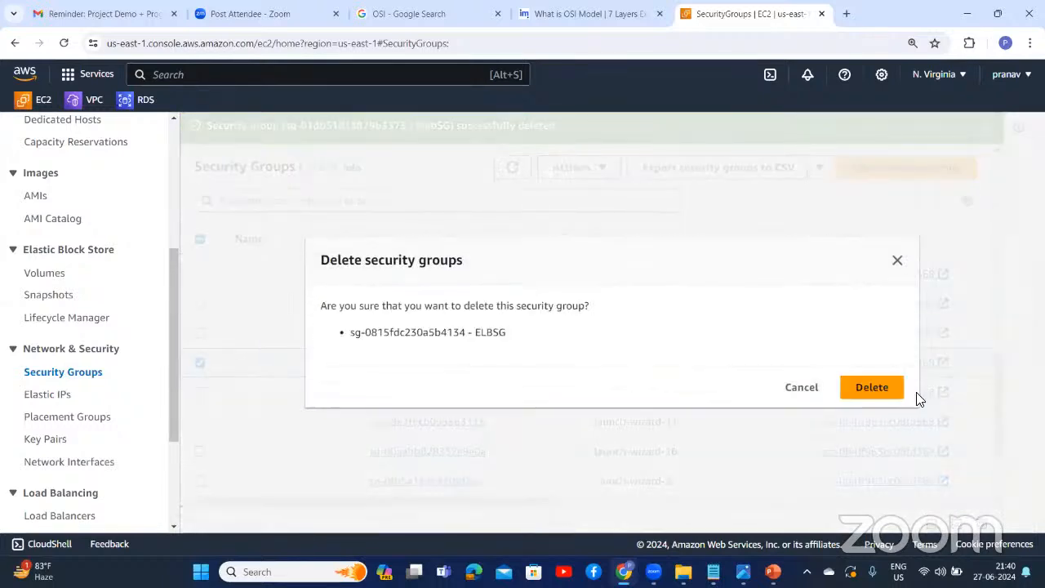
click(870, 389)
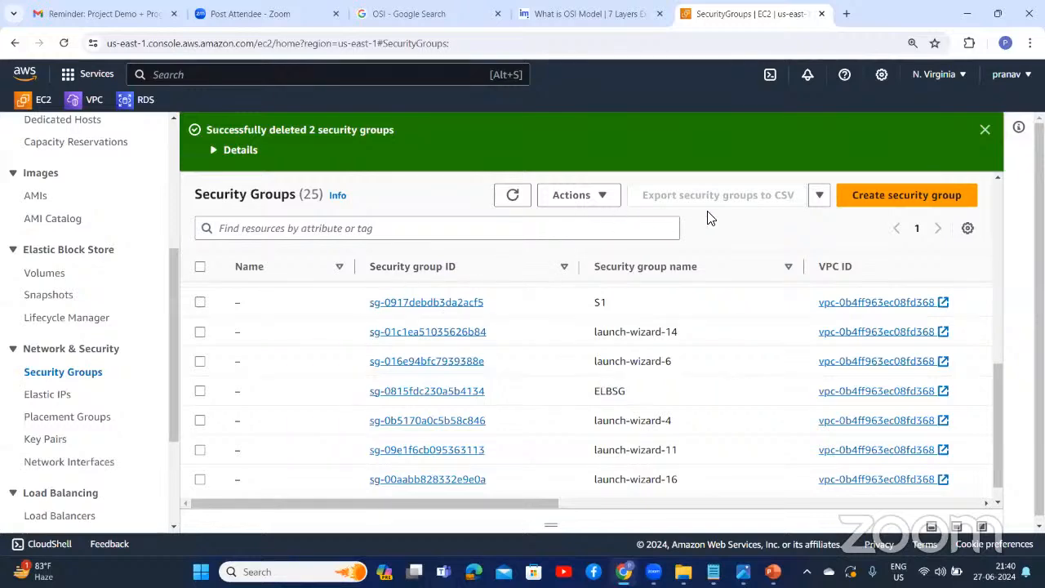
Step: Start a new security group, entering ELBSG as both its name and its description
click(884, 204)
scroll(110, 393, down, 8)
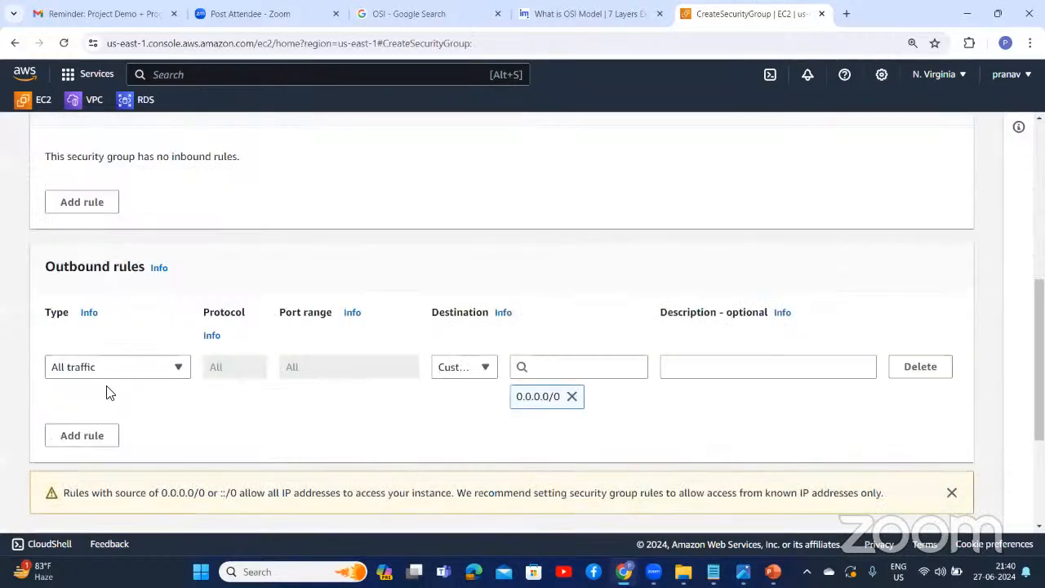
scroll(210, 294, up, 8)
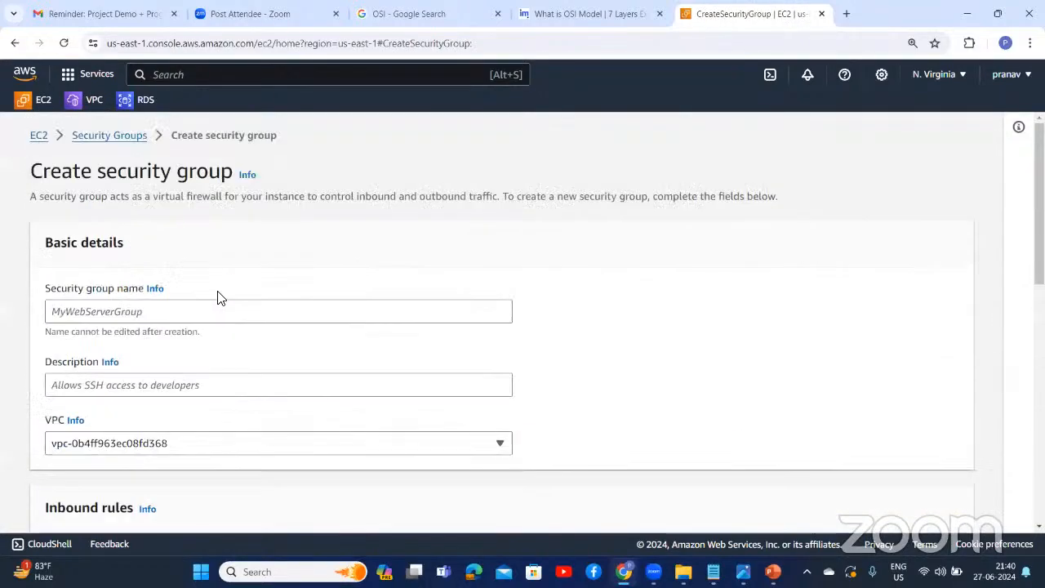
click(147, 314)
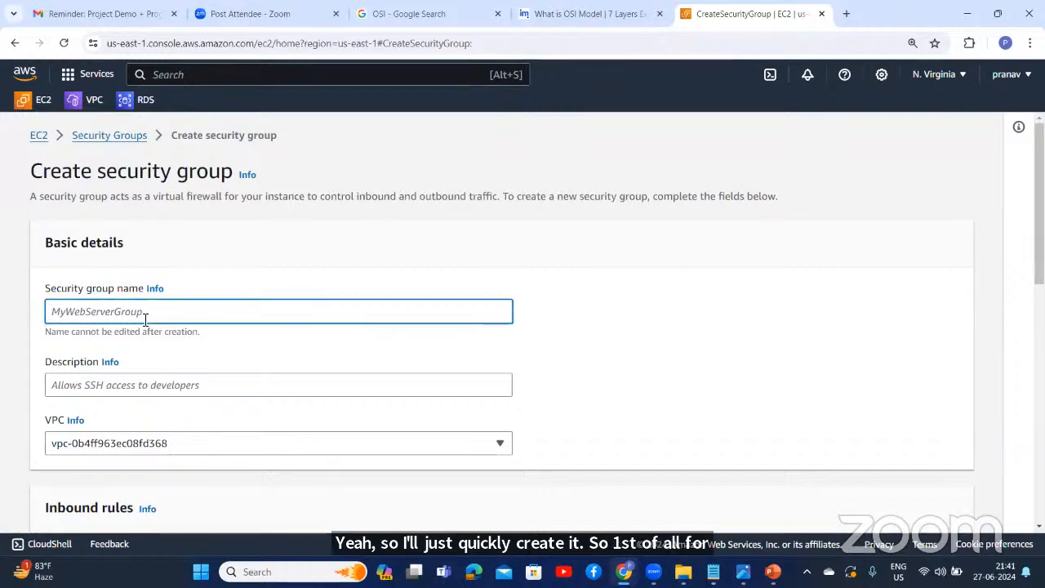
text(ELB)
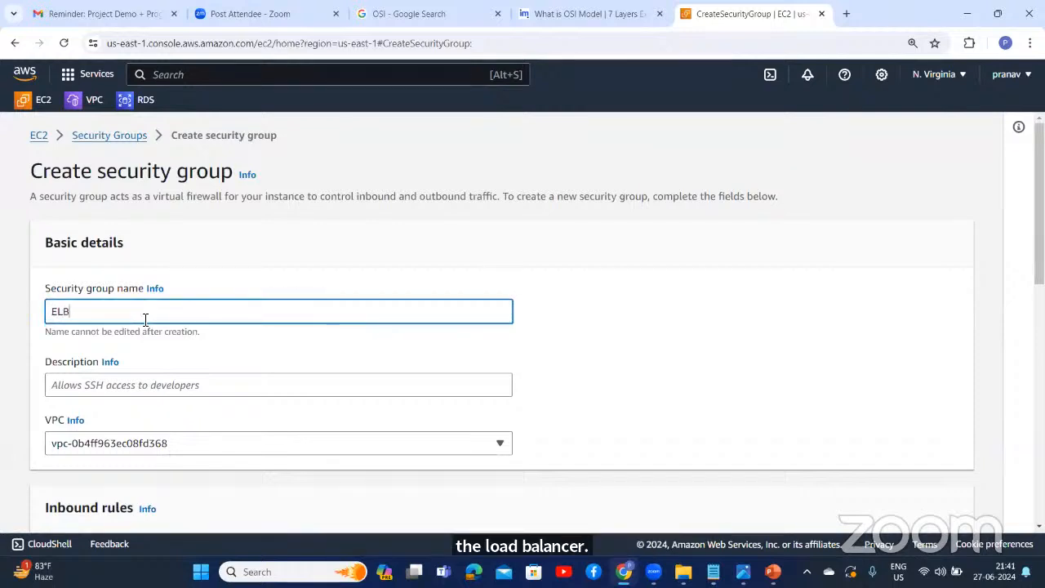
text(DG)
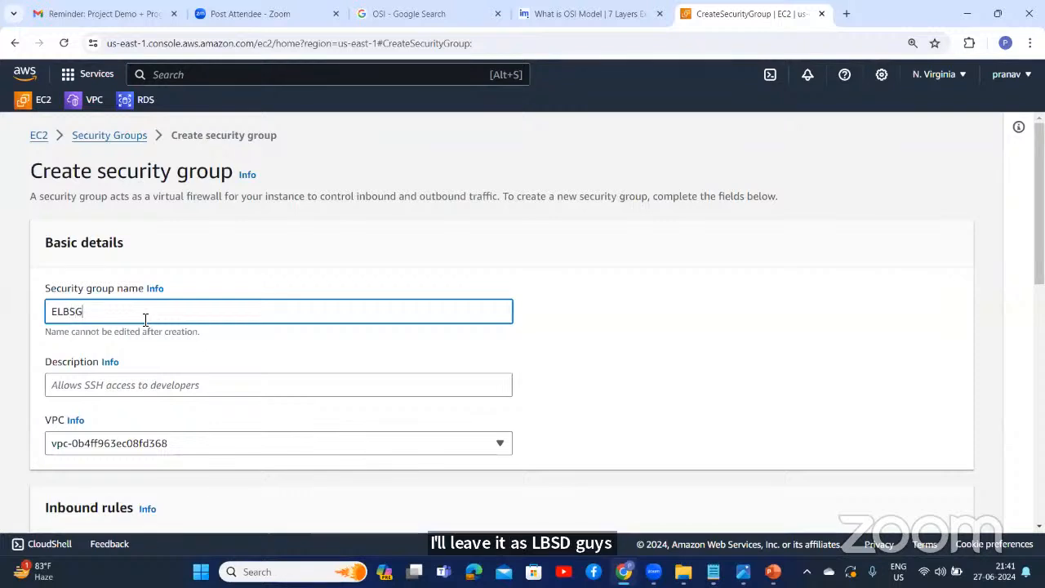
drag(98, 307, 4, 309)
key(ctrl+c)
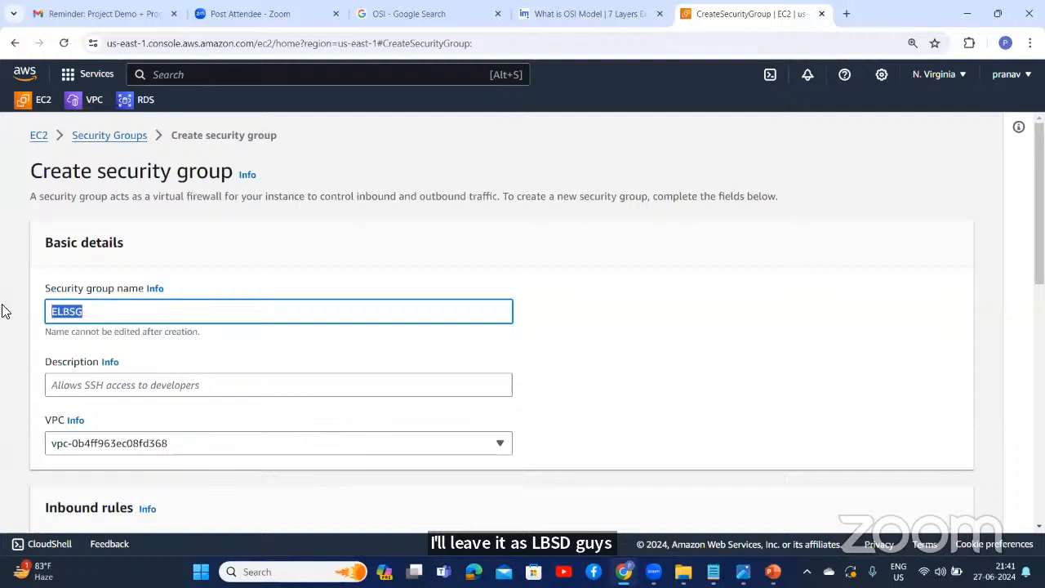
click(102, 388)
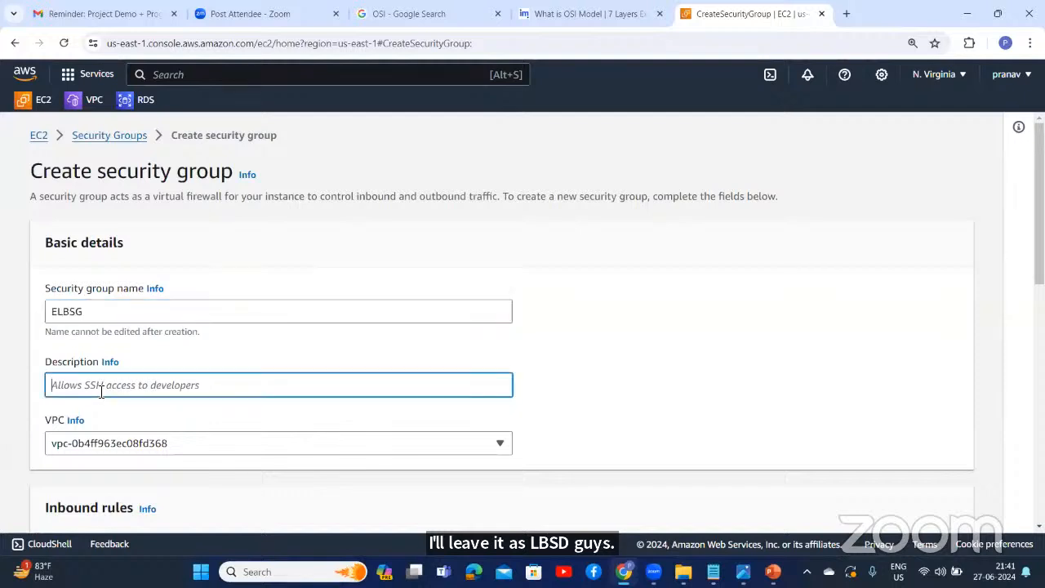
key(ctrl+v)
Step: Add an inbound rule to the ELBSG group that allows HTTP traffic from the source Anywhere-IPv4
scroll(112, 368, down, 2)
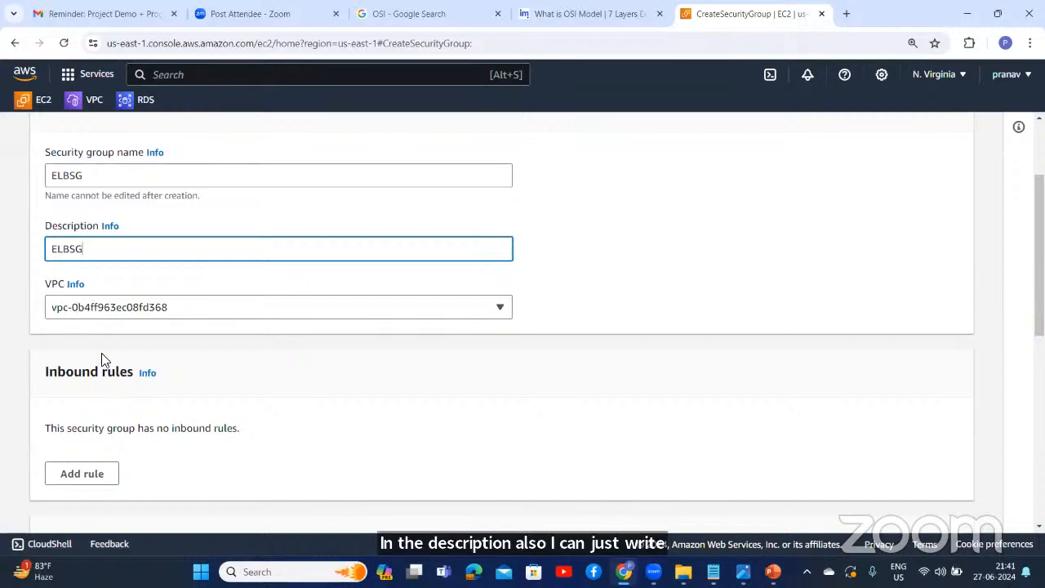
scroll(103, 367, down, 1)
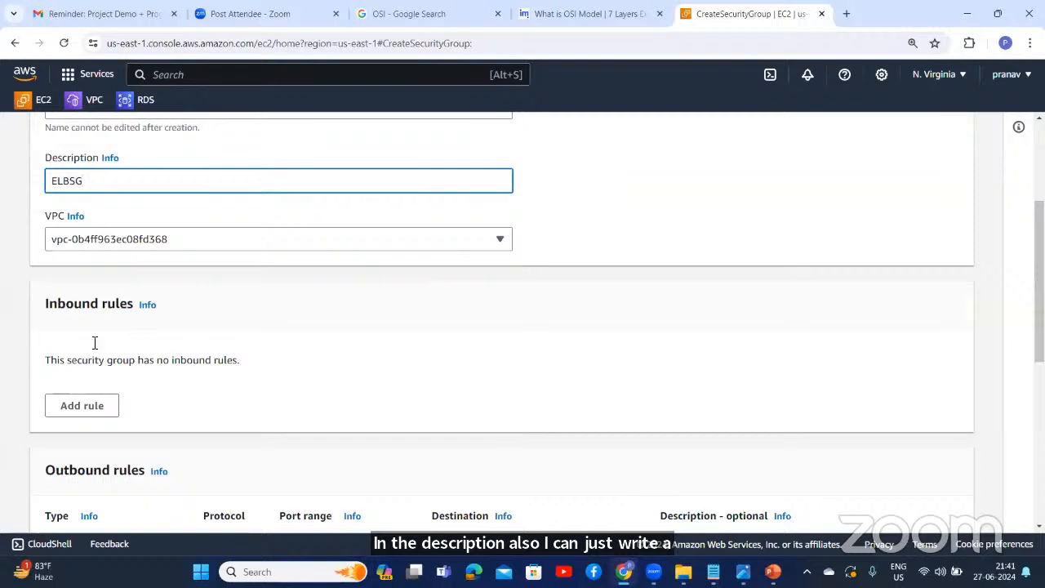
click(97, 406)
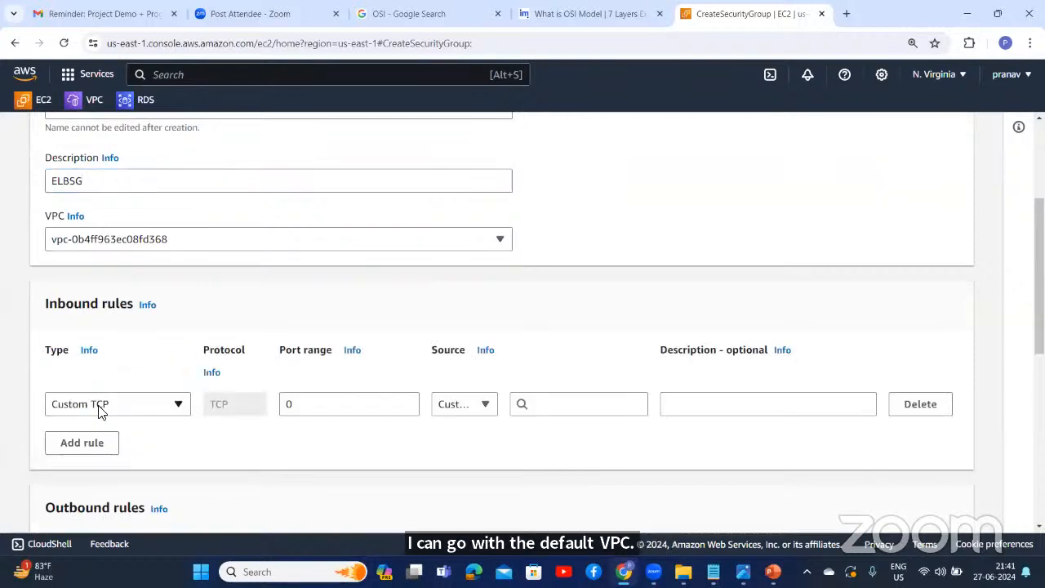
click(178, 404)
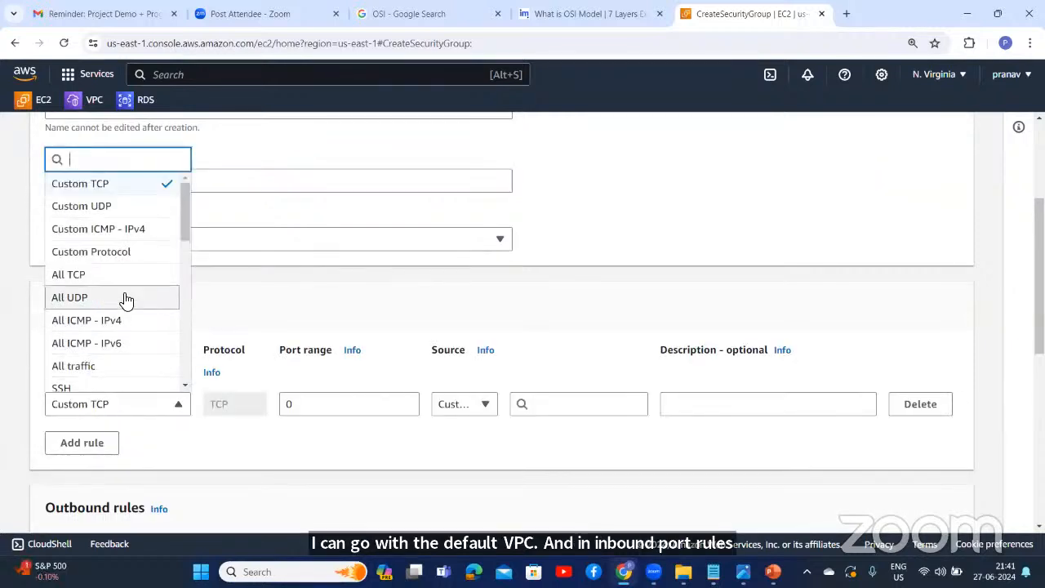
scroll(123, 304, down, 2)
scroll(114, 294, down, 2)
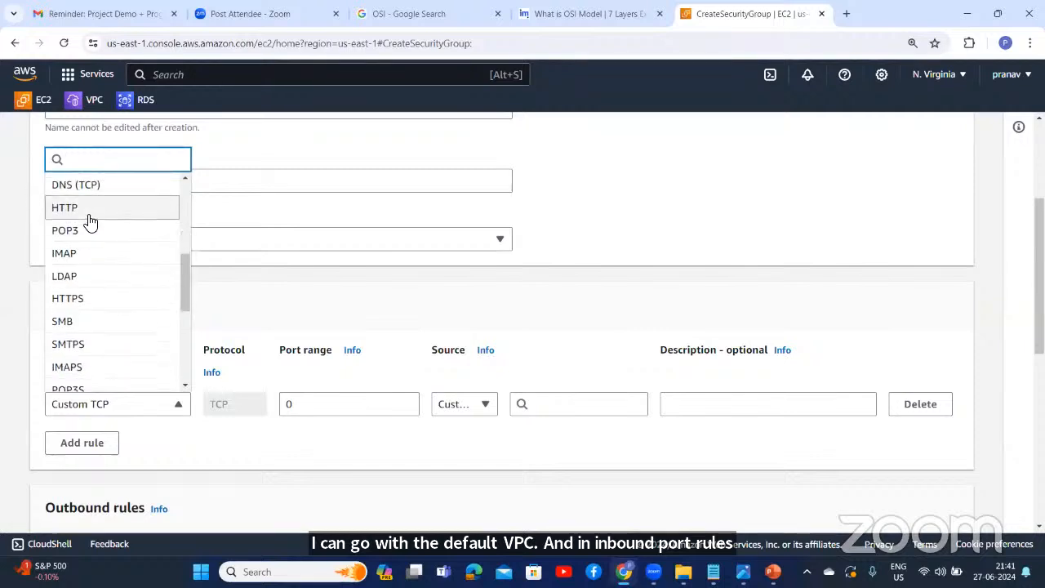
click(88, 209)
click(461, 406)
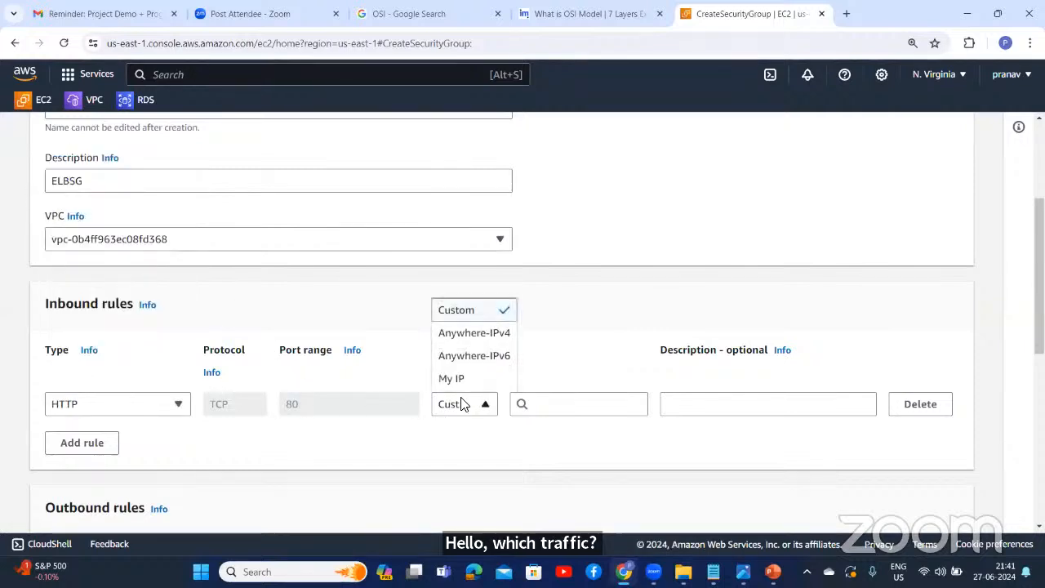
click(464, 335)
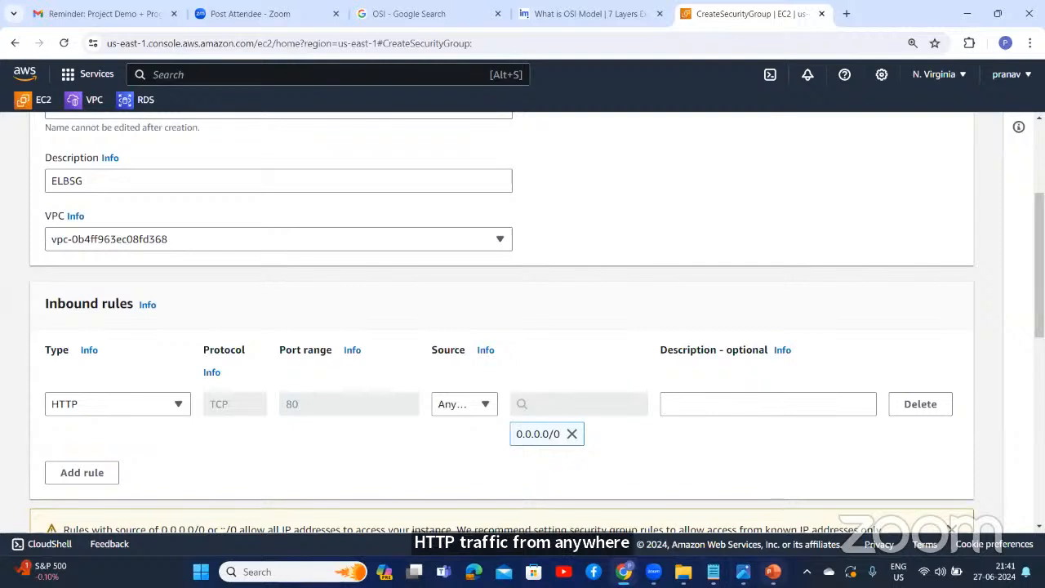
Step: Check the LB.png diagram for the traffic ELBSG should allow, and return to the security group form
mouse_move(744, 572)
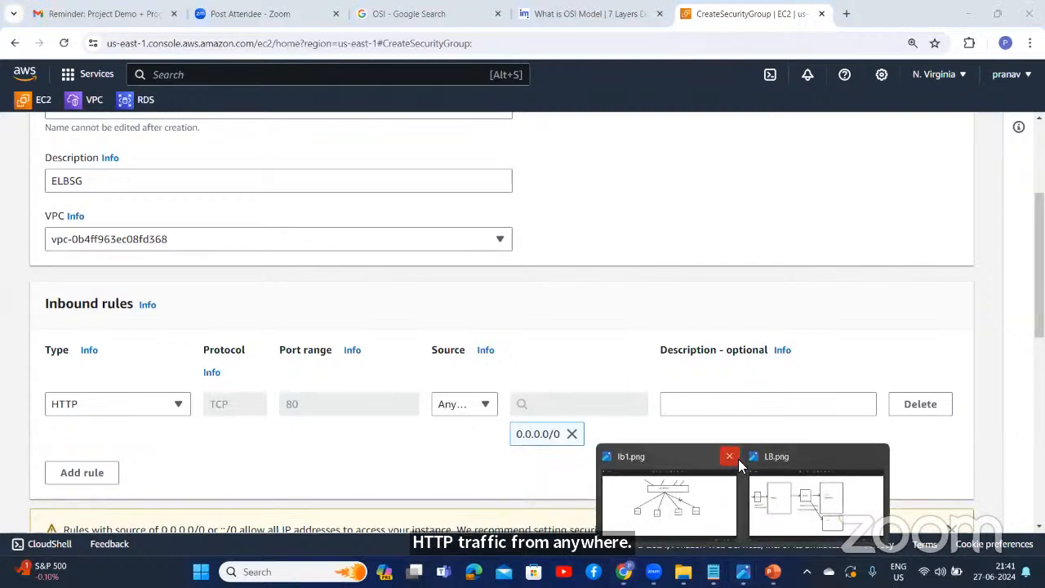
click(733, 459)
click(738, 493)
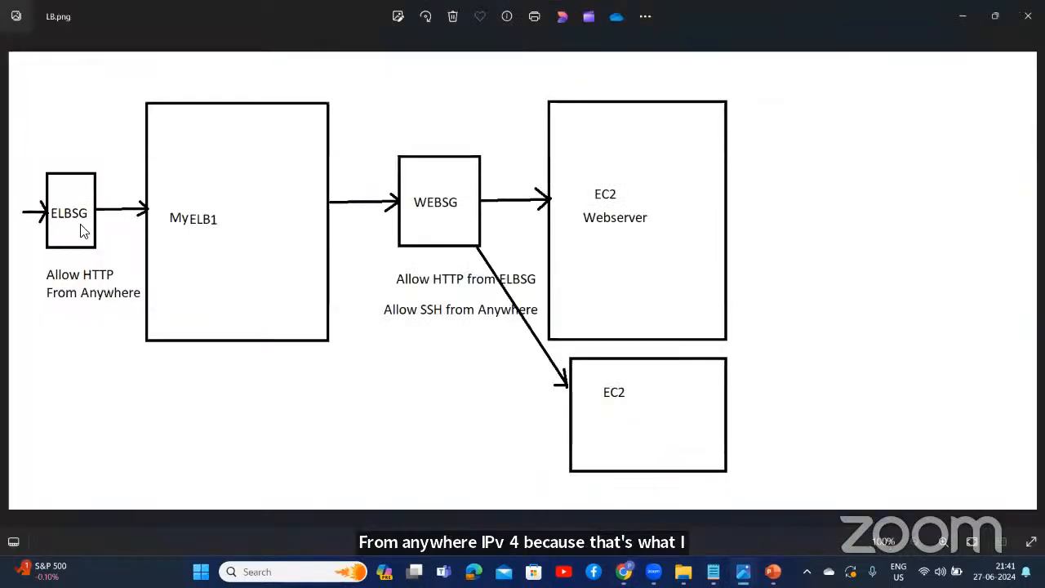
click(963, 18)
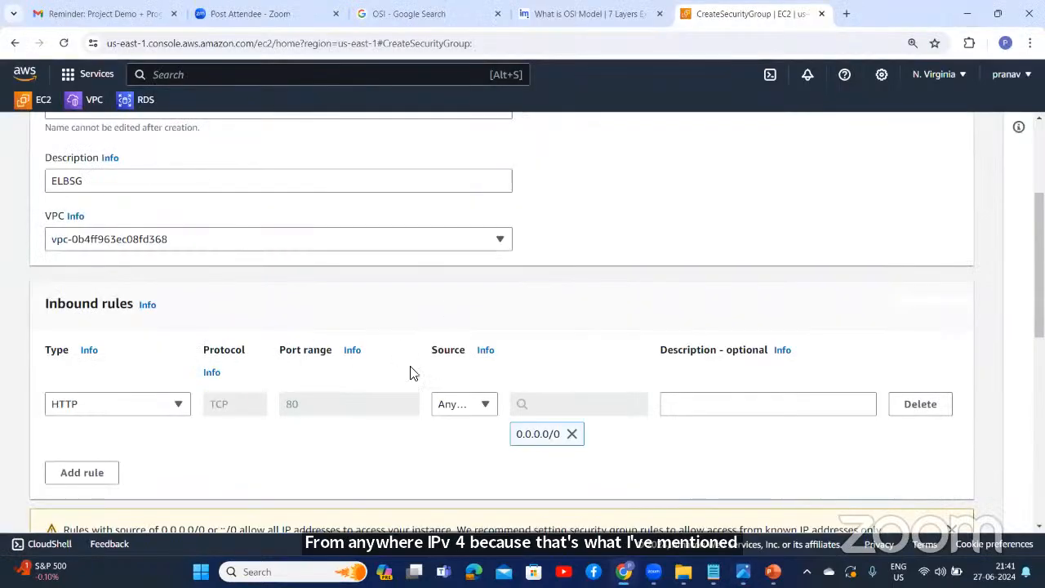
Step: Review the default outbound rule and create the ELBSG security group
scroll(368, 407, down, 6)
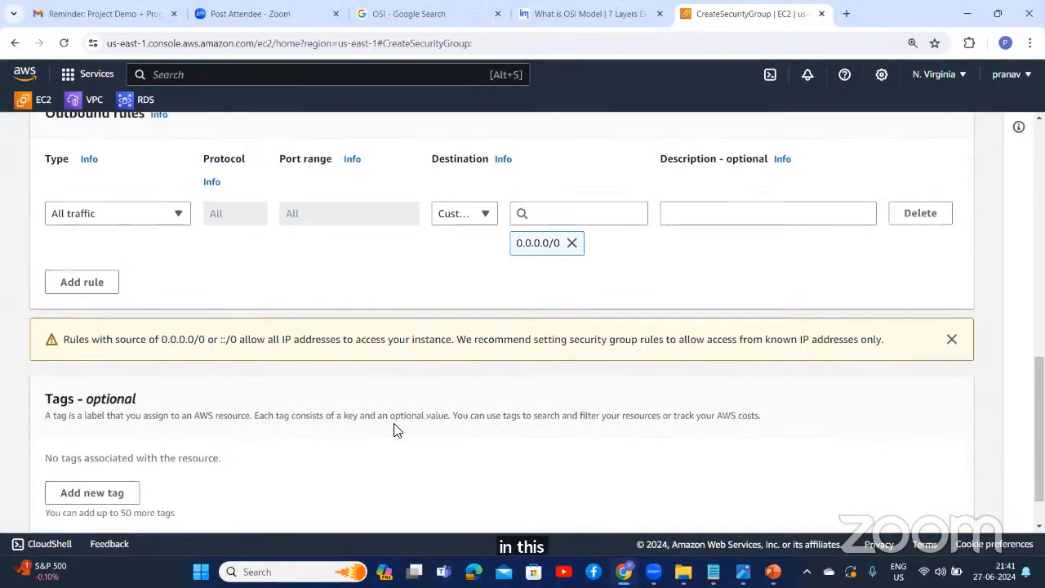
scroll(396, 427, up, 2)
scroll(394, 425, up, 1)
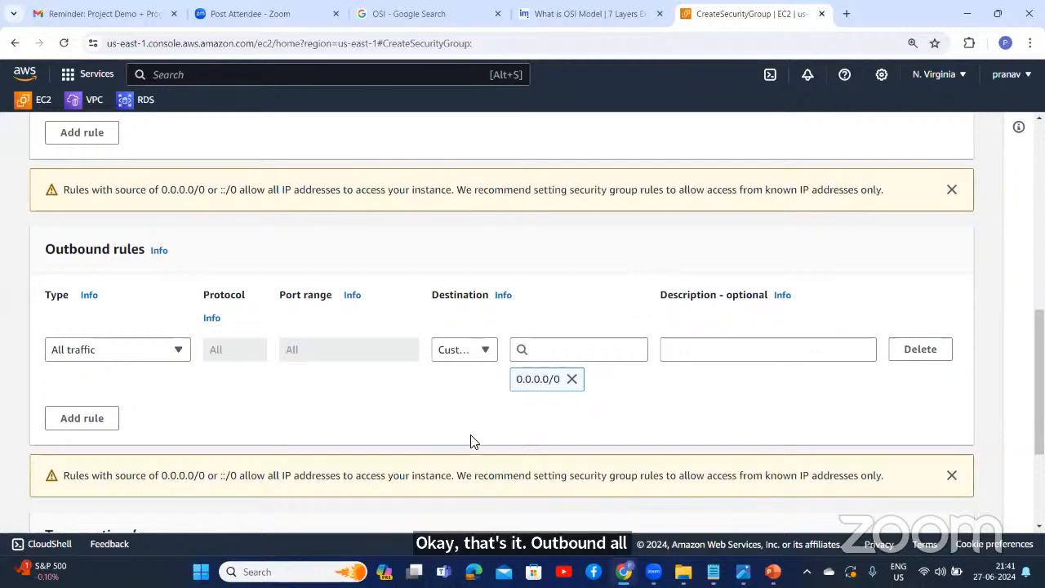
scroll(572, 447, down, 3)
scroll(833, 474, down, 1)
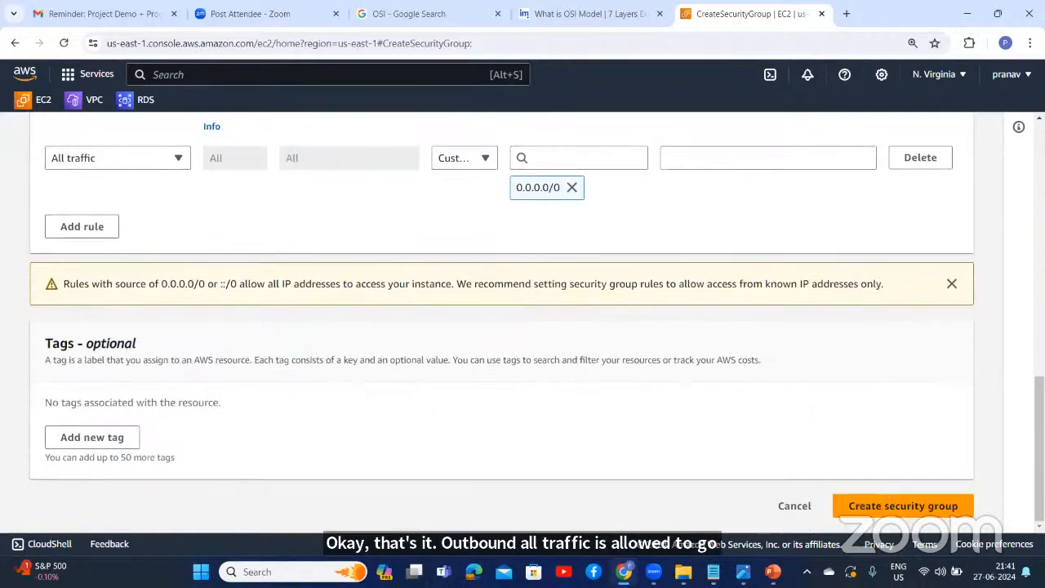
click(903, 506)
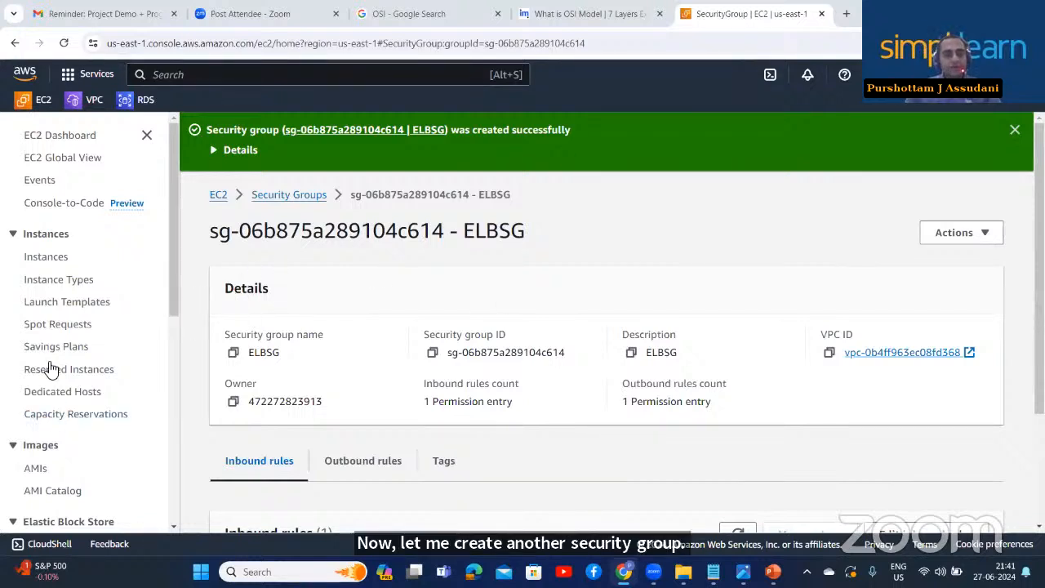
Step: Return to the security groups list and start creating another security group
scroll(178, 357, down, 2)
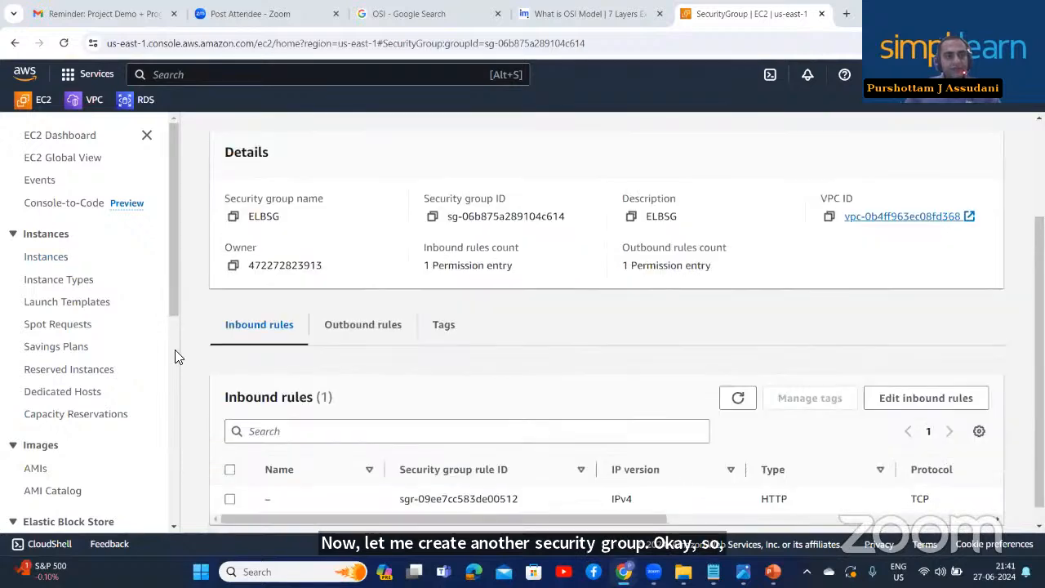
scroll(178, 357, down, 4)
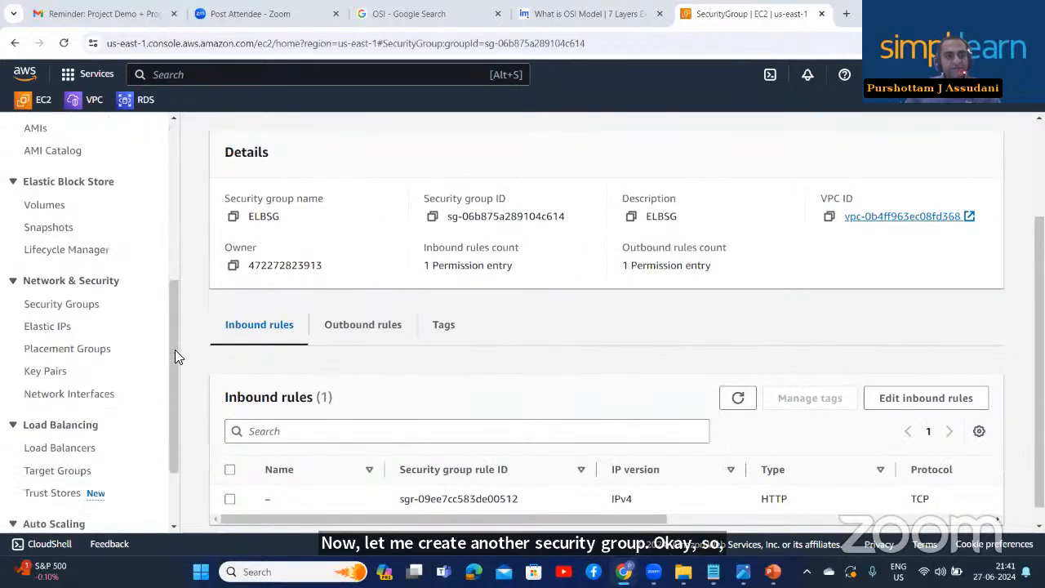
click(61, 305)
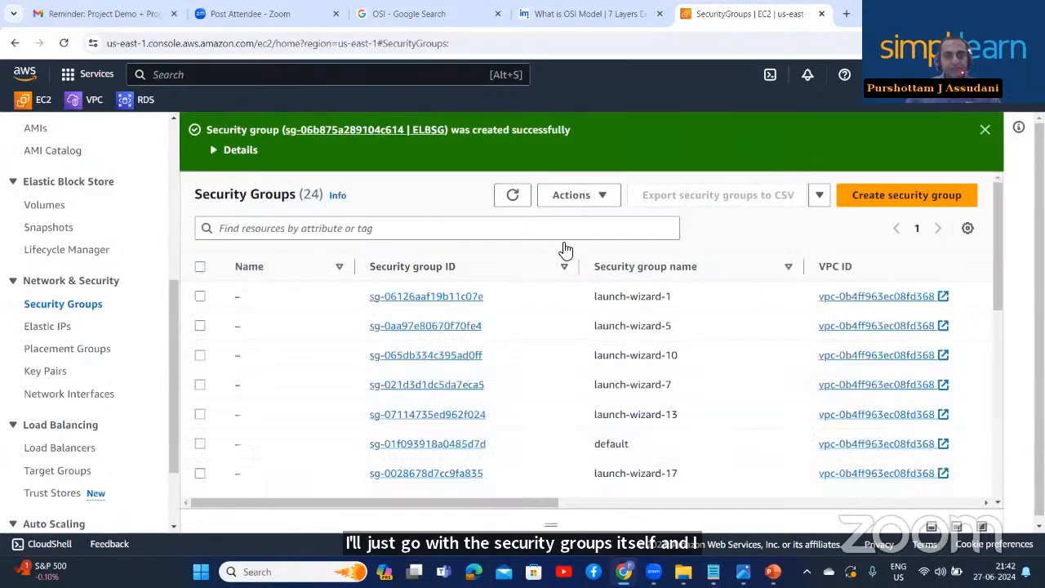
click(896, 195)
scroll(256, 294, down, 10)
scroll(216, 329, up, 10)
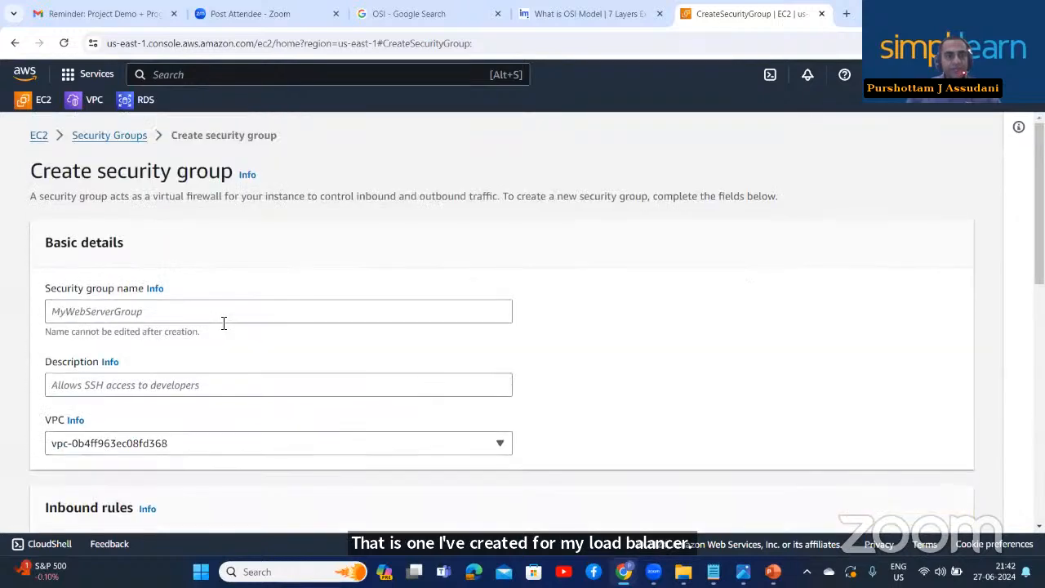
Step: Enter WEBSG as both the name and the description of the new security group
click(156, 310)
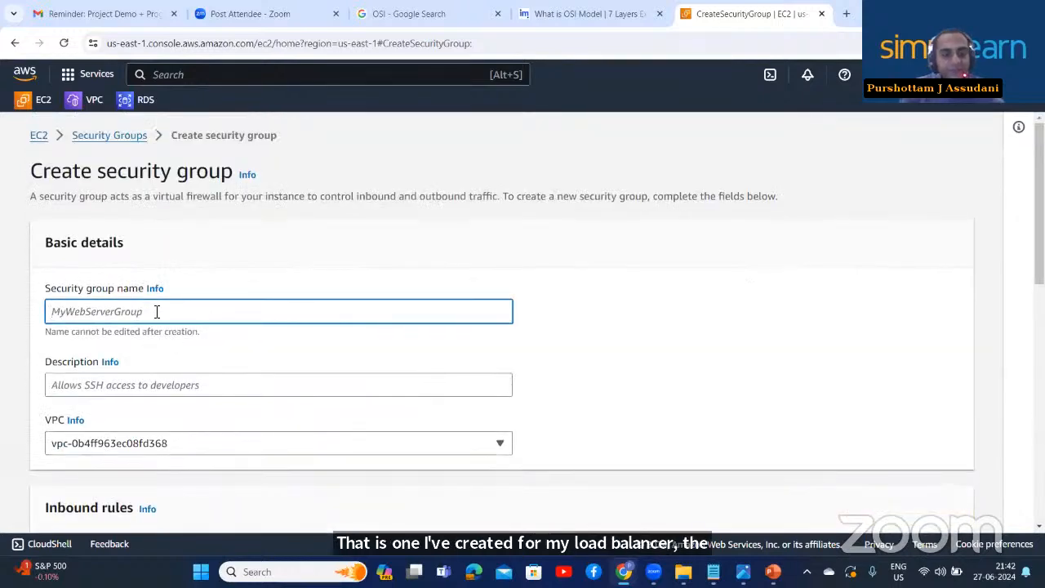
text(WEBSG)
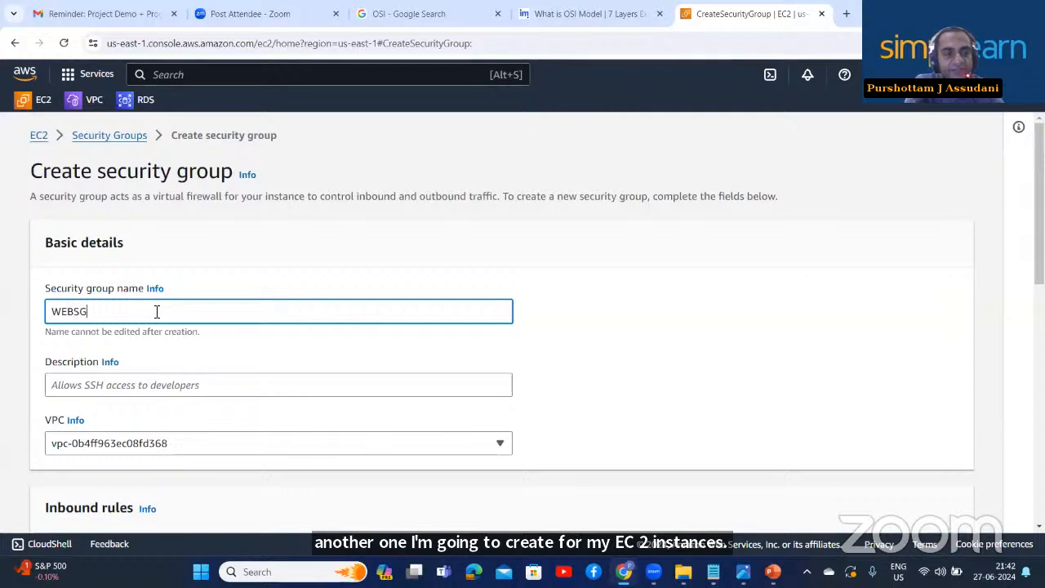
drag(126, 309, 28, 315)
key(ctrl+c)
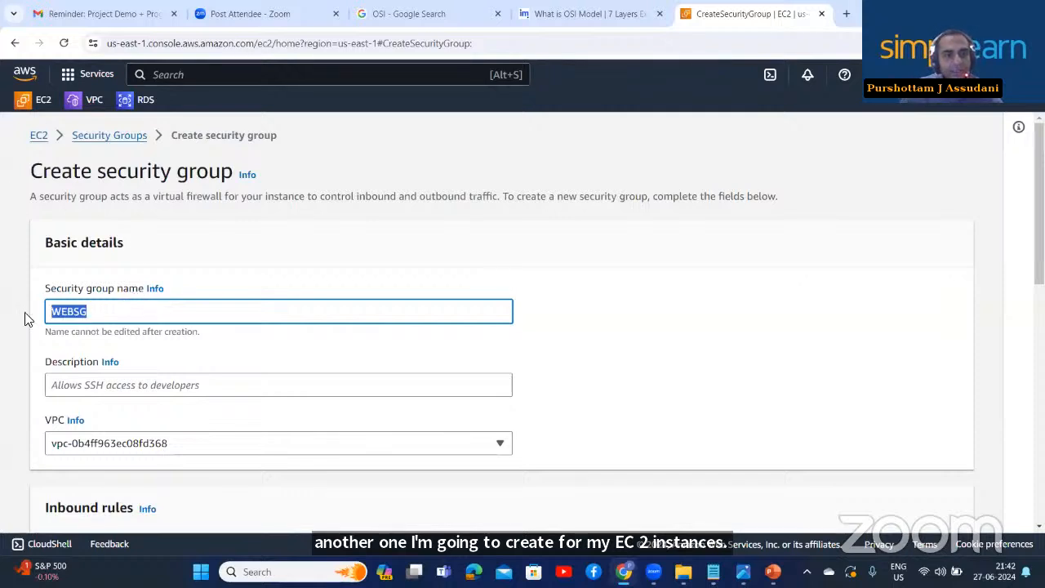
click(75, 390)
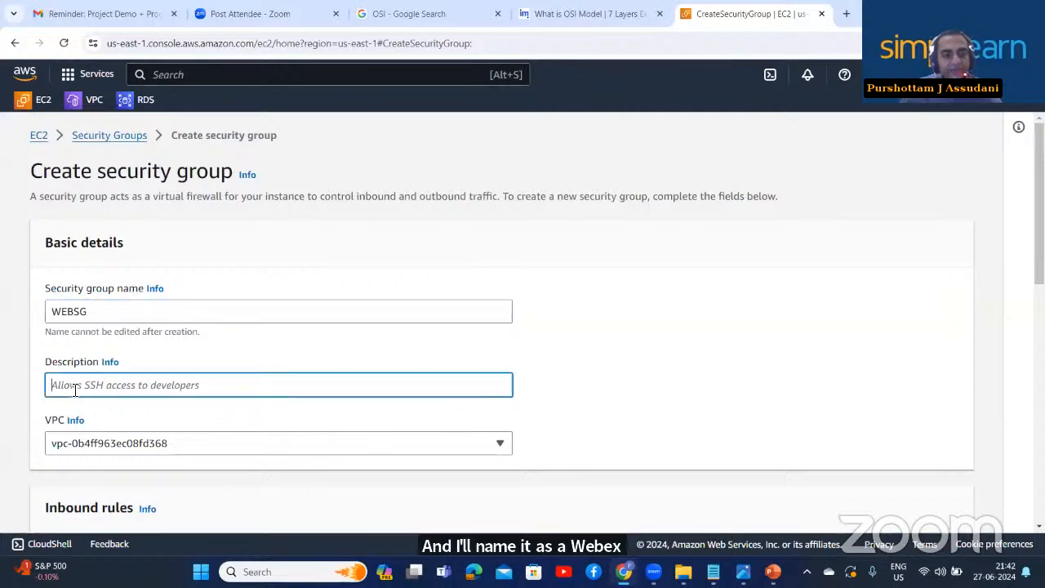
key(ctrl+v)
Step: Add an inbound rule to the WEBSG group that allows SSH from the source Anywhere-IPv4
scroll(95, 402, down, 1)
scroll(95, 402, down, 2)
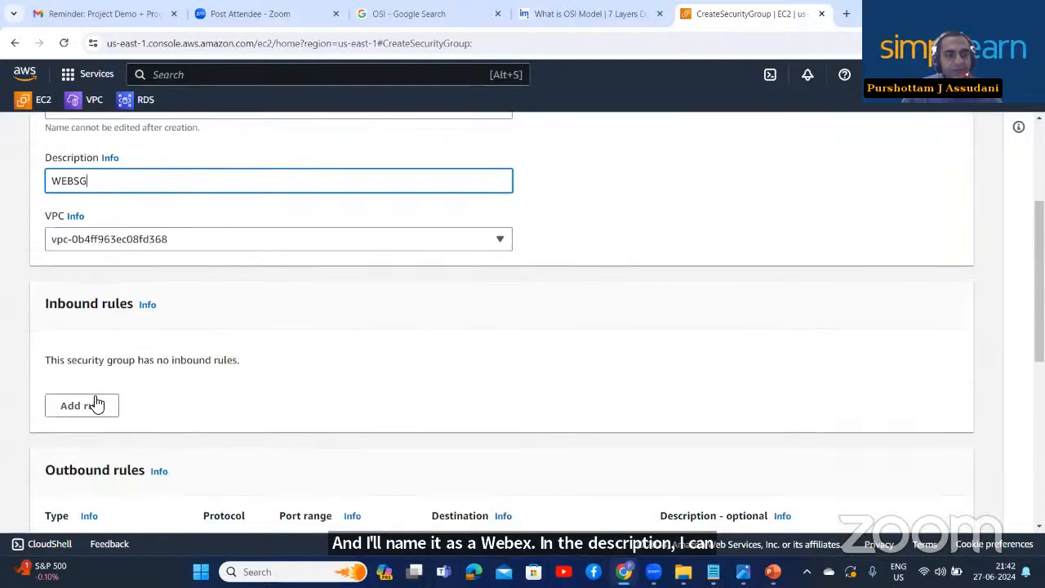
scroll(97, 400, down, 1)
click(98, 345)
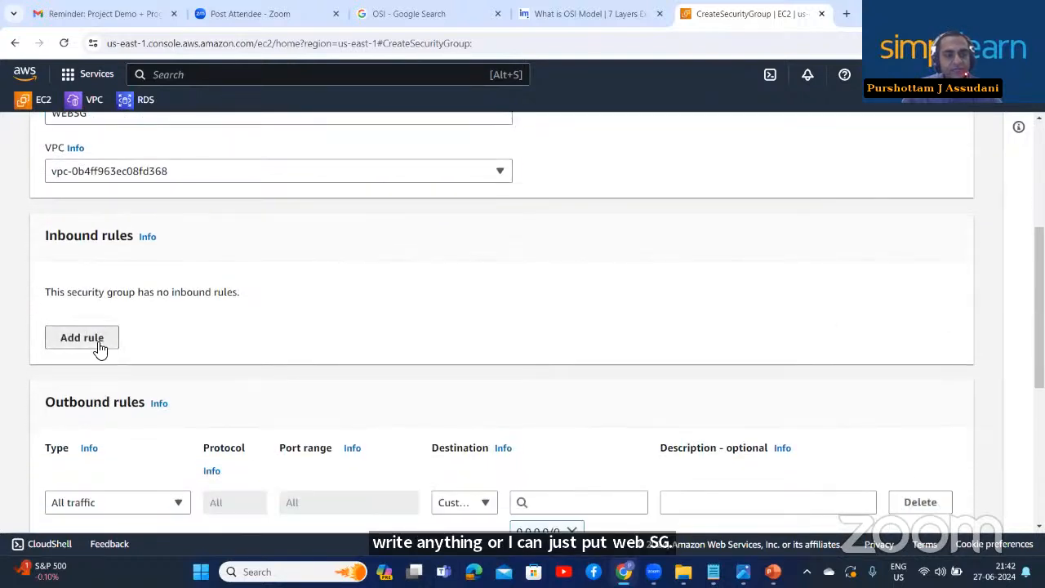
click(156, 342)
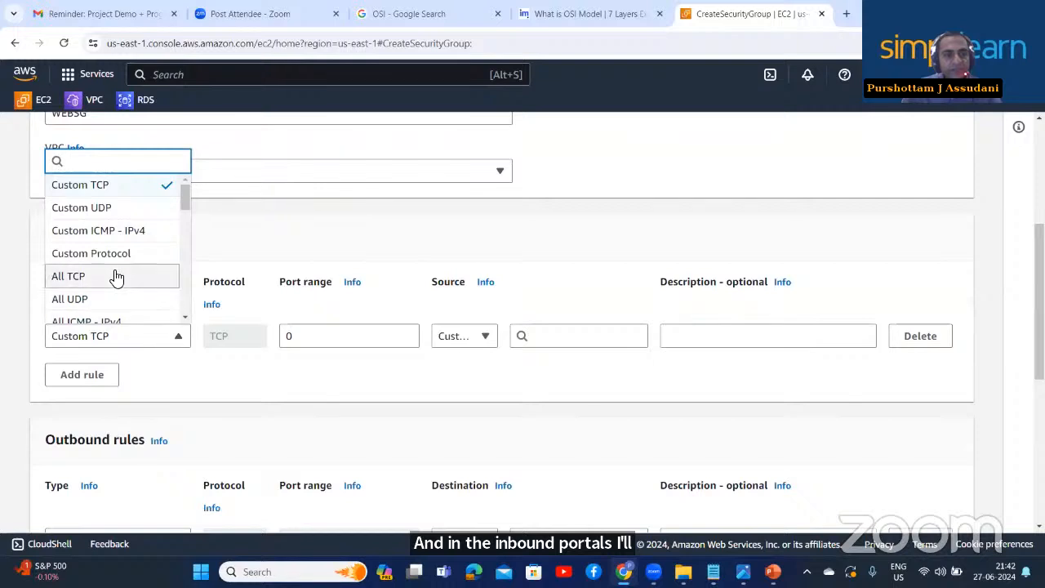
scroll(111, 277, down, 2)
click(92, 255)
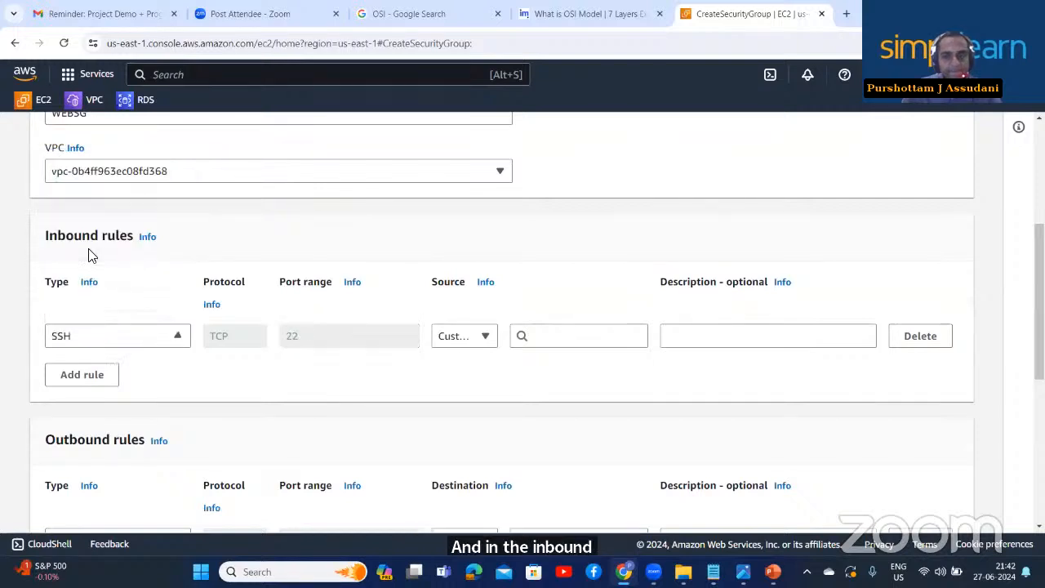
click(479, 345)
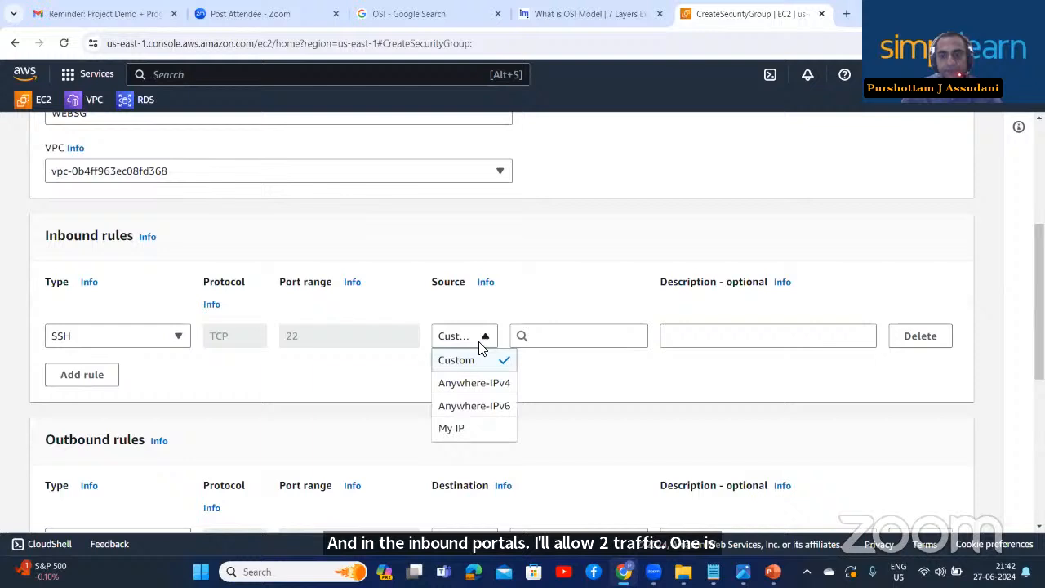
click(458, 382)
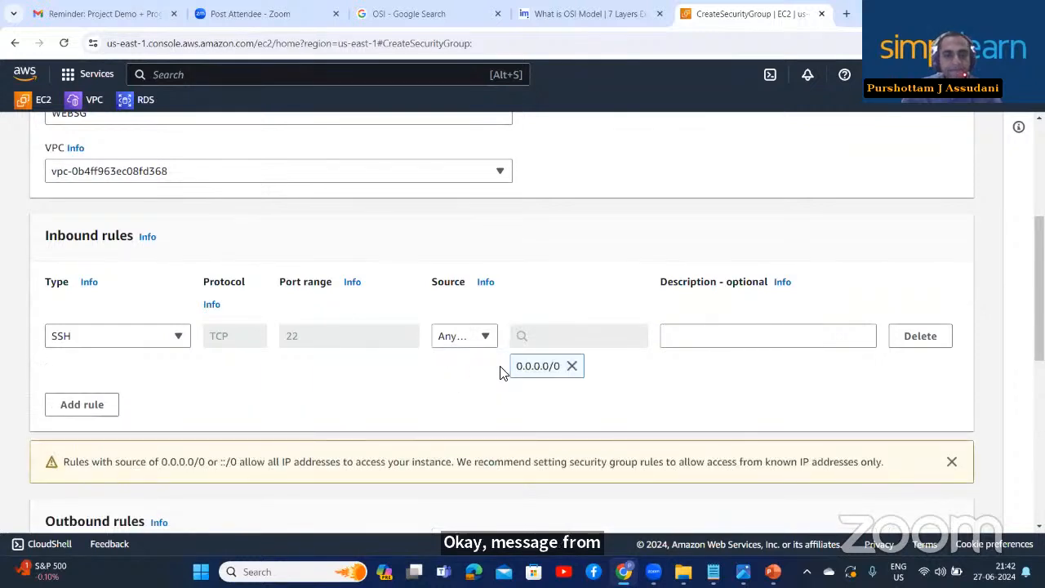
Step: Add a second inbound rule to WEBSG and set its type to HTTP, consulting the LB.png diagram
click(93, 404)
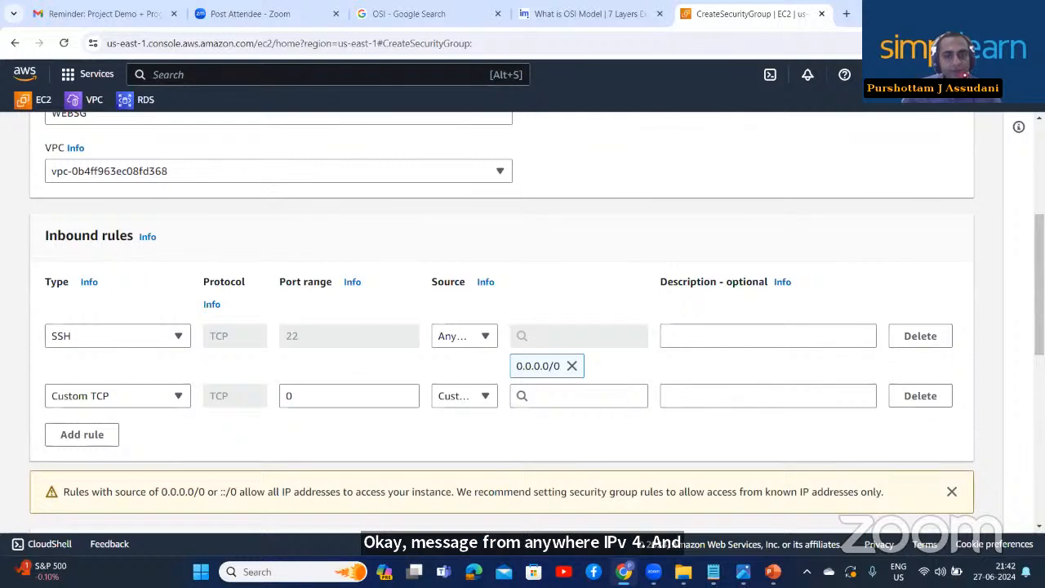
click(743, 571)
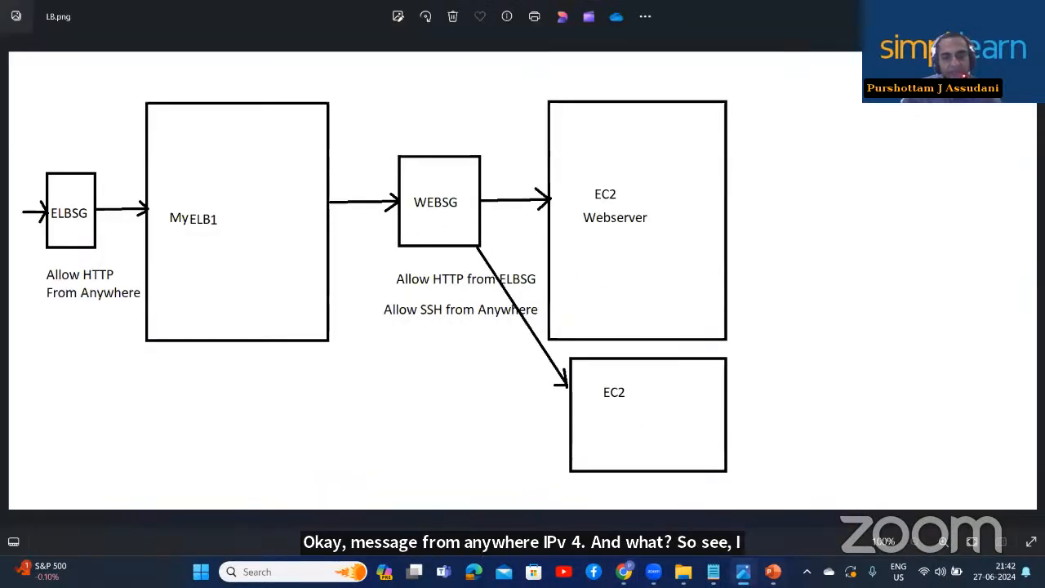
key(alt+Tab)
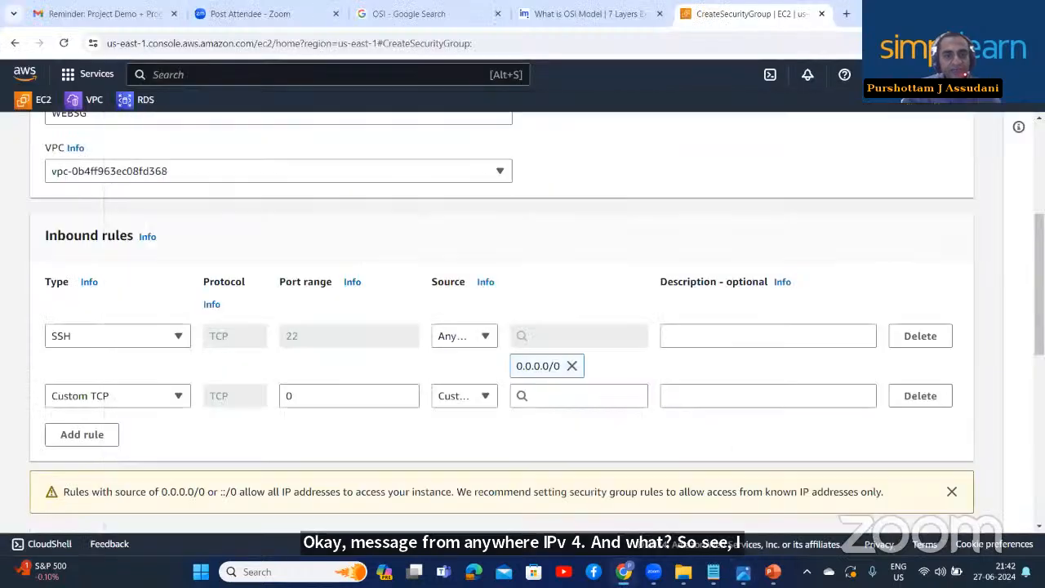
click(180, 397)
scroll(79, 333, down, 3)
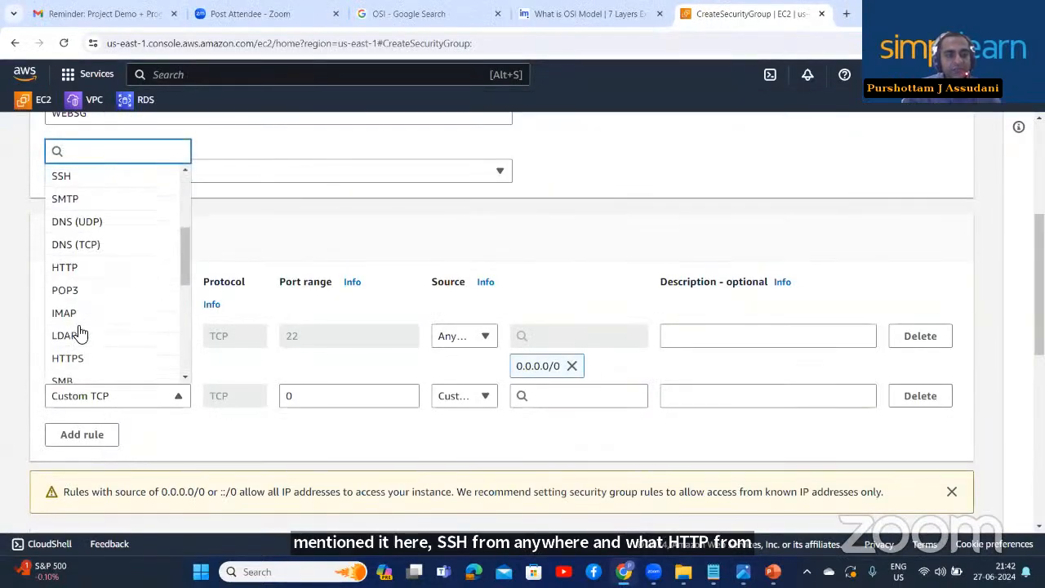
click(75, 268)
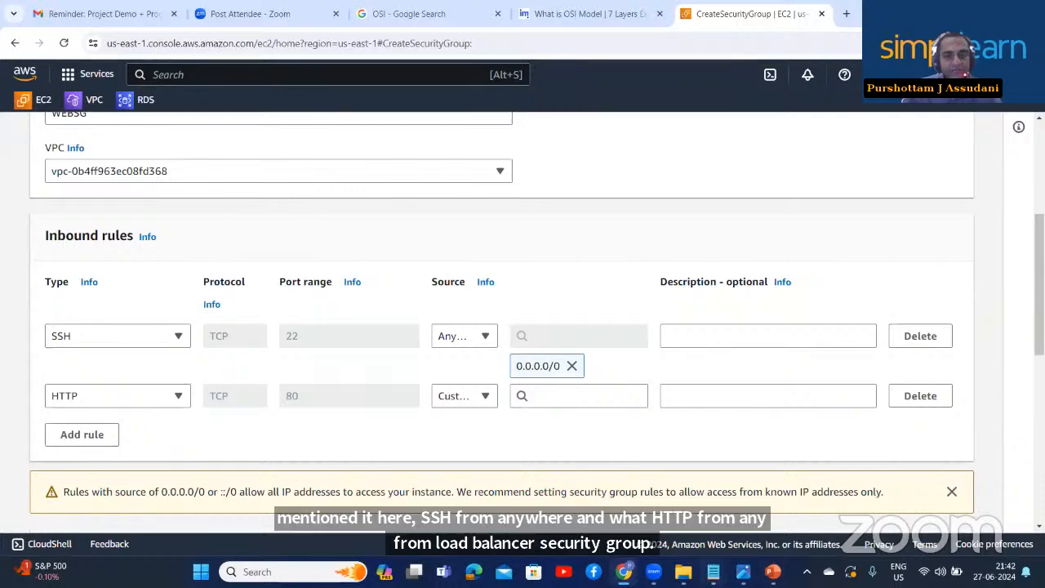
Step: Check the LB.png diagram for the source that WEBSG should accept HTTP traffic from
click(743, 572)
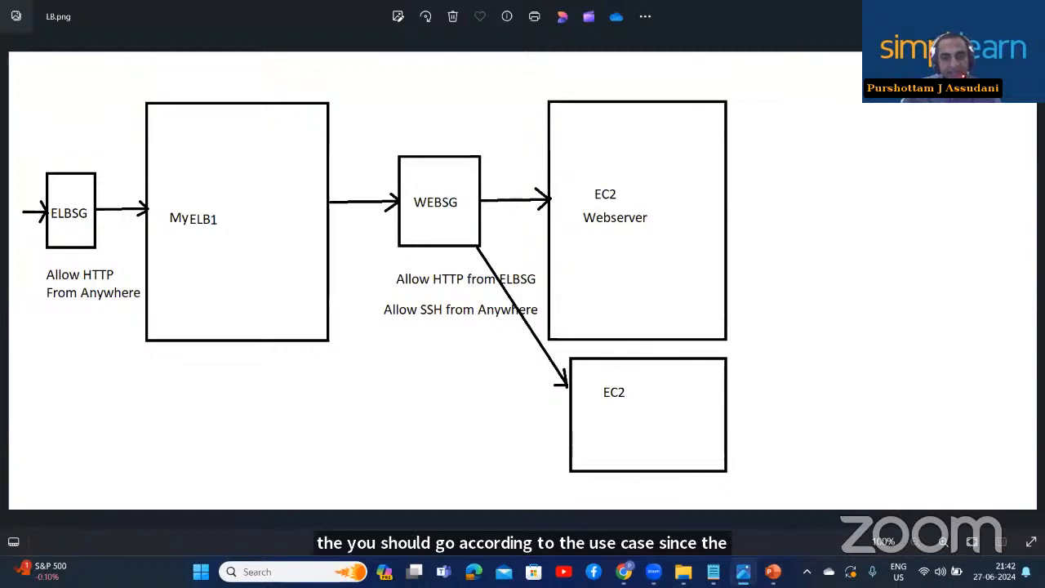
key(alt+Tab)
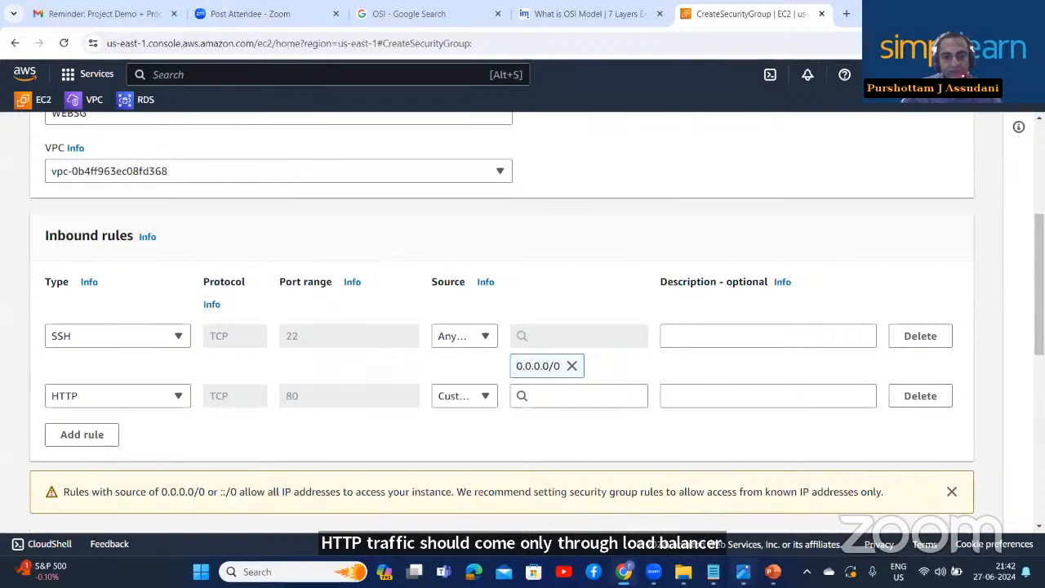
key(alt+Tab)
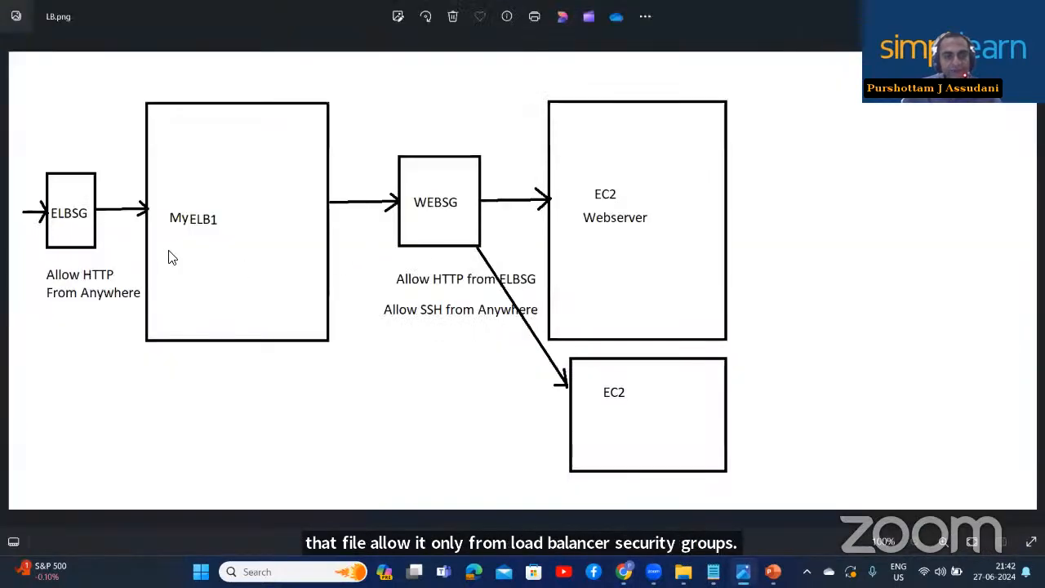
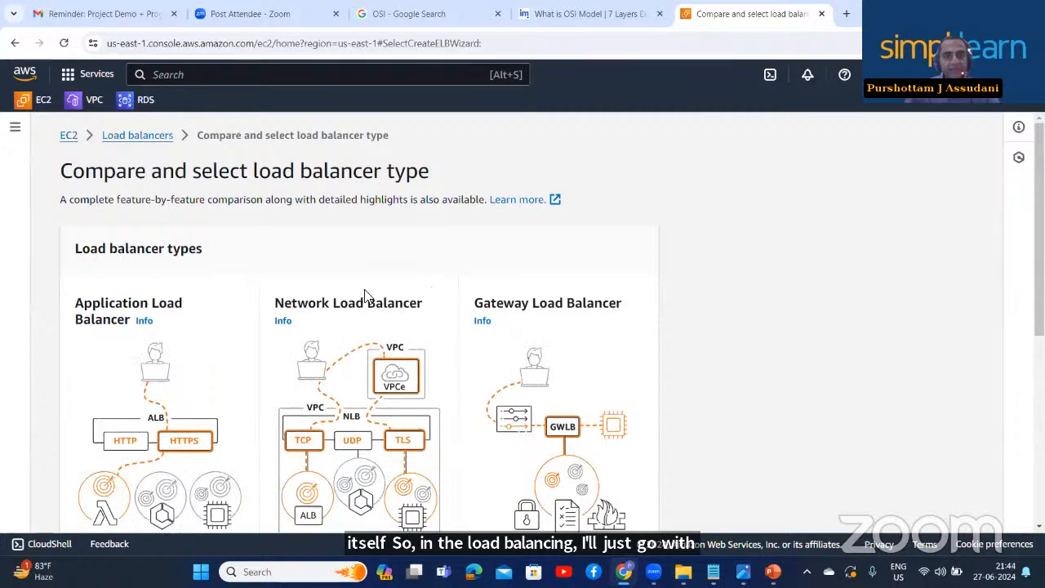
Step: Review the load balancer types and start creating an Application Load Balancer, opening its basic configuration
scroll(234, 289, down, 1)
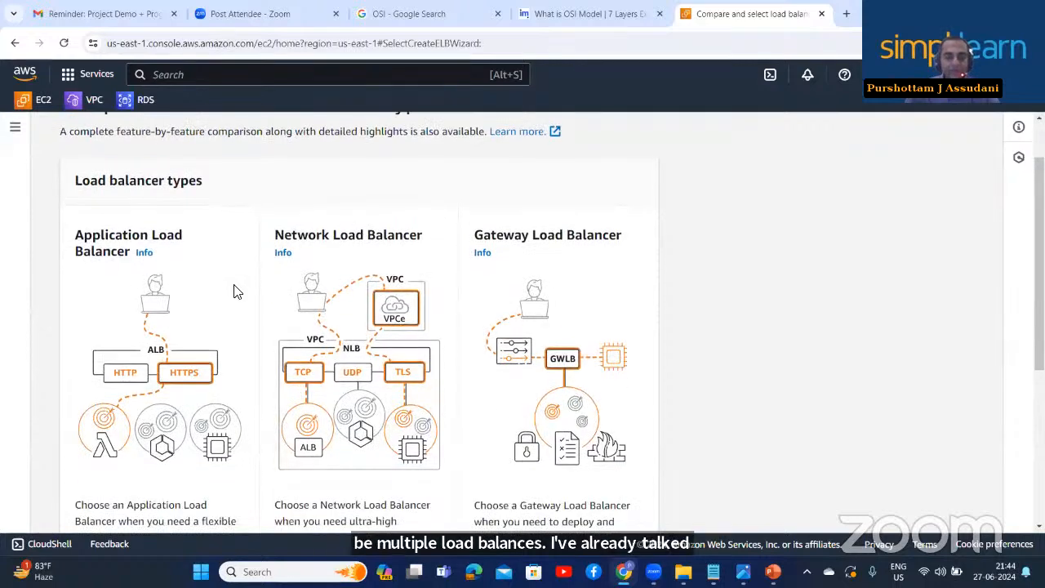
scroll(234, 291, down, 2)
scroll(208, 258, up, 2)
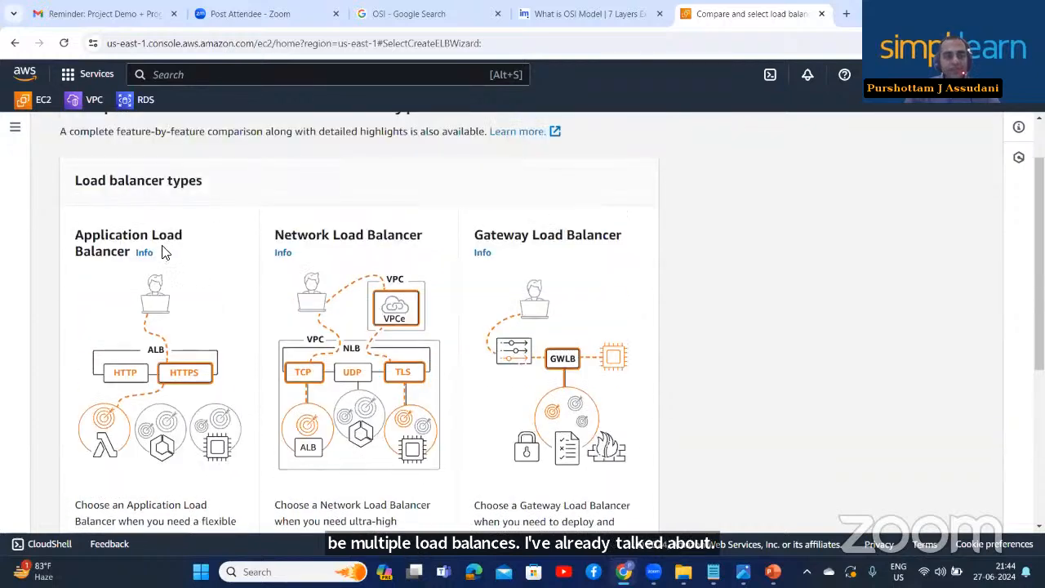
scroll(185, 245, down, 4)
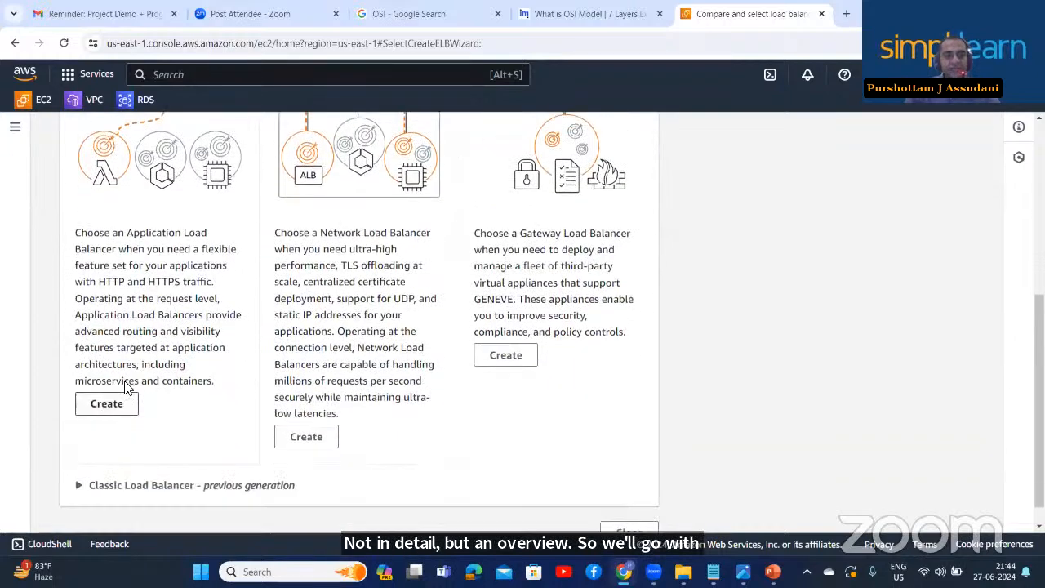
click(131, 408)
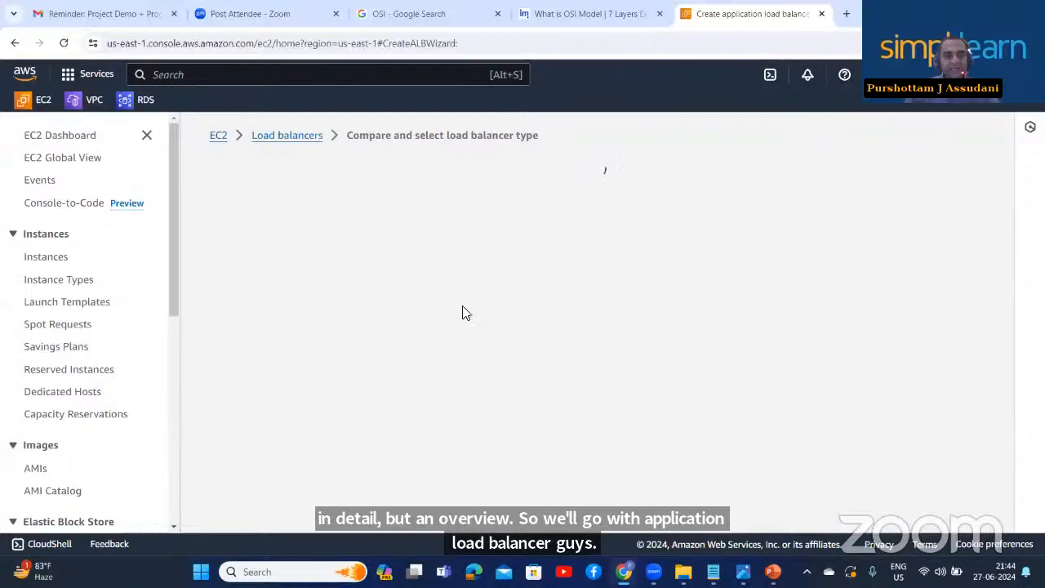
scroll(233, 363, down, 2)
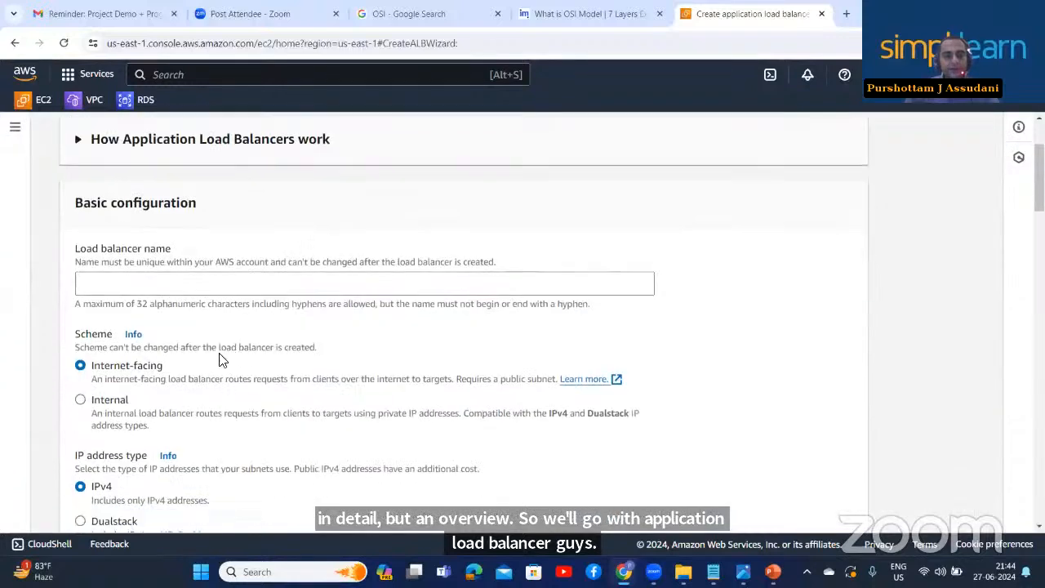
Step: Name the load balancer MyLB1 and consult the LB.png diagram for where its traffic comes from
click(204, 285)
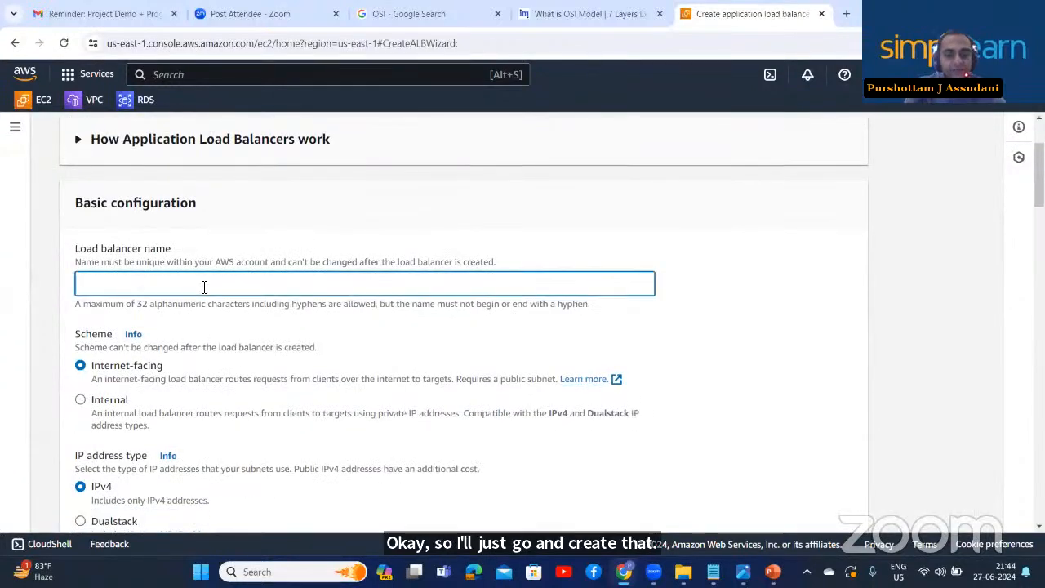
text(MyL)
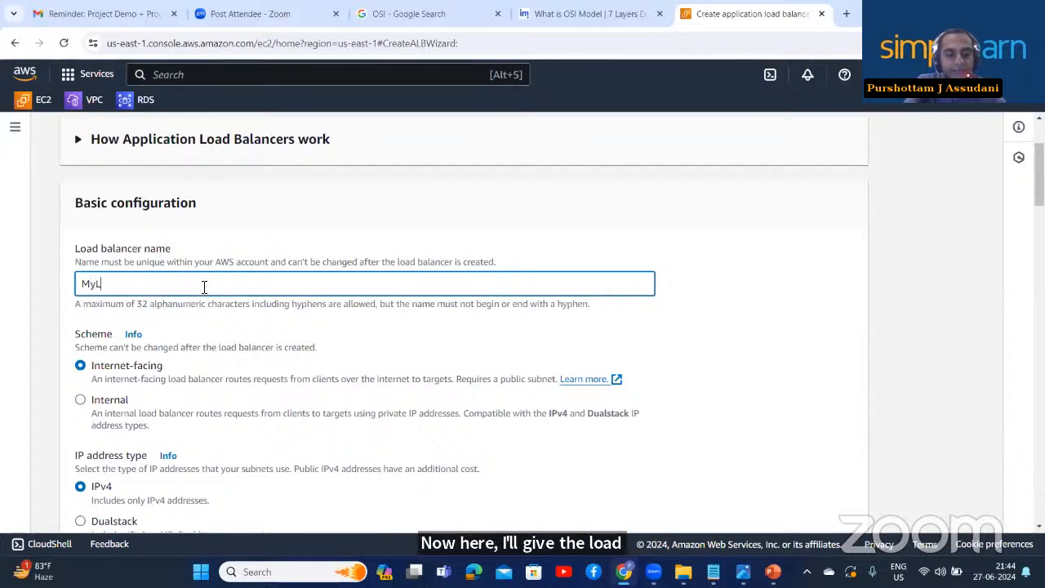
text(B1)
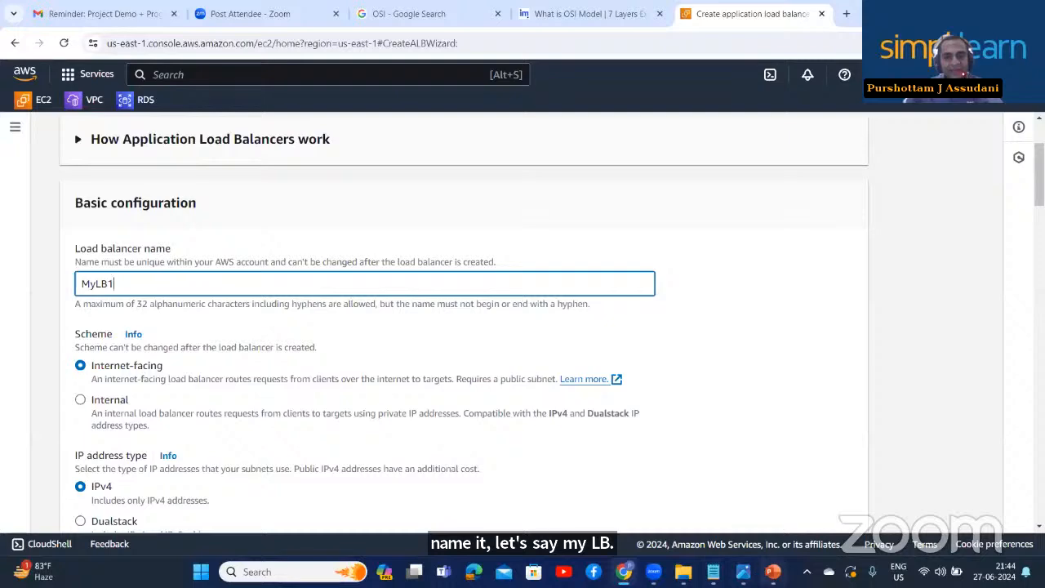
click(743, 571)
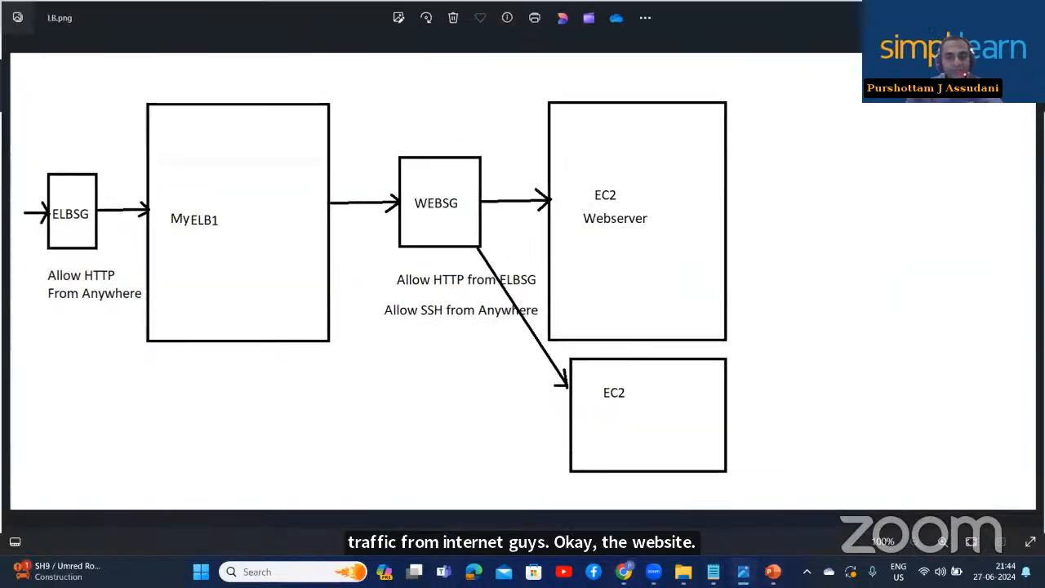
key(alt+Tab)
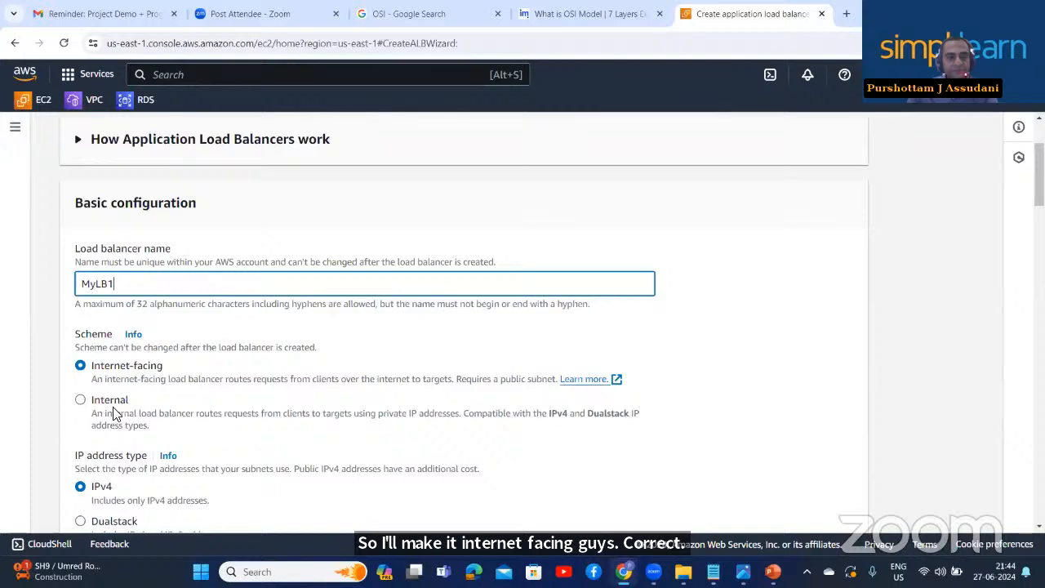
Step: Review the load balancer's scheme, IP address type and VPC settings down to the Availability Zone mappings
scroll(129, 414, down, 2)
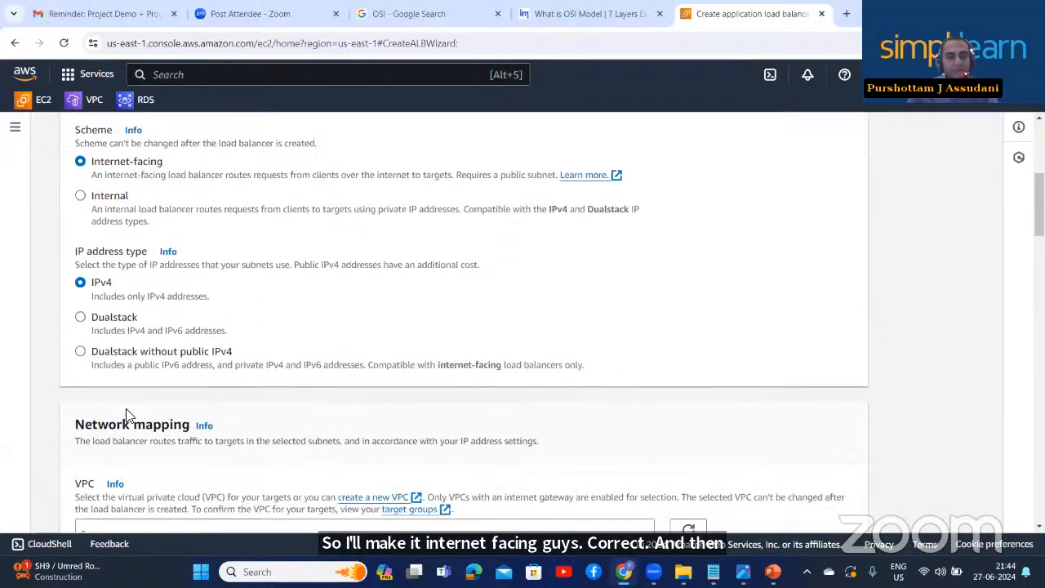
scroll(146, 411, down, 2)
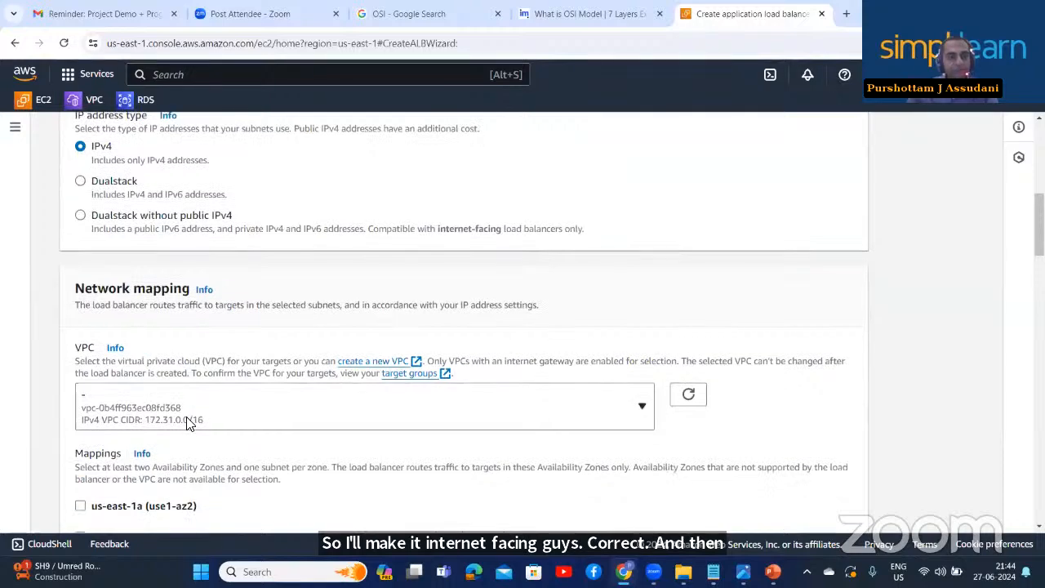
scroll(188, 423, down, 1)
scroll(188, 427, up, 2)
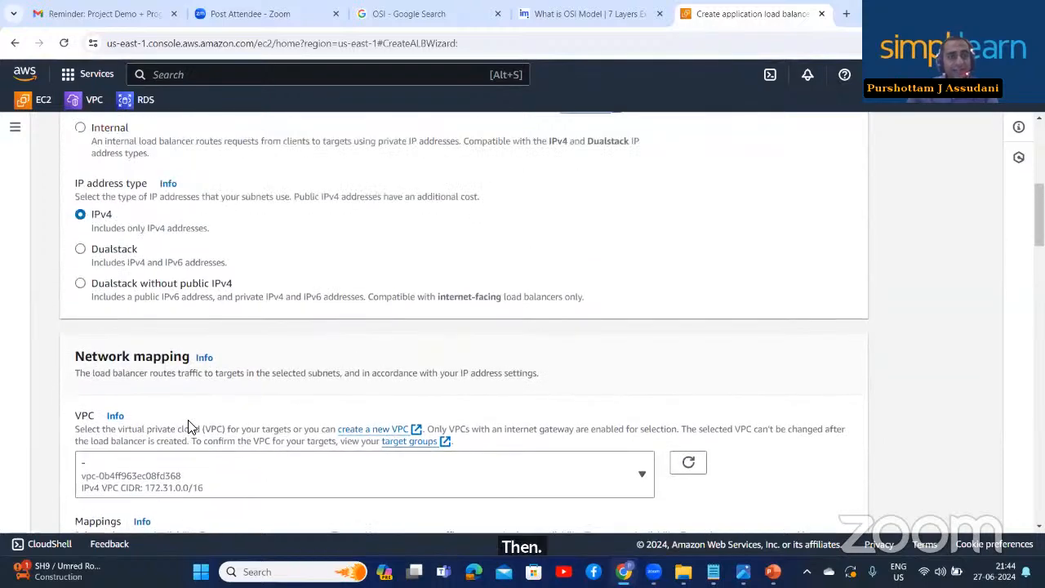
scroll(188, 426, up, 1)
scroll(188, 441, down, 3)
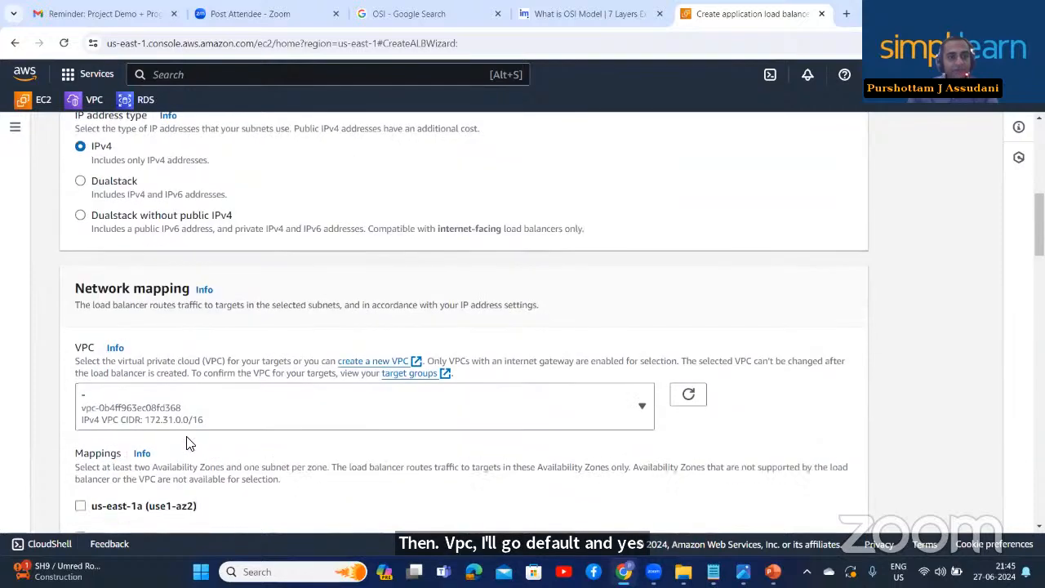
scroll(191, 431, down, 2)
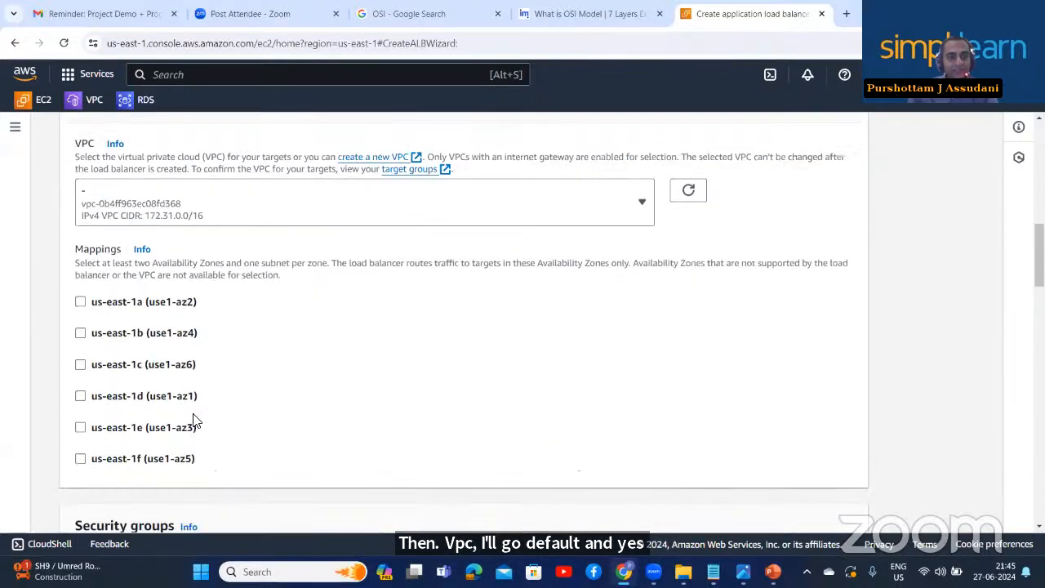
Step: Map the load balancer to all six Availability Zones, us-east-1a through us-east-1f
click(80, 302)
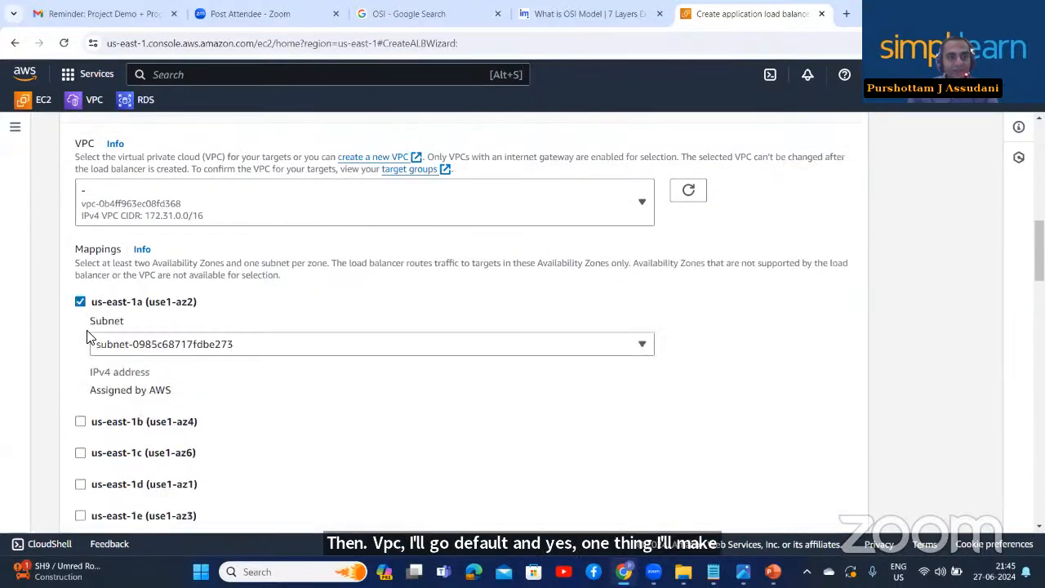
click(80, 421)
scroll(114, 433, down, 2)
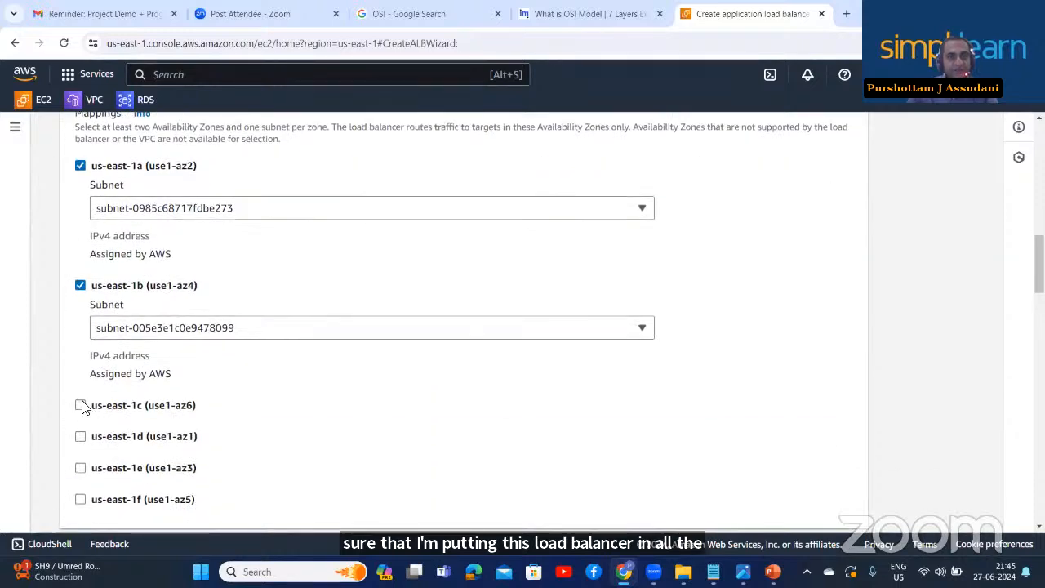
click(81, 408)
scroll(85, 441, down, 1)
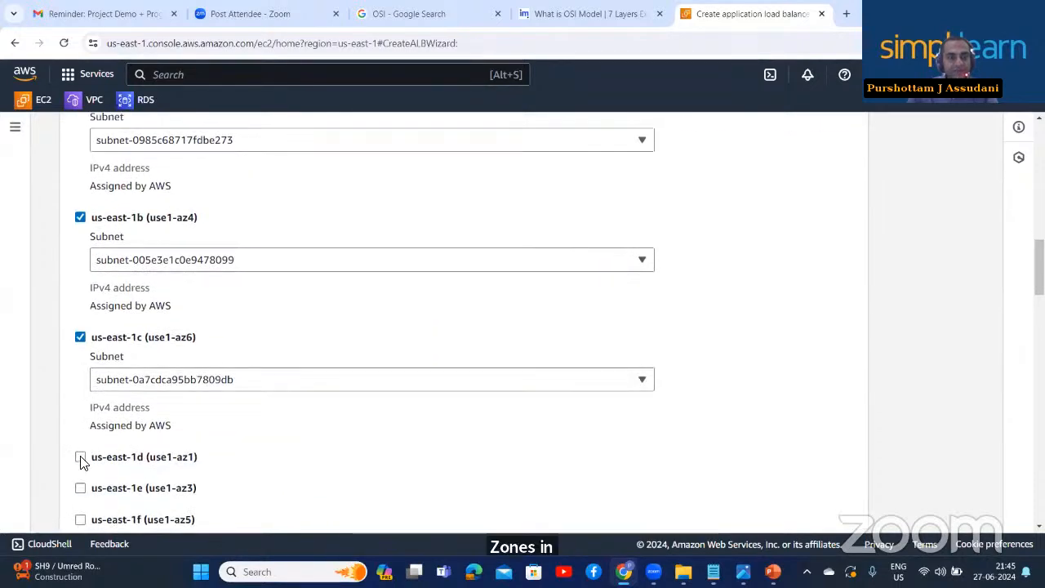
click(81, 458)
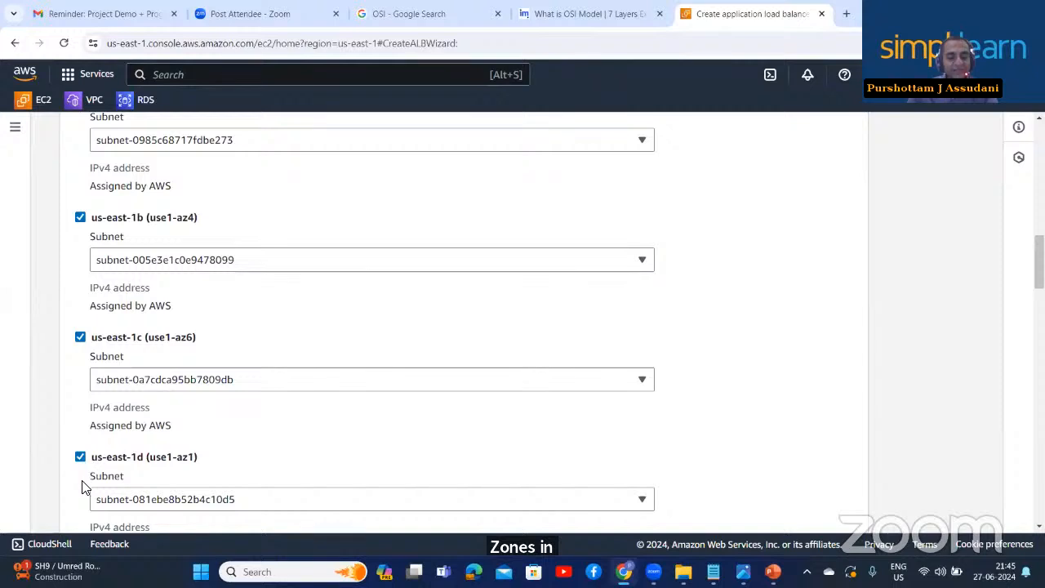
scroll(84, 498, down, 3)
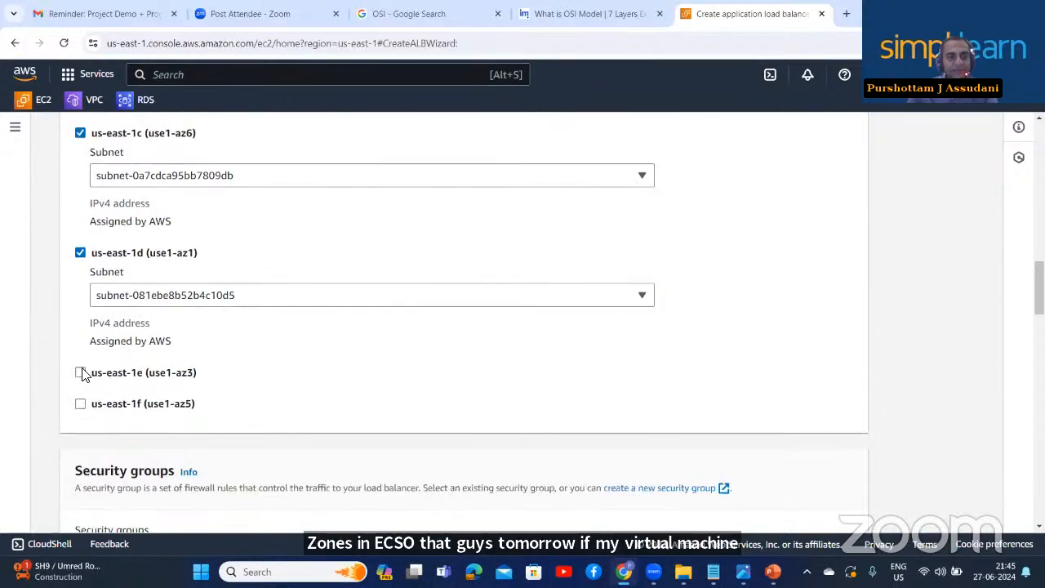
click(80, 372)
scroll(86, 465, down, 1)
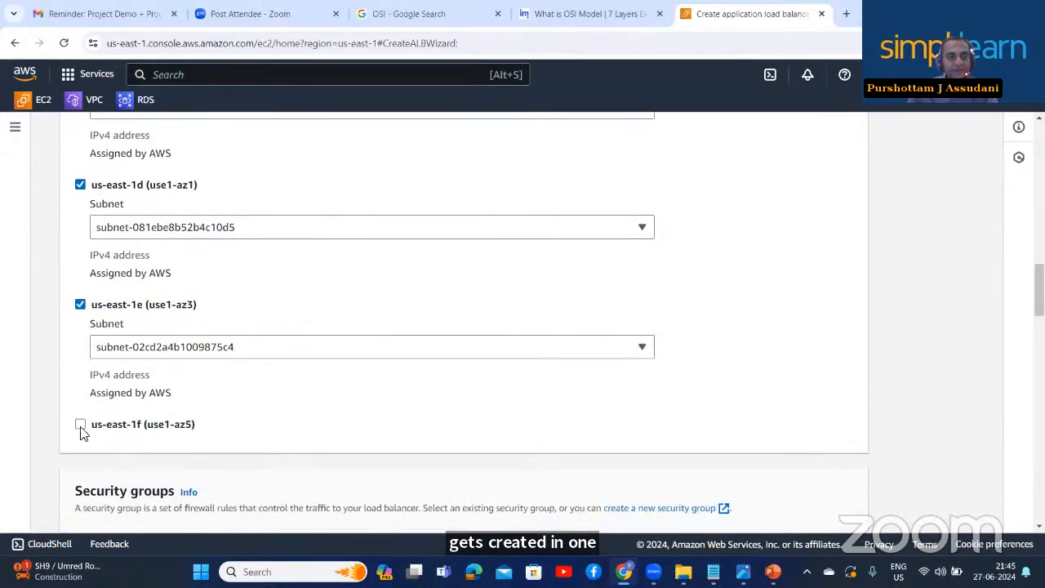
click(81, 426)
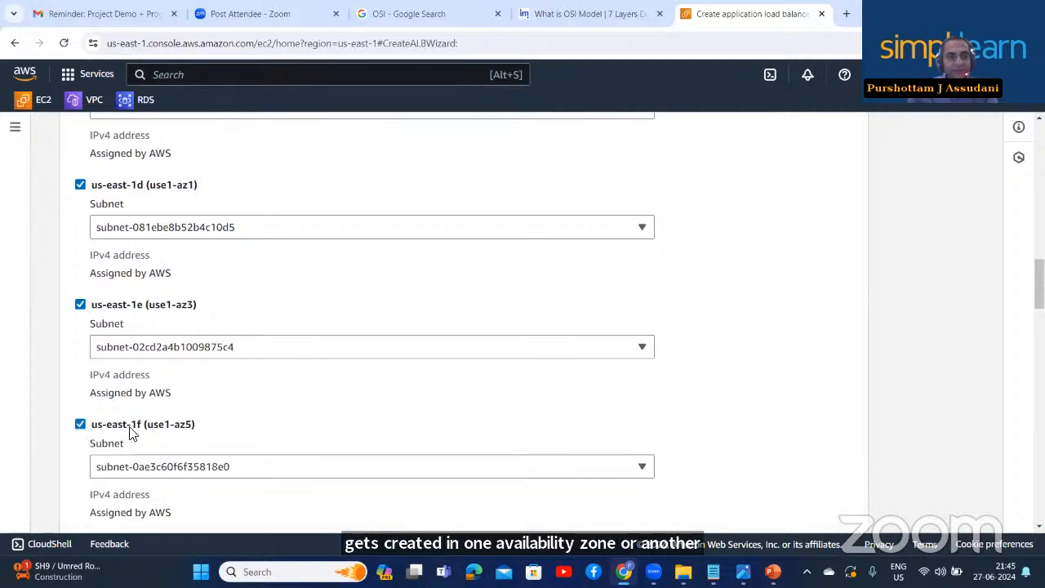
Step: Compare the selected Availability Zones and their subnets with the load balancer layout in the LB.png diagram
scroll(141, 432, down, 2)
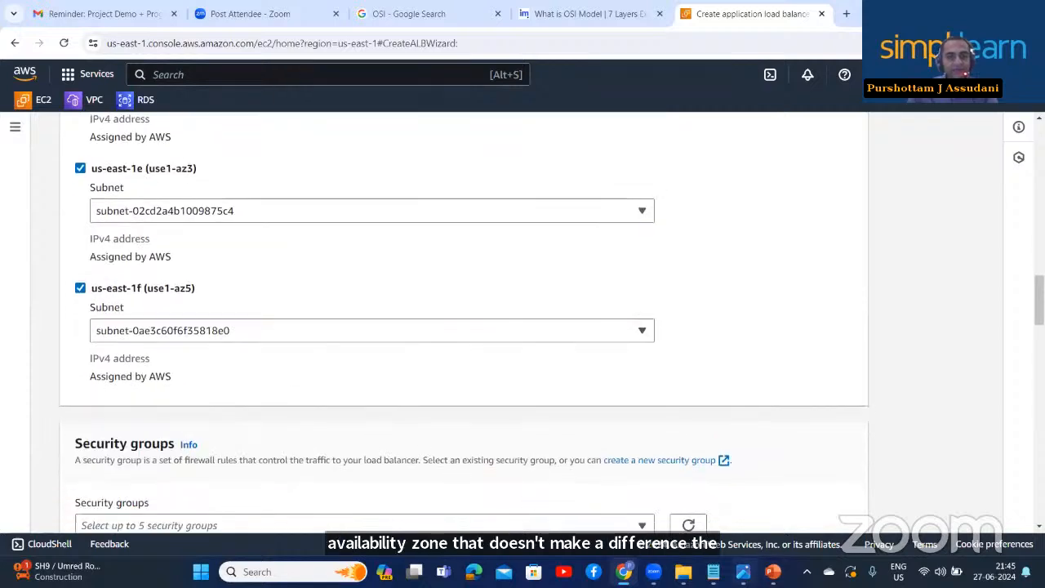
click(743, 573)
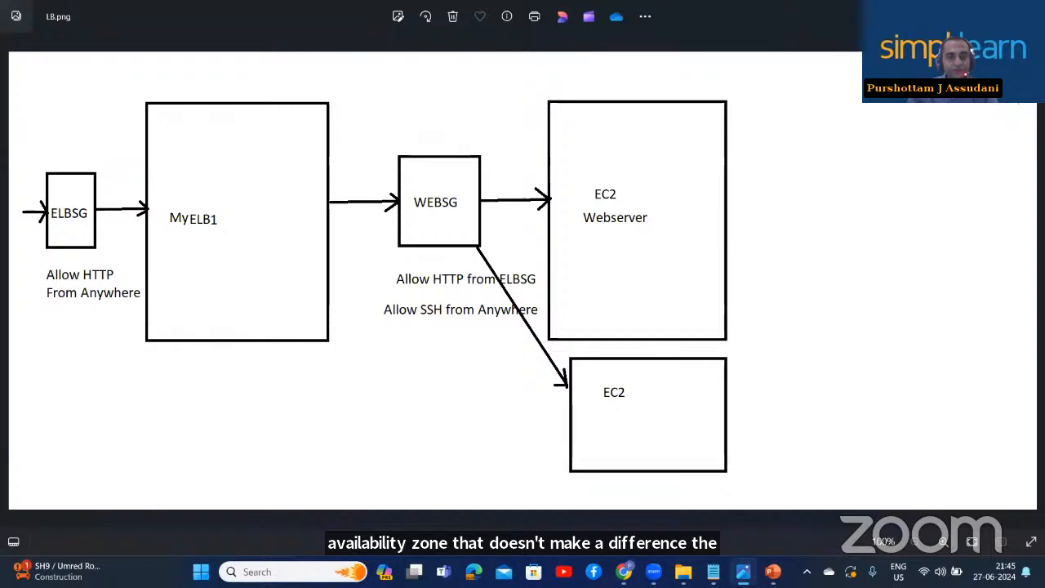
click(744, 573)
scroll(192, 225, up, 4)
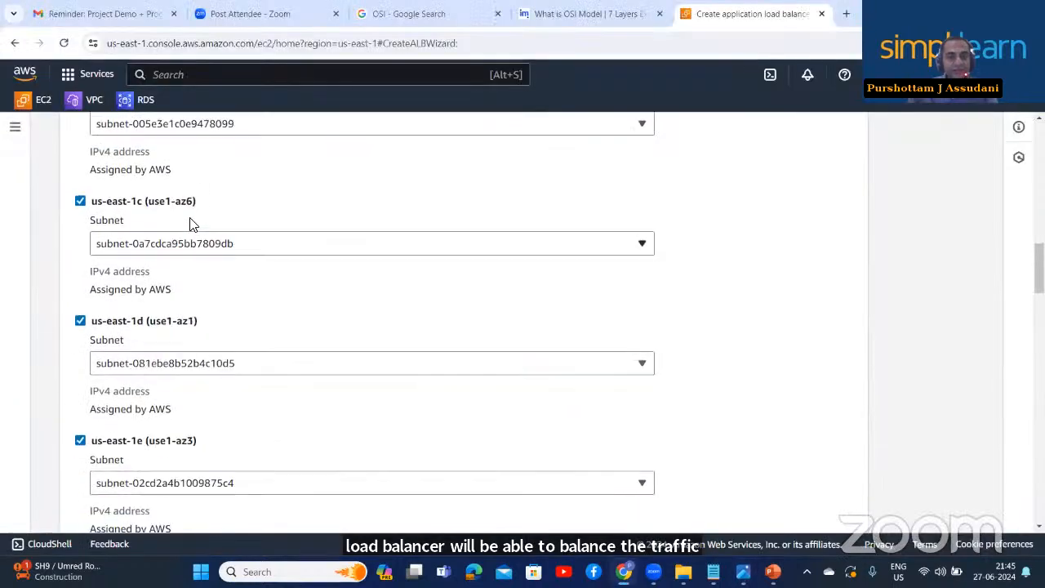
scroll(192, 224, up, 5)
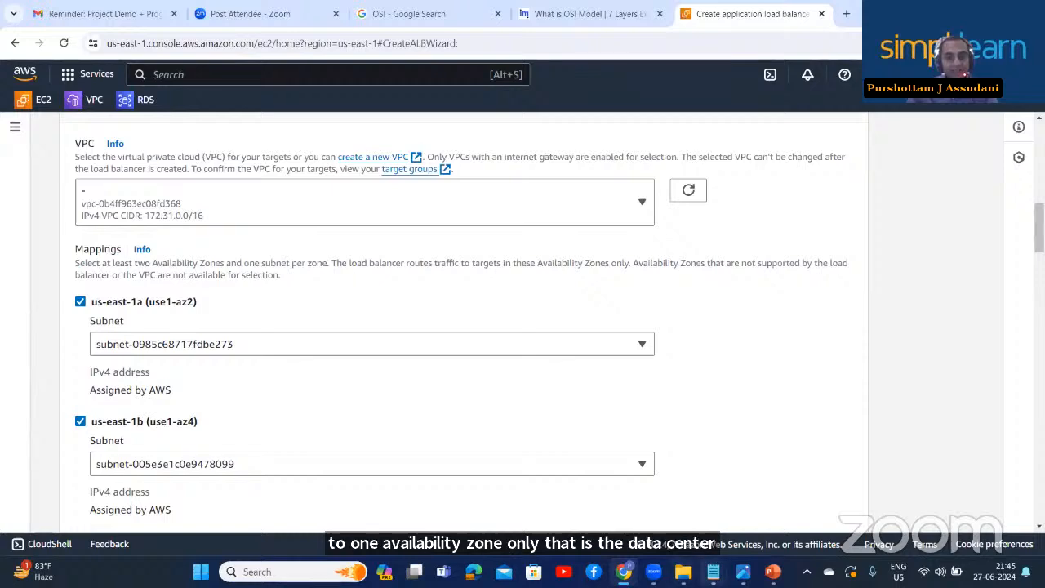
mouse_move(713, 572)
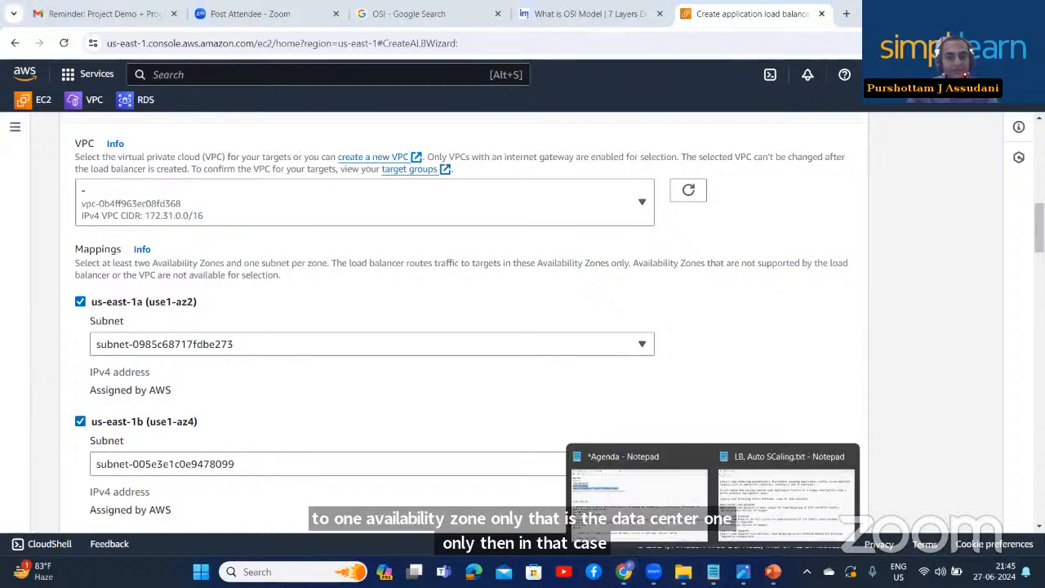
click(743, 571)
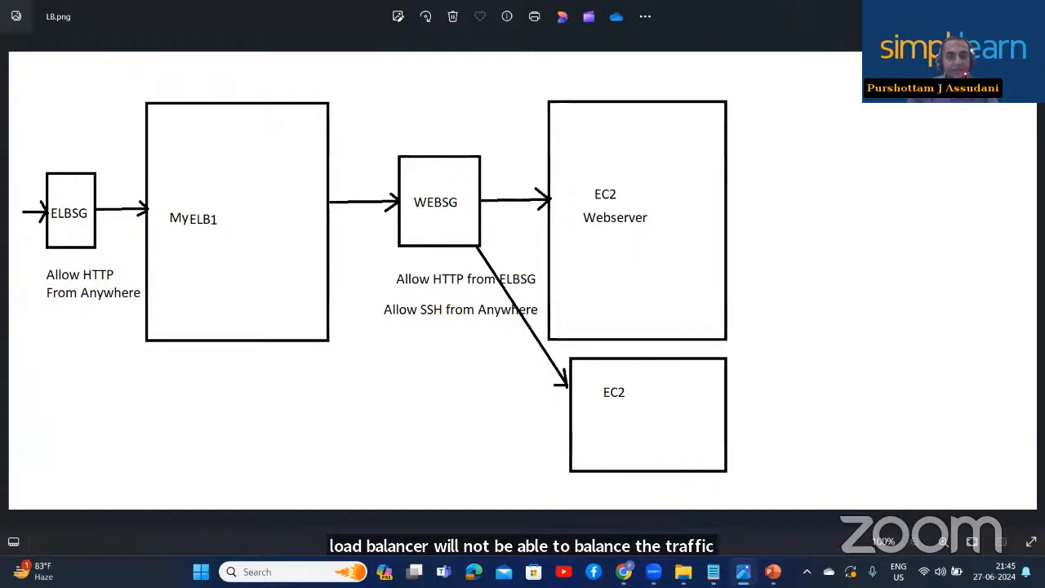
key(alt+Tab)
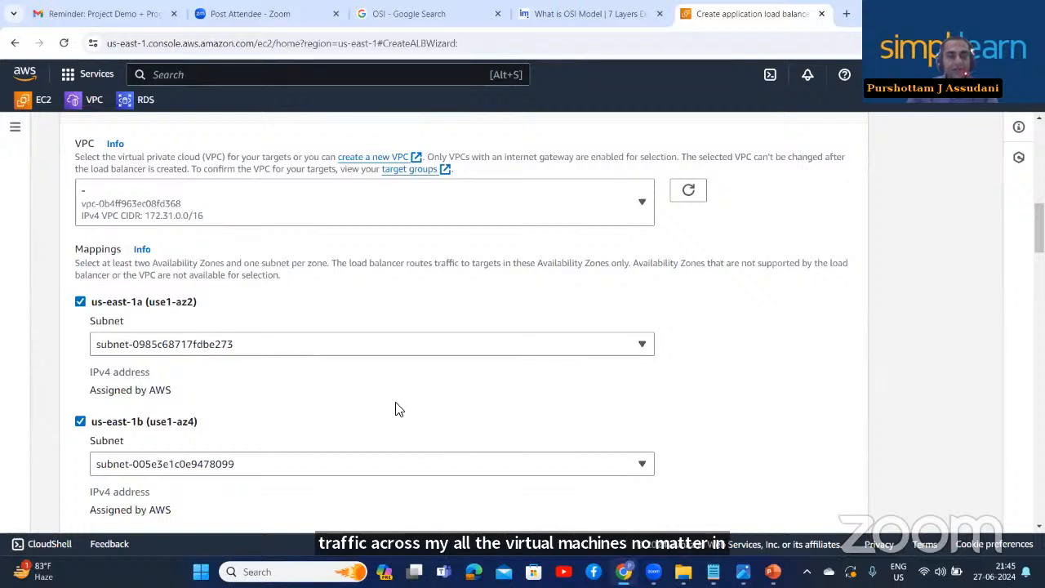
Step: Recheck the network mappings from us-east-1a to us-east-1f against the two EC2 servers in the LB.png diagram
scroll(395, 410, down, 5)
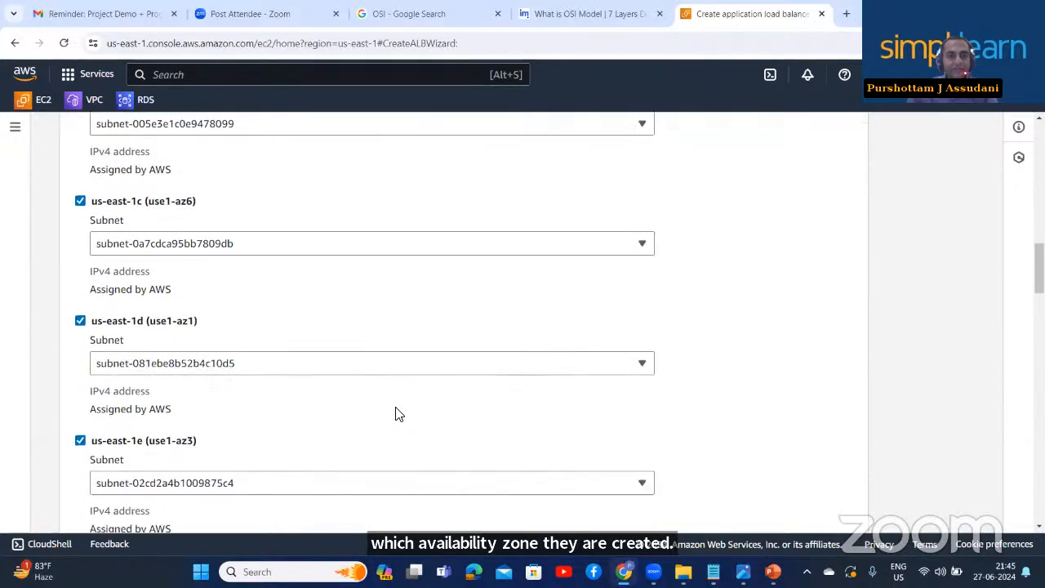
scroll(396, 413, down, 2)
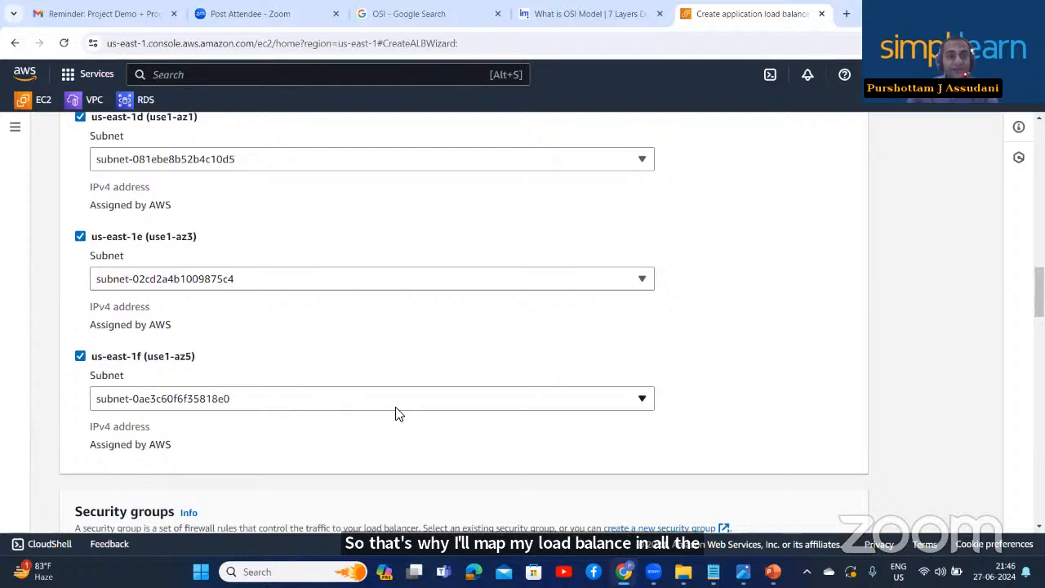
click(743, 571)
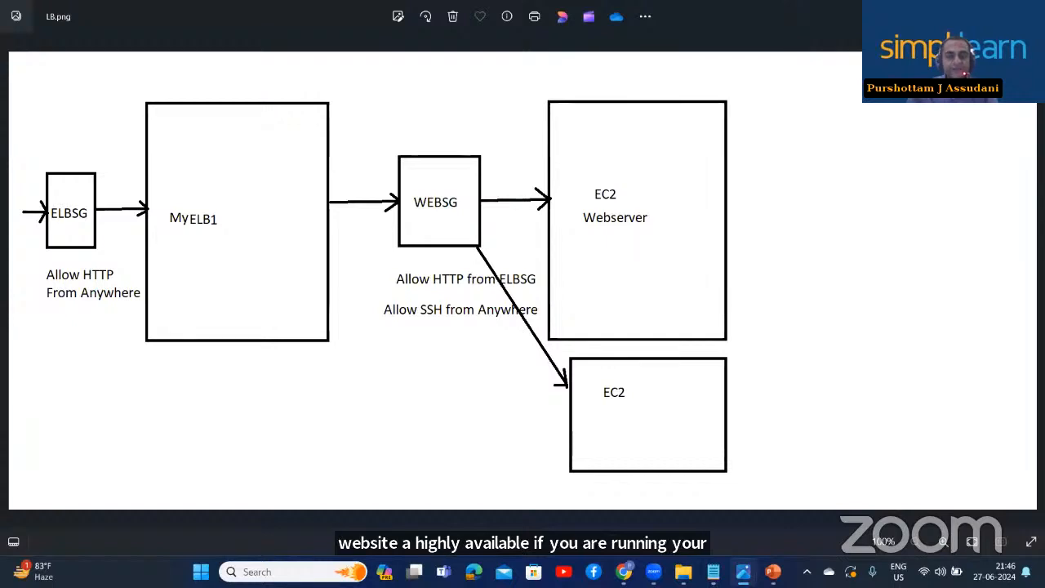
key(alt+Tab)
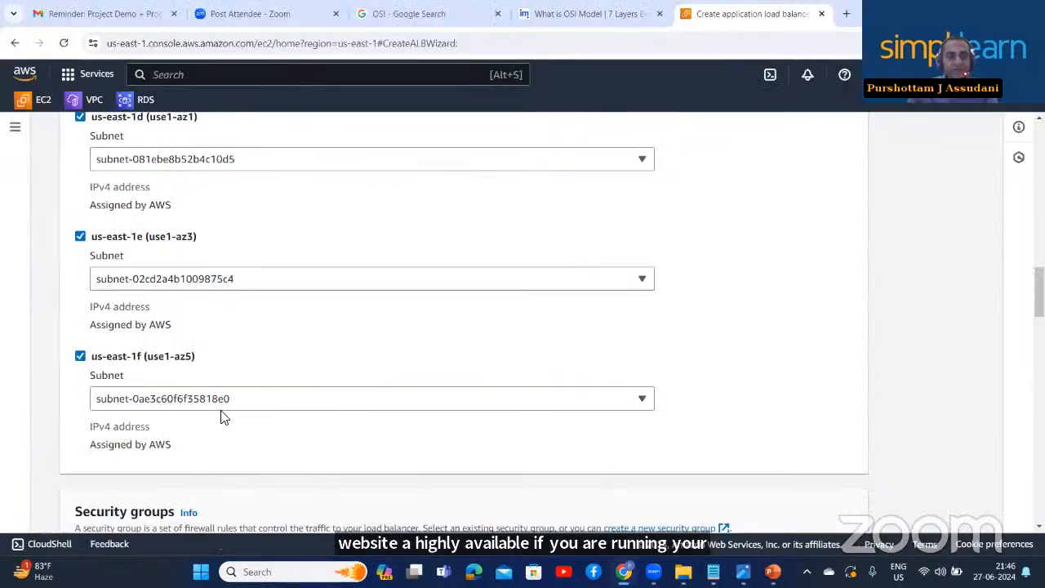
mouse_move(743, 571)
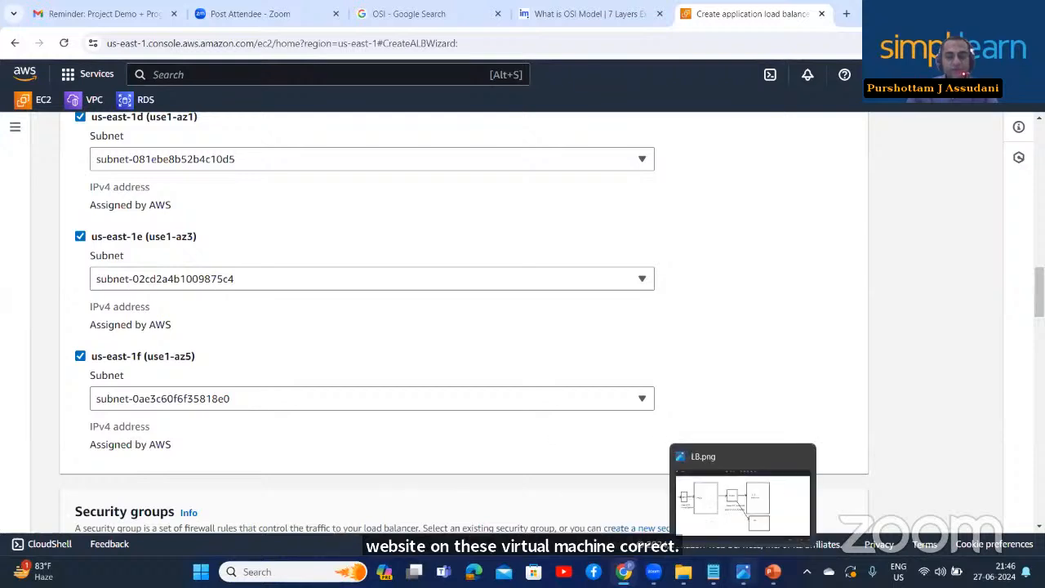
click(743, 572)
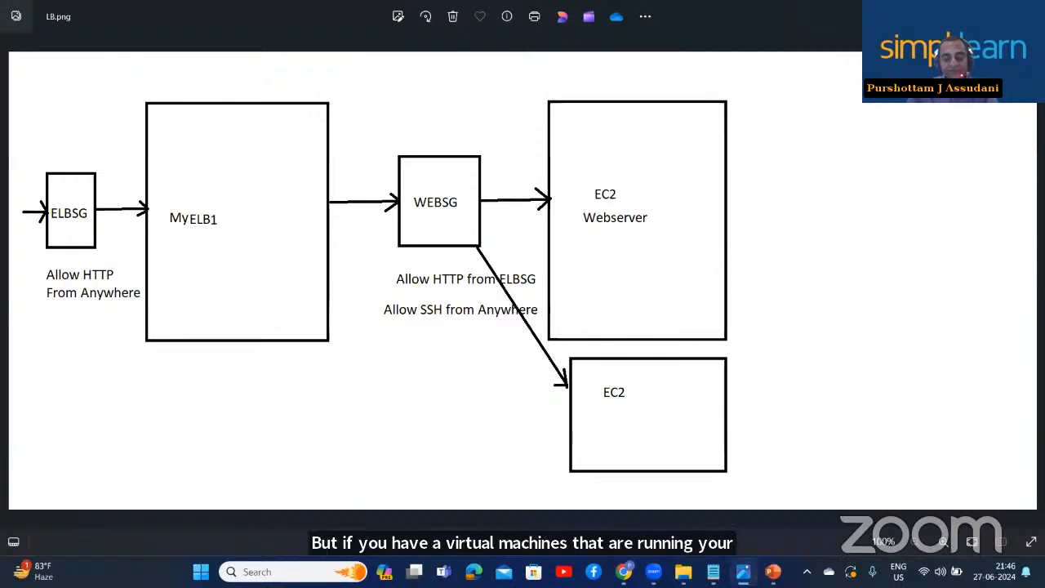
click(967, 13)
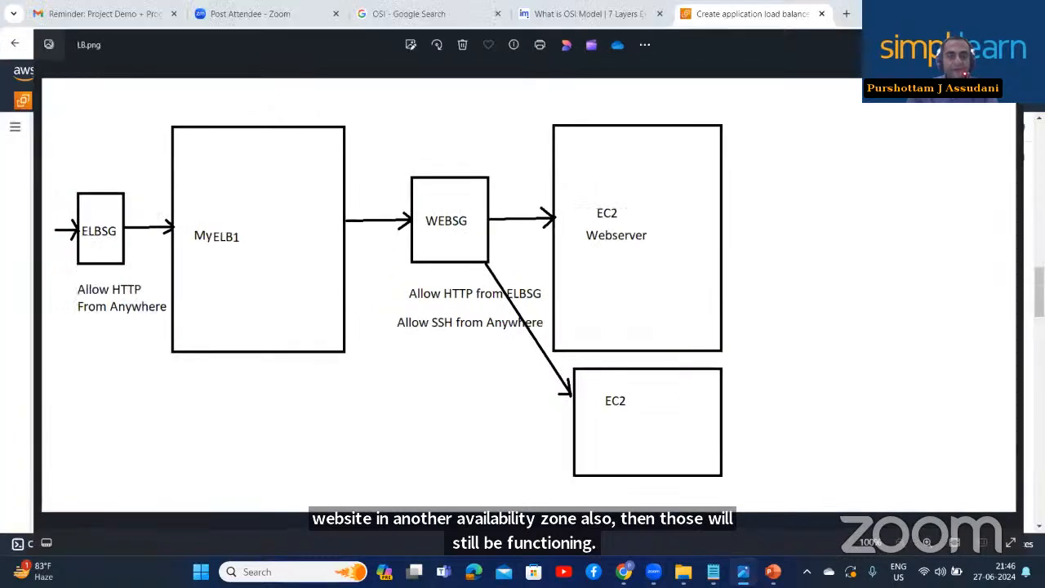
scroll(235, 411, down, 1)
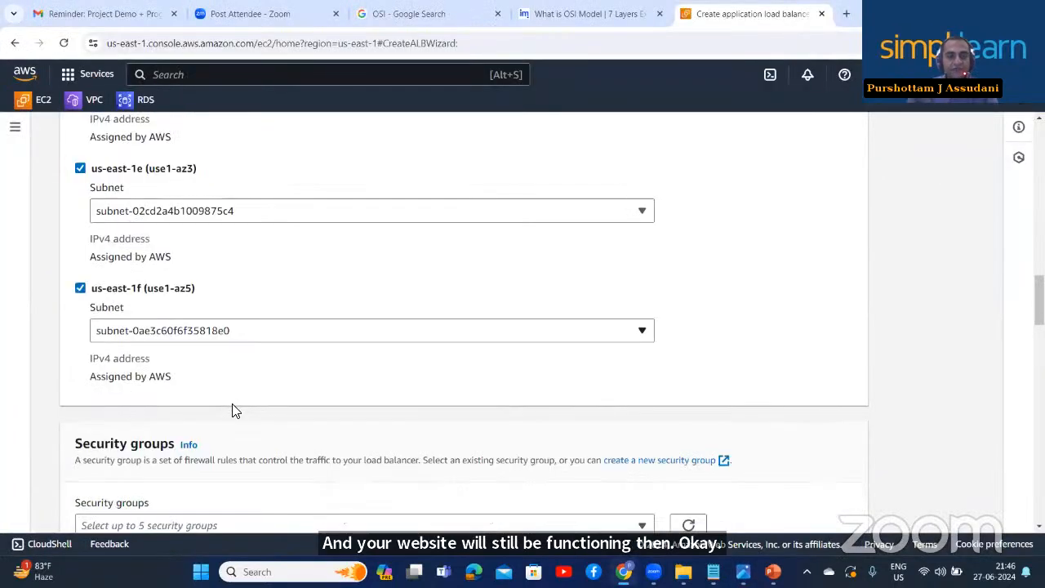
scroll(235, 410, up, 10)
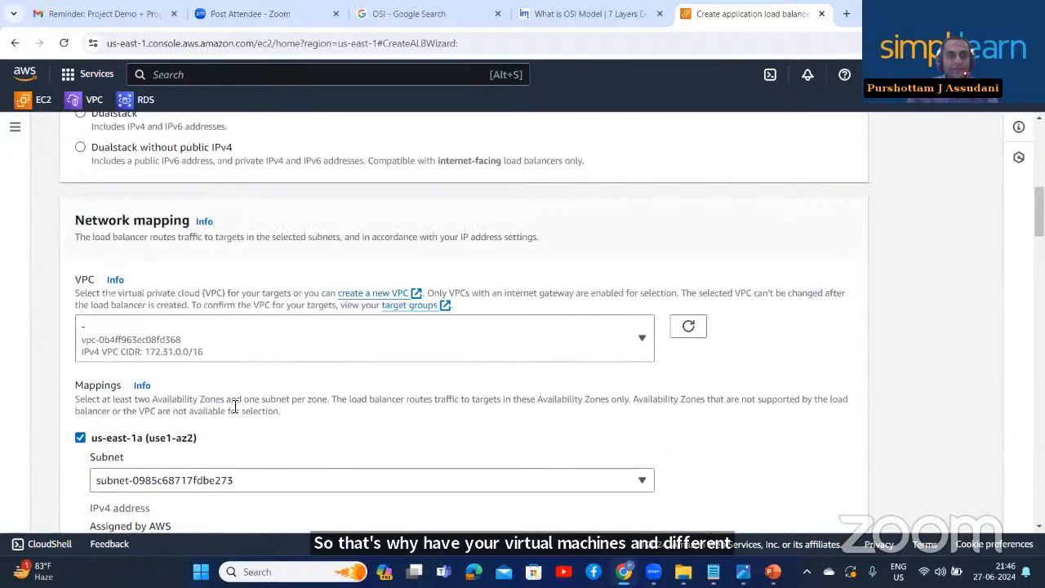
scroll(235, 406, down, 10)
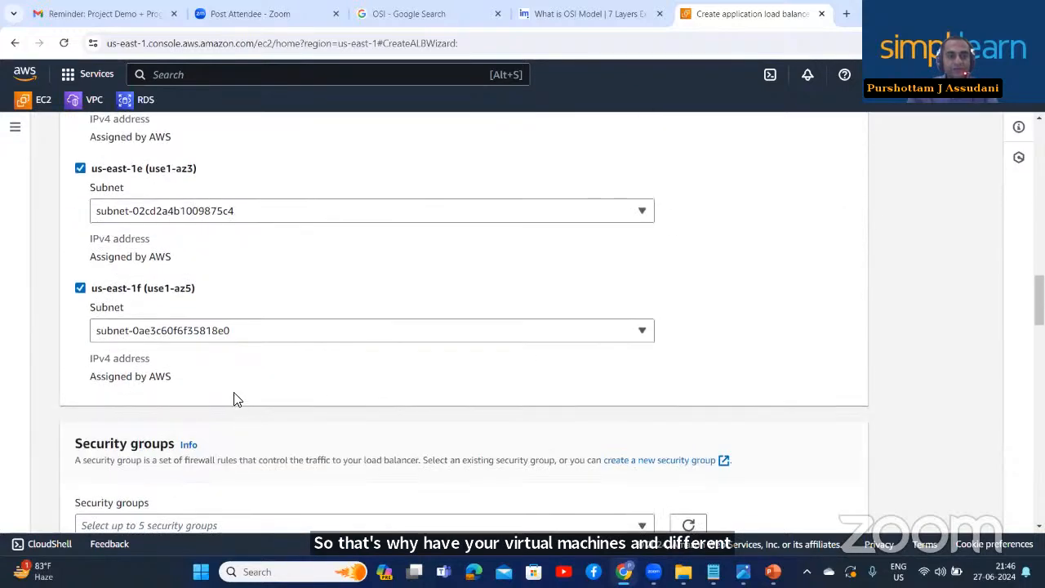
scroll(234, 400, up, 10)
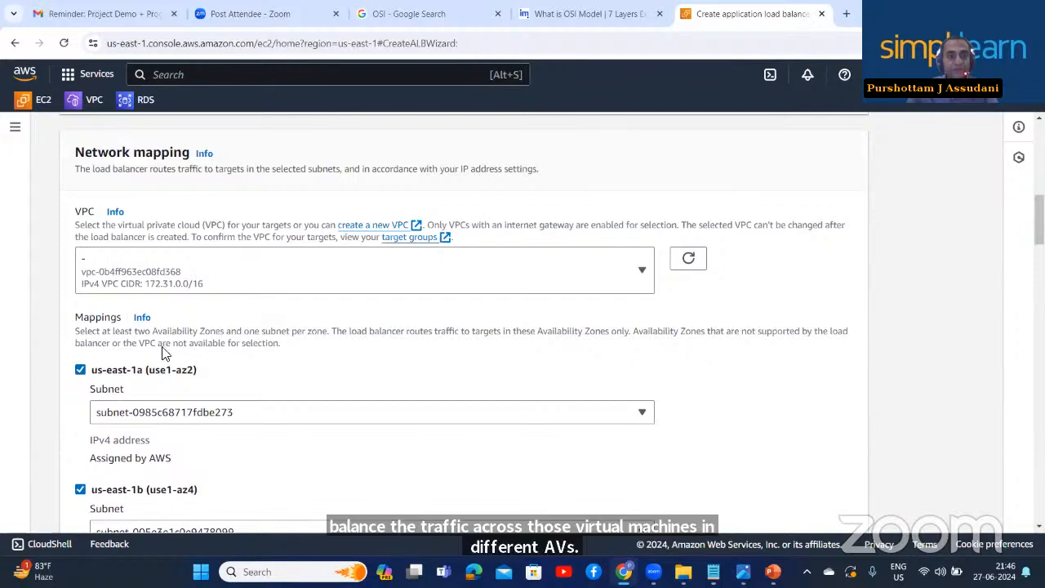
Step: Replace the load balancer's default security group with ELBSG
scroll(188, 392, down, 10)
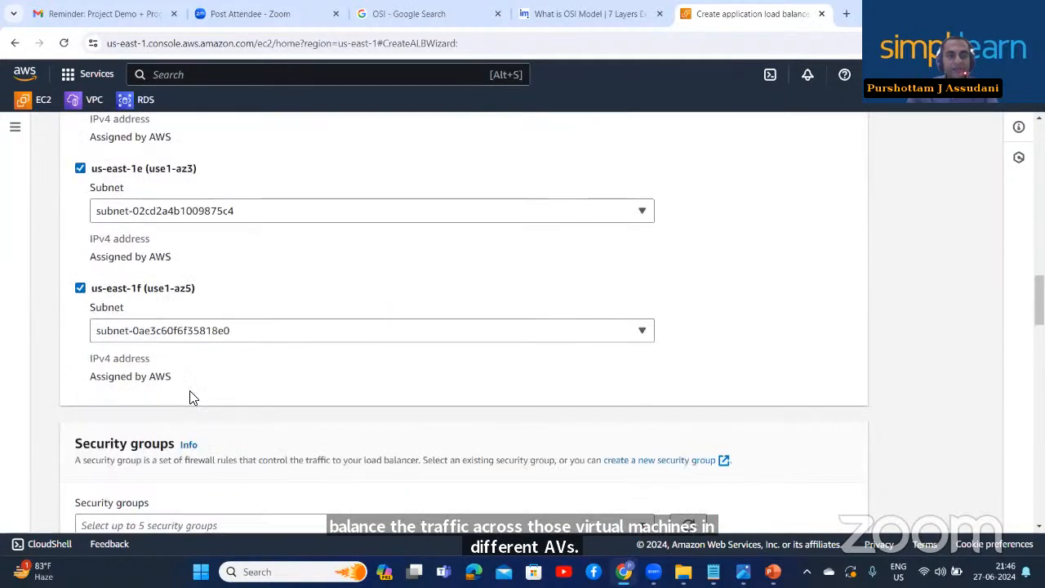
scroll(190, 398, down, 5)
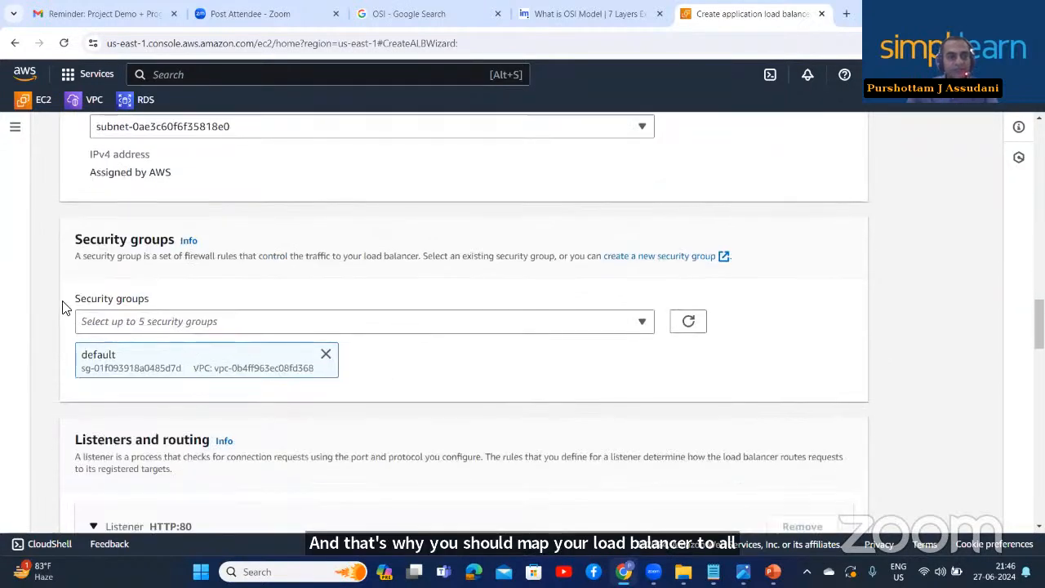
click(326, 357)
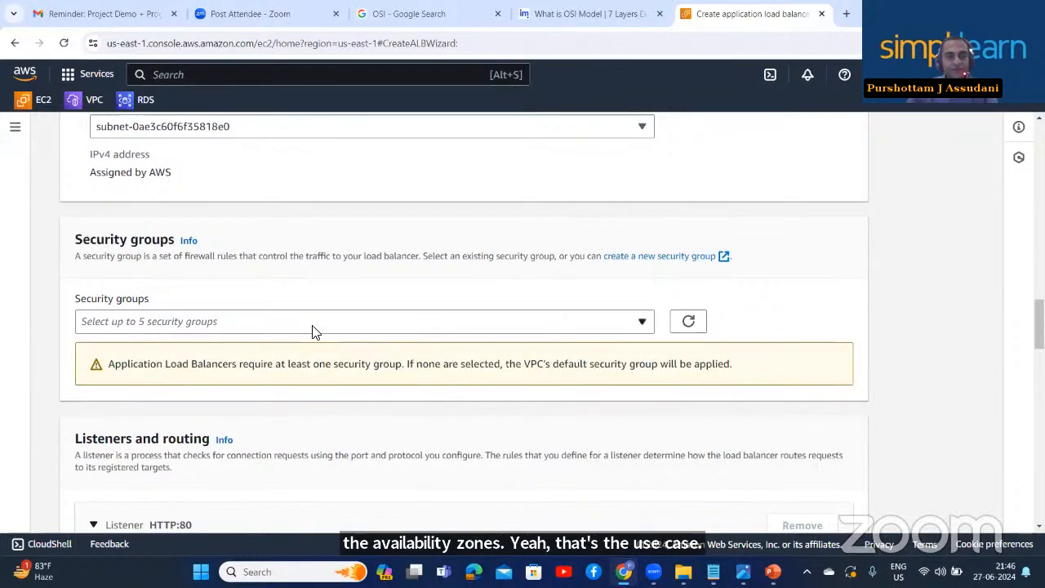
click(311, 326)
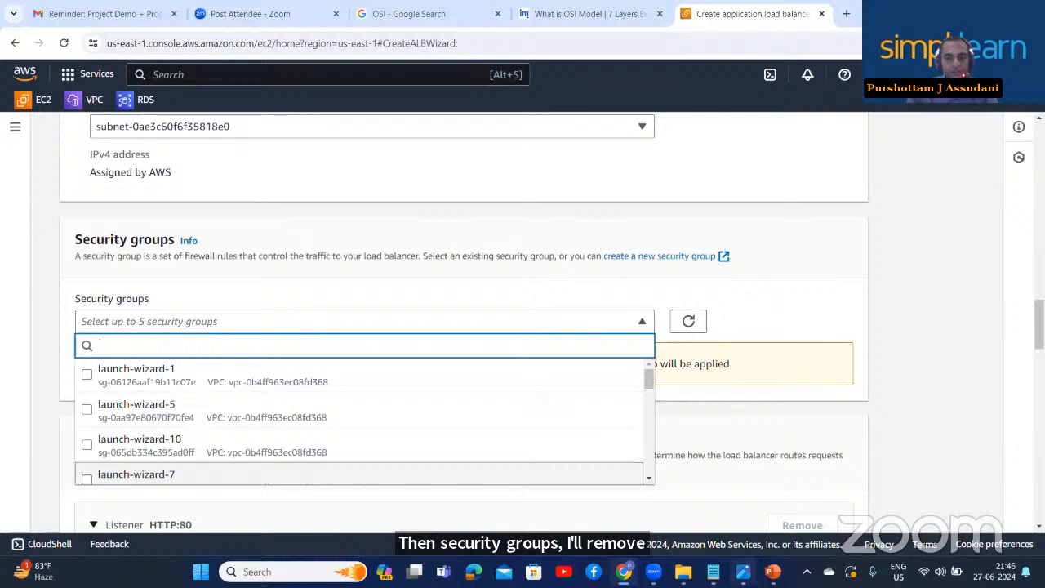
click(743, 571)
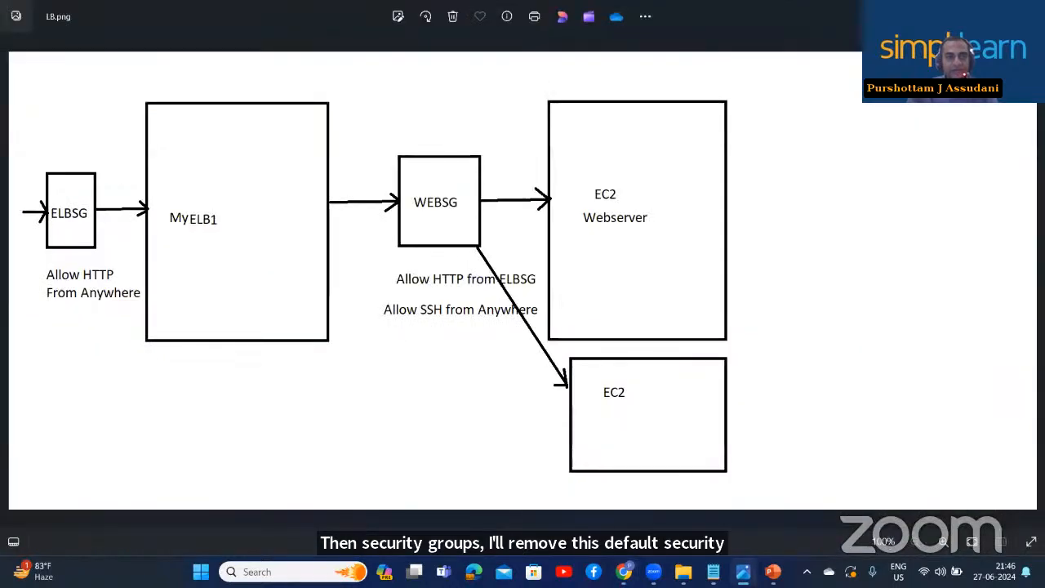
click(743, 571)
click(339, 329)
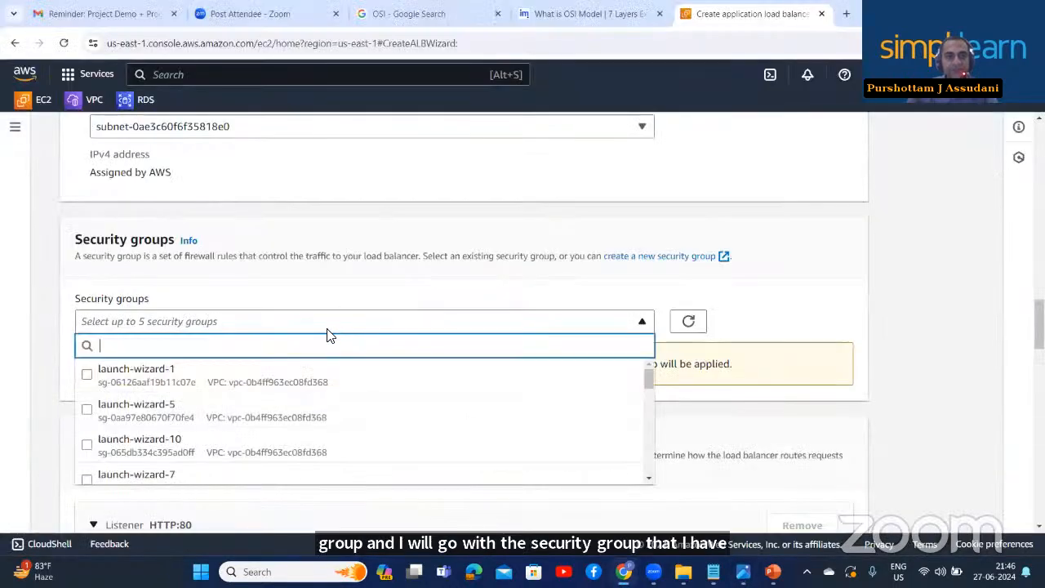
scroll(156, 422, down, 3)
scroll(157, 423, down, 8)
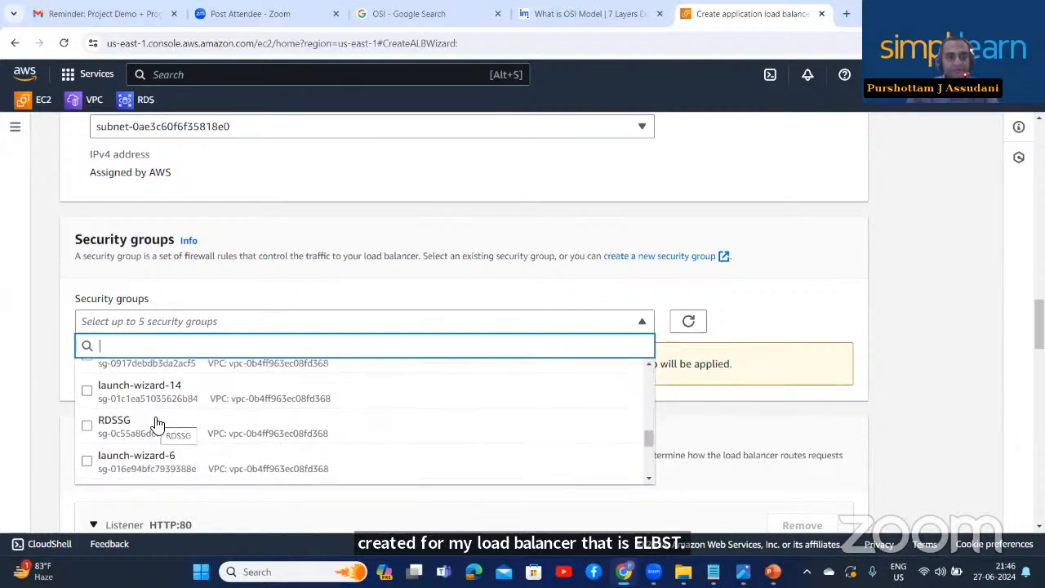
scroll(158, 425, down, 2)
click(88, 427)
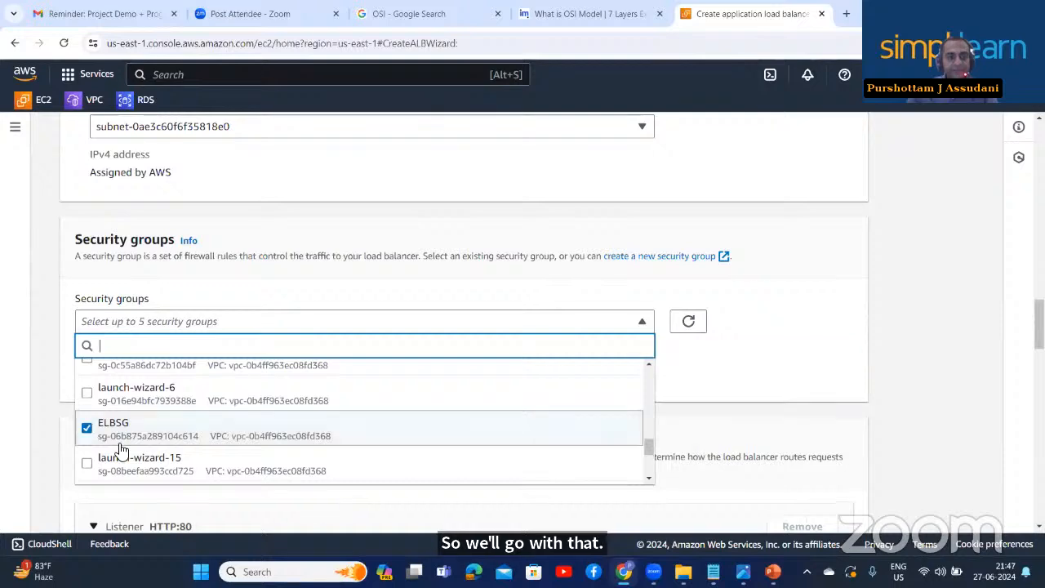
click(207, 497)
Step: Compare the HTTP:80 listener and its forwarding action with the traffic path in the LB.png diagram
scroll(234, 450, down, 1)
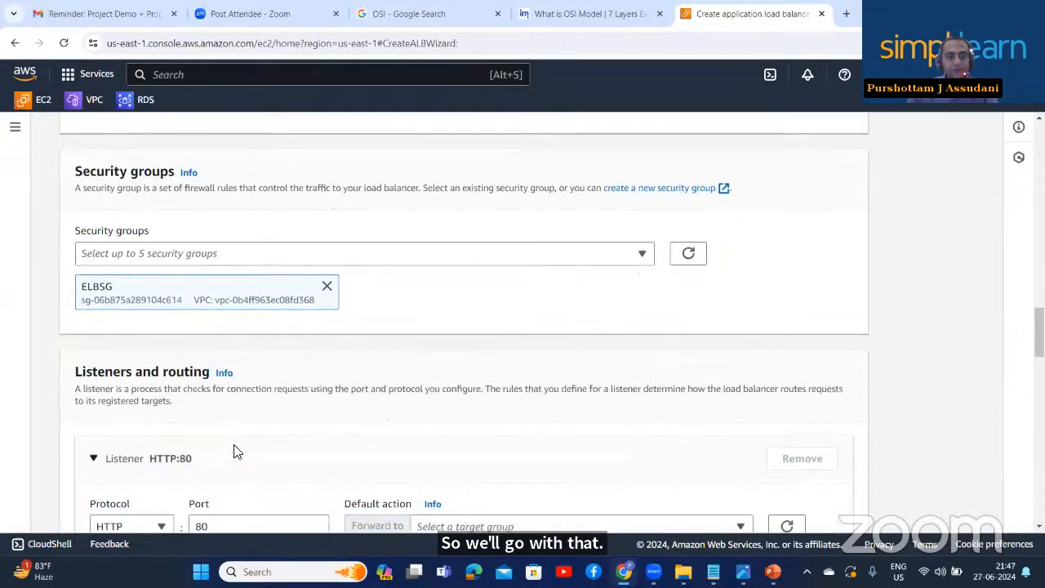
scroll(233, 450, down, 2)
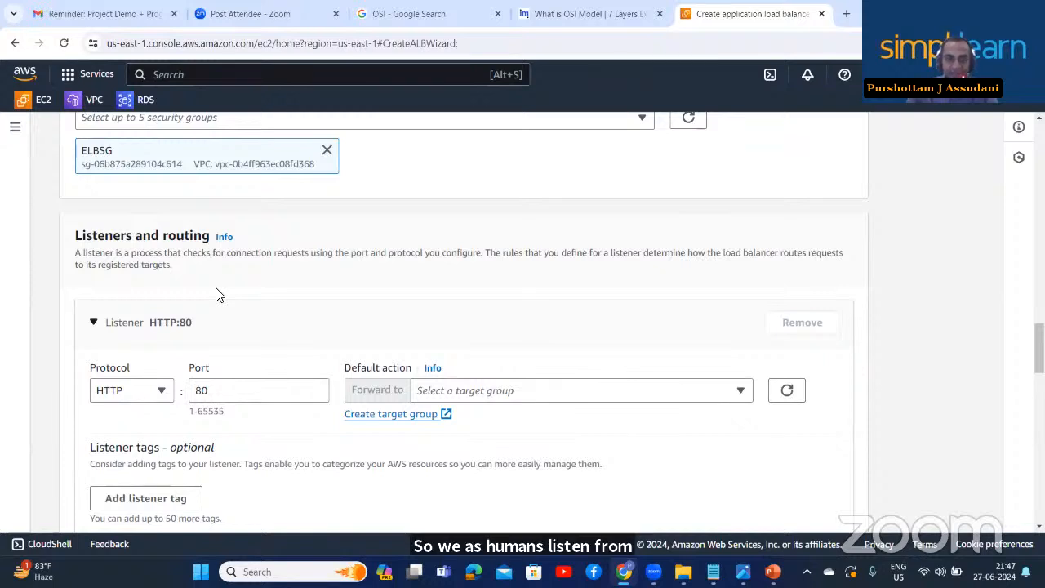
click(743, 572)
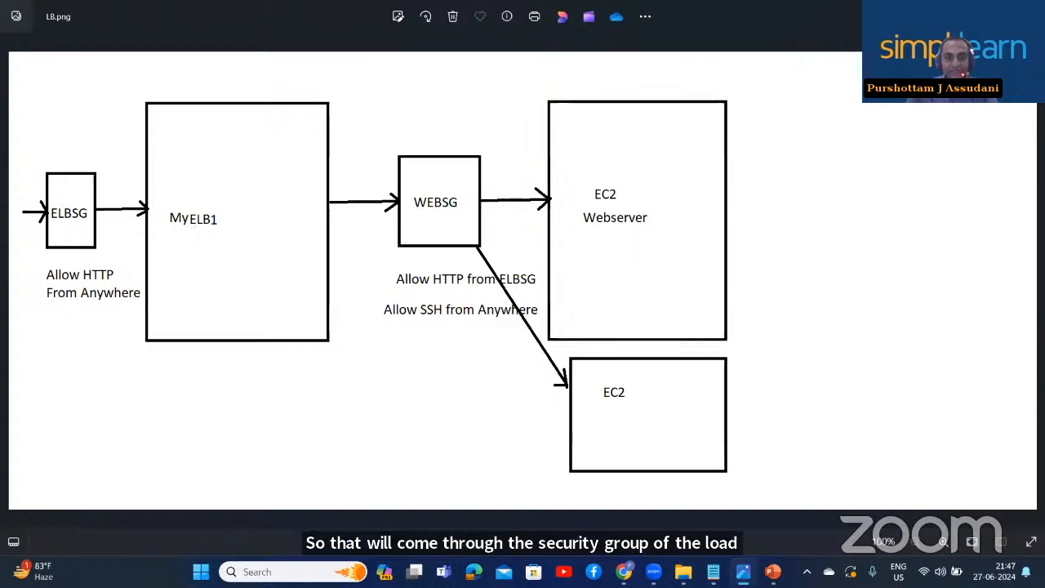
key(alt+Tab)
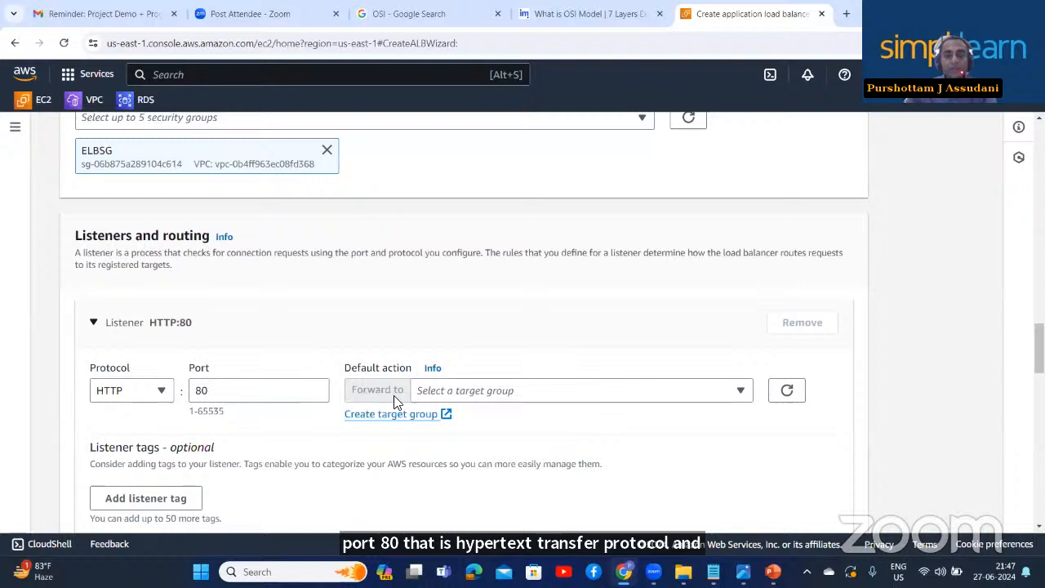
click(743, 572)
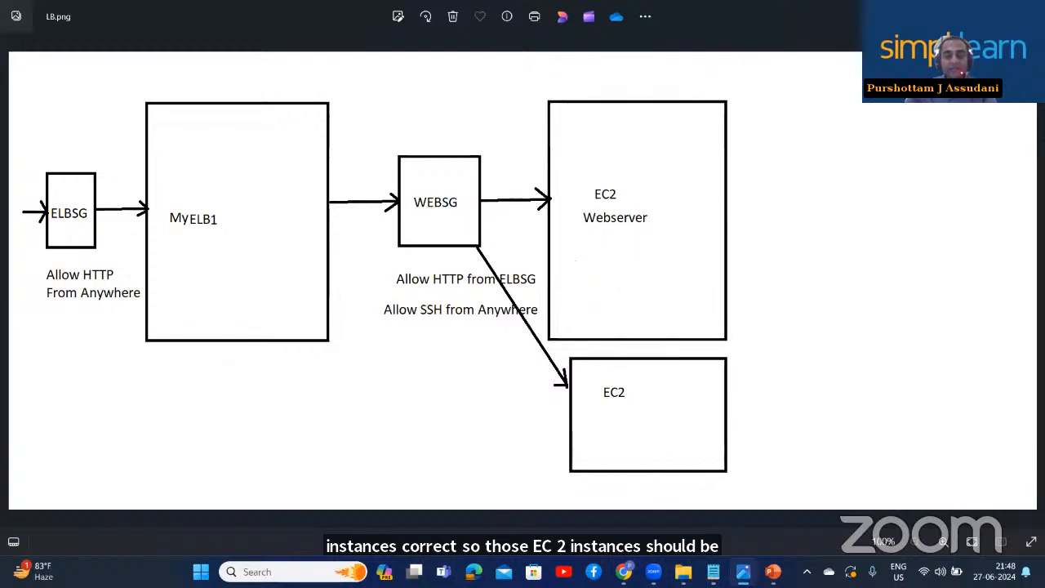
click(743, 572)
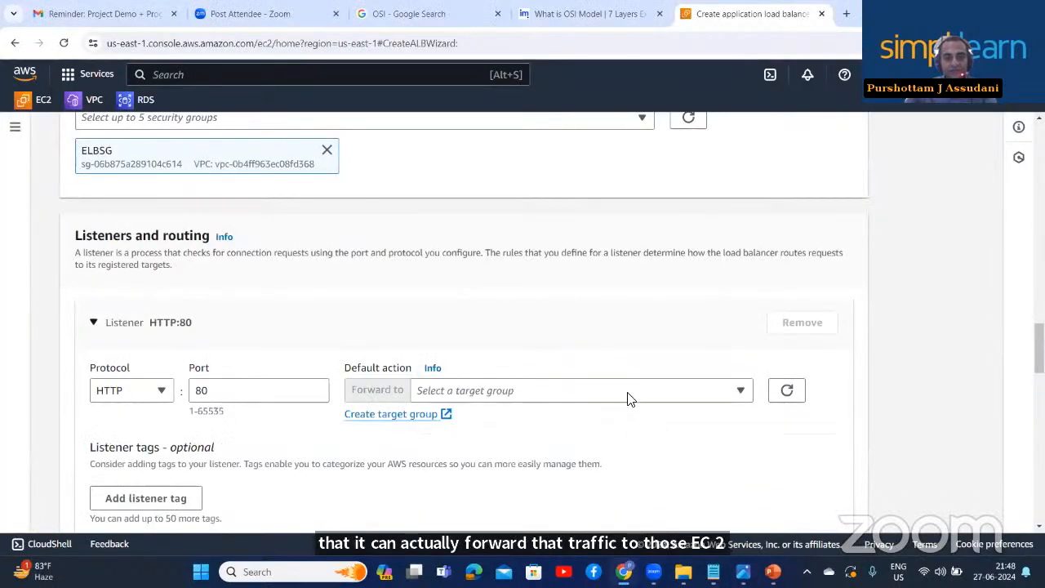
Step: Check the target group choices for the HTTP:80 listener and start creating a new target group
scroll(626, 397, down, 1)
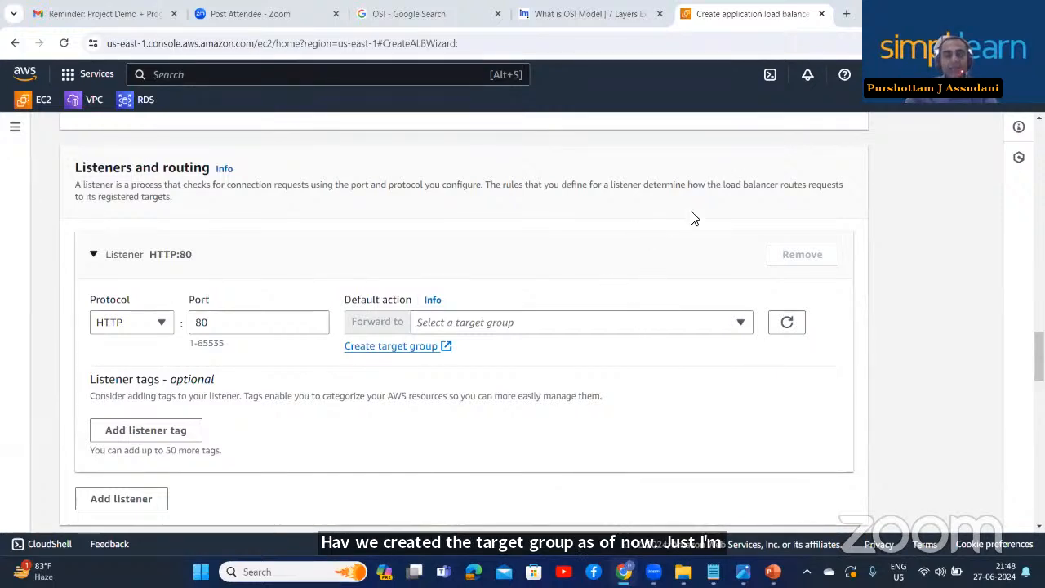
click(457, 325)
click(464, 329)
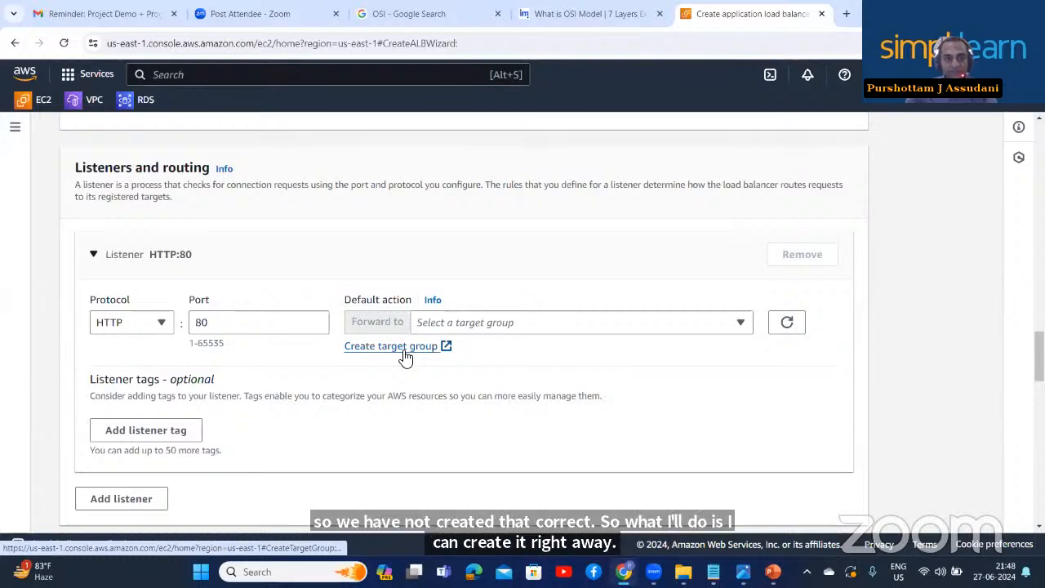
click(392, 346)
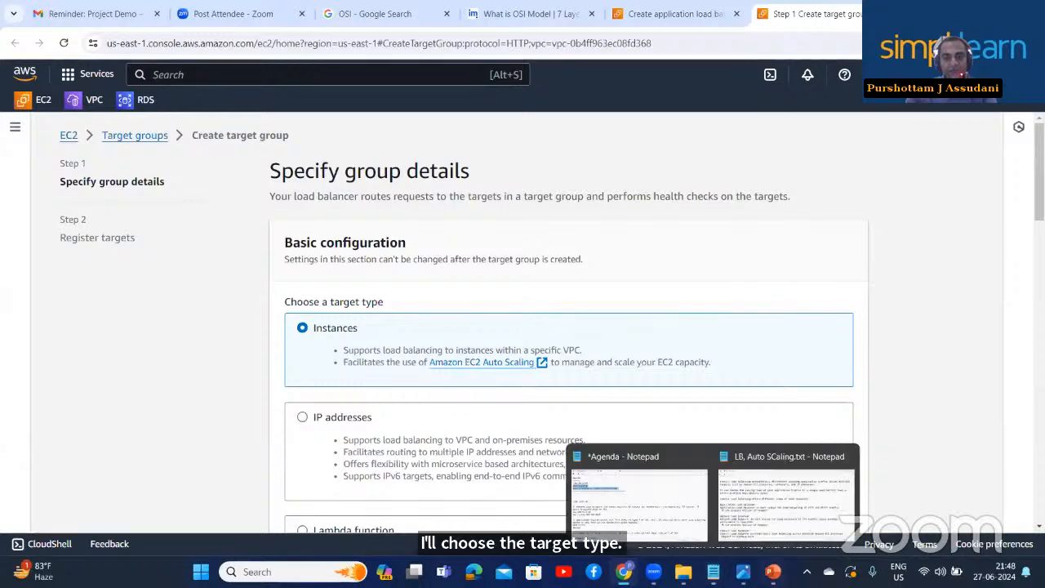
Step: Compare the target types, from Instances to Application Load Balancer, with the EC2 servers in the LB.png diagram
click(743, 573)
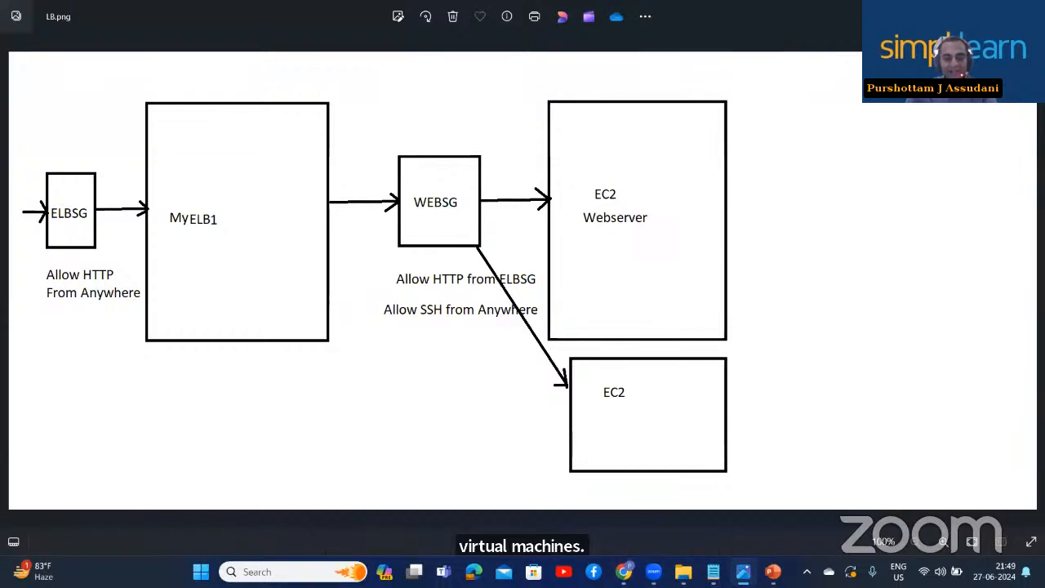
click(742, 573)
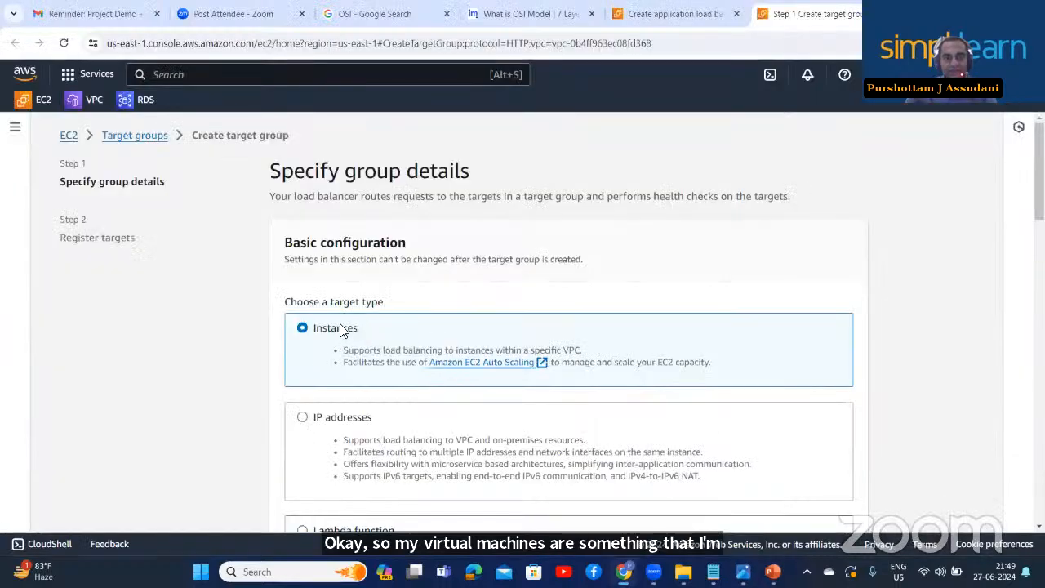
scroll(351, 253, down, 3)
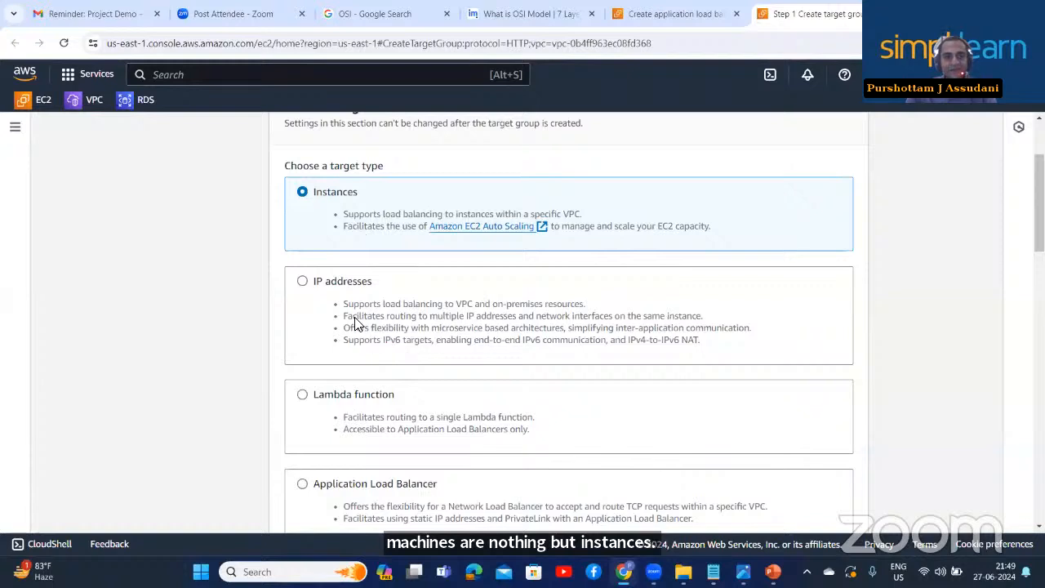
scroll(373, 428, down, 2)
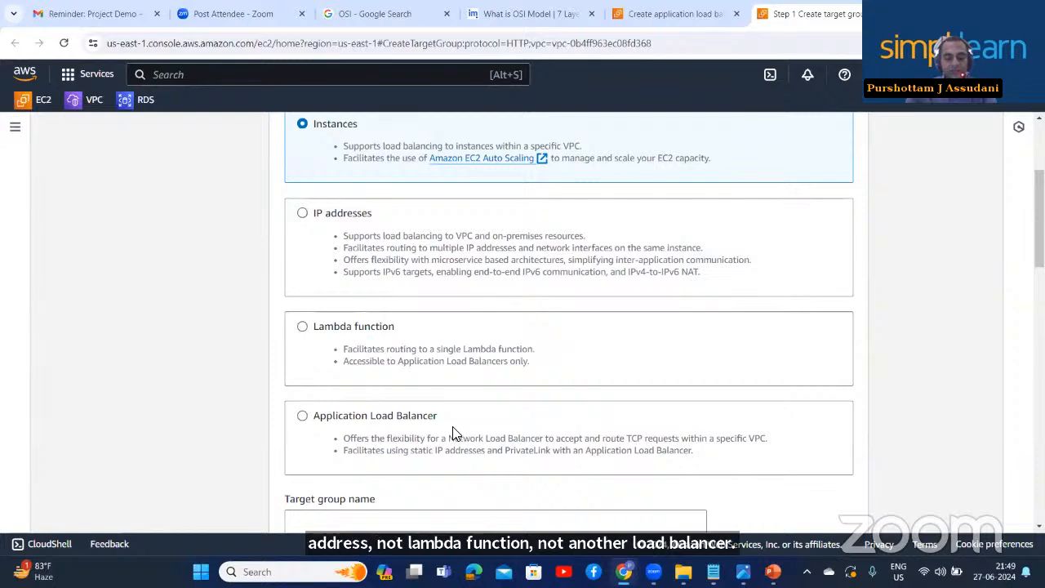
scroll(454, 434, up, 3)
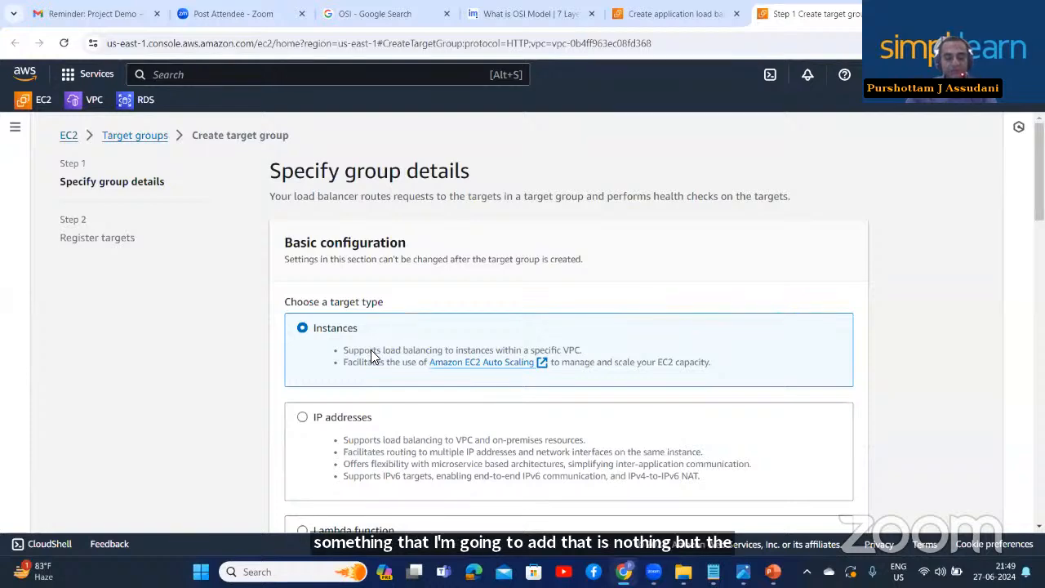
Step: Name the new target group MyTGP1
scroll(372, 355, down, 5)
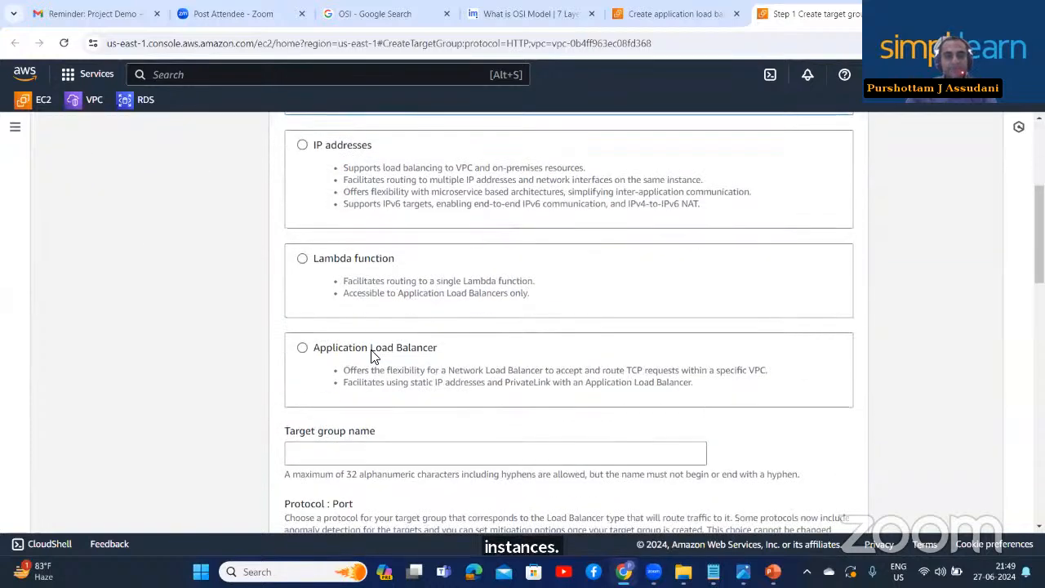
click(410, 324)
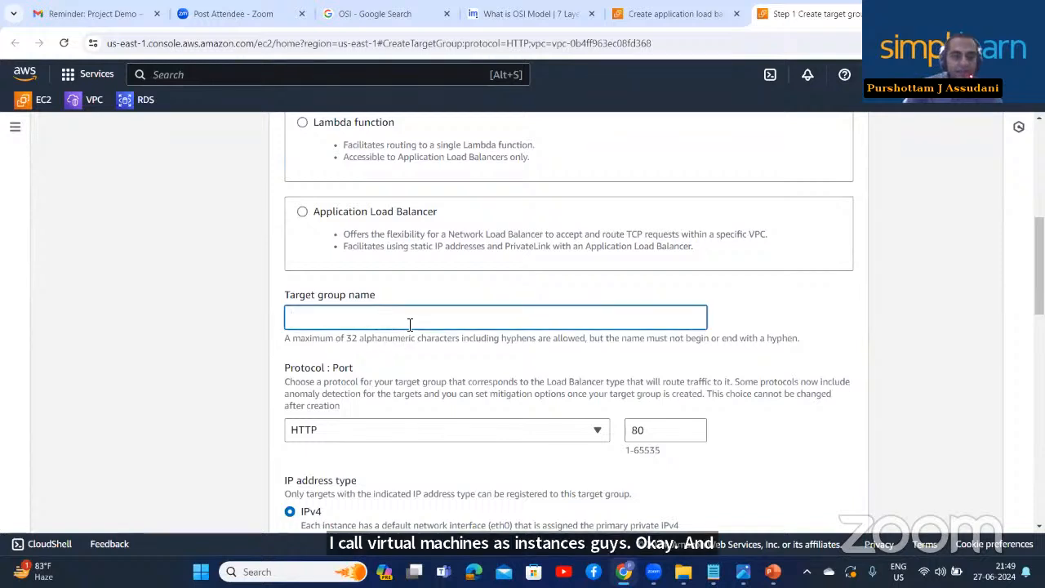
text(My)
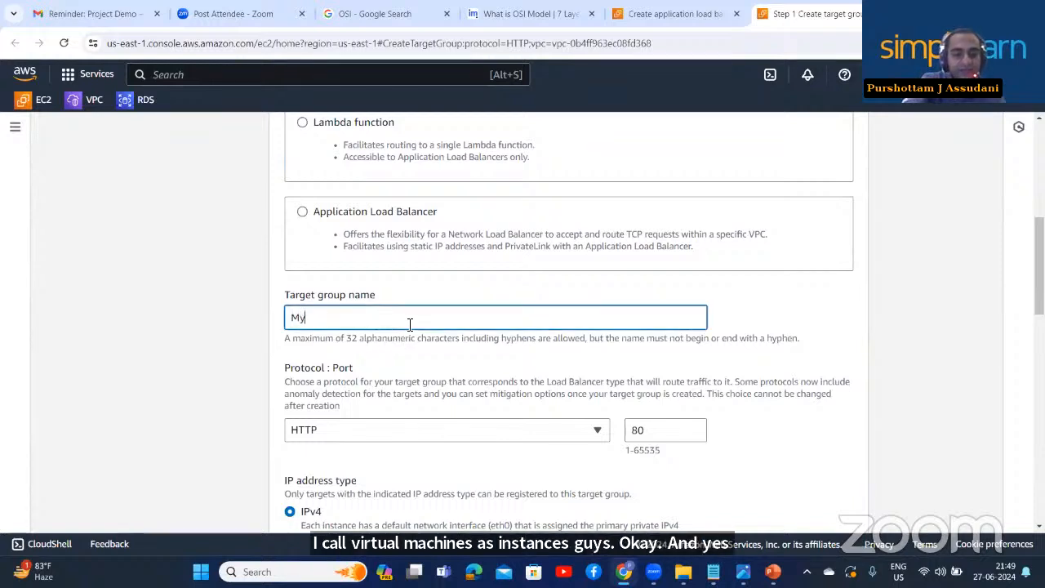
text(TG)
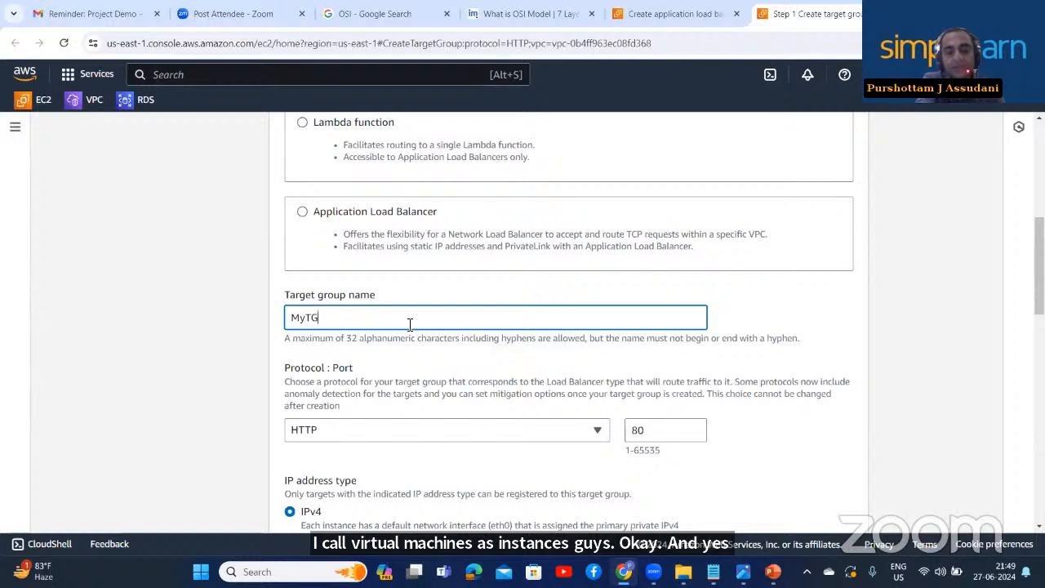
text(P)
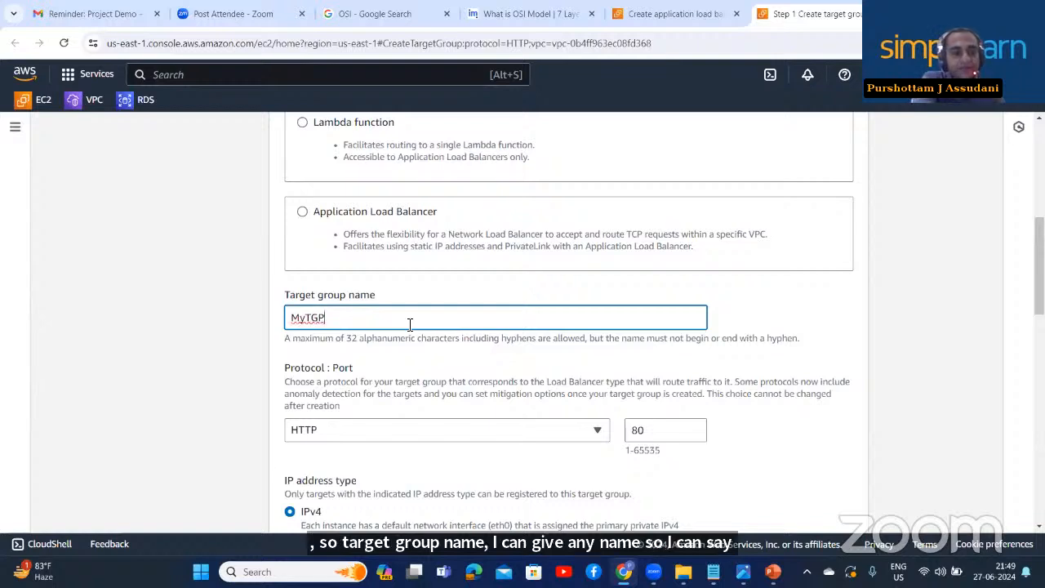
text(1)
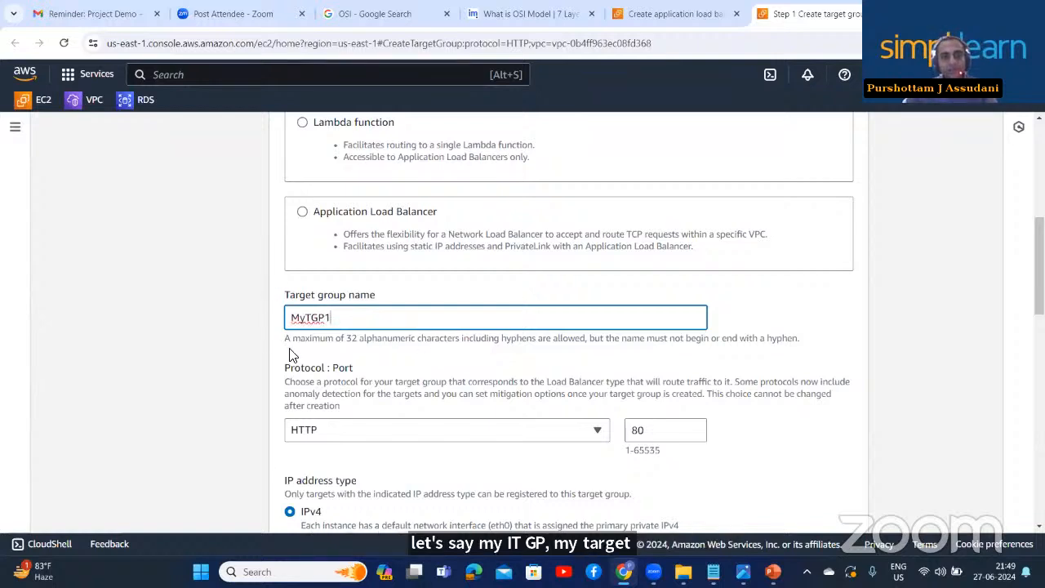
Step: Review the target group's protocol choices, port, IP address type, VPC and protocol version, down to the health check settings
scroll(310, 371, down, 1)
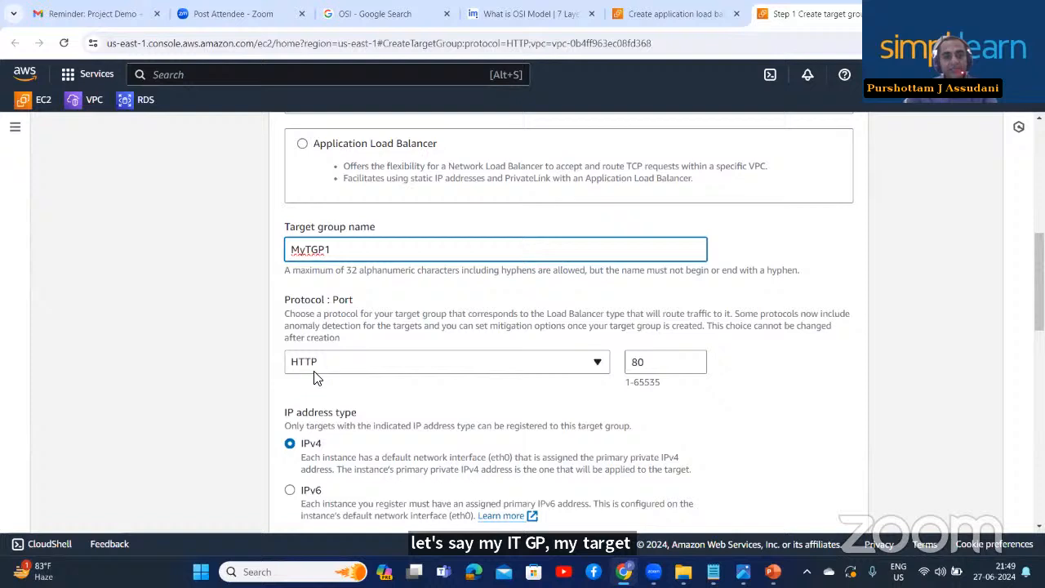
click(372, 371)
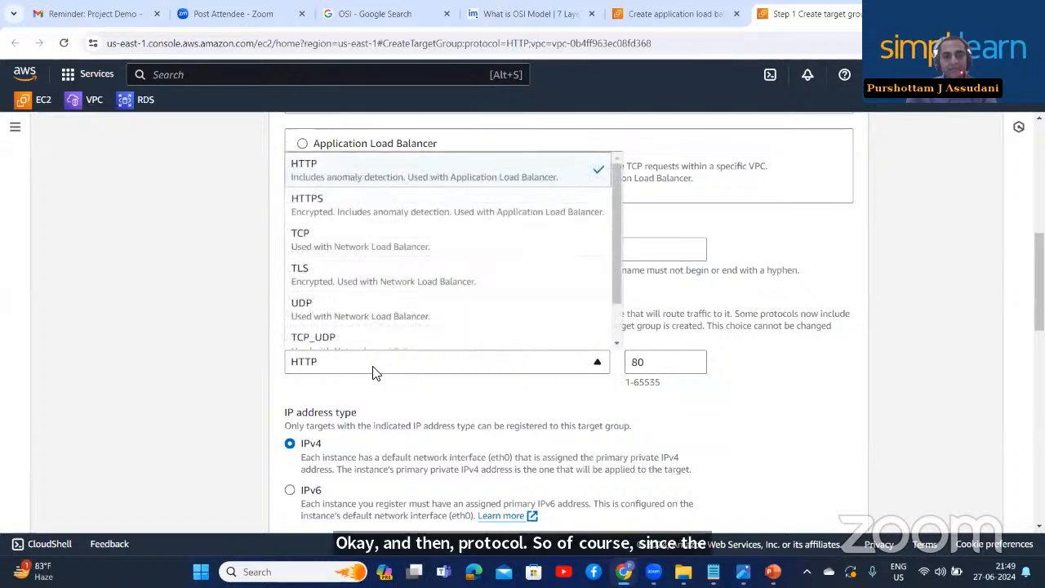
click(372, 372)
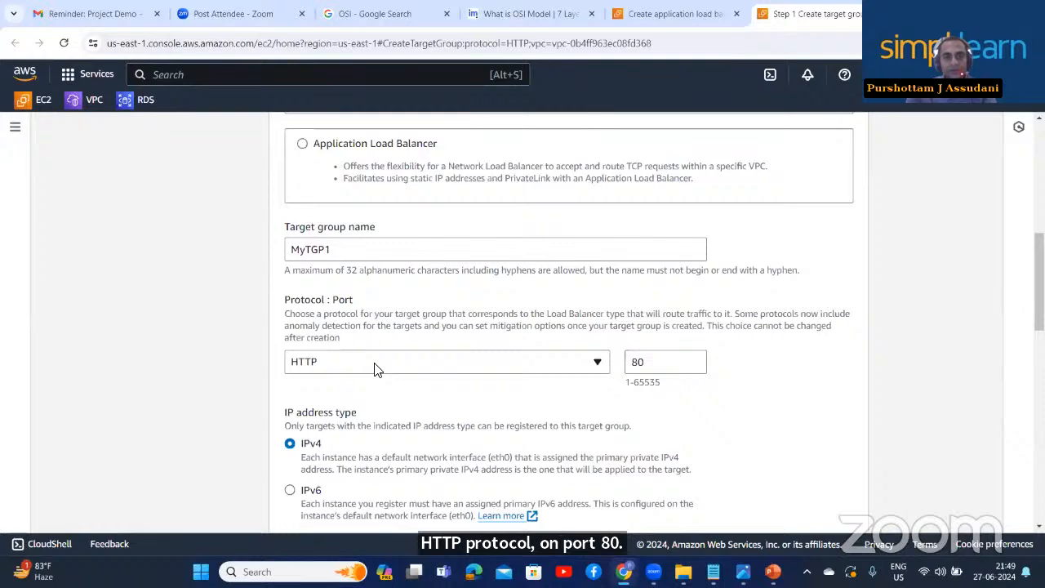
scroll(374, 369, down, 1)
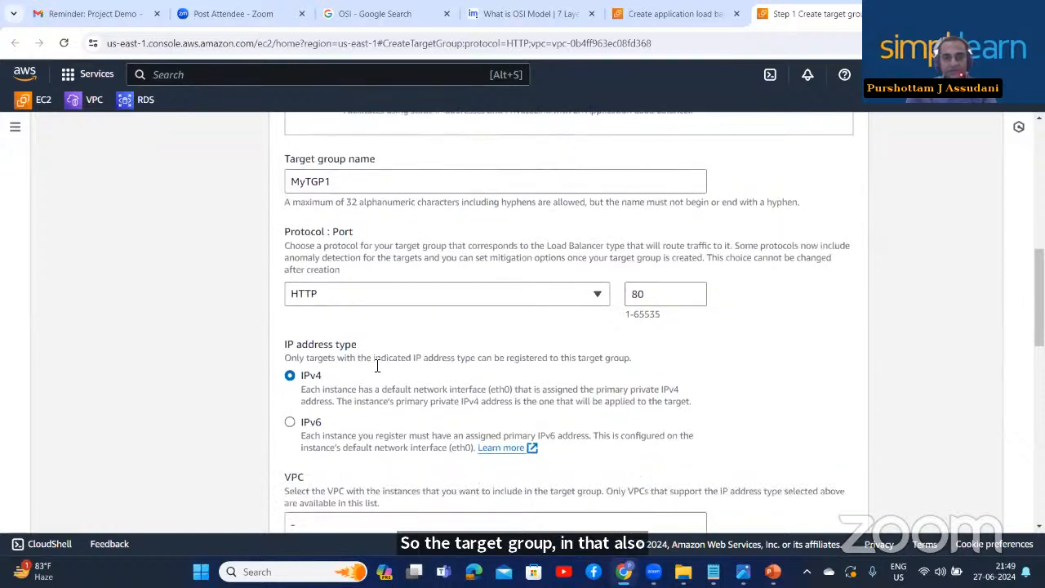
scroll(377, 366, down, 2)
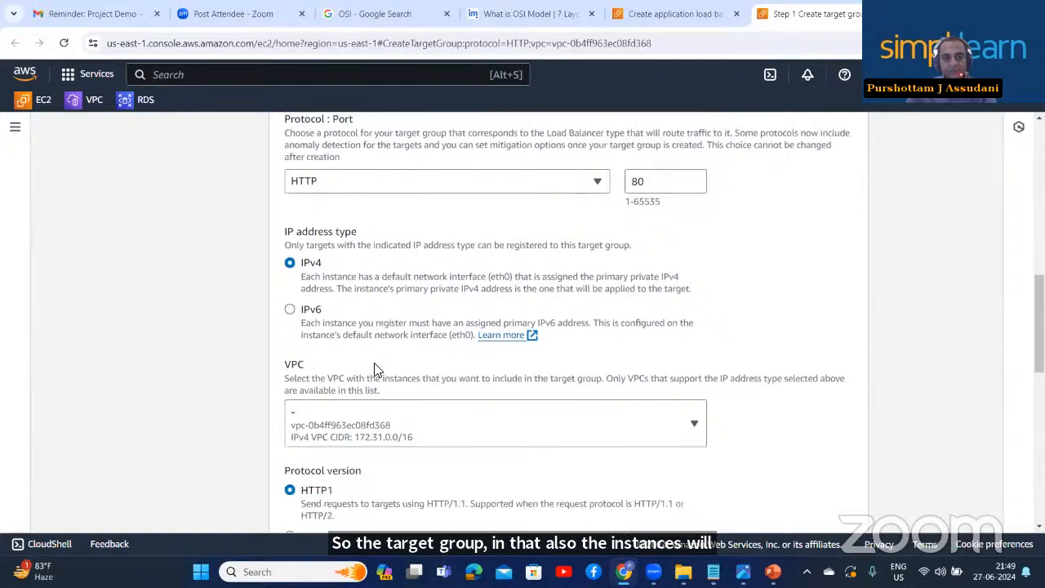
scroll(377, 368, down, 1)
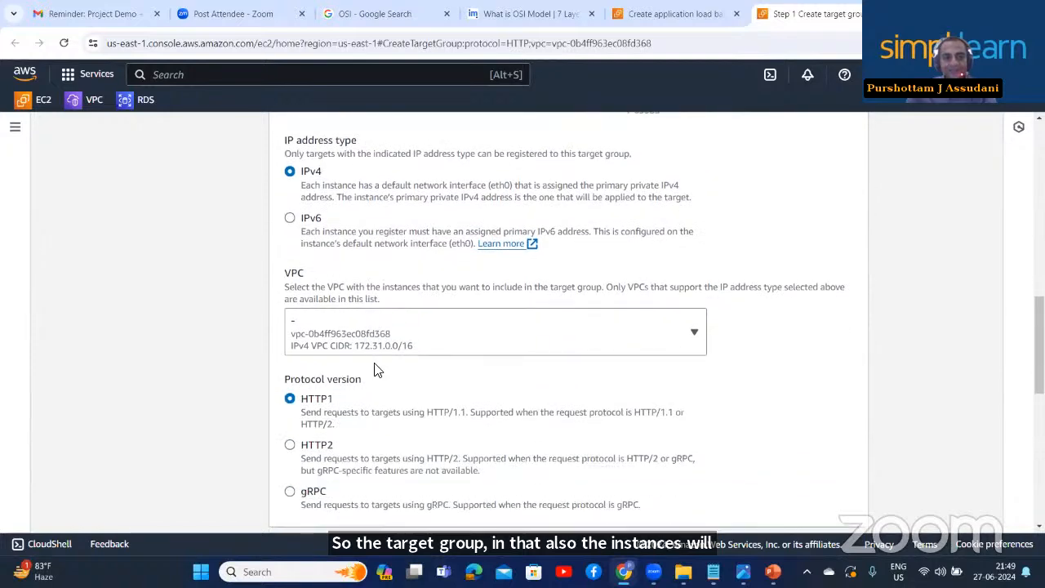
scroll(378, 369, down, 1)
scroll(376, 370, down, 4)
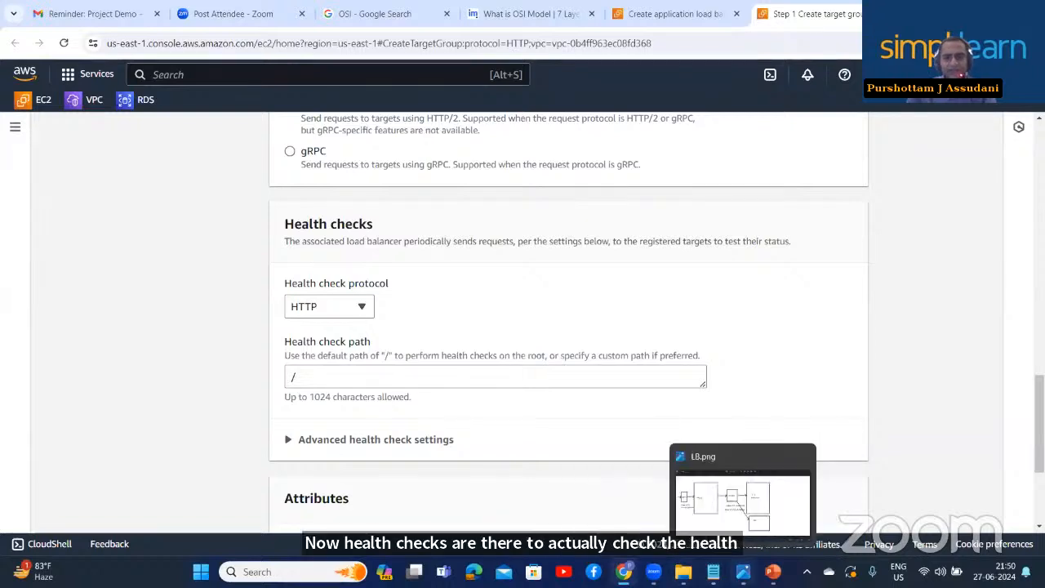
Step: Check the EC2 servers in the LB.png diagram, keep the HTTP health check with path /, and continue to target registration
click(744, 573)
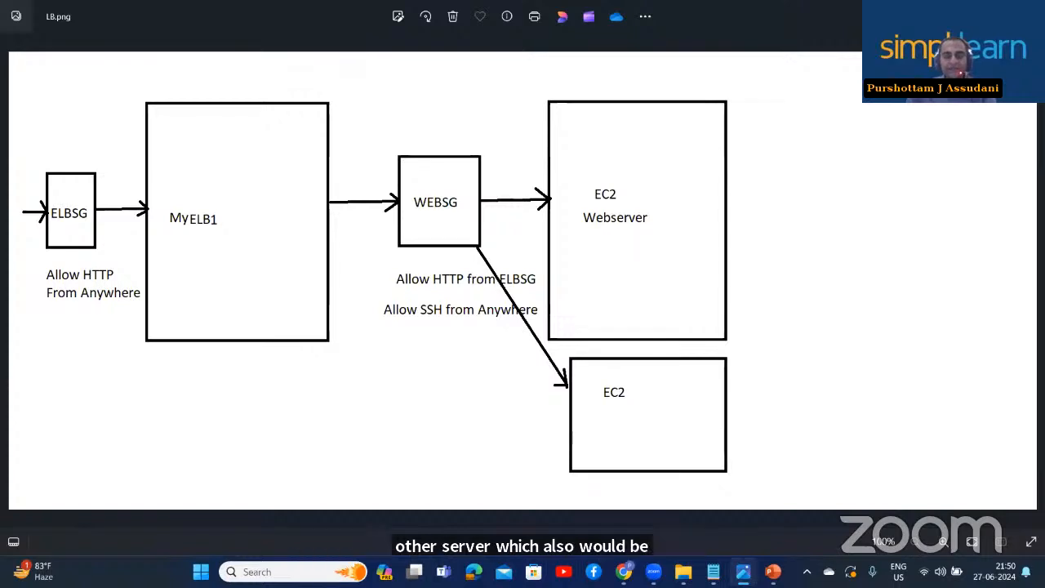
key(alt+Tab)
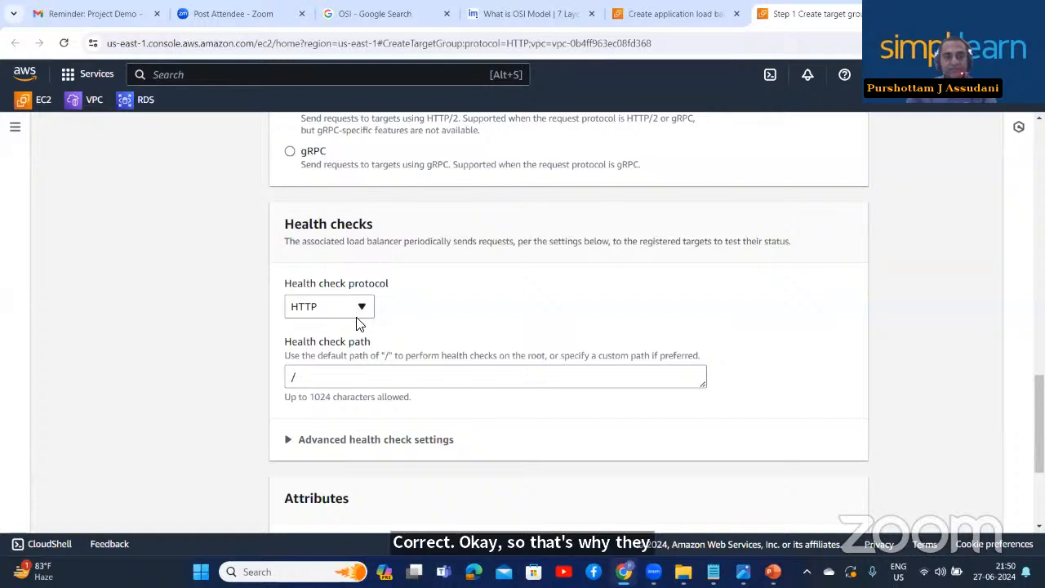
scroll(357, 323, down, 1)
scroll(359, 320, down, 2)
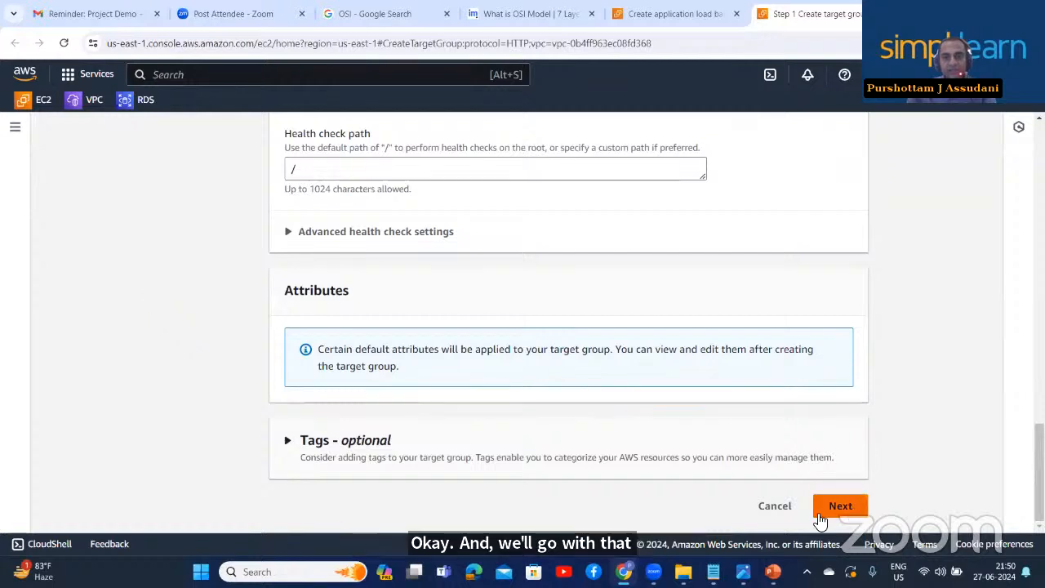
click(849, 510)
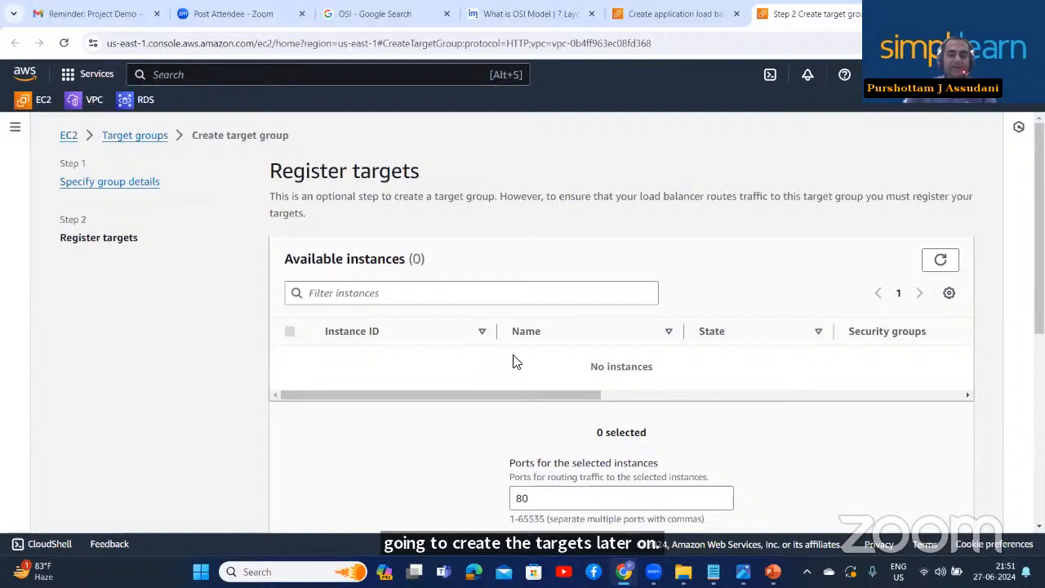
Step: Create the target group without registering any instances
scroll(513, 363, down, 2)
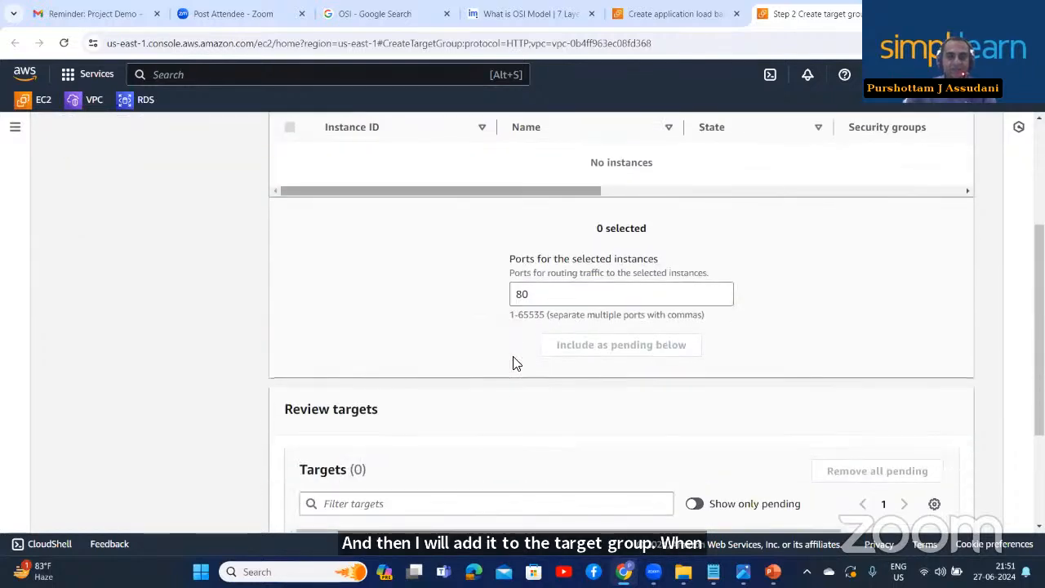
scroll(512, 363, up, 1)
scroll(512, 363, up, 1)
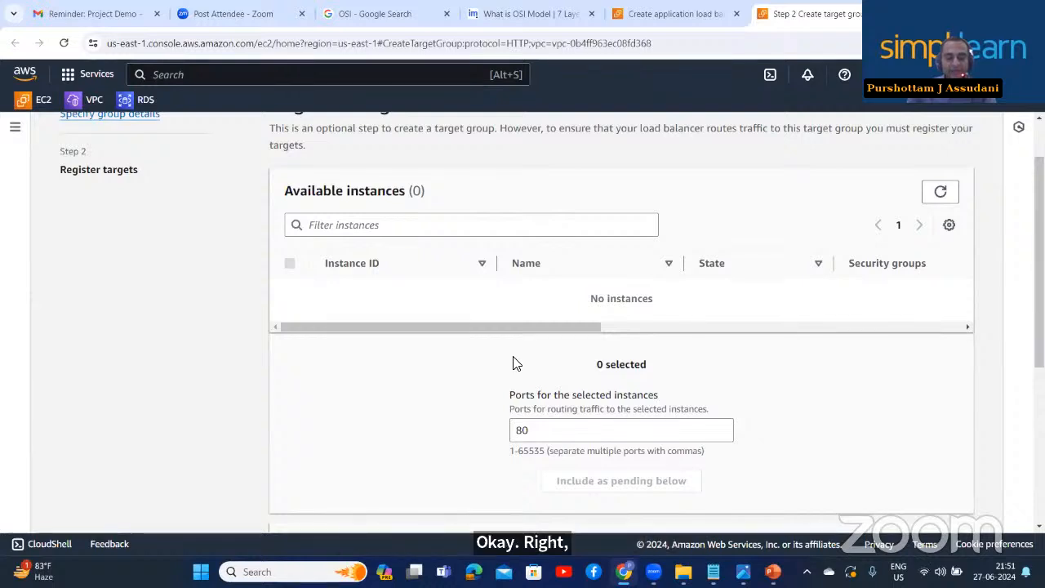
scroll(514, 363, down, 4)
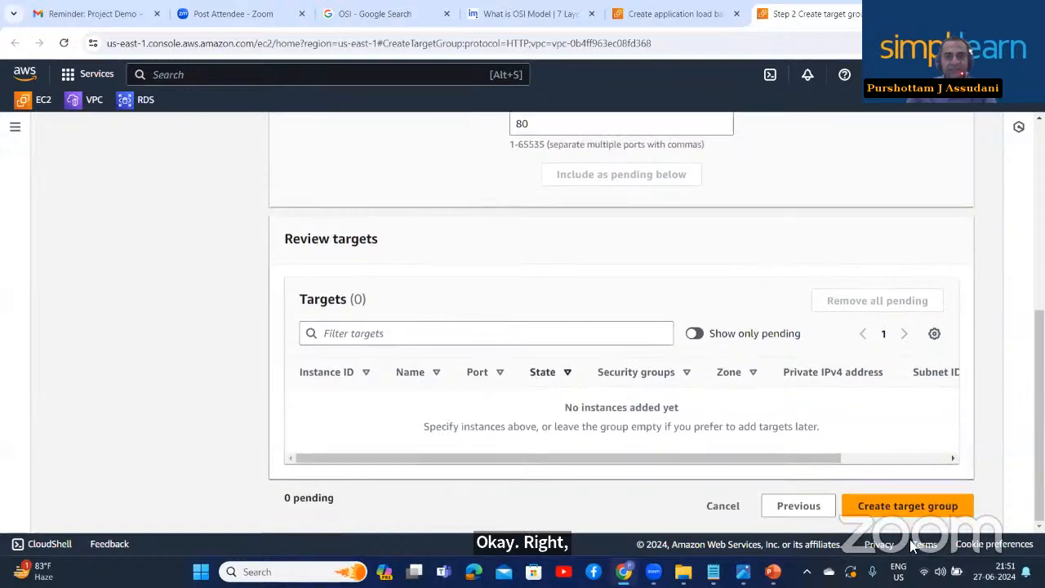
click(891, 513)
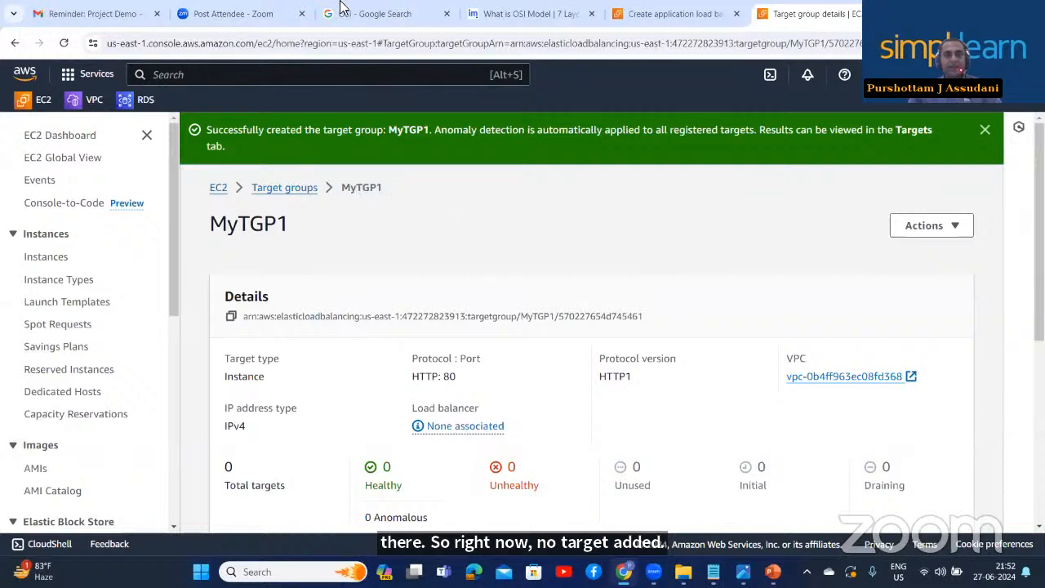
Step: Return to the load balancer setup, refresh the target group choices and forward the HTTP:80 listener to MyTGP1
click(672, 14)
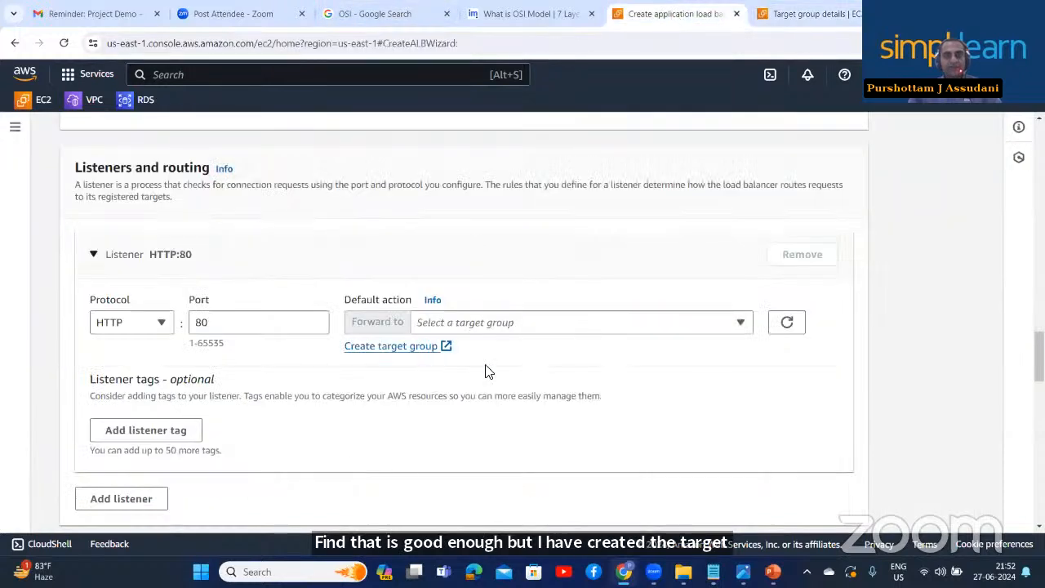
click(507, 326)
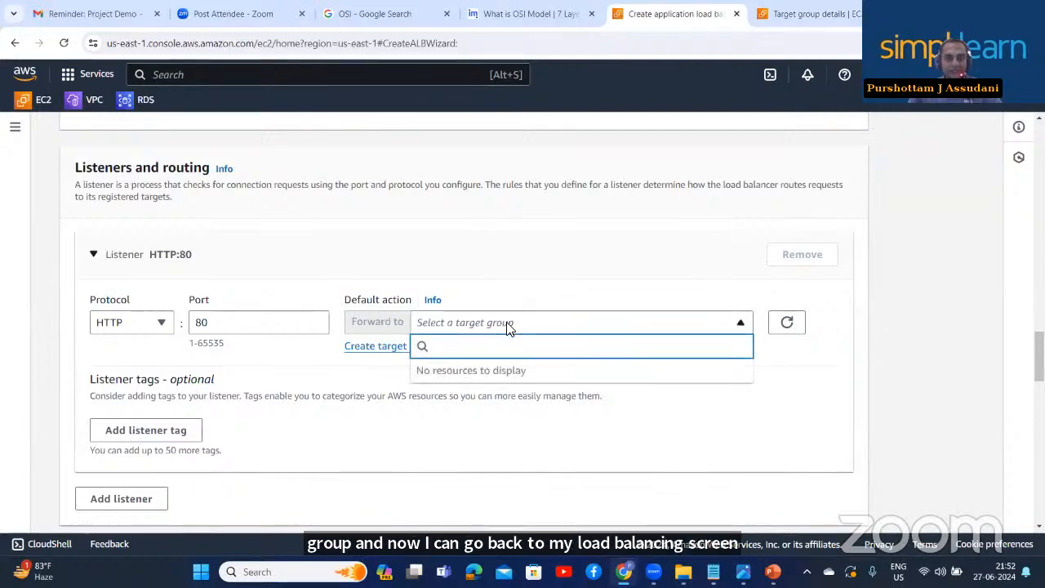
click(509, 326)
click(789, 323)
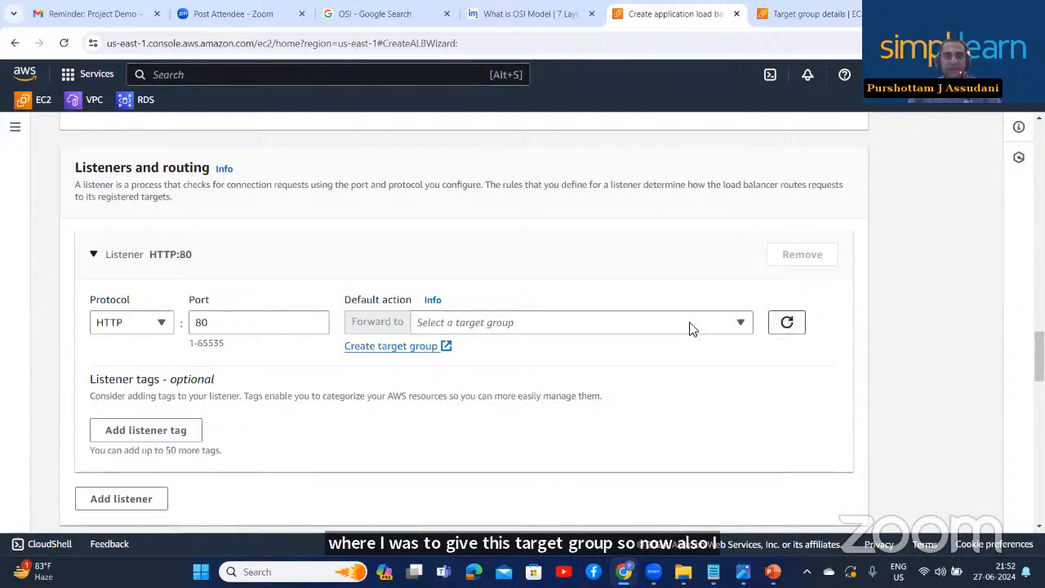
click(644, 324)
click(480, 373)
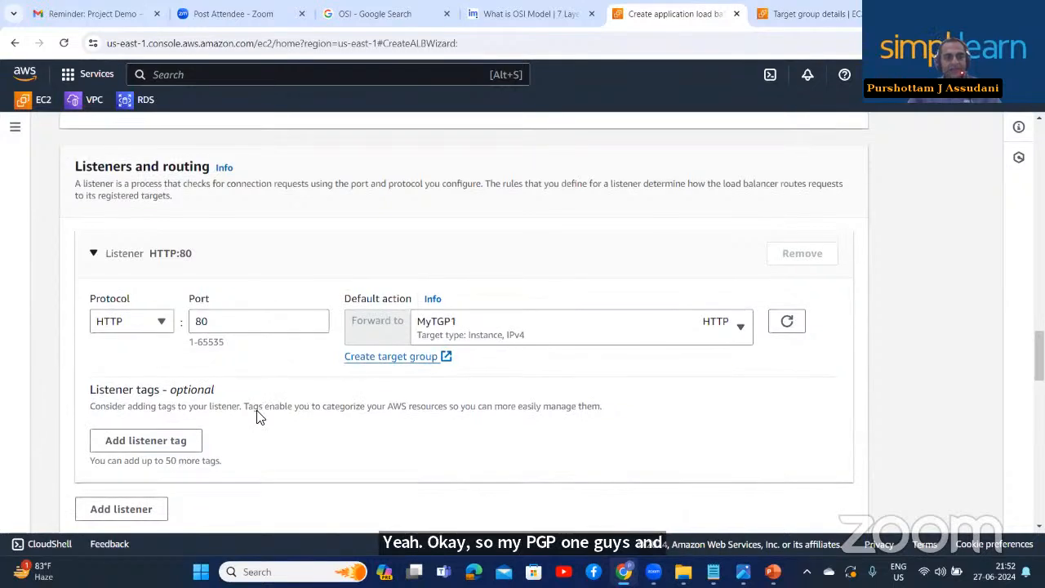
Step: Create the load balancer with no WAF protections or Global Accelerator included
scroll(260, 413, down, 6)
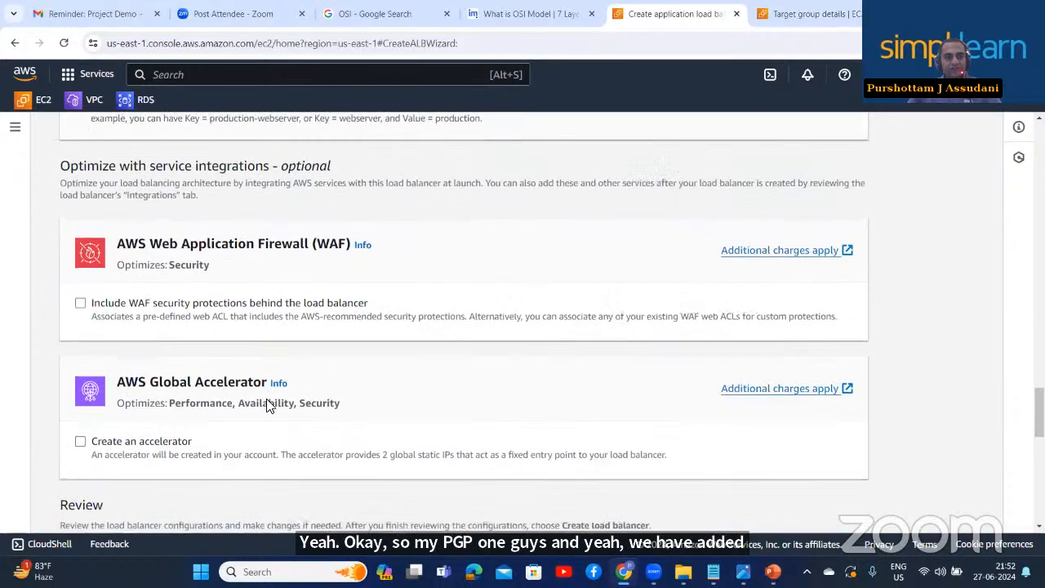
scroll(270, 406, down, 9)
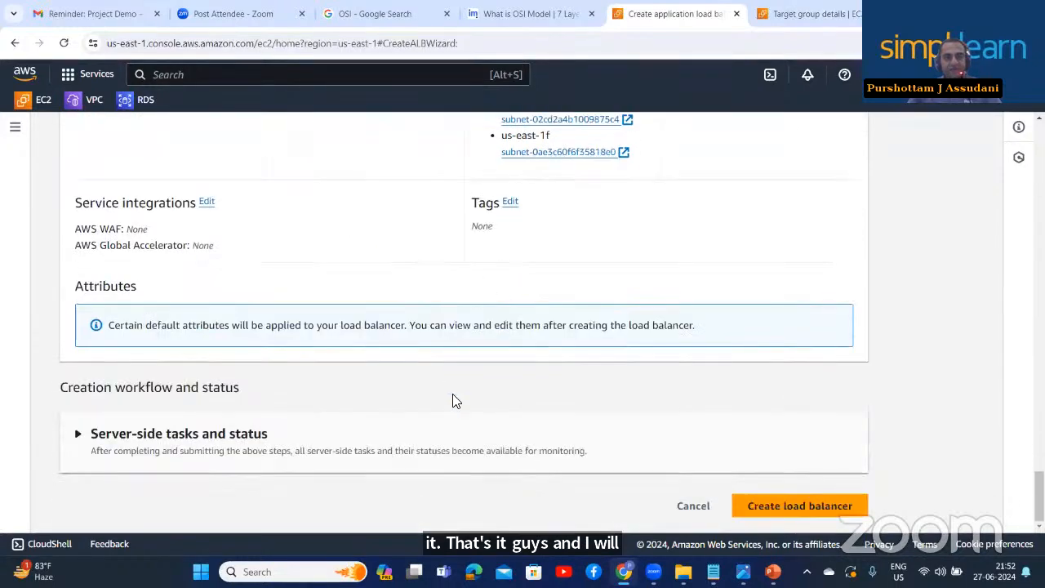
click(778, 503)
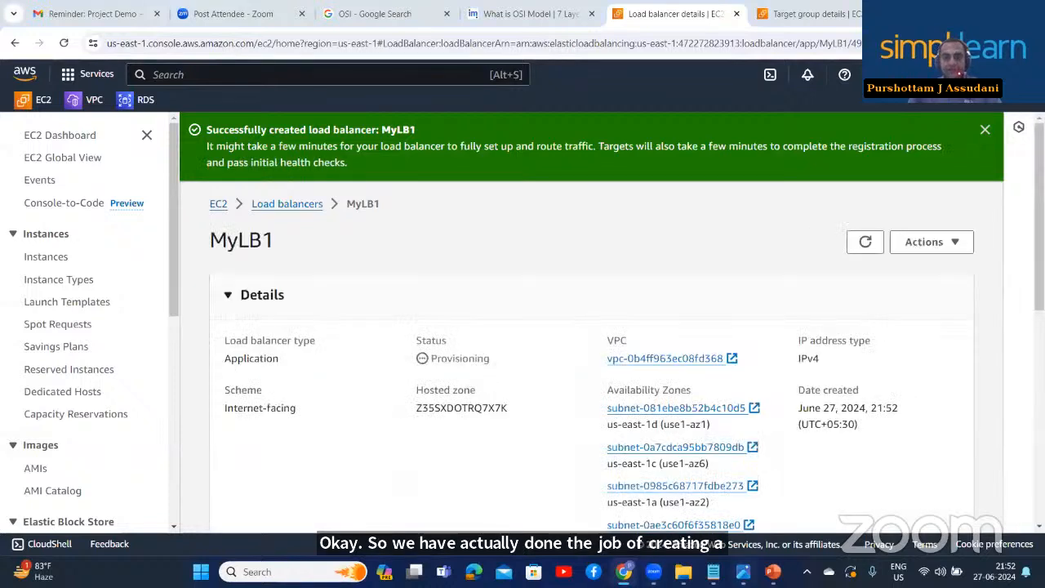
Step: Review the LB.png architecture diagram and the Launch Configuration item in the Agenda notes
click(743, 571)
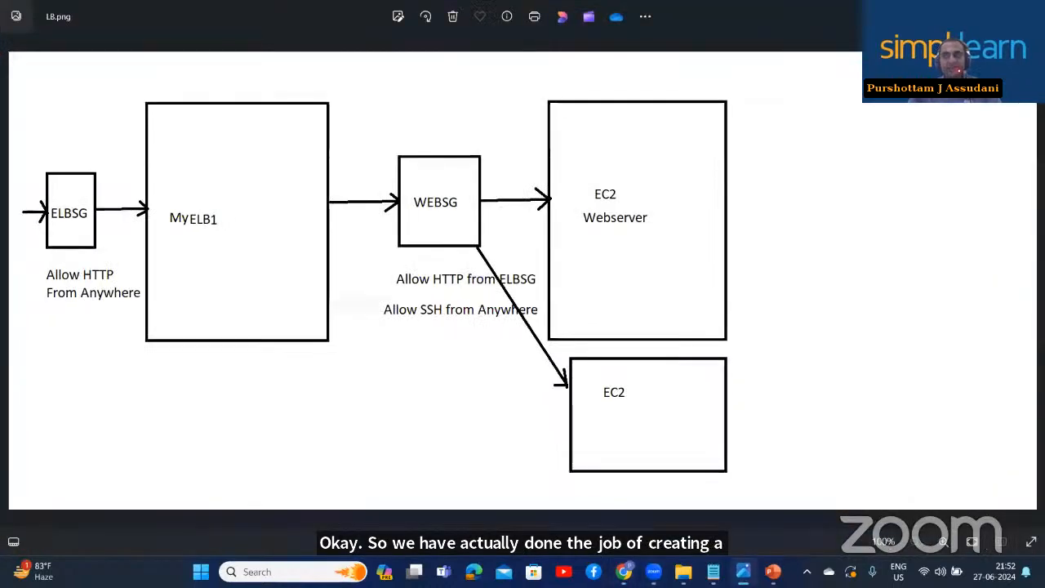
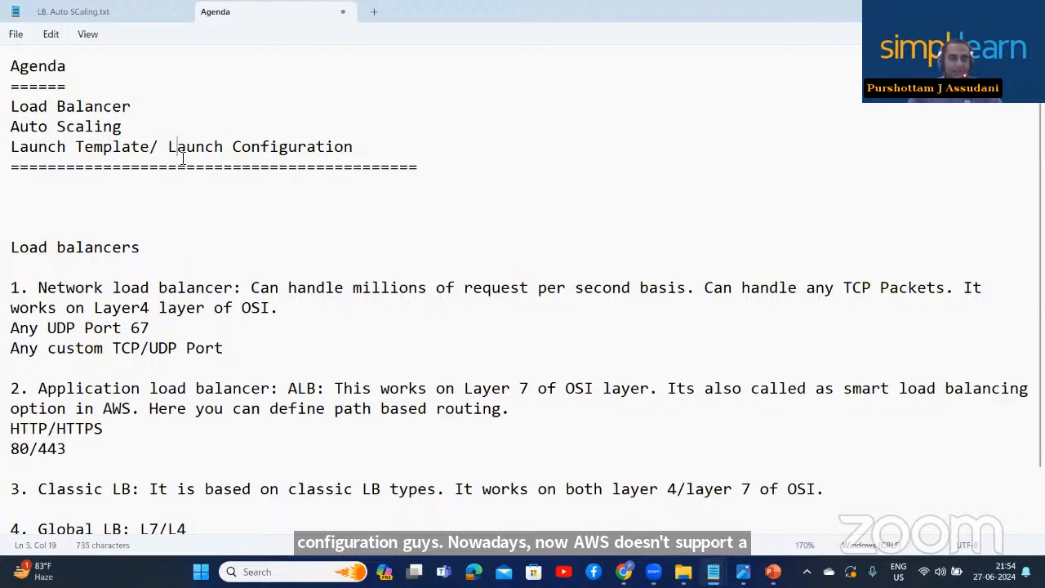
drag(169, 148, 378, 150)
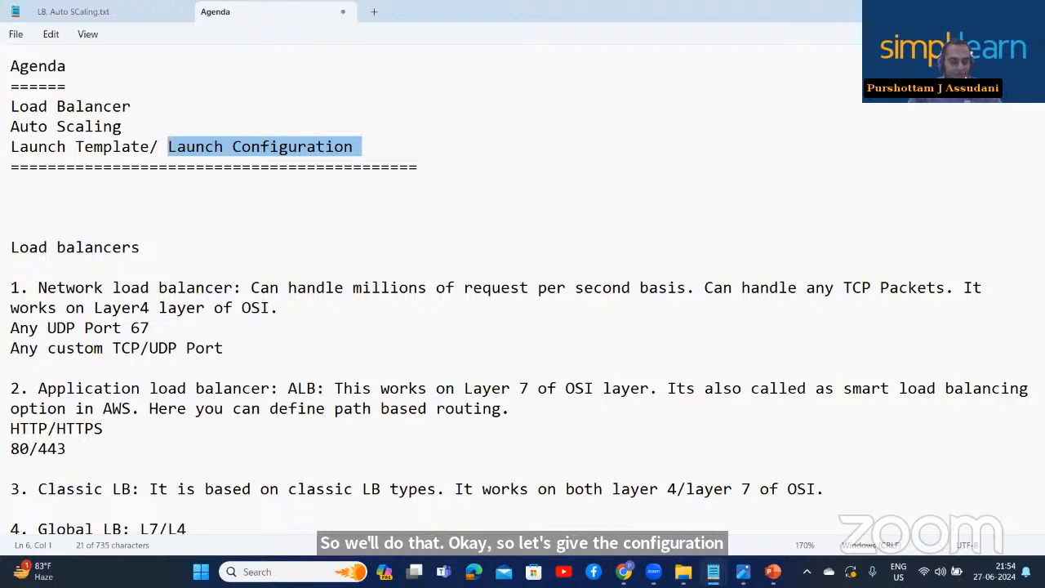
click(743, 572)
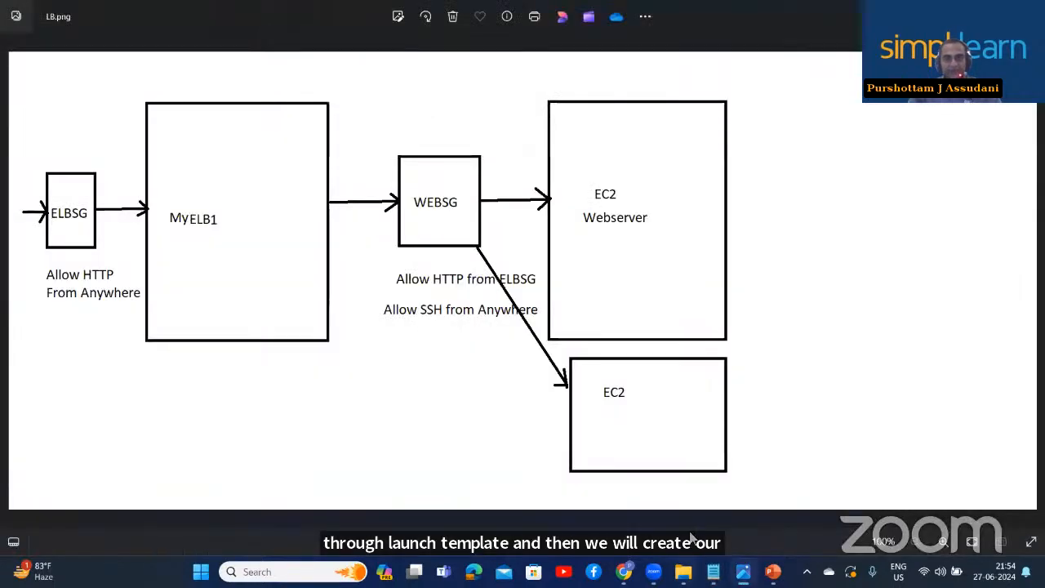
Step: Switch back to the AWS console in Chrome and open the EC2 Launch Templates list
click(624, 573)
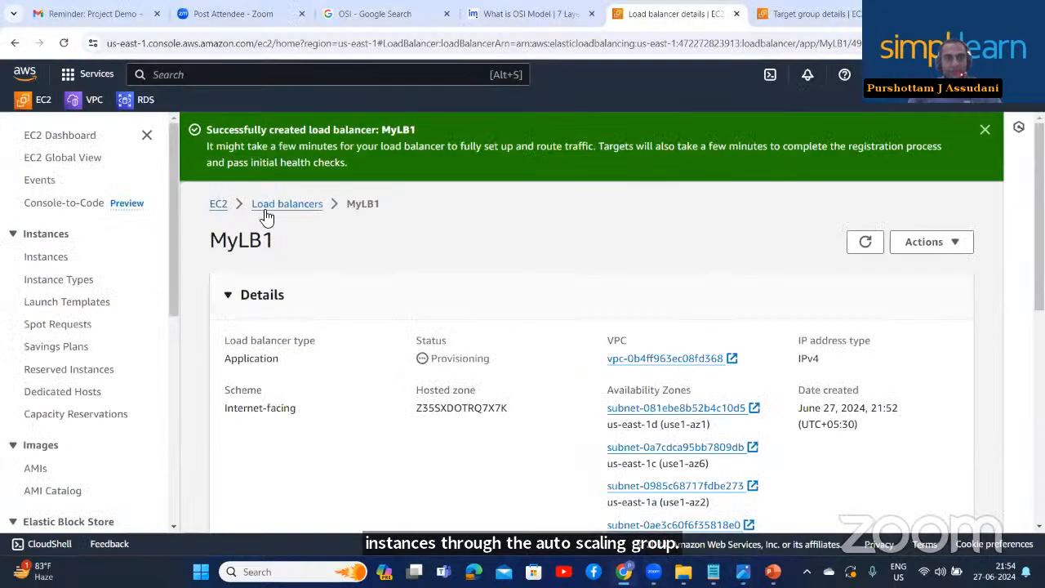
scroll(89, 335, down, 4)
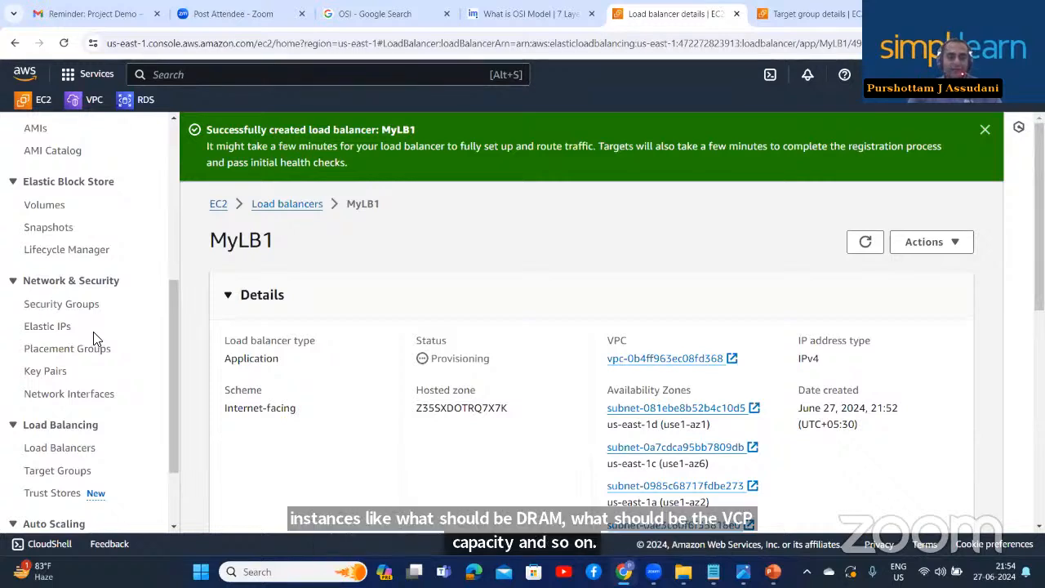
scroll(94, 337, down, 1)
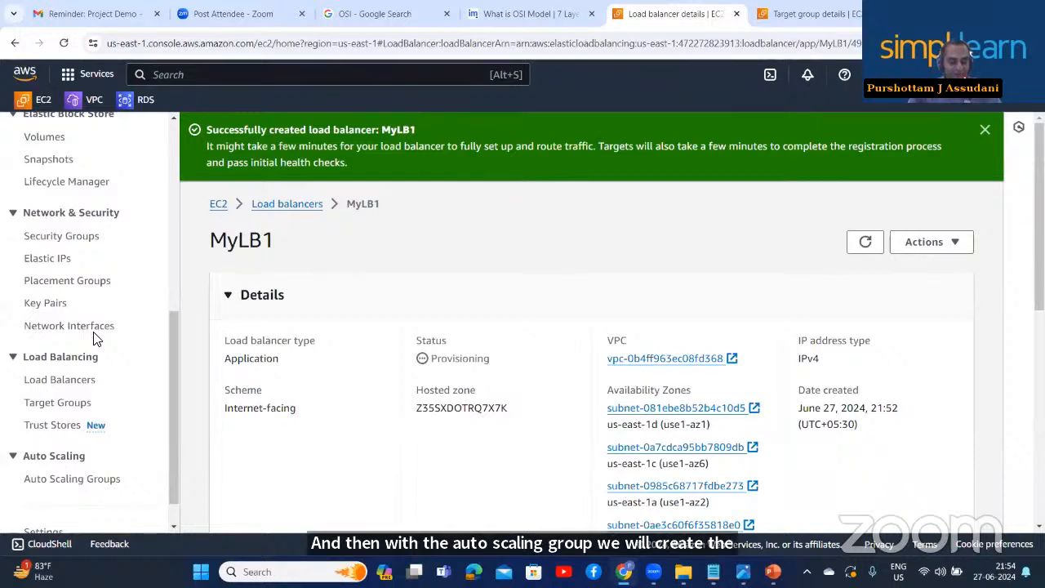
scroll(94, 337, down, 1)
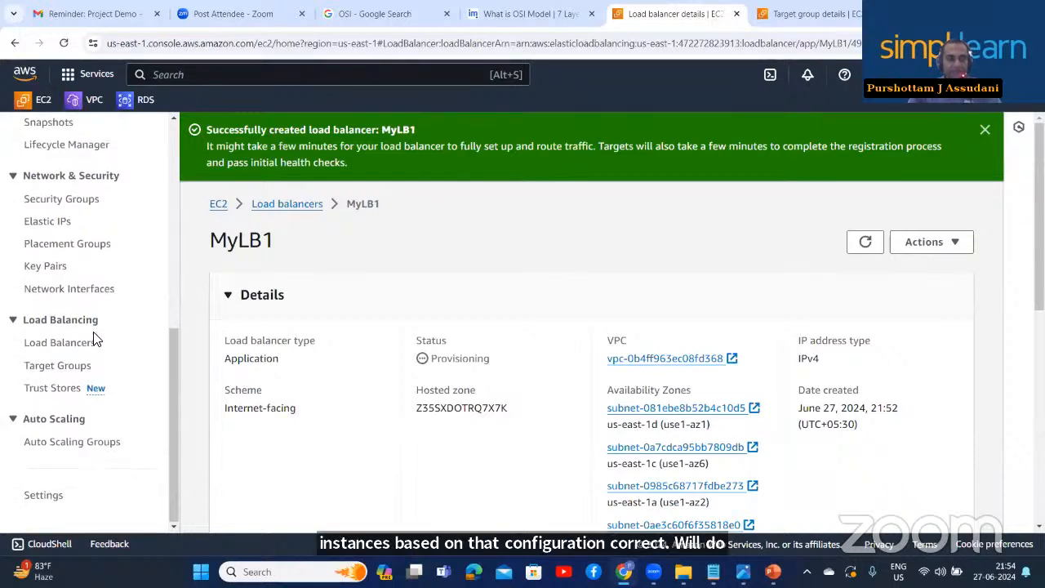
scroll(94, 337, up, 6)
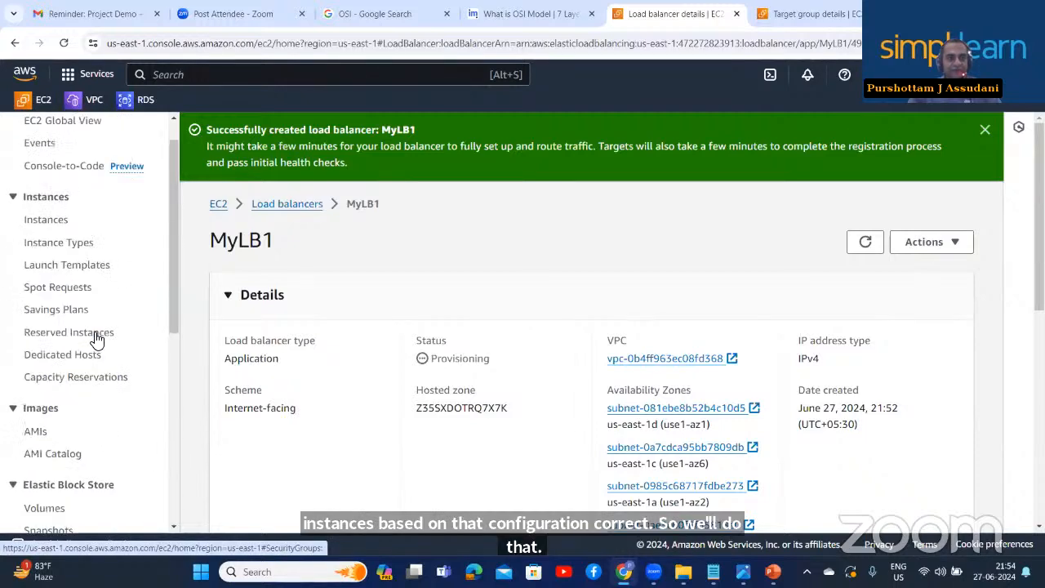
click(85, 267)
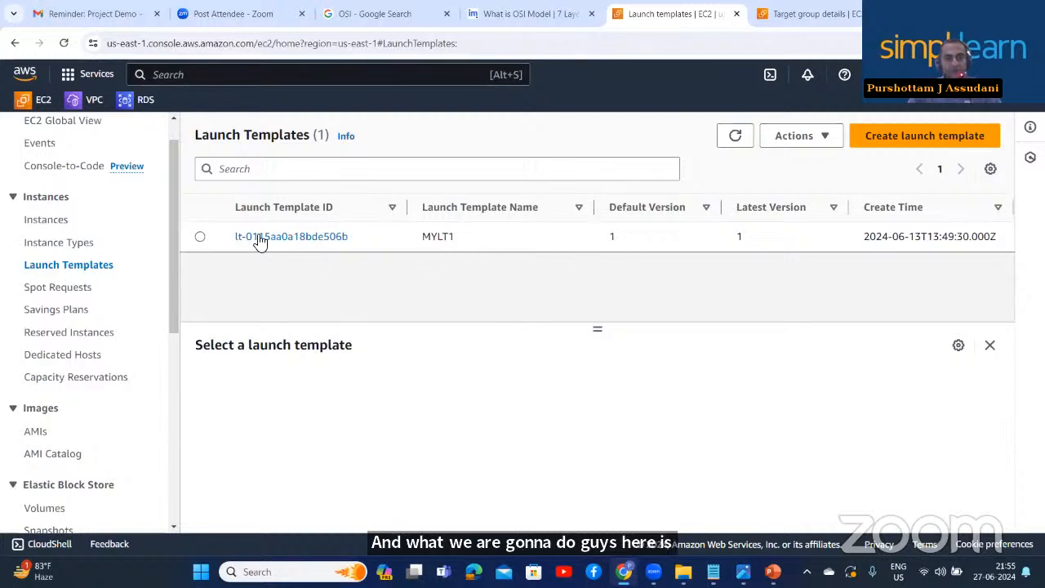
Step: Delete the existing launch template MYLT1, entering Delete as the confirmation text
click(214, 238)
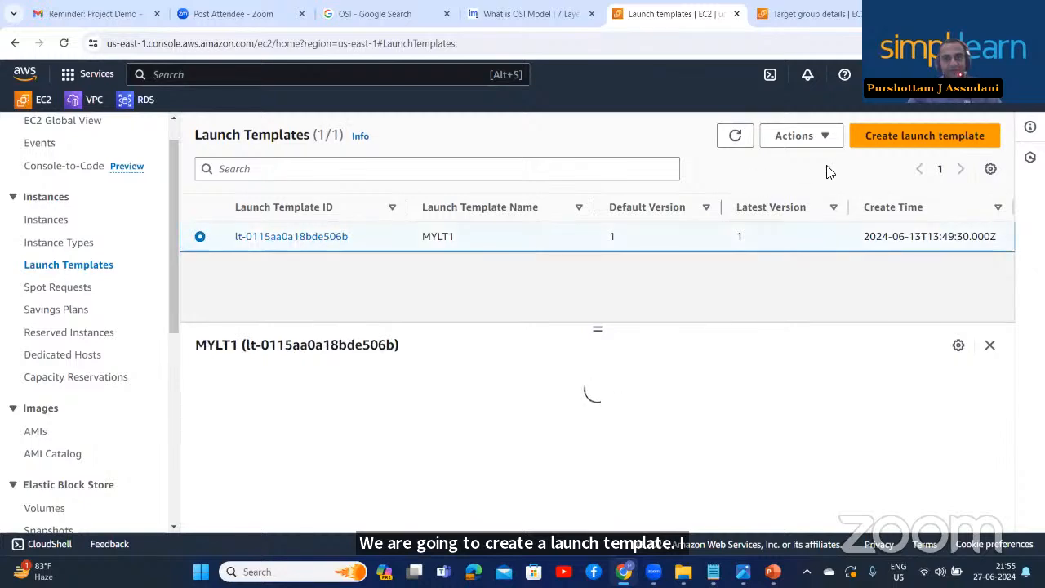
click(833, 144)
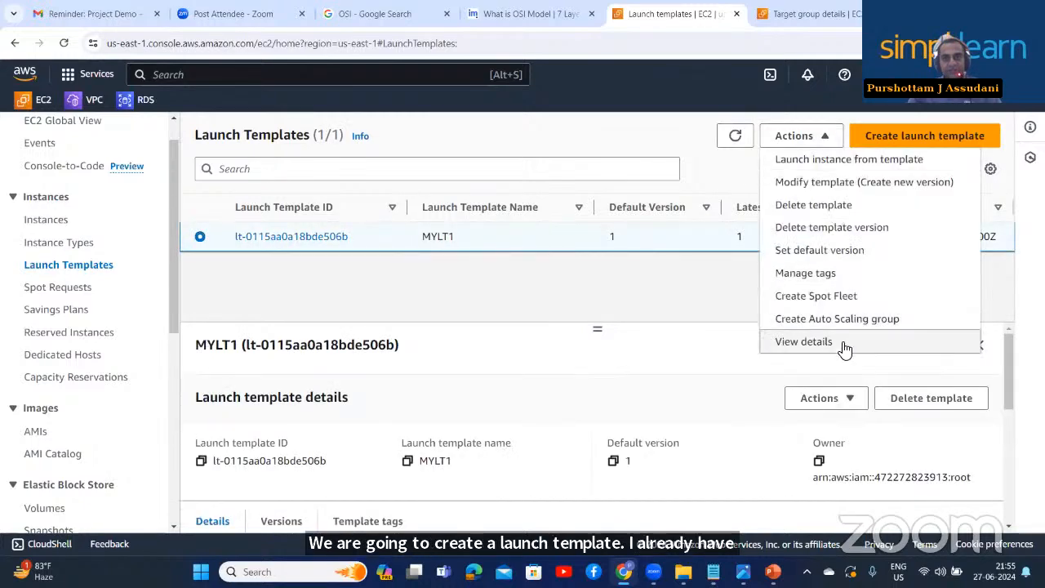
click(829, 206)
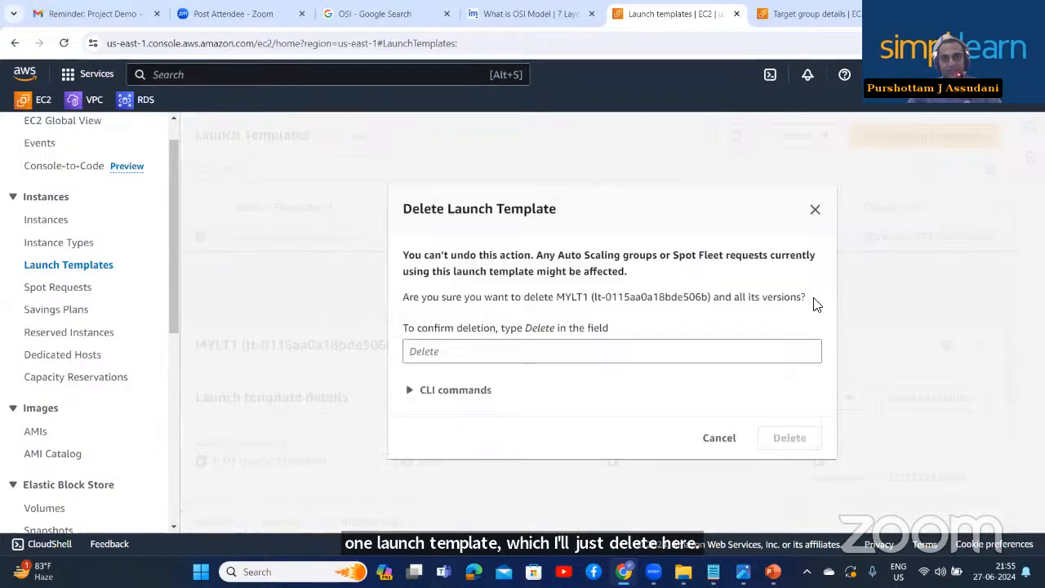
click(444, 353)
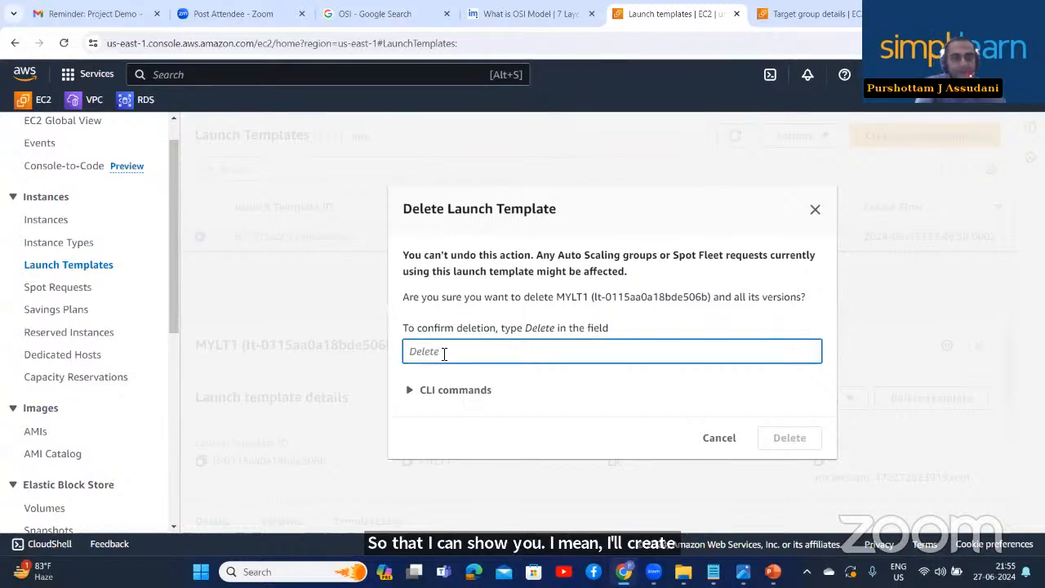
text(De)
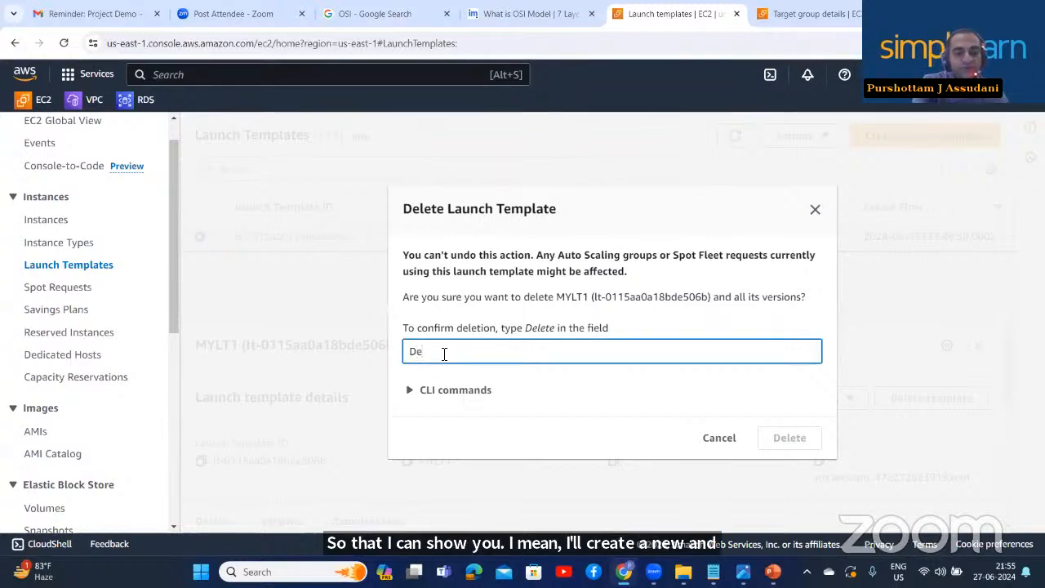
text(lete)
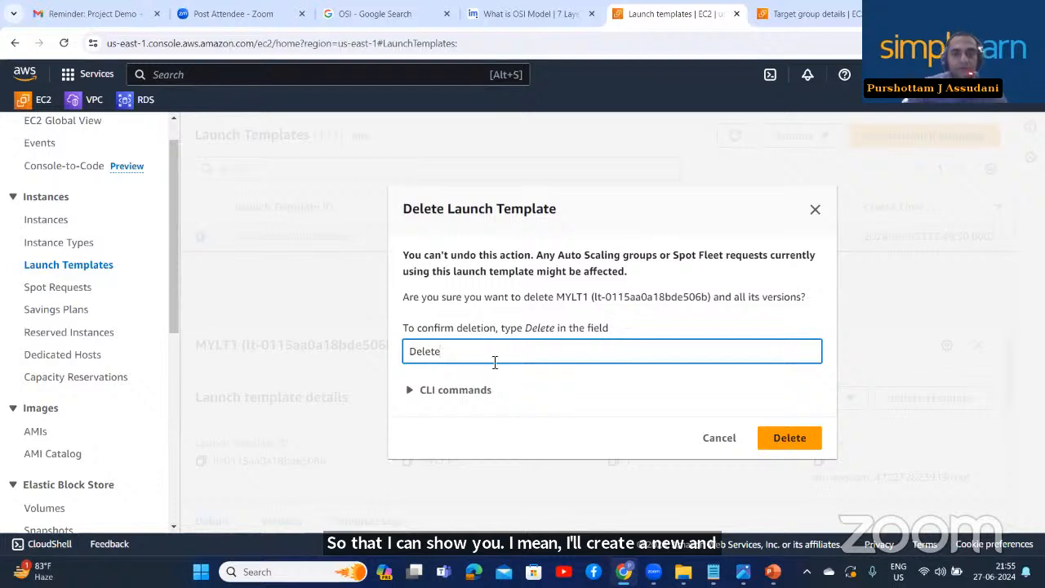
click(789, 439)
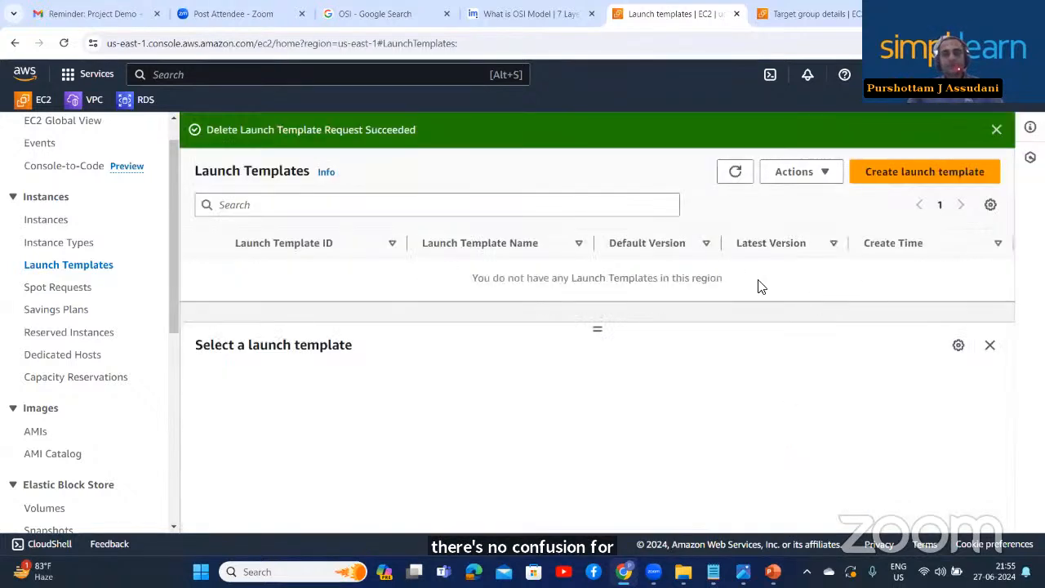
Step: Start creating a new launch template and name it MyLT1
click(893, 173)
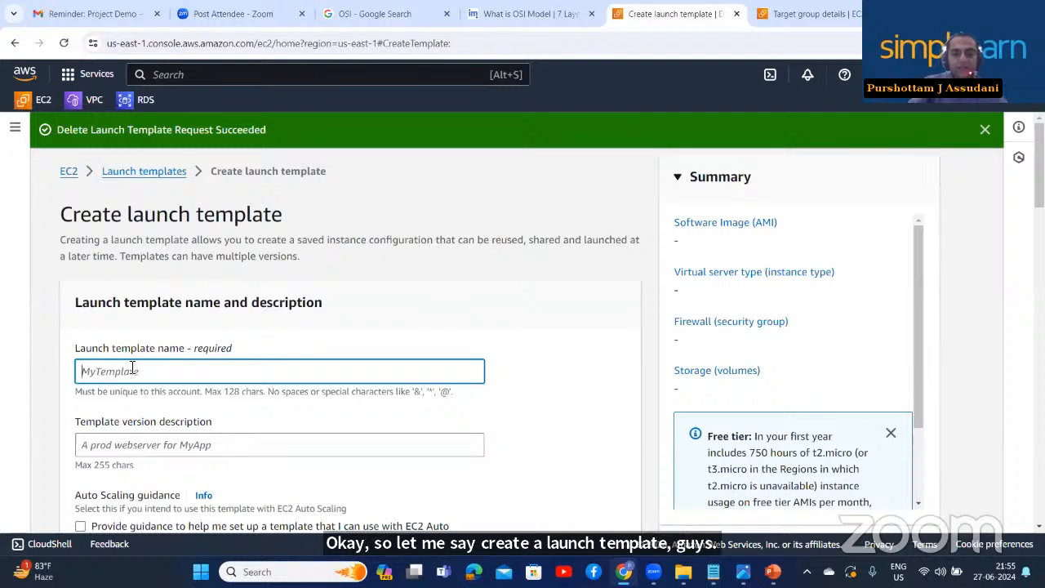
text(My)
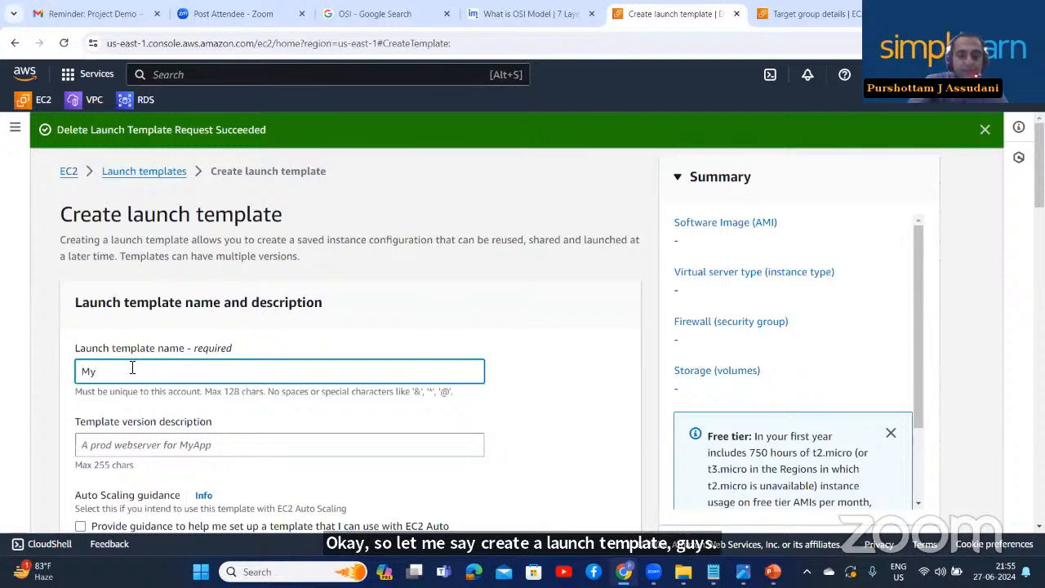
text(LT1)
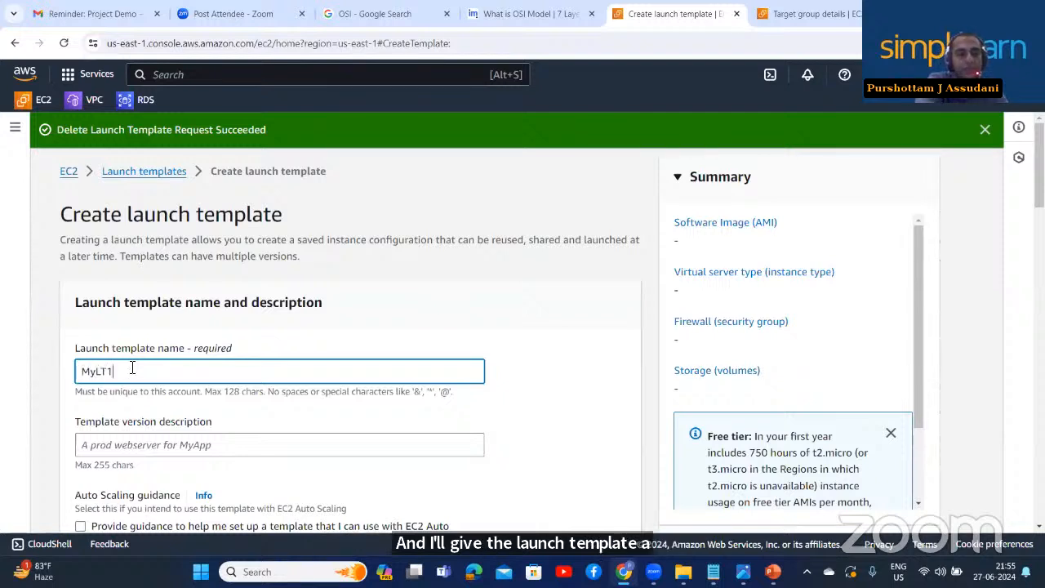
Step: Enable the Auto Scaling guidance option for the launch template
scroll(187, 400, down, 2)
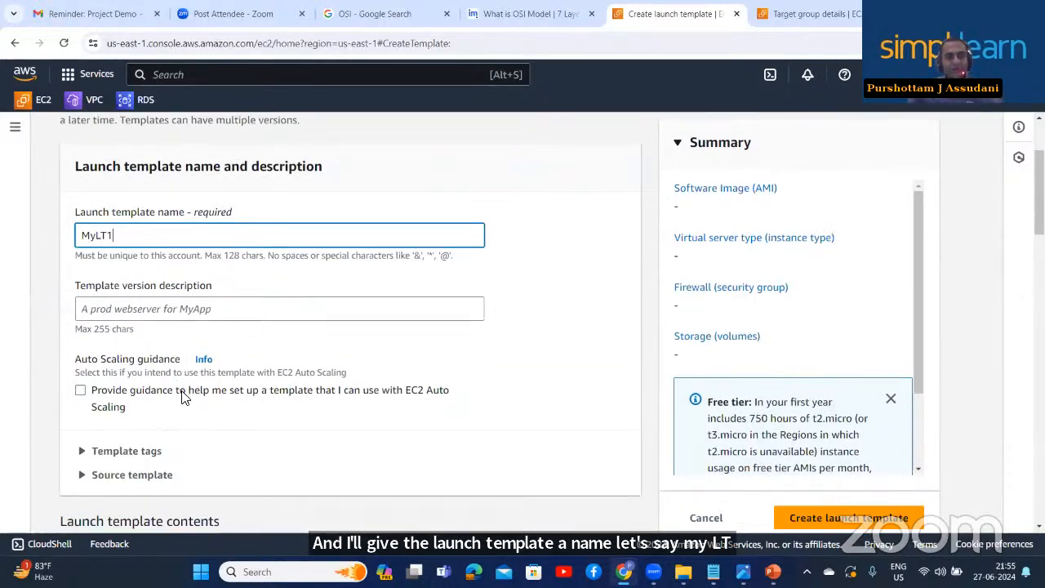
scroll(187, 390, down, 1)
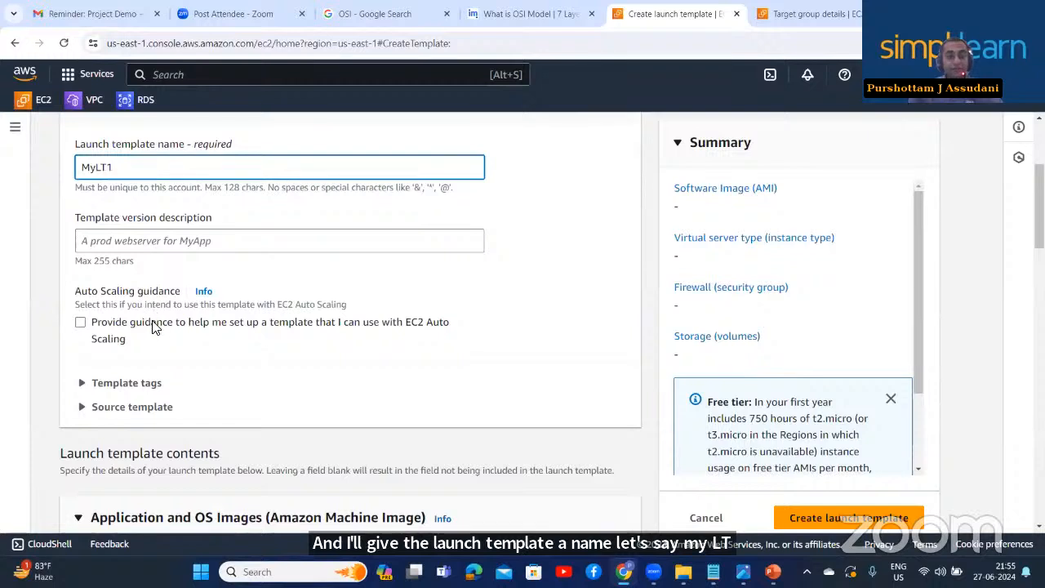
click(81, 324)
scroll(198, 354, down, 3)
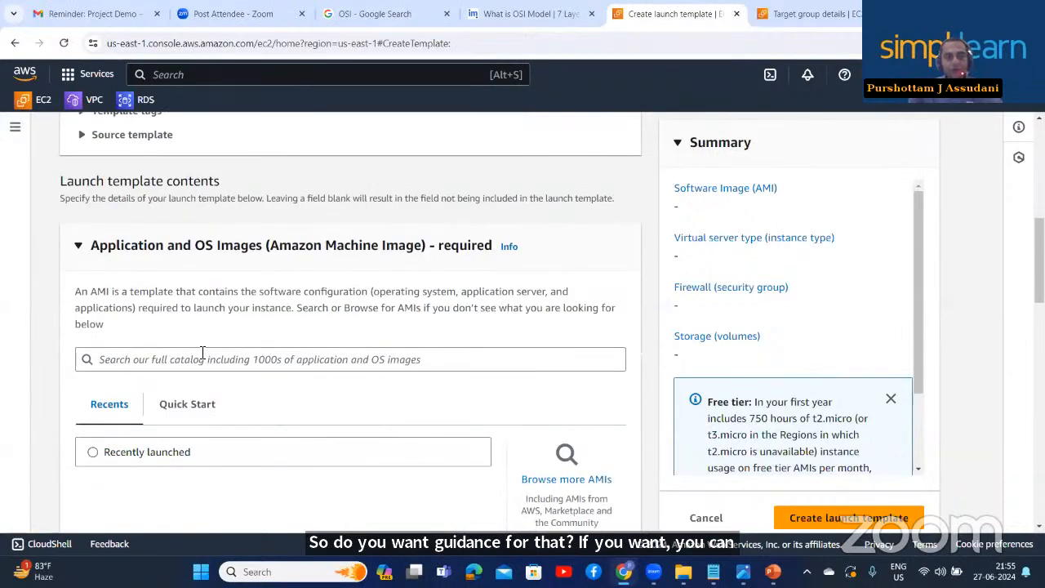
scroll(201, 356, up, 2)
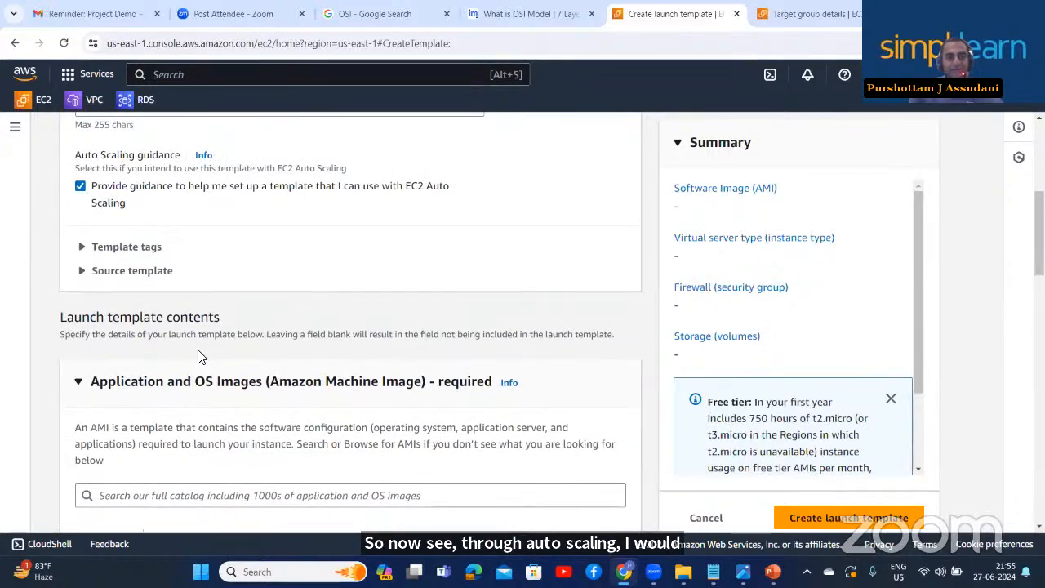
Step: Choose the Amazon Linux 2 AMI (HVM) - Kernel 5.10, SSD Volume Type from the Amazon Linux Quick Start images as the template's AMI
scroll(201, 357, down, 1)
scroll(201, 357, down, 2)
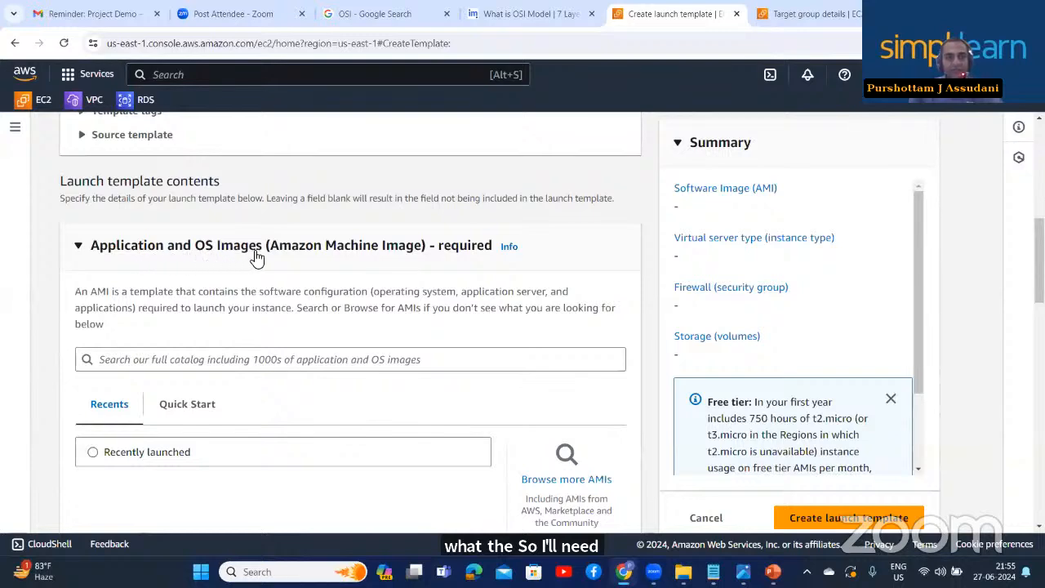
scroll(326, 292, down, 3)
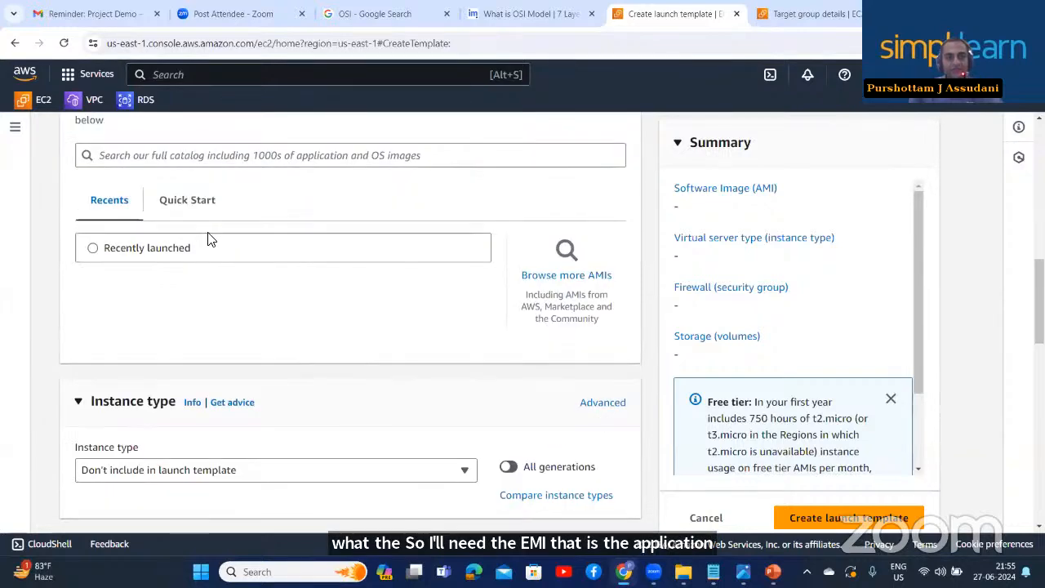
scroll(204, 245, up, 3)
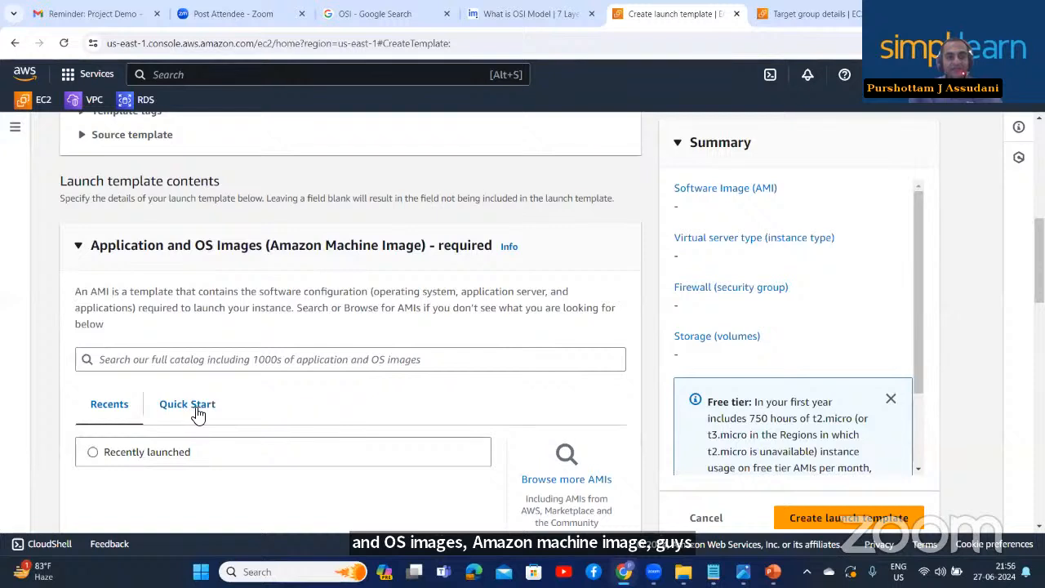
click(186, 413)
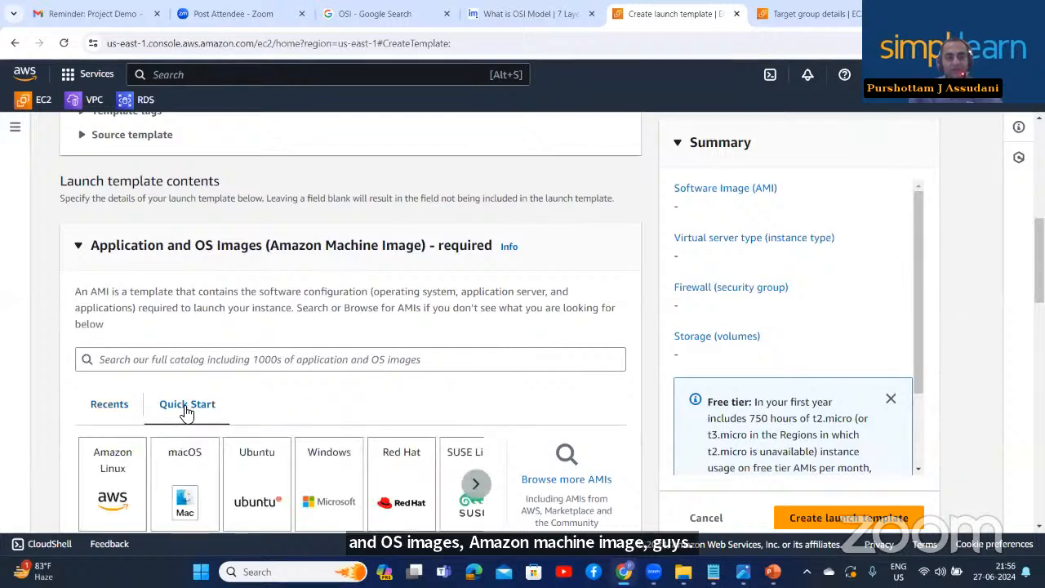
scroll(261, 407, down, 1)
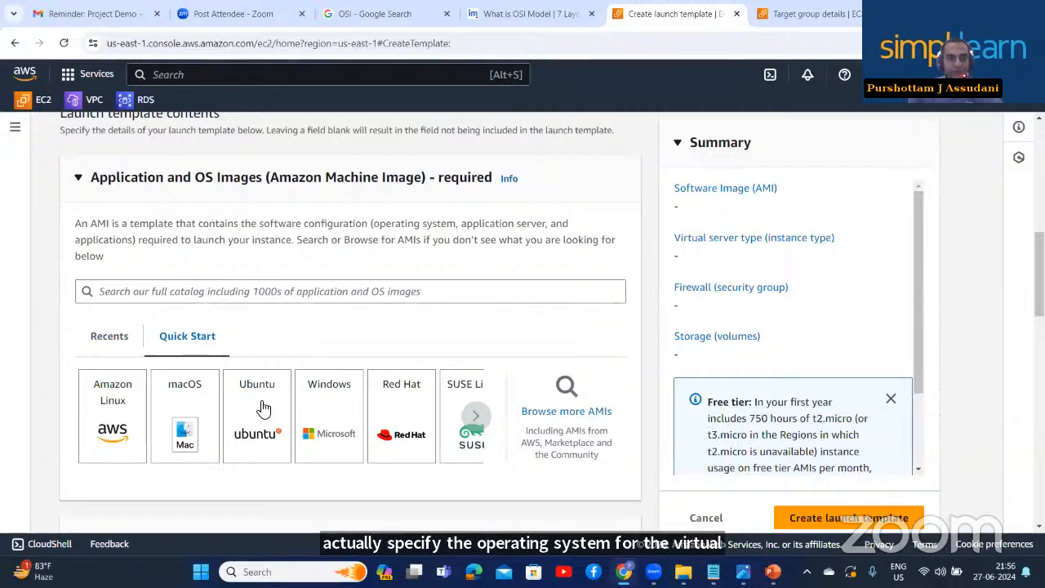
click(128, 415)
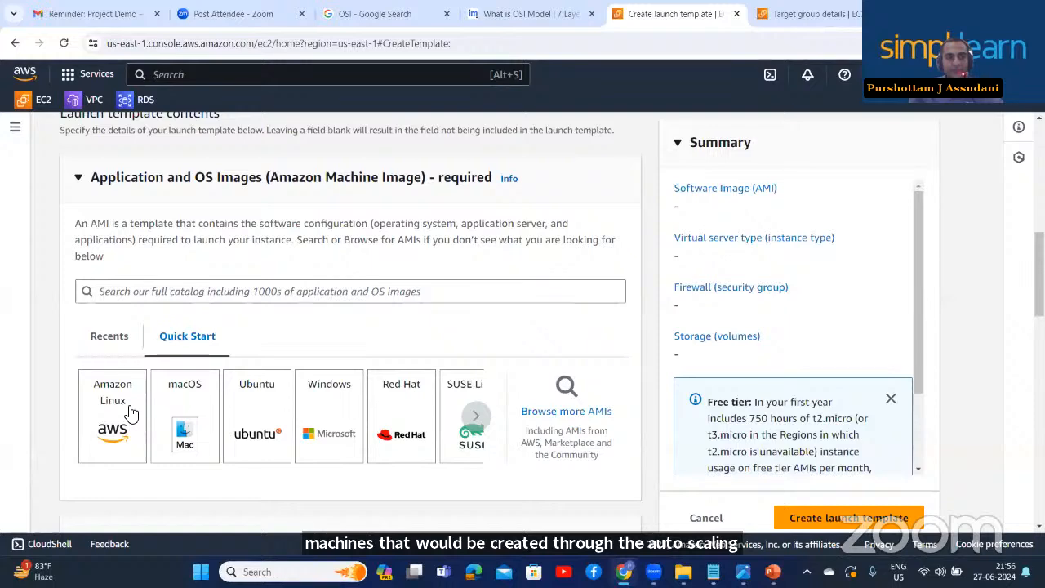
scroll(303, 392, down, 3)
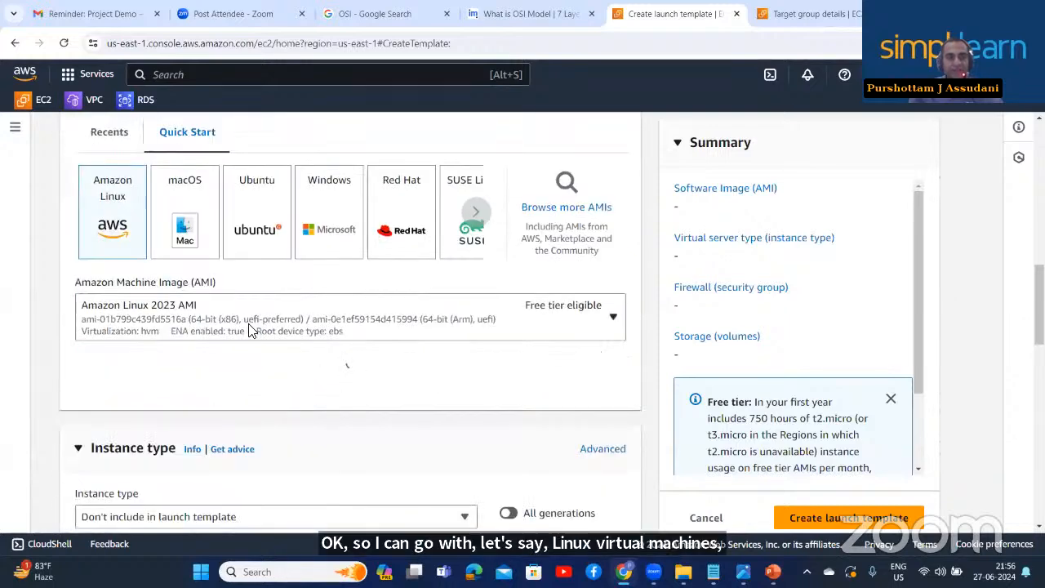
click(277, 335)
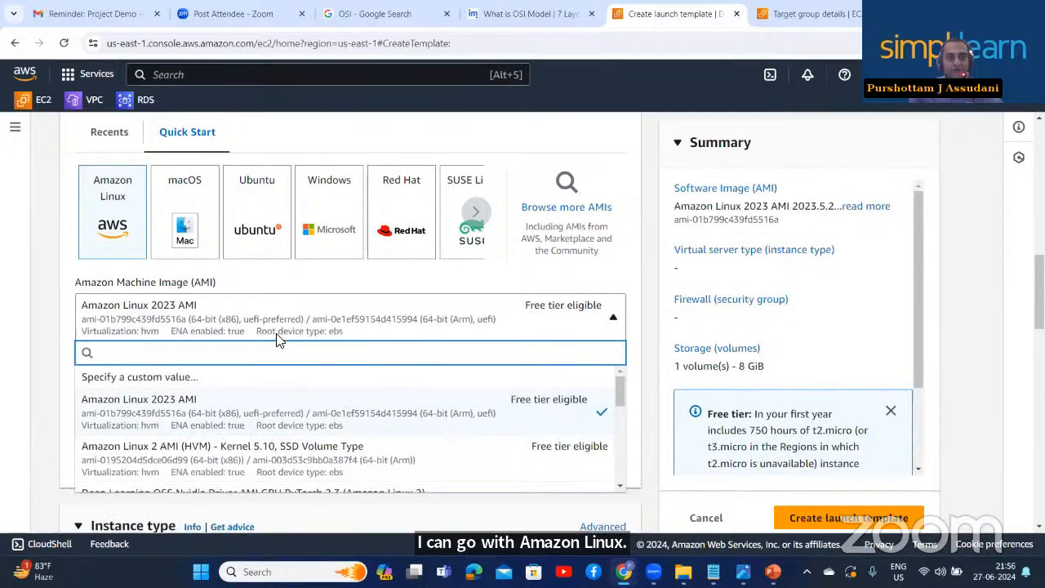
click(198, 473)
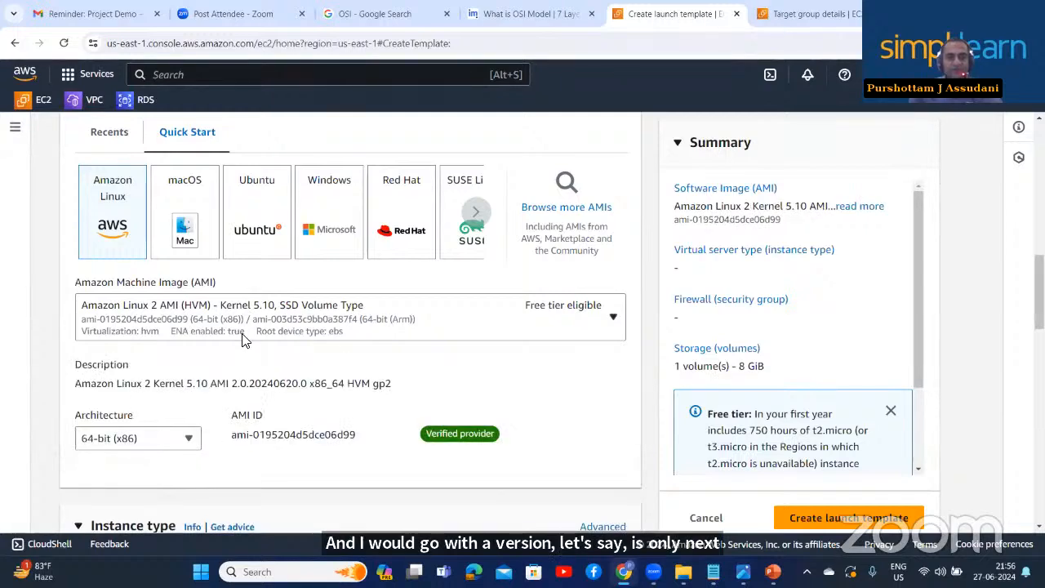
Step: Browse the available instance types and set the template's instance type to t2.micro
scroll(242, 350, down, 1)
scroll(235, 359, down, 2)
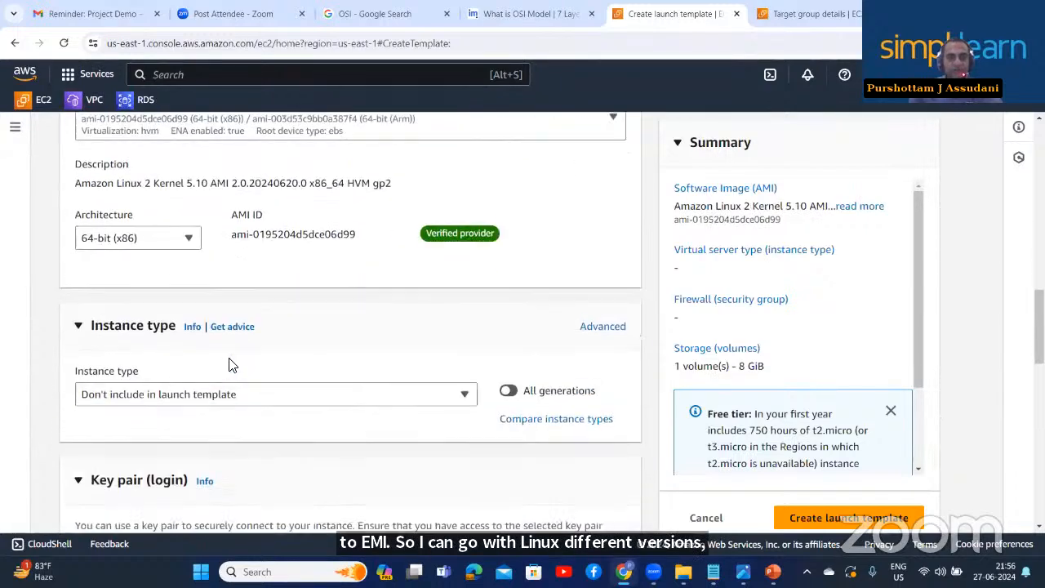
scroll(218, 363, up, 2)
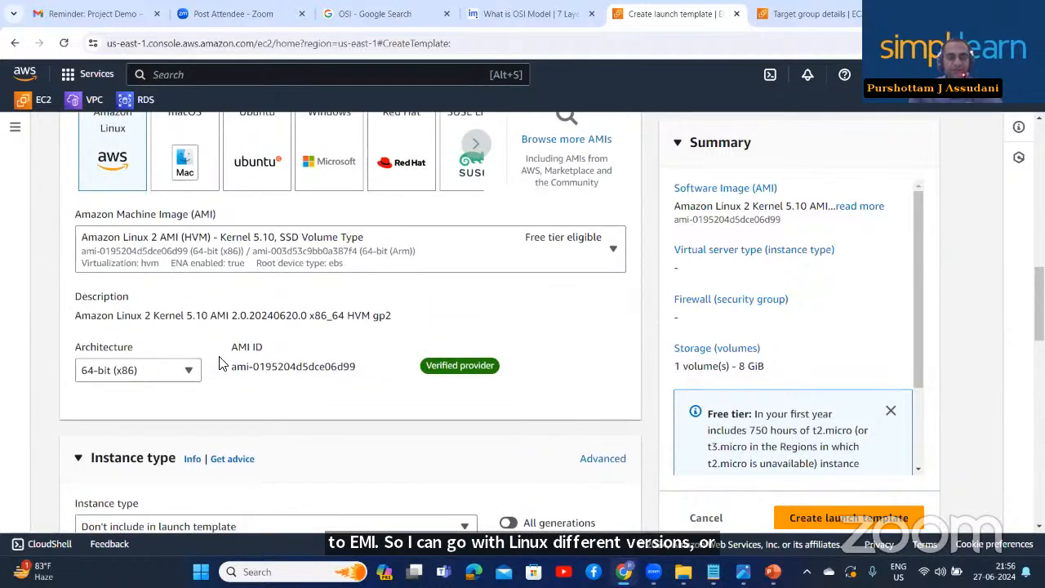
scroll(219, 365, down, 1)
scroll(219, 365, down, 1)
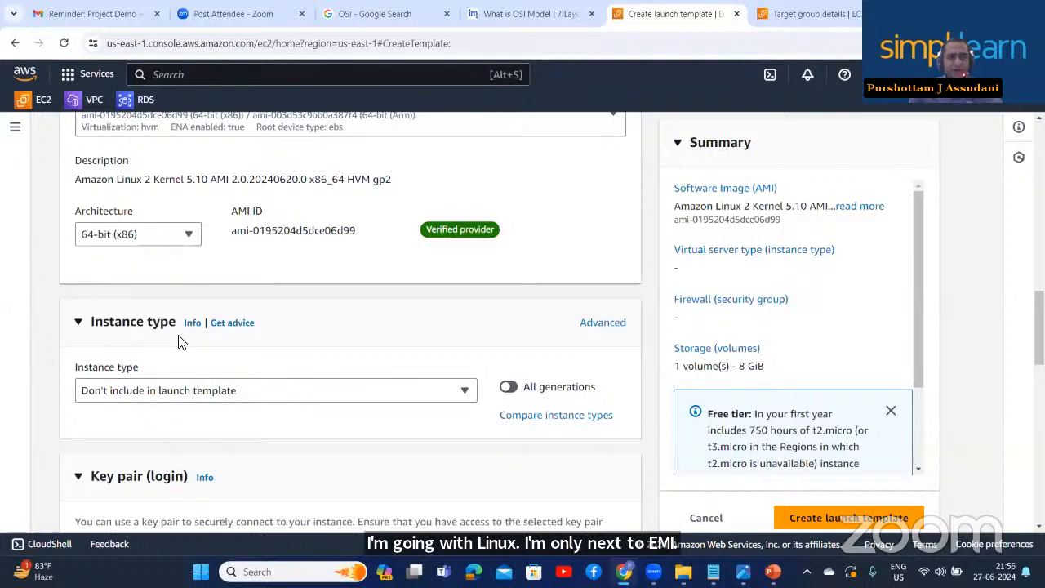
scroll(182, 343, down, 2)
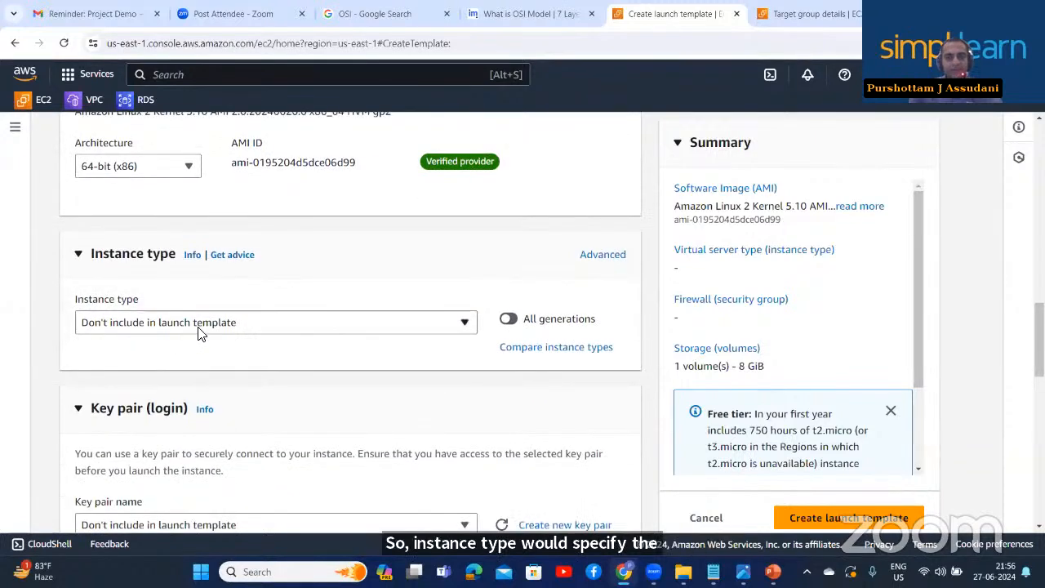
click(200, 326)
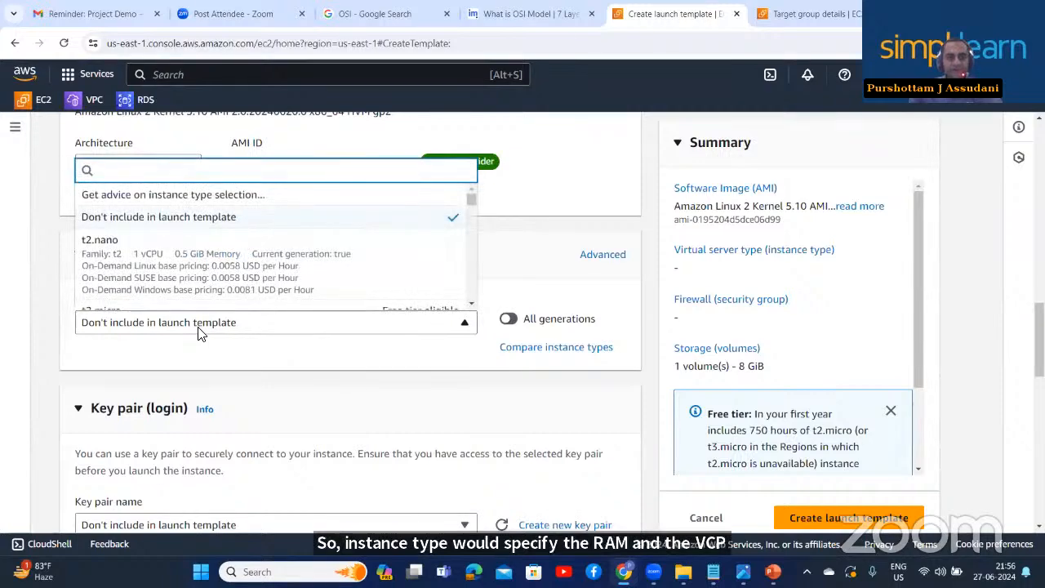
scroll(252, 269, down, 3)
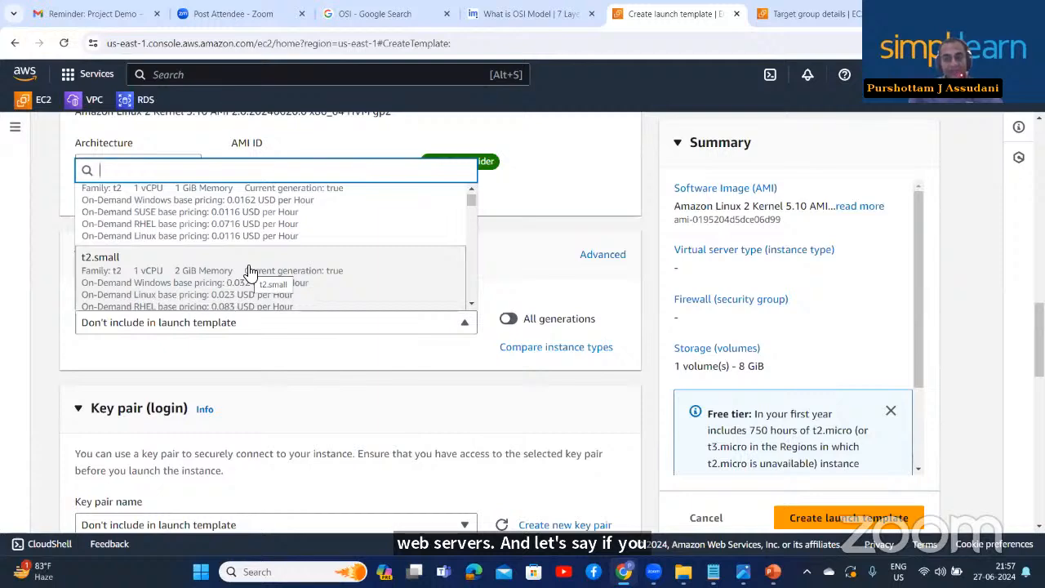
scroll(250, 272, up, 4)
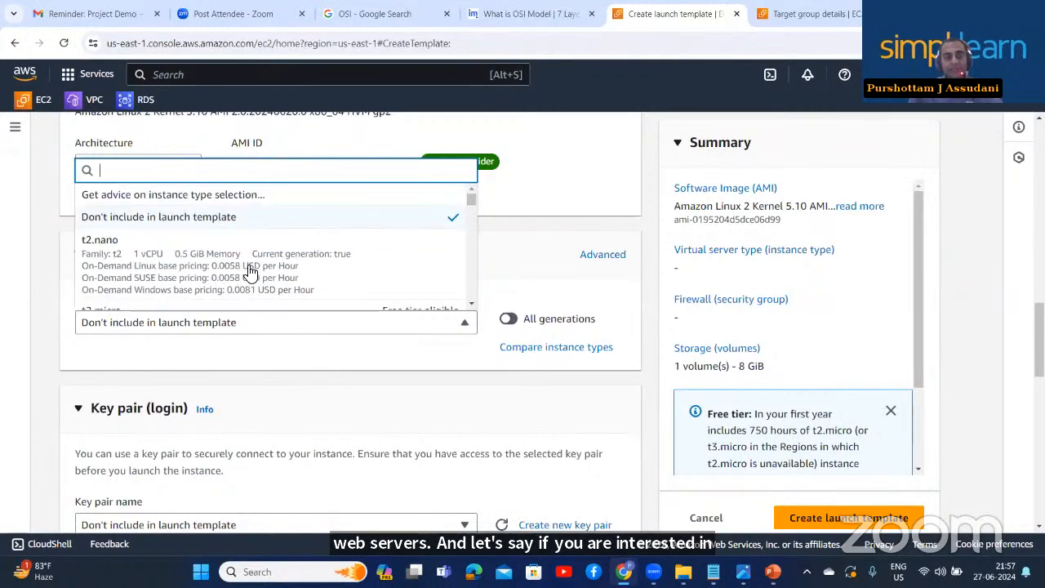
scroll(251, 272, up, 1)
scroll(251, 272, down, 3)
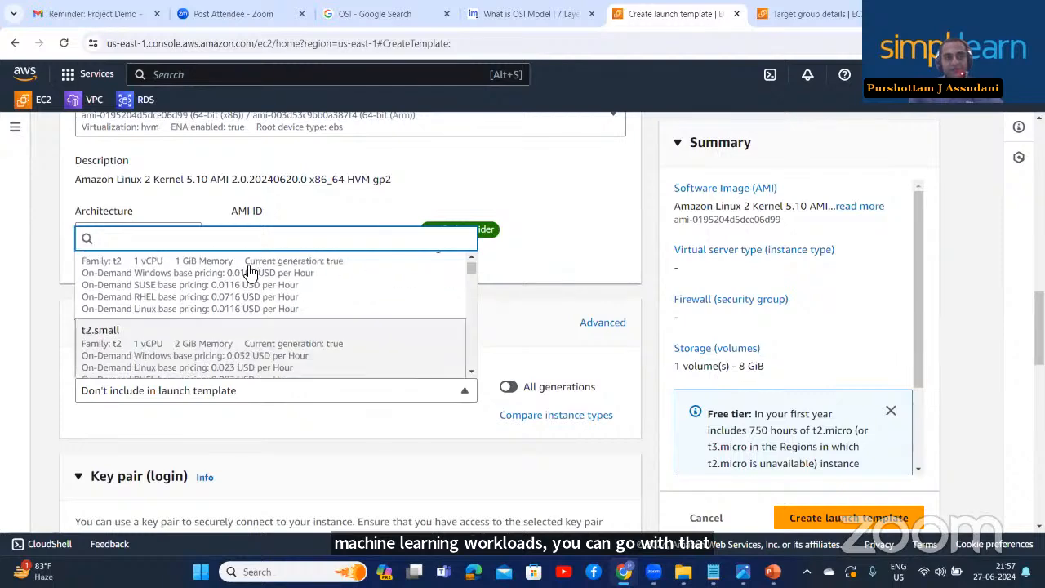
scroll(251, 272, down, 3)
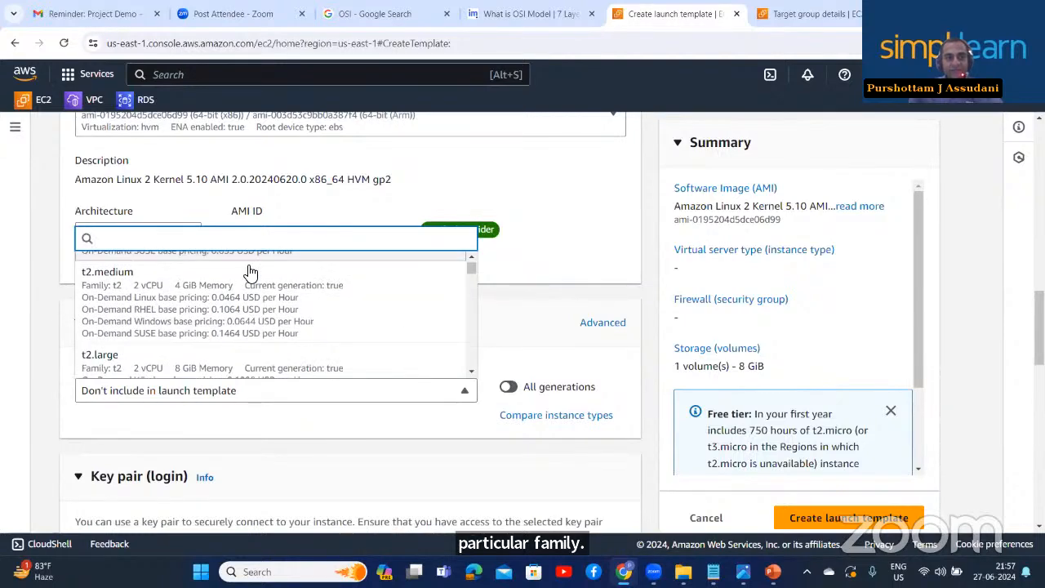
scroll(251, 272, down, 2)
scroll(251, 271, up, 6)
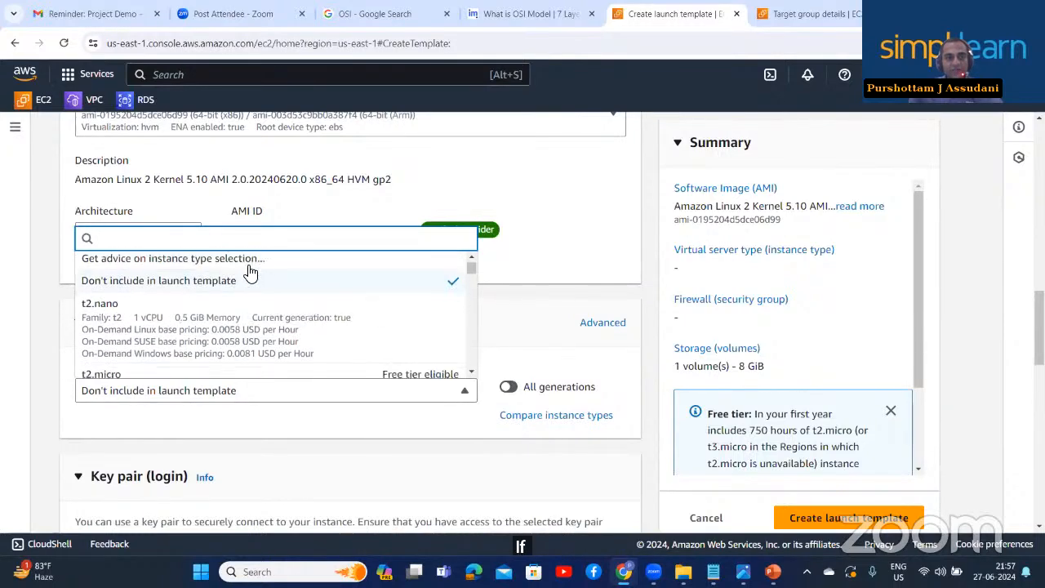
scroll(250, 272, down, 2)
scroll(251, 272, up, 1)
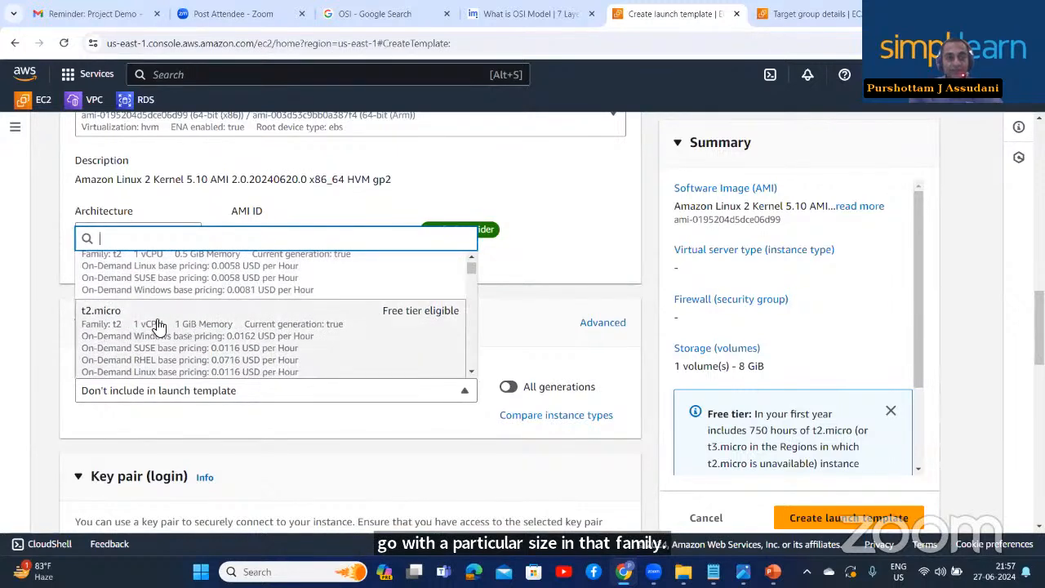
click(211, 328)
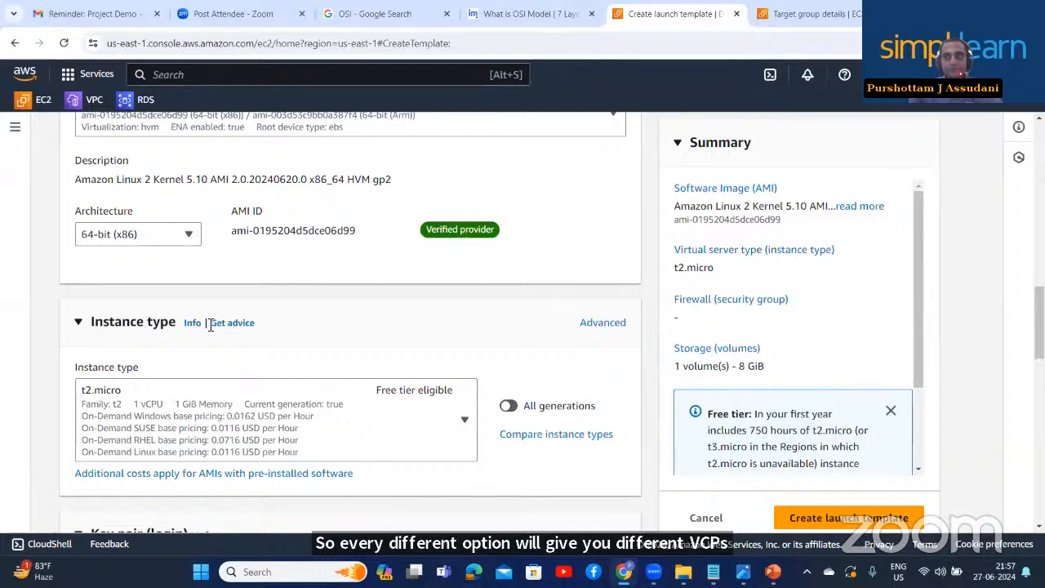
Step: Create a new RSA key pair named mykp127 in .pem format for the launch template's login
scroll(211, 324, down, 3)
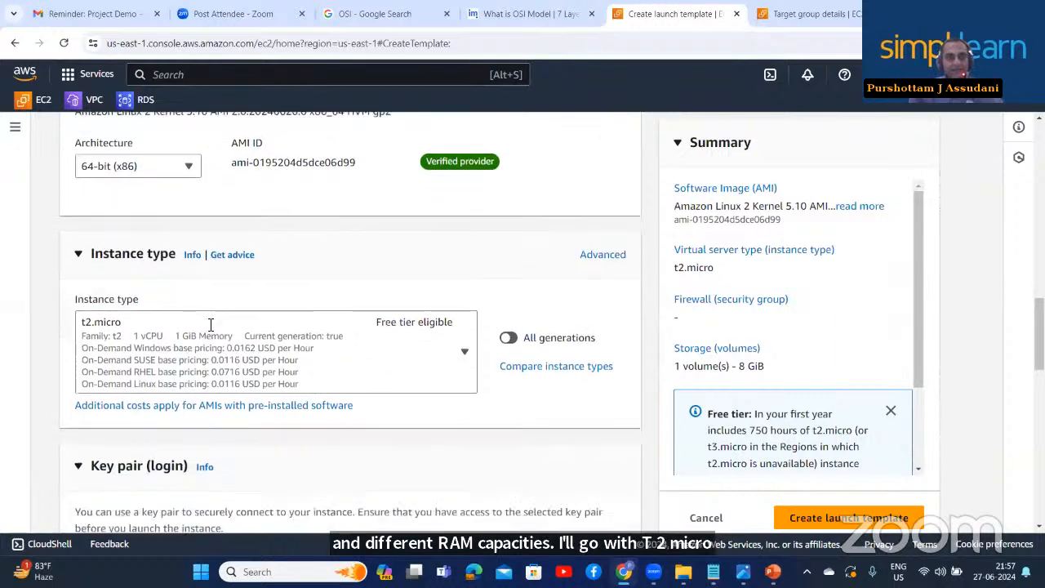
scroll(207, 326, down, 1)
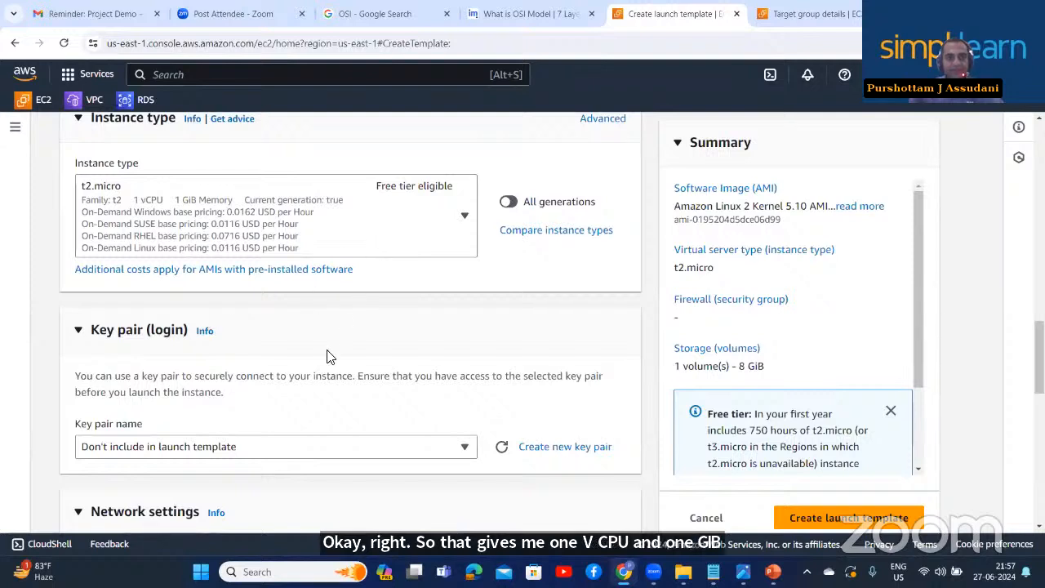
scroll(210, 327, down, 1)
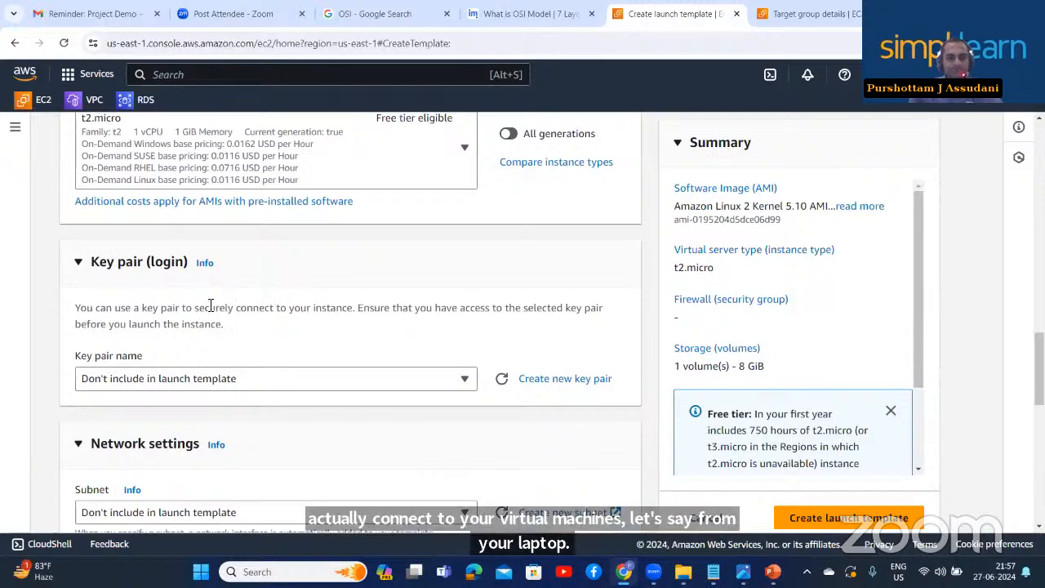
scroll(210, 305, down, 1)
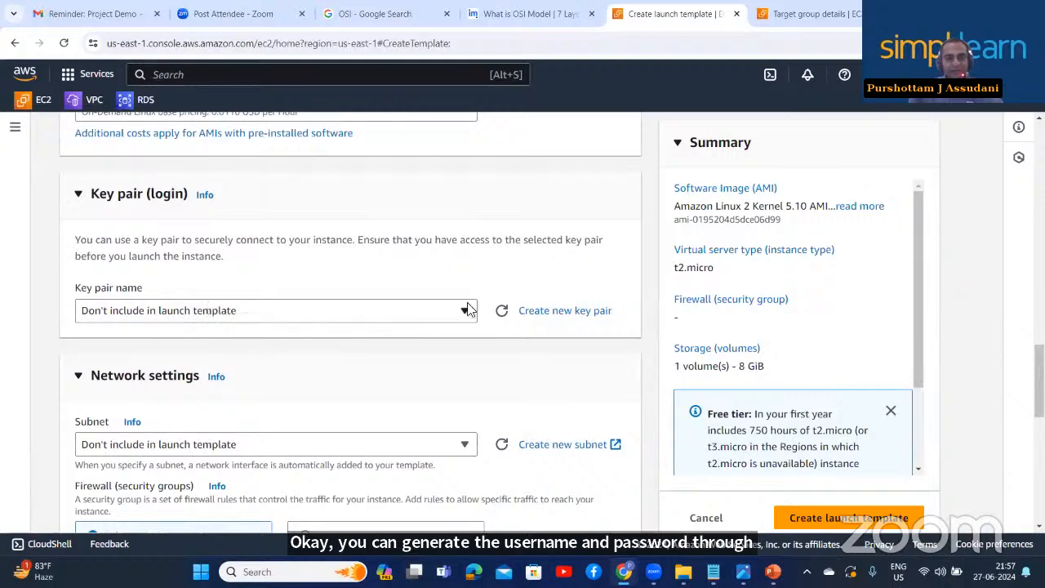
click(543, 317)
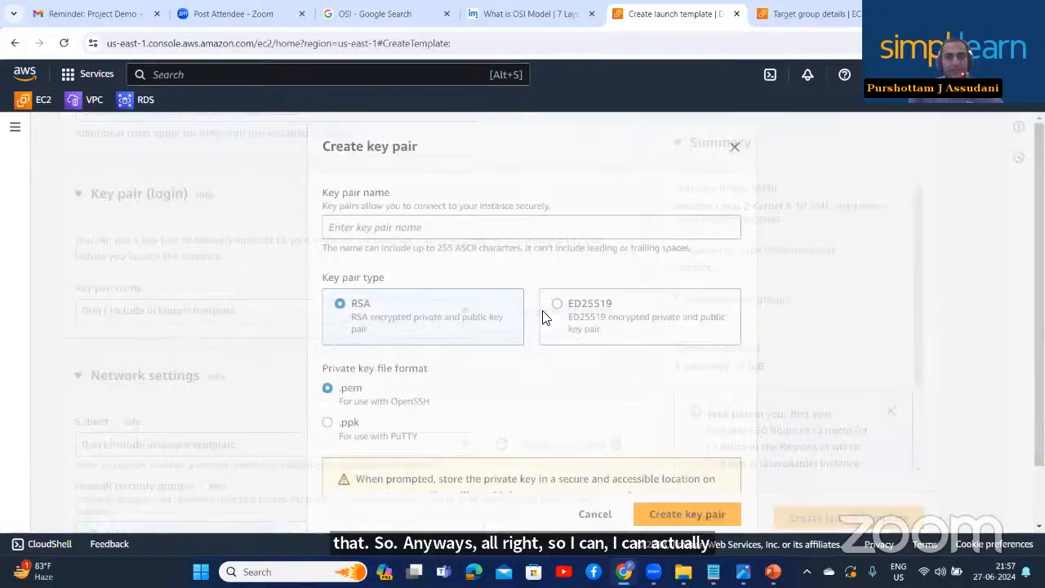
click(410, 228)
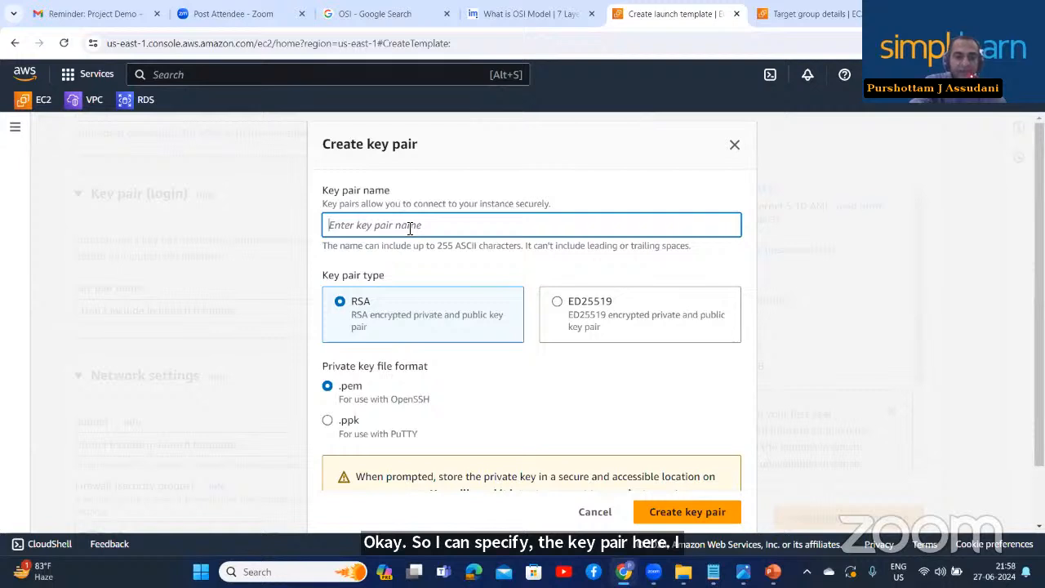
text(mykp1)
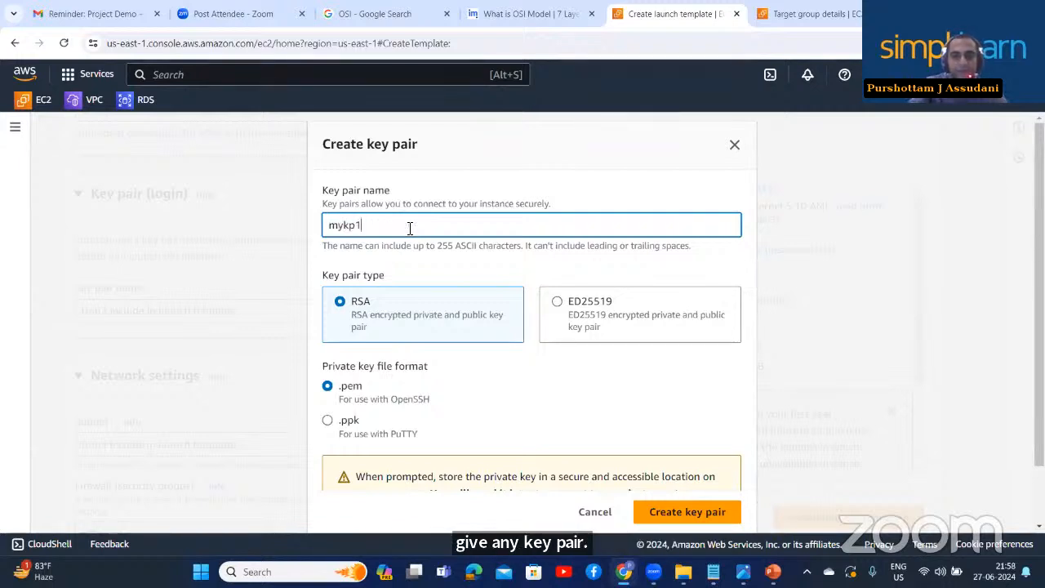
text(27)
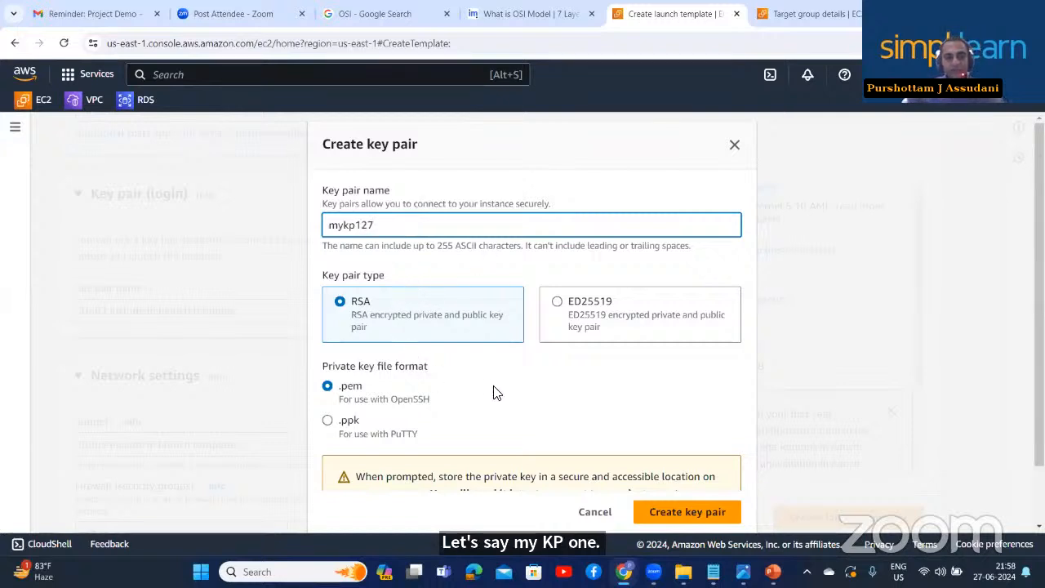
click(665, 512)
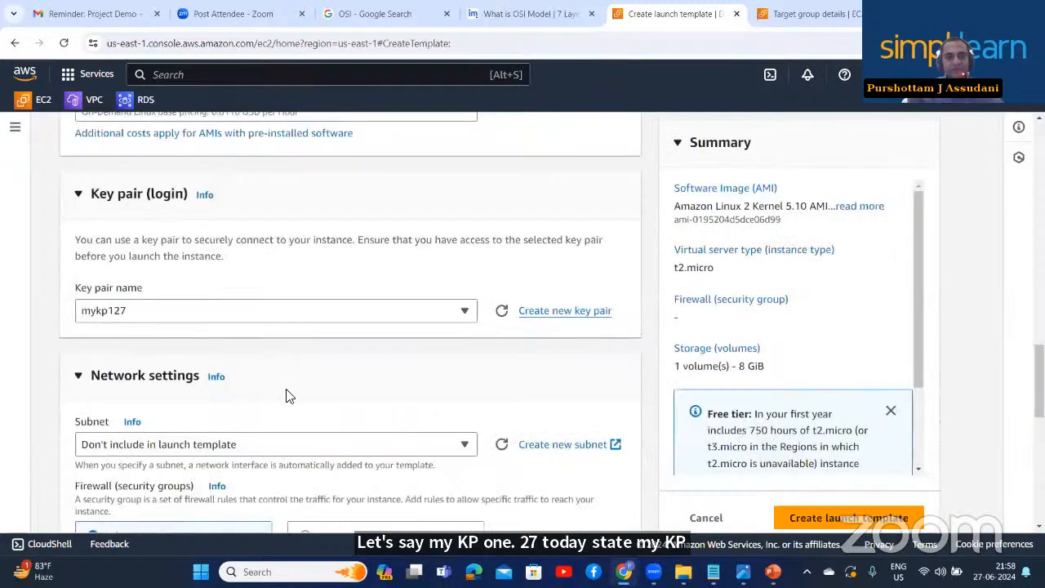
scroll(348, 397, down, 1)
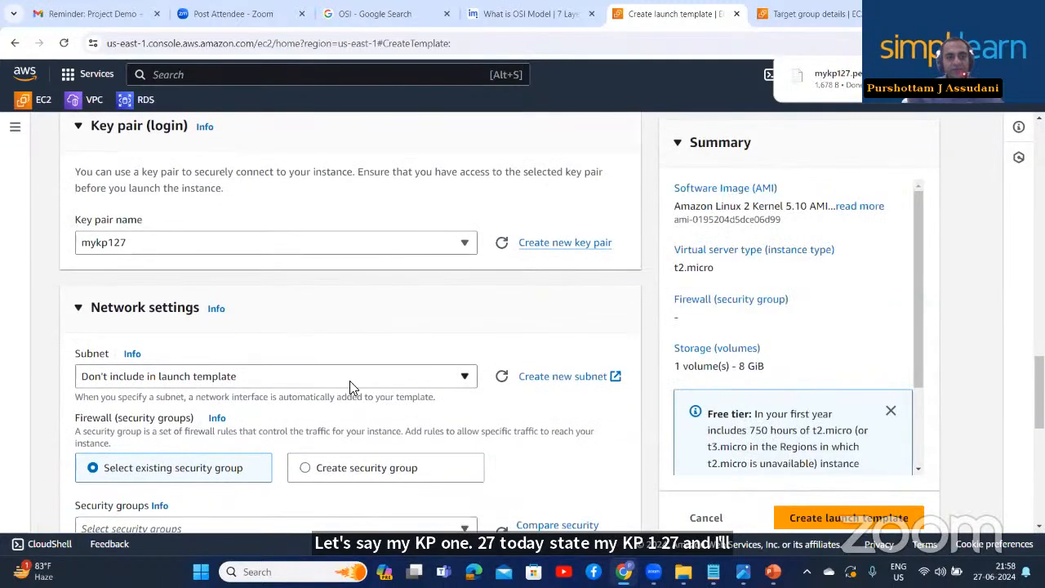
Step: Check the subnet options in the network settings, keeping the subnet on Don't include in launch template
scroll(350, 381, down, 1)
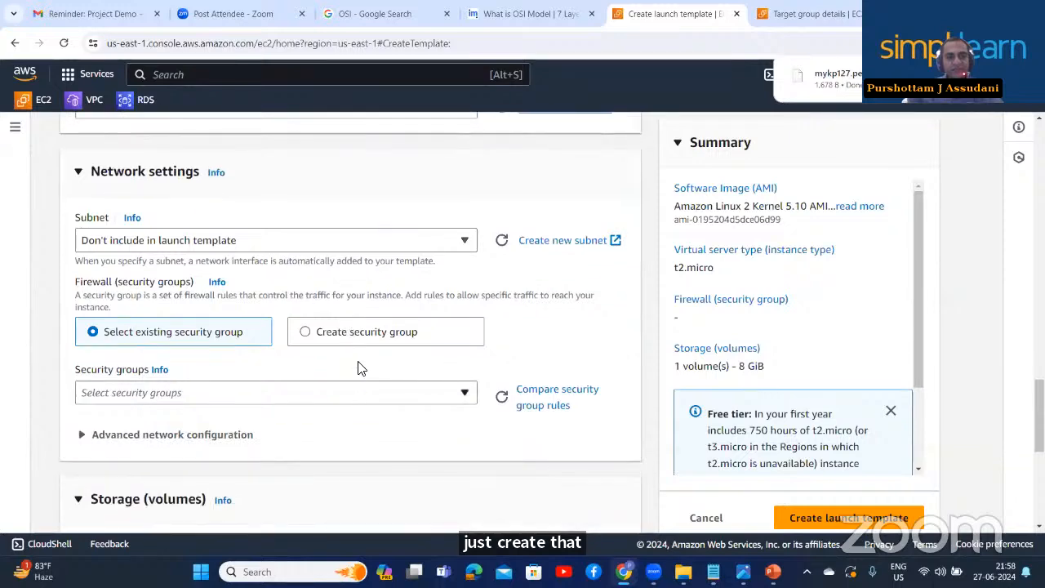
click(364, 249)
click(365, 249)
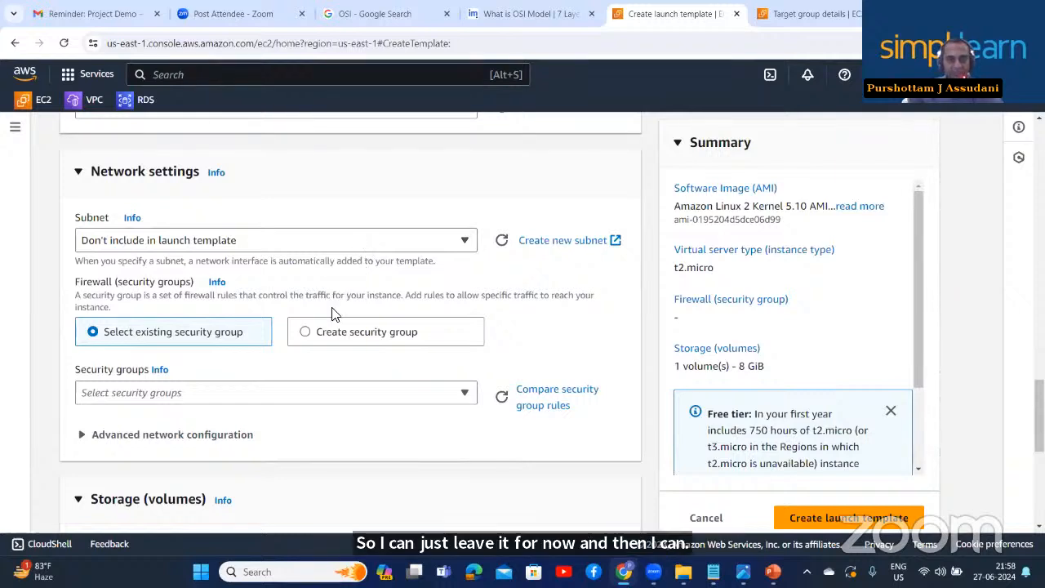
scroll(230, 332, down, 1)
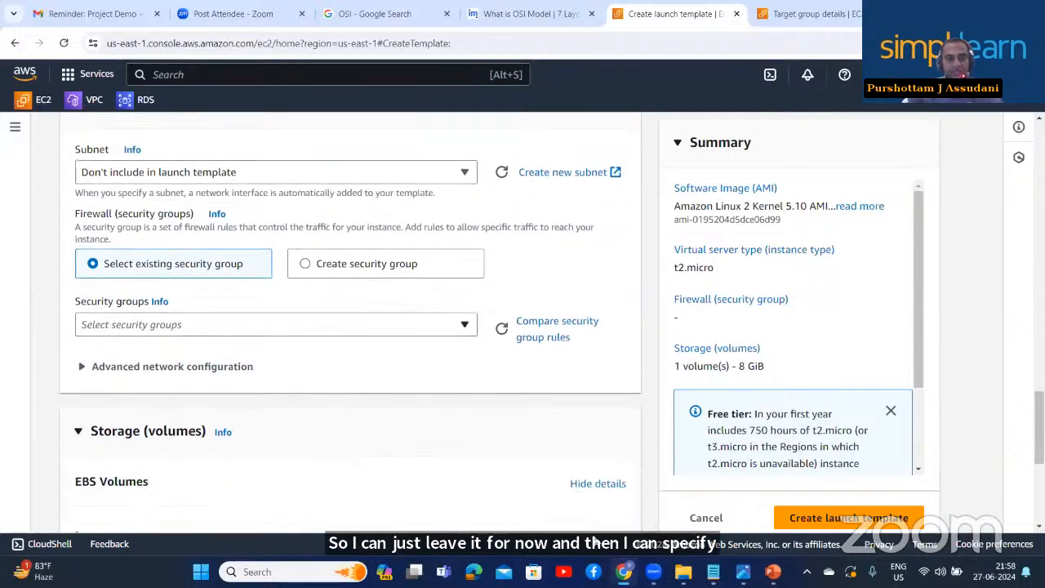
Step: Assign the existing security group WEBSG to the launch template, checking the choice against the LB.png diagram
click(743, 571)
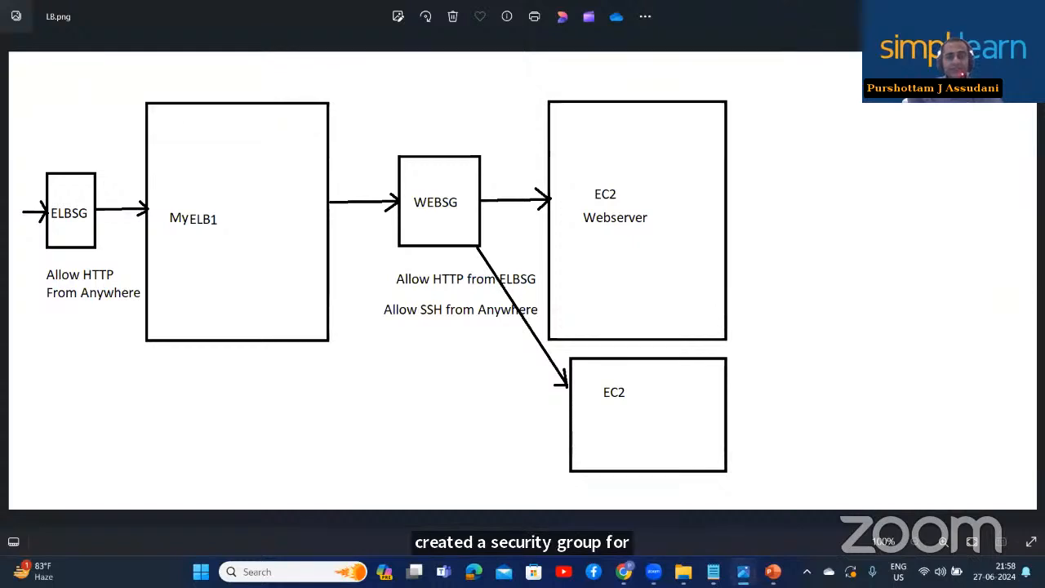
key(alt+Tab)
click(206, 332)
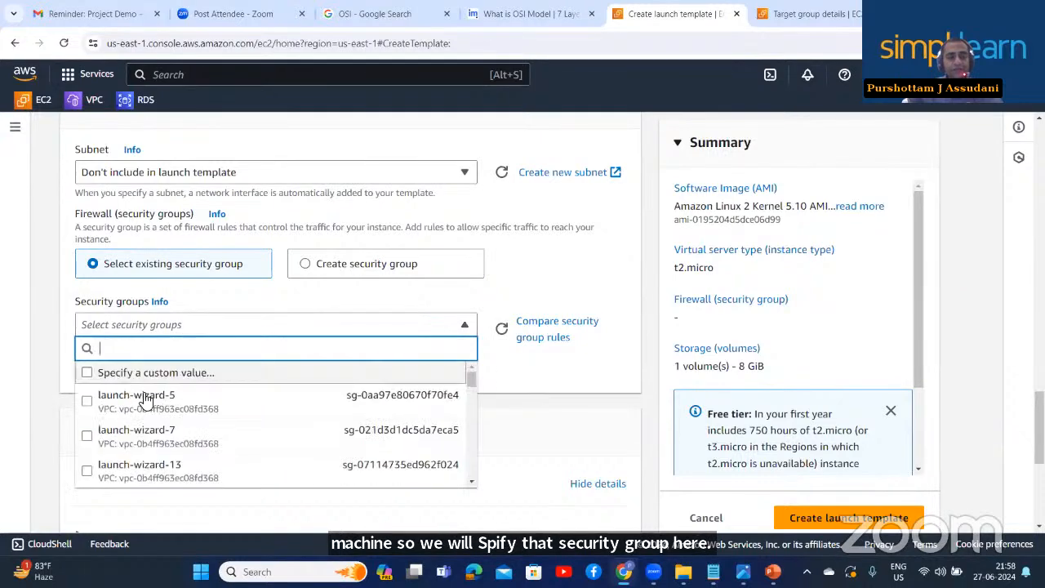
scroll(187, 462, down, 5)
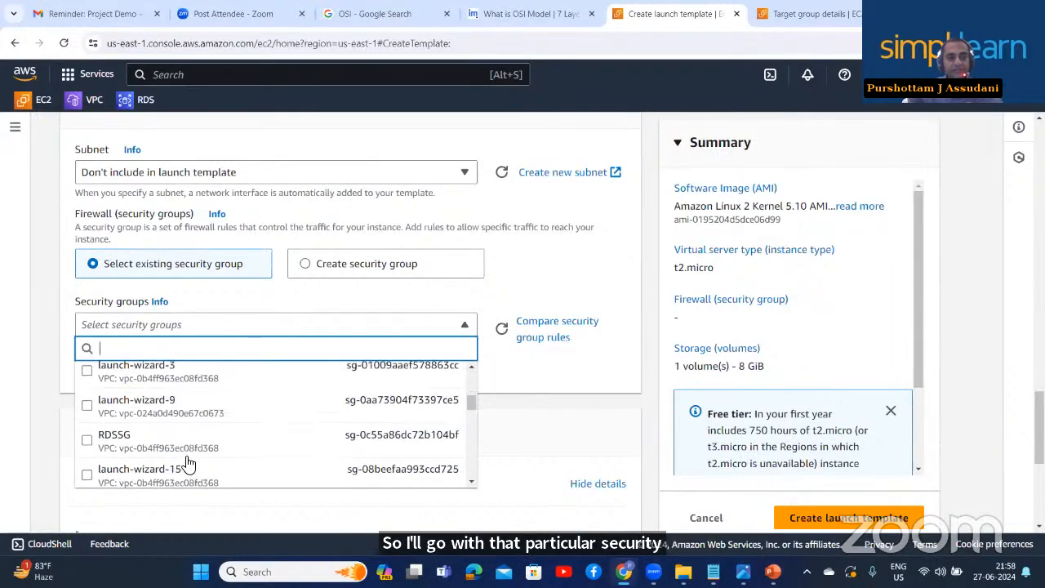
scroll(187, 462, down, 5)
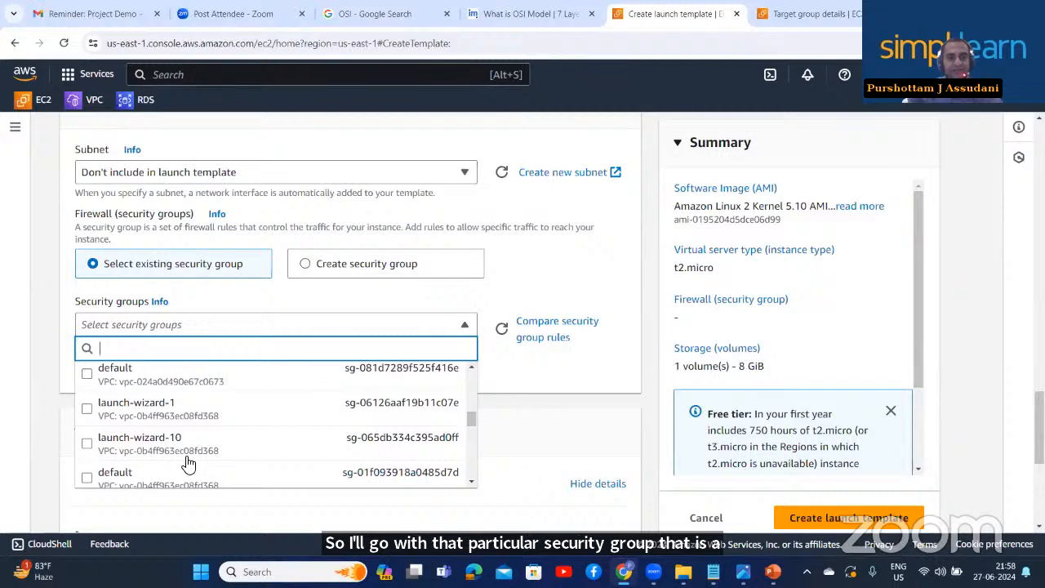
scroll(187, 462, down, 5)
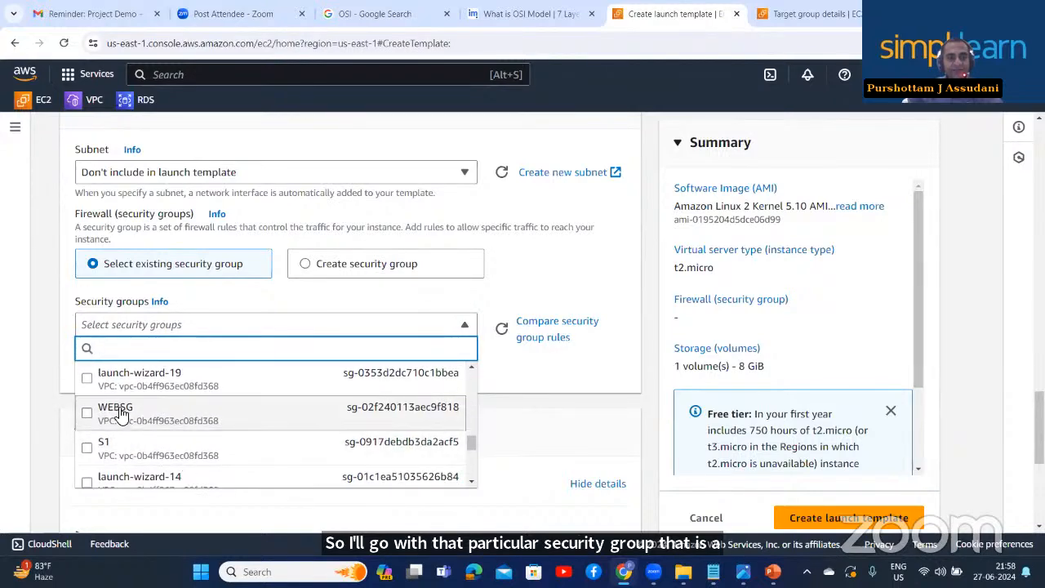
click(120, 415)
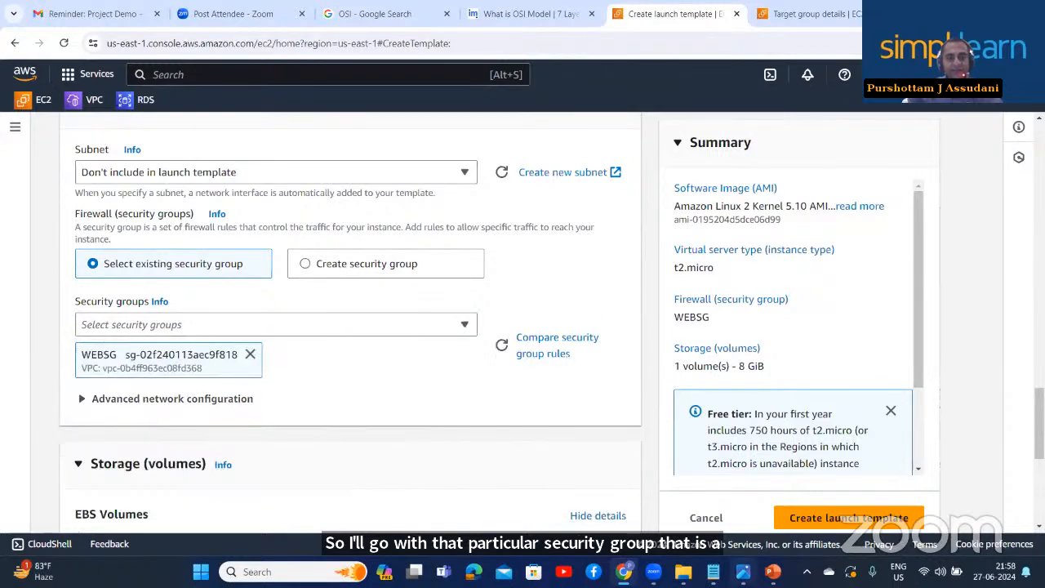
click(743, 572)
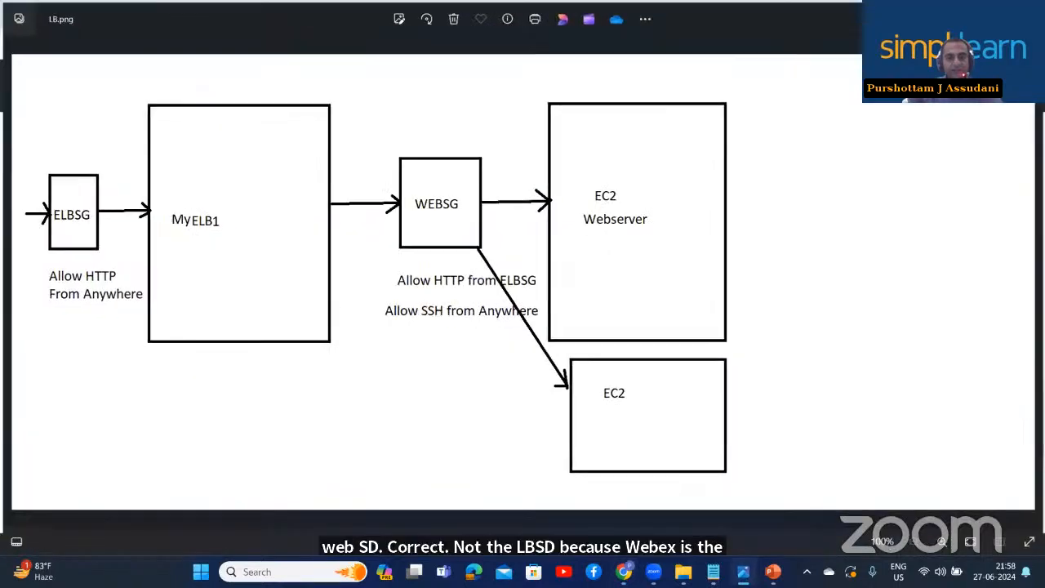
key(alt+Tab)
Step: Examine the template's EBS volume and resource tag settings
scroll(196, 380, down, 1)
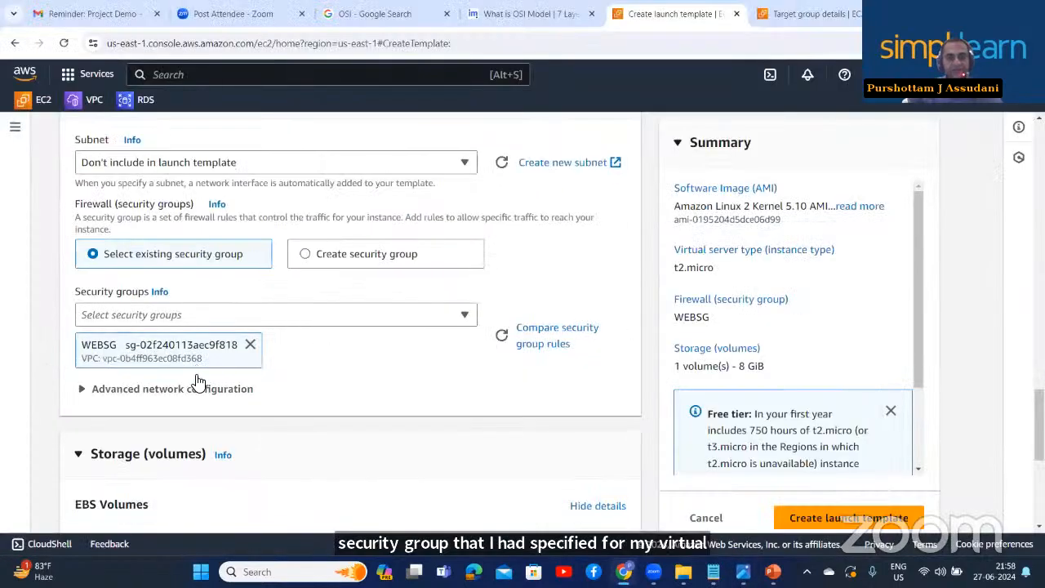
scroll(199, 381, down, 2)
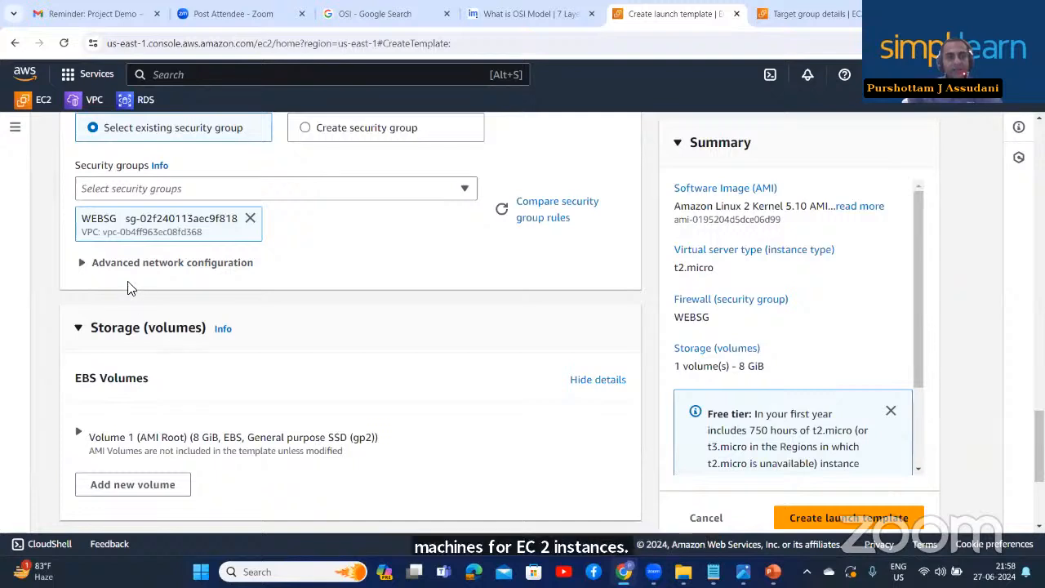
scroll(199, 373, down, 1)
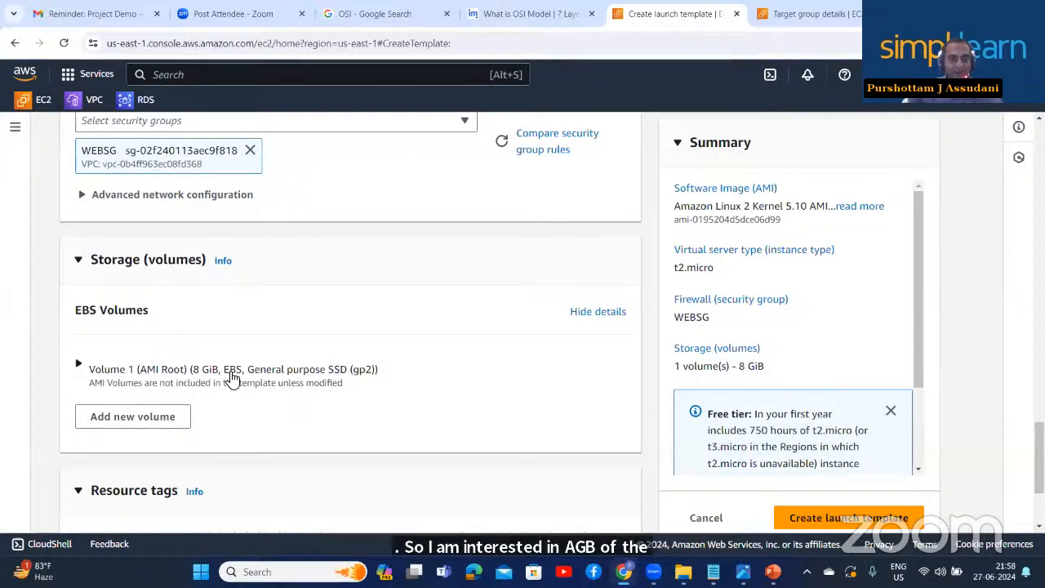
scroll(233, 378, down, 1)
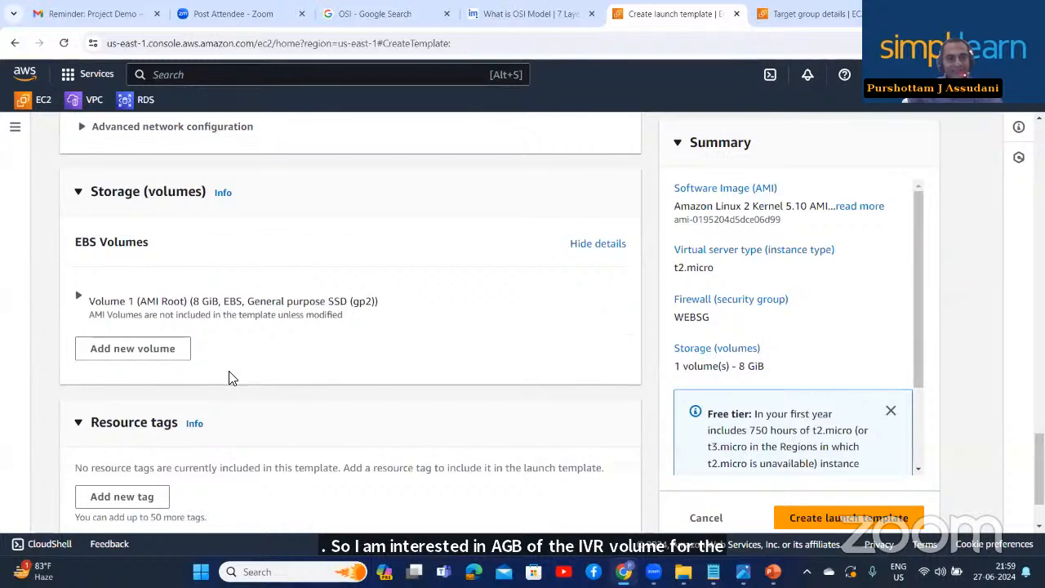
scroll(233, 378, down, 1)
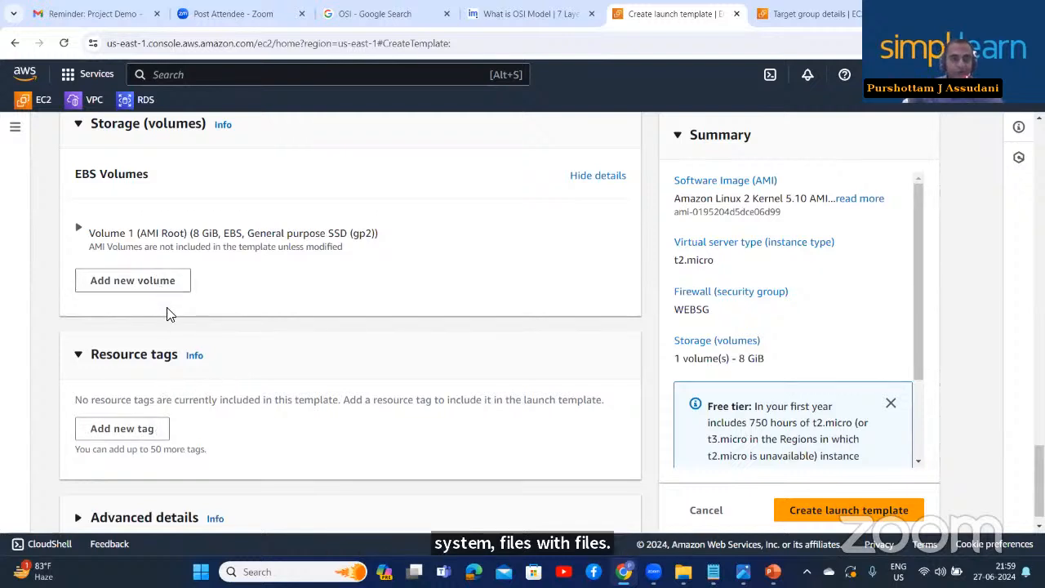
scroll(167, 316, down, 1)
scroll(167, 316, up, 1)
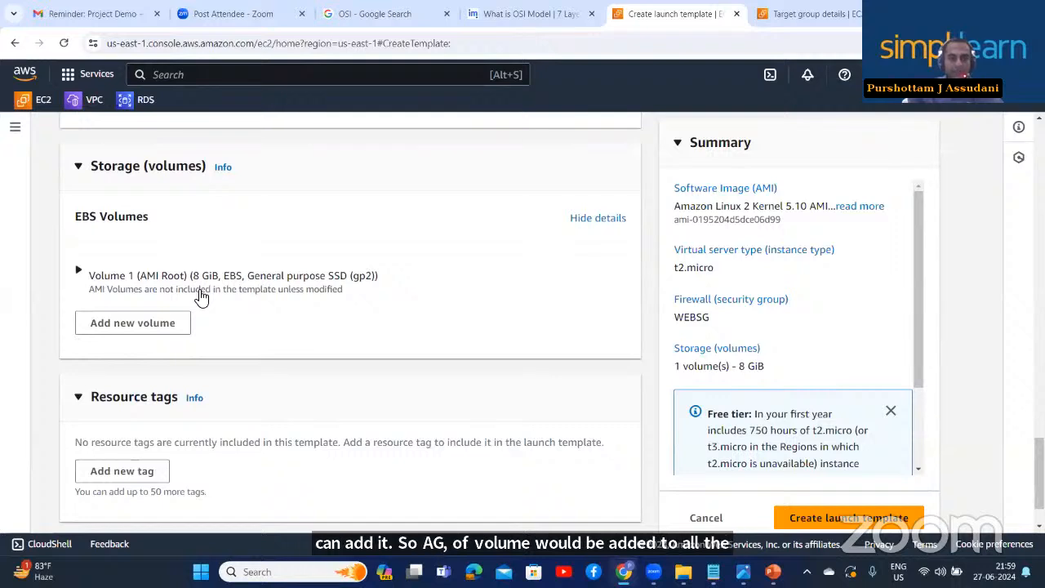
scroll(199, 298, down, 1)
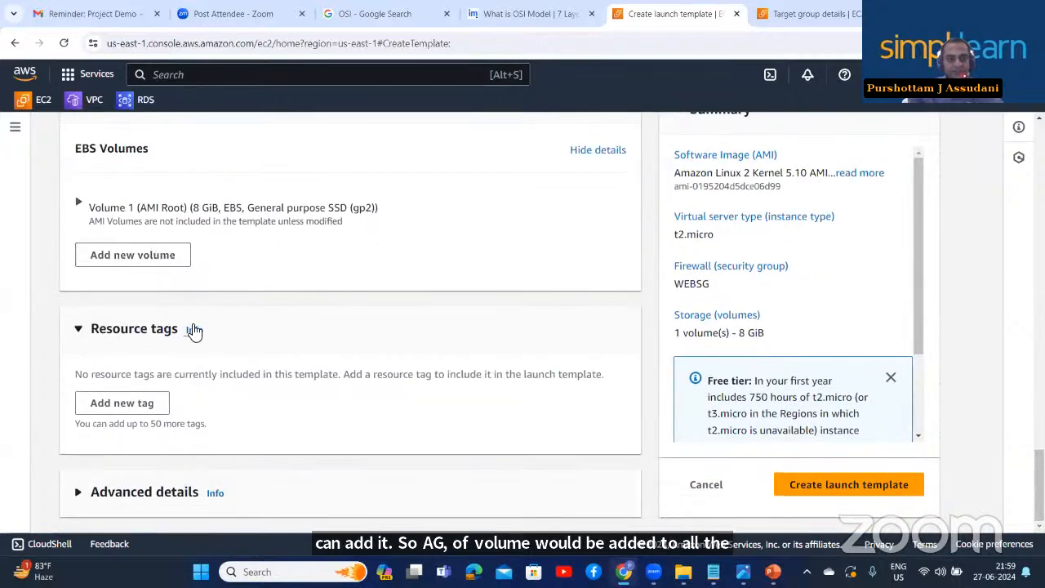
Step: Expand the launch template's advanced details and activate the User data field
click(155, 494)
scroll(243, 408, down, 5)
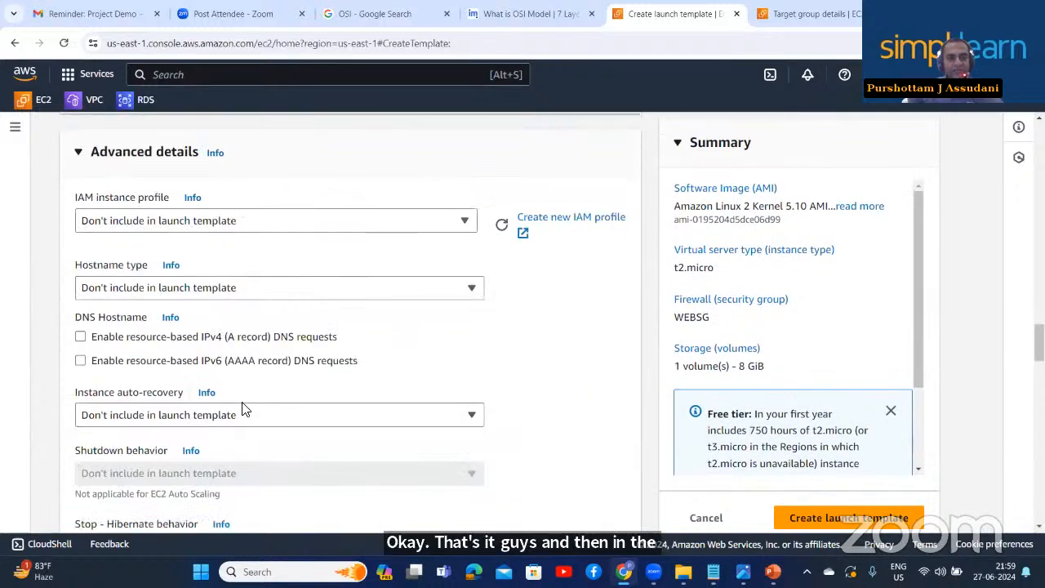
scroll(243, 411, down, 10)
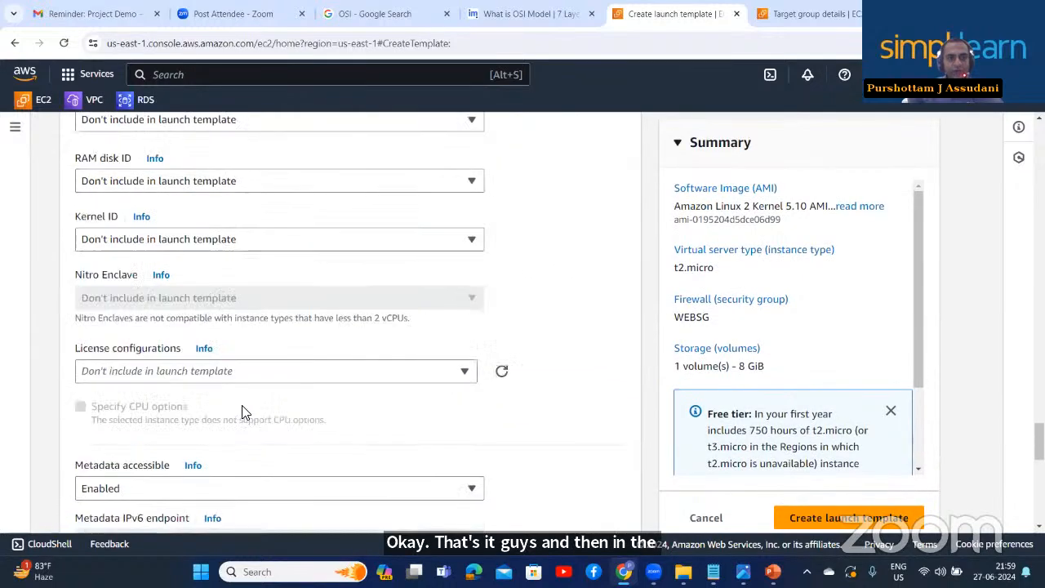
scroll(244, 411, down, 10)
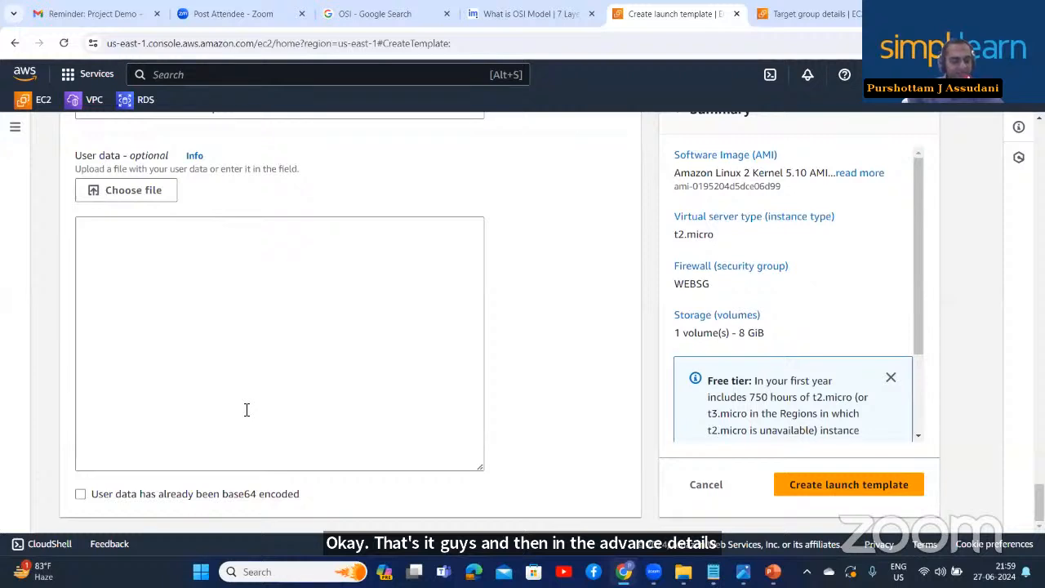
click(127, 236)
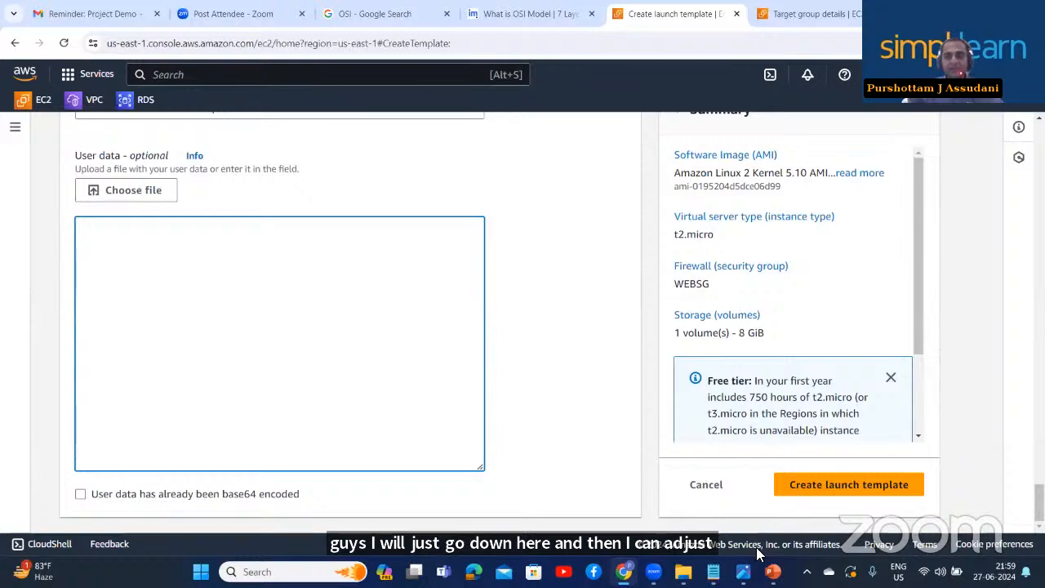
Step: Open the web server script bash.rtf in Word from the EFS, LB, Auto SCaling, AMI folder
click(713, 572)
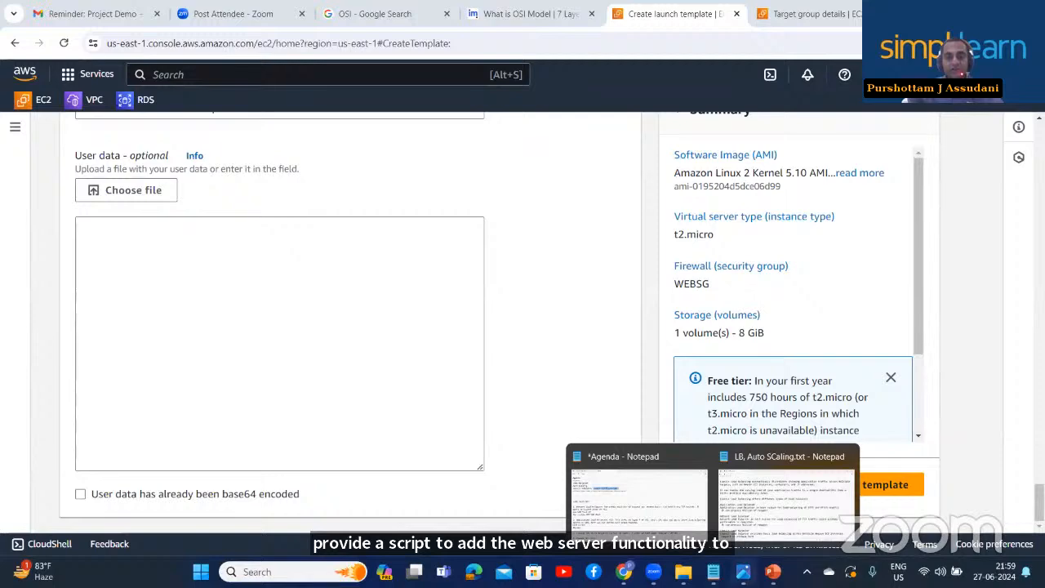
click(743, 572)
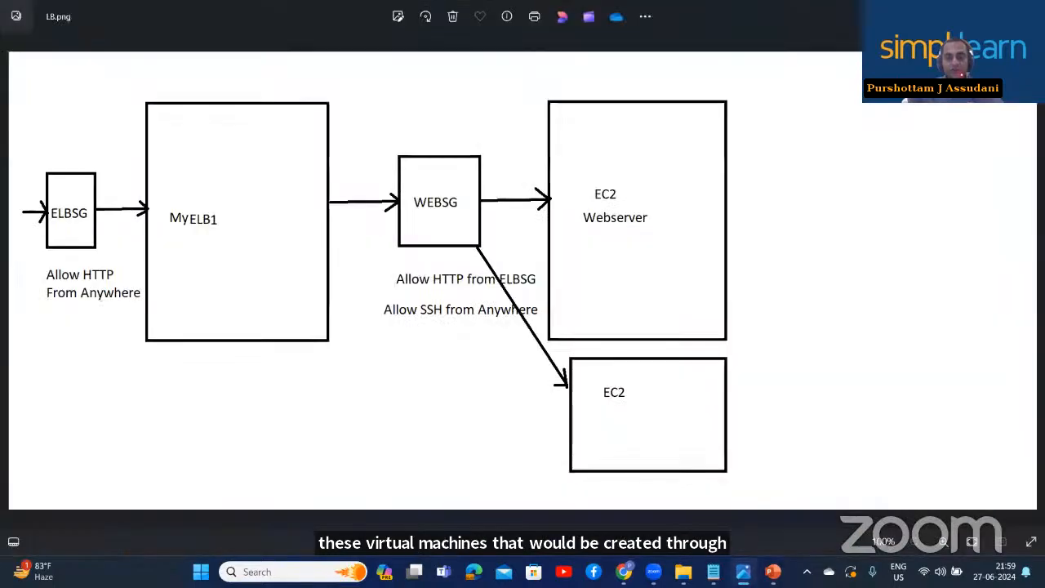
click(743, 571)
click(743, 571)
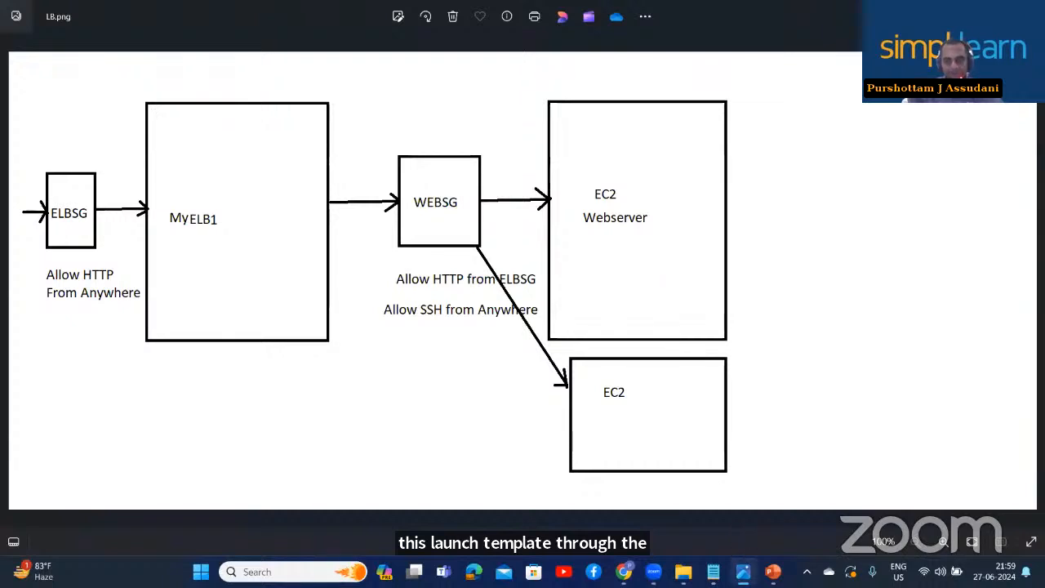
mouse_move(742, 565)
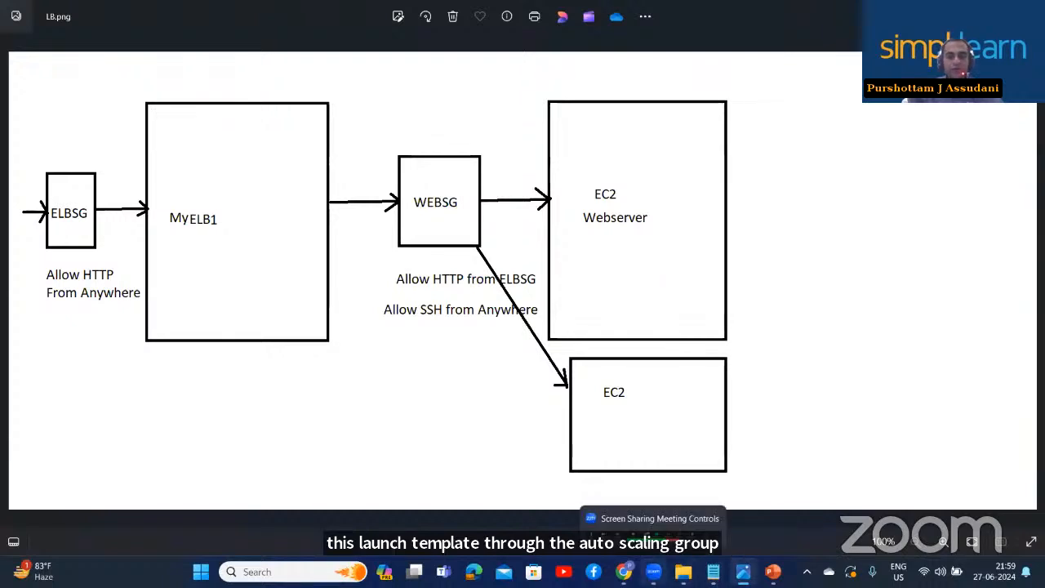
mouse_move(684, 572)
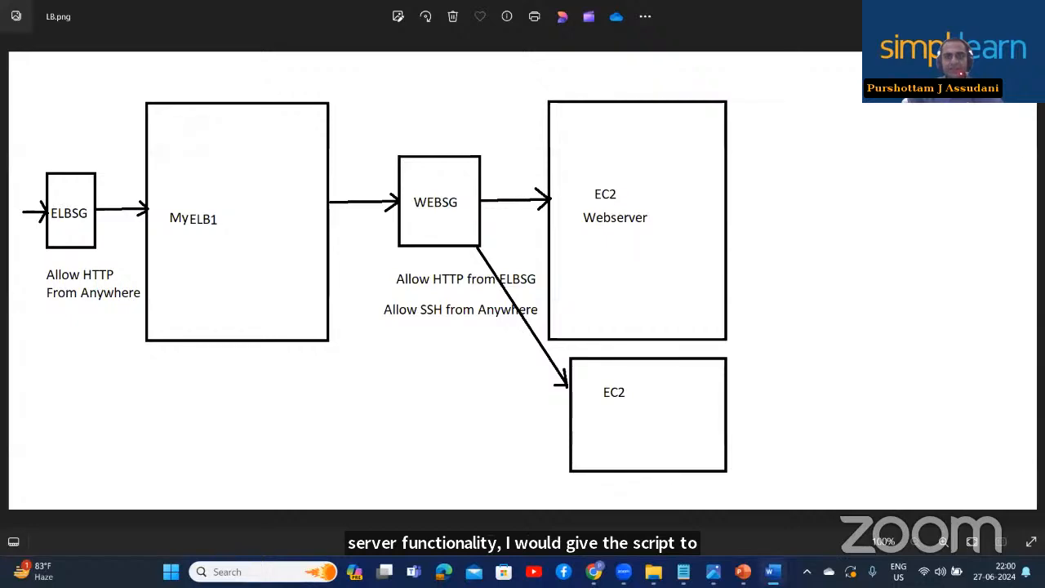
double_click(255, 78)
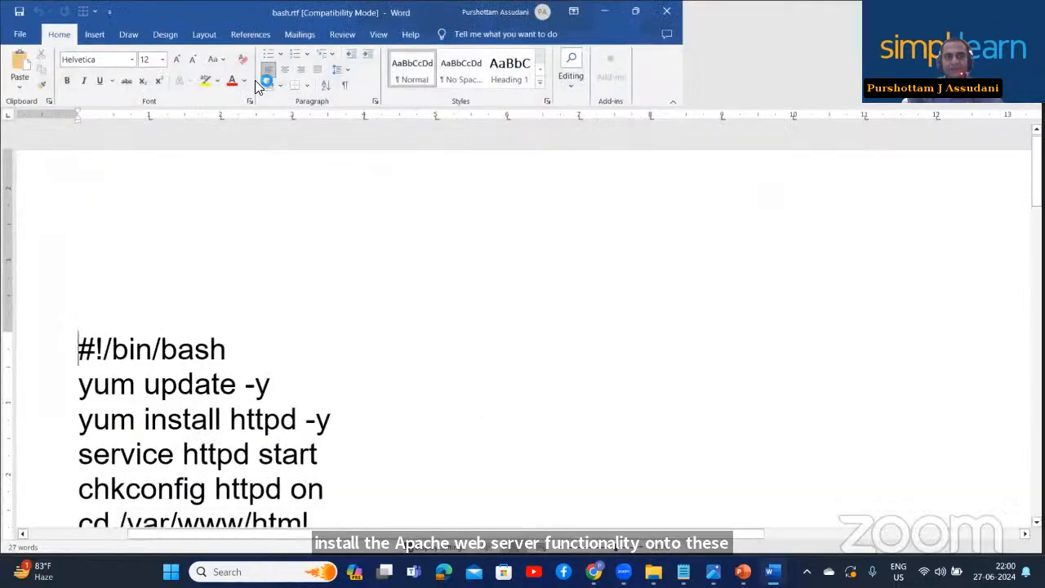
scroll(170, 278, down, 3)
scroll(159, 252, up, 1)
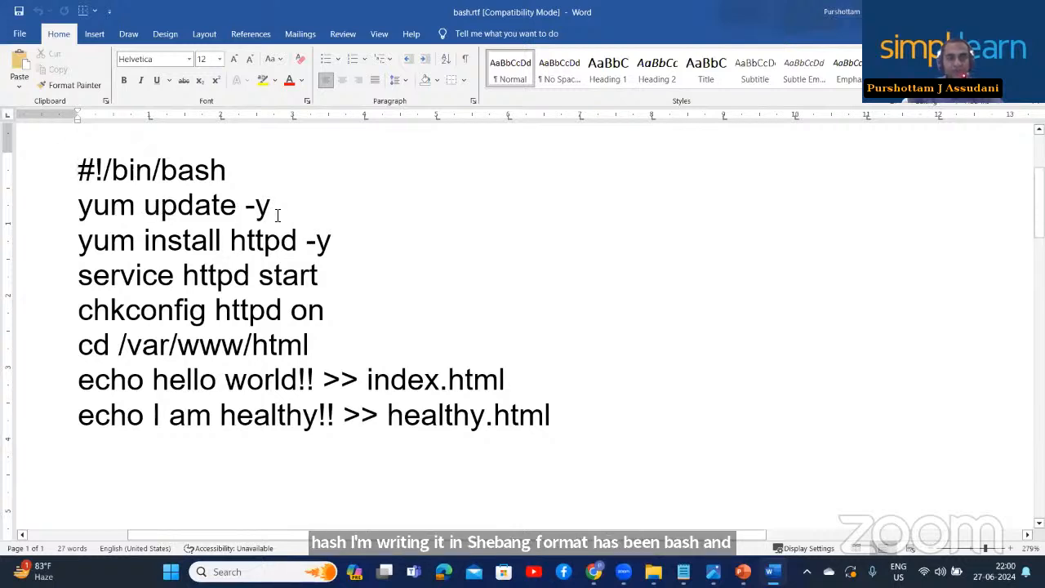
Step: Go through the script commands and copy the lines from #!/bin/bash through echo hello world!! >> index.html
drag(112, 241, 342, 245)
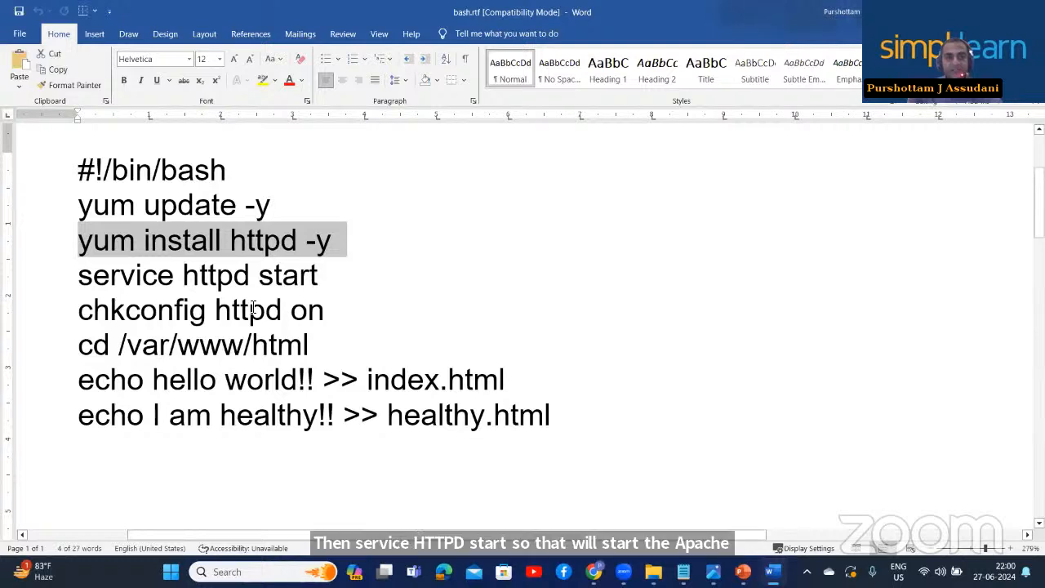
drag(217, 312, 333, 316)
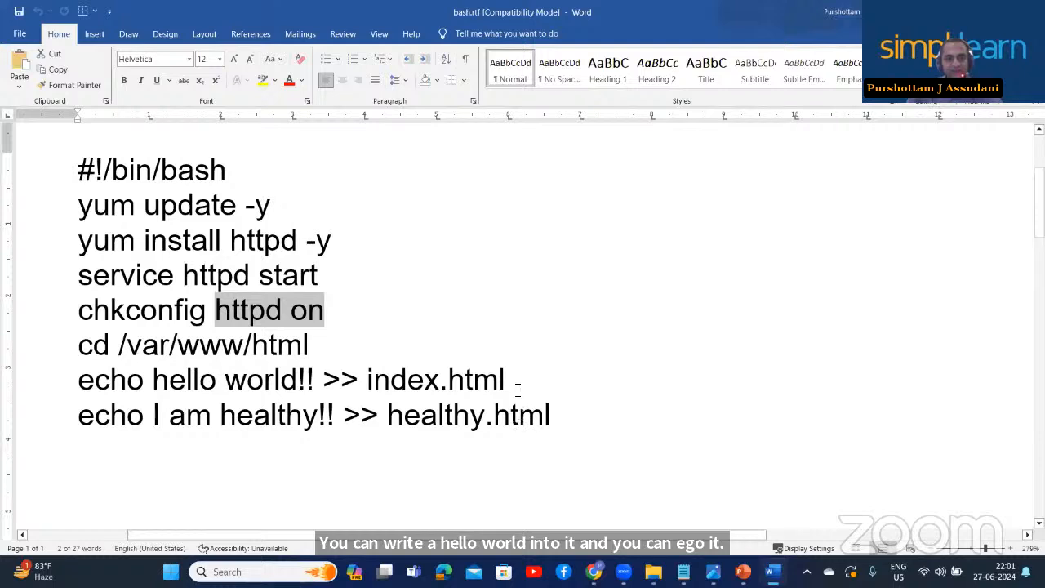
drag(502, 382, 72, 170)
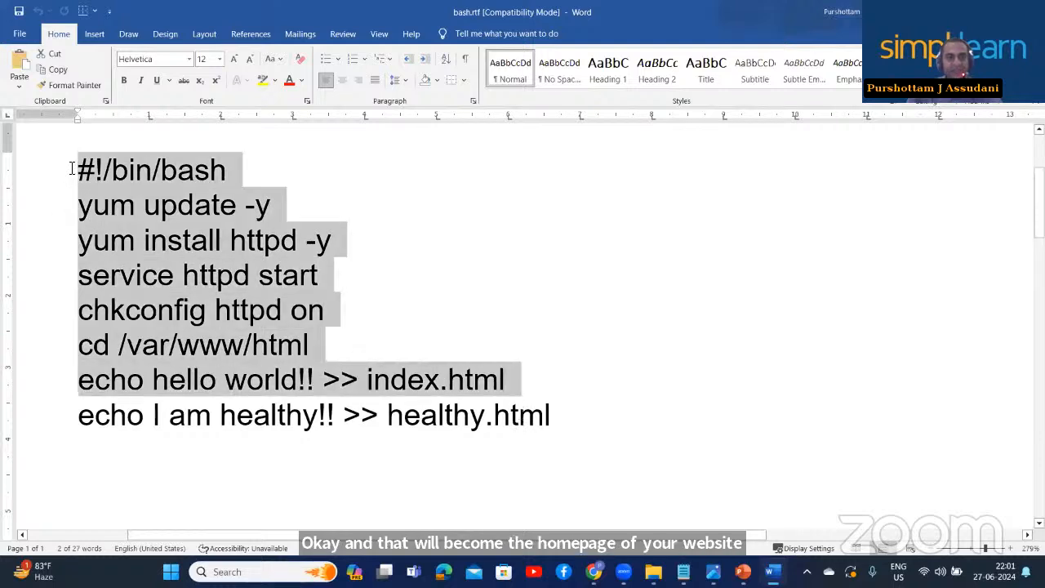
right_click(158, 209)
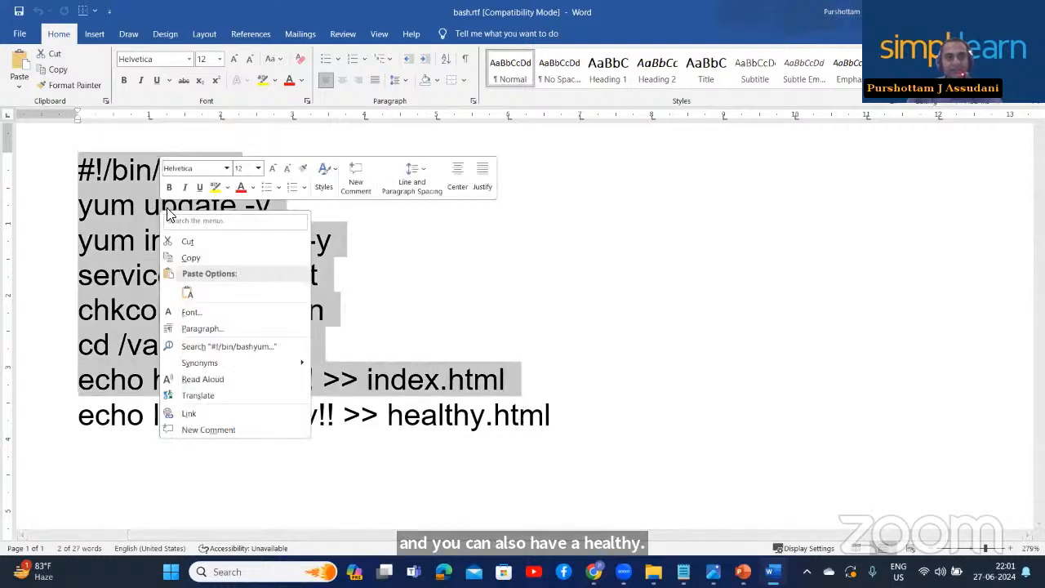
click(229, 258)
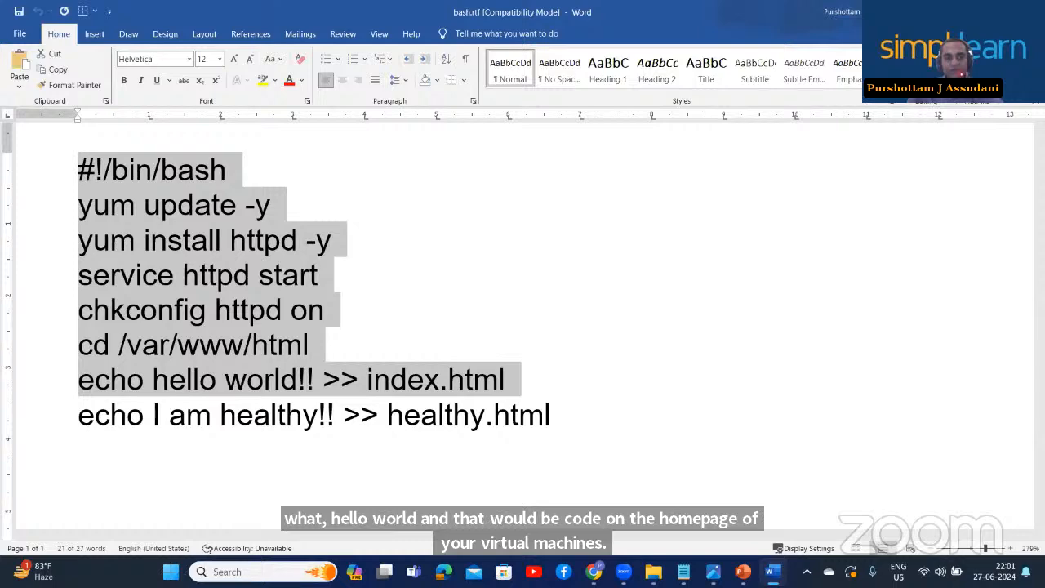
Step: Return to the launch template form in the browser, paste the copied script into User data and remove the trailing empty line
click(967, 11)
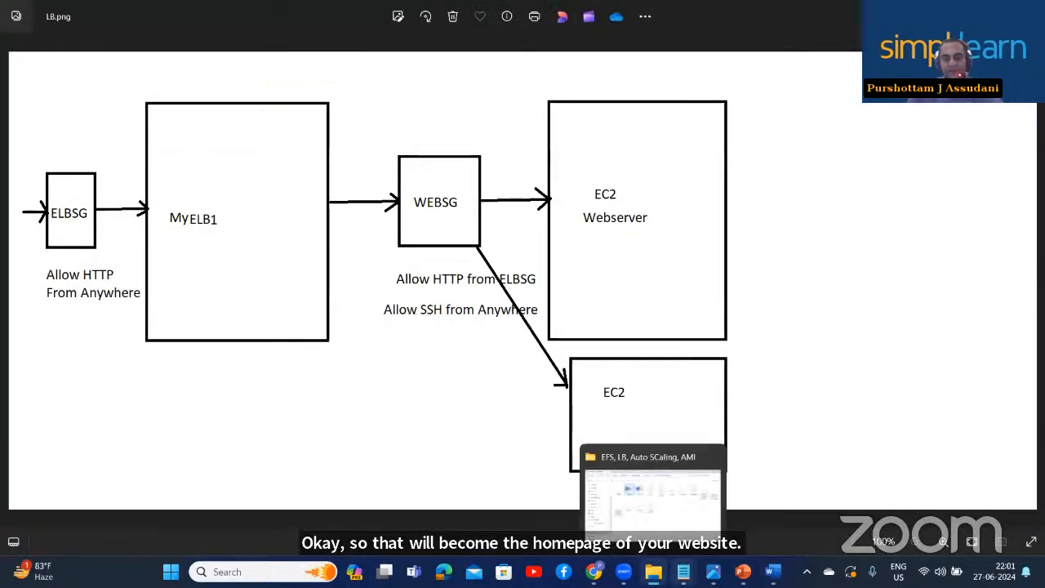
click(594, 572)
click(104, 300)
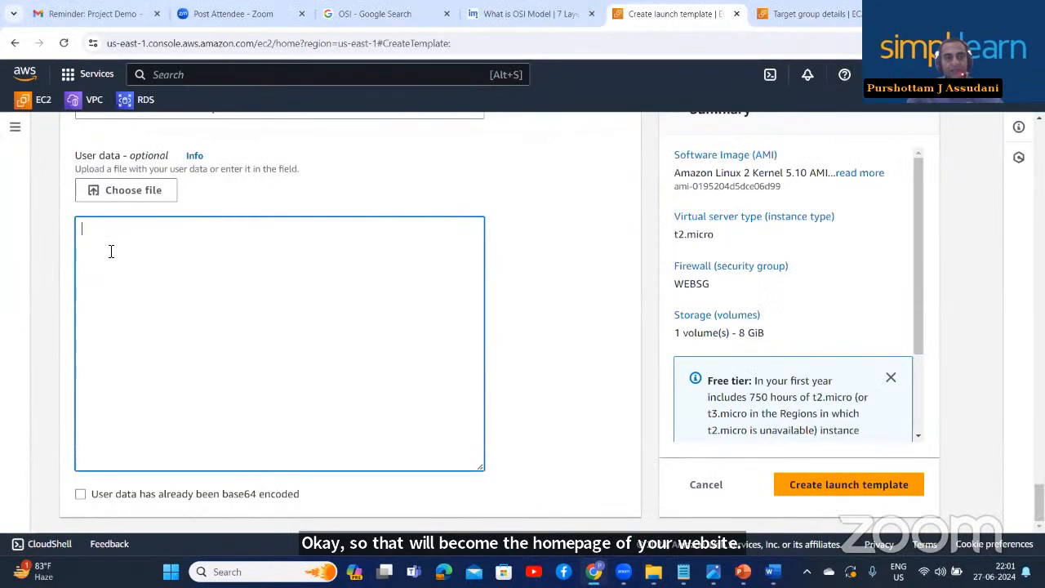
right_click(111, 251)
click(145, 404)
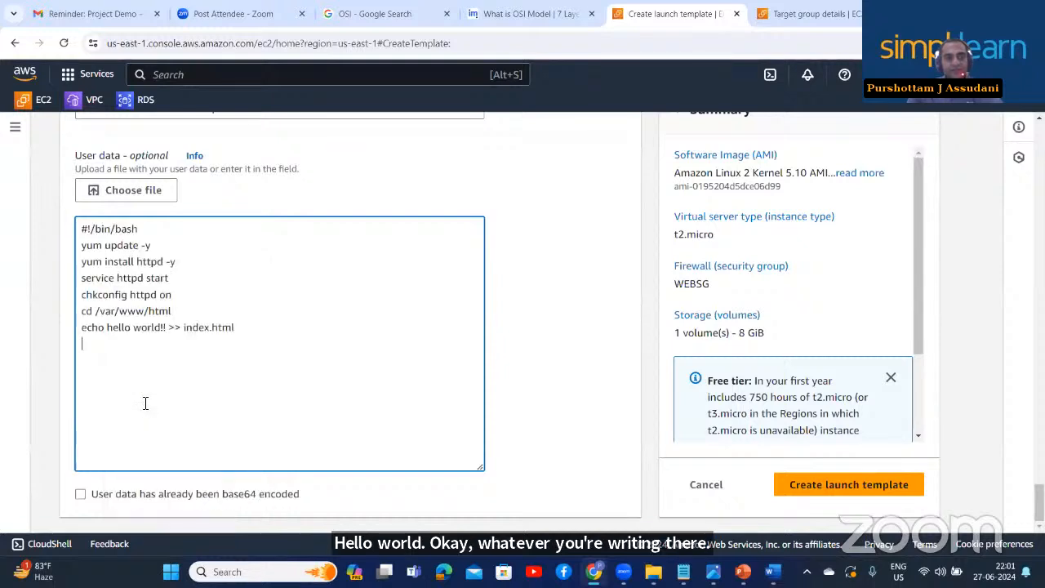
key(BackSpace)
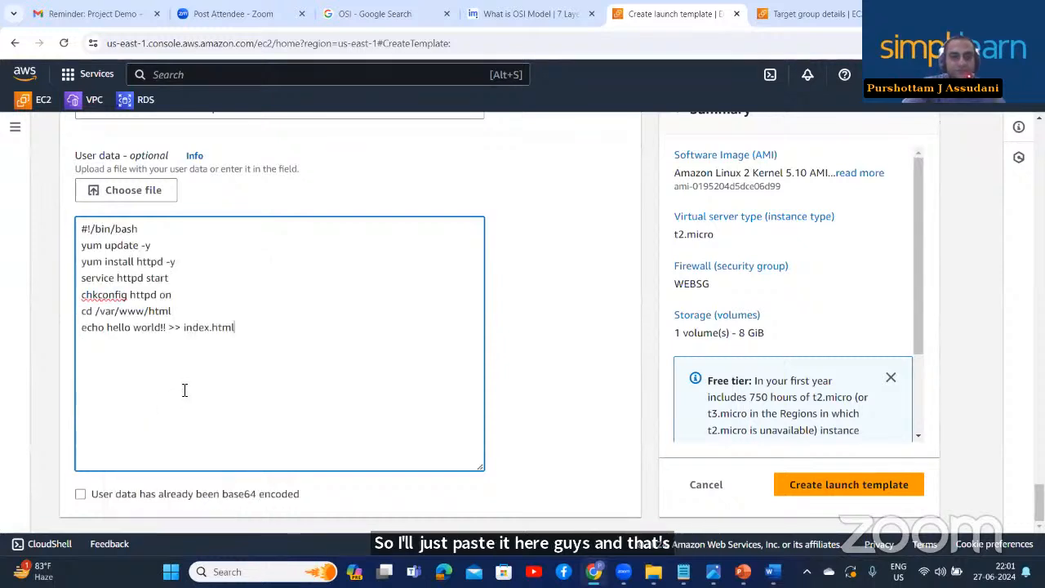
Step: Create the launch template and go to the list of launch templates
click(837, 487)
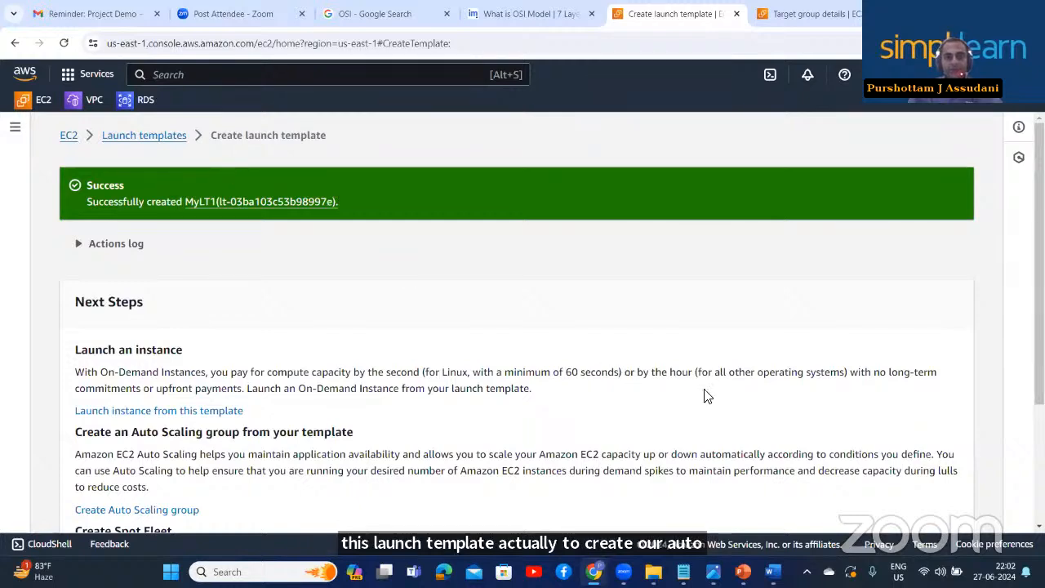
scroll(708, 396, down, 3)
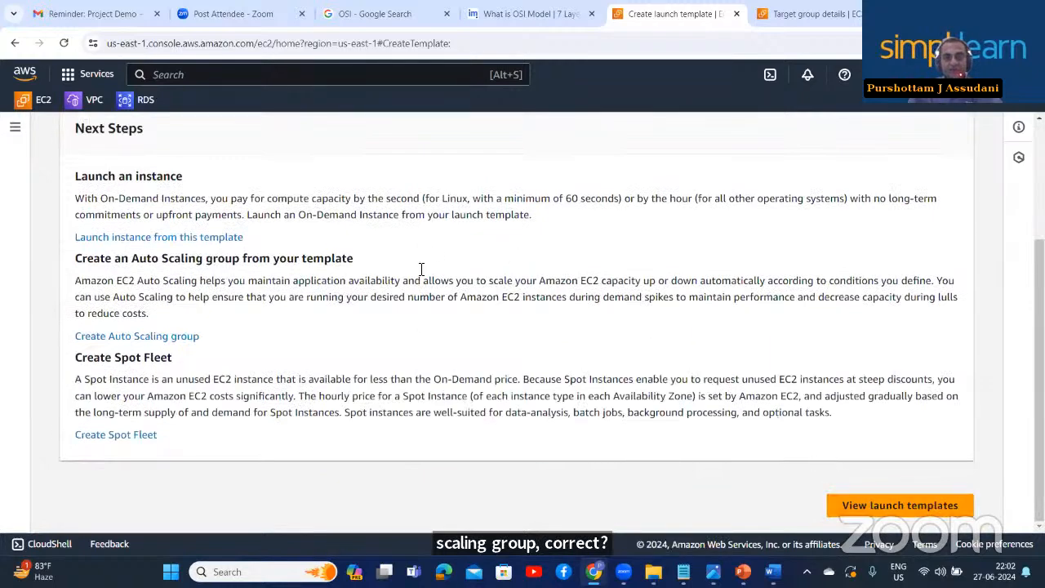
scroll(420, 277, up, 3)
click(168, 139)
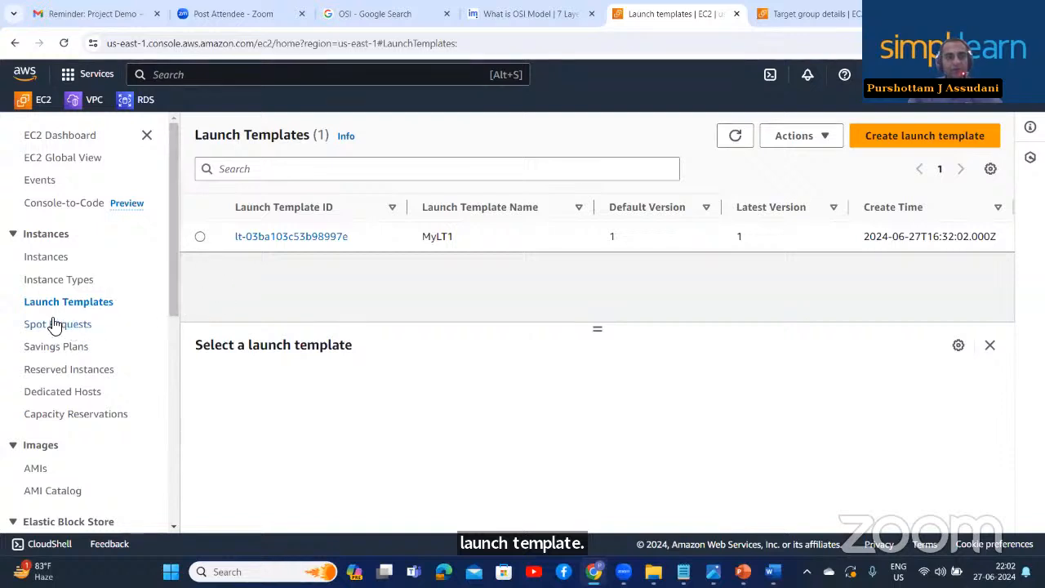
scroll(100, 335, down, 2)
scroll(99, 335, up, 2)
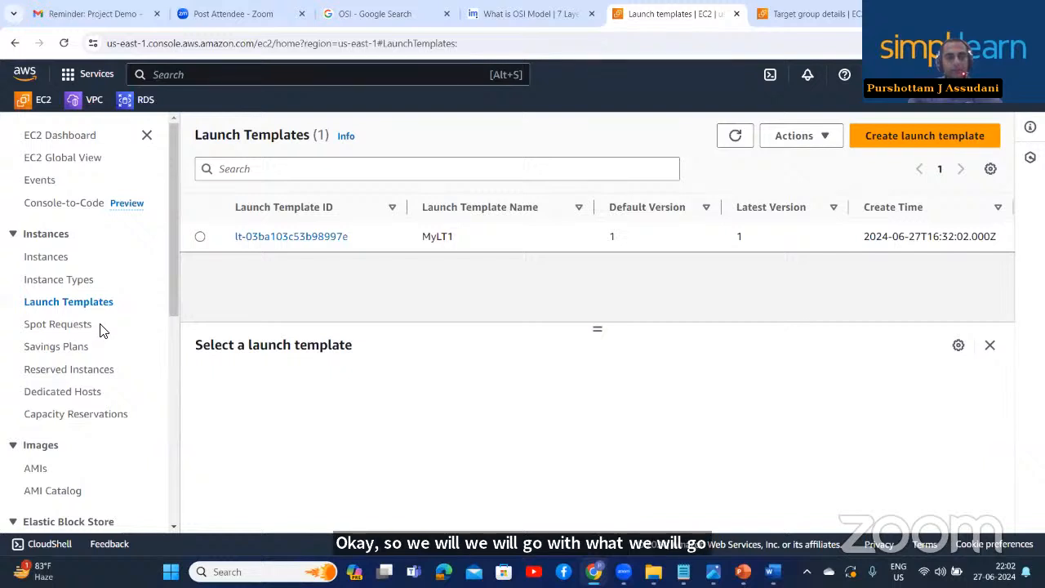
Step: Start creating an Auto Scaling group in EC2 and name it ASG1
scroll(100, 323, down, 6)
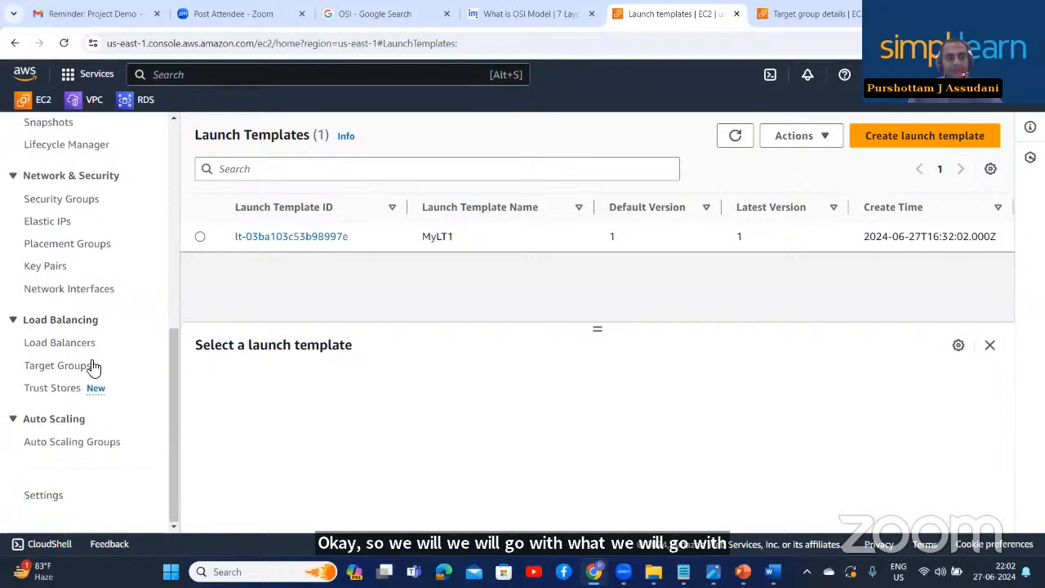
click(70, 444)
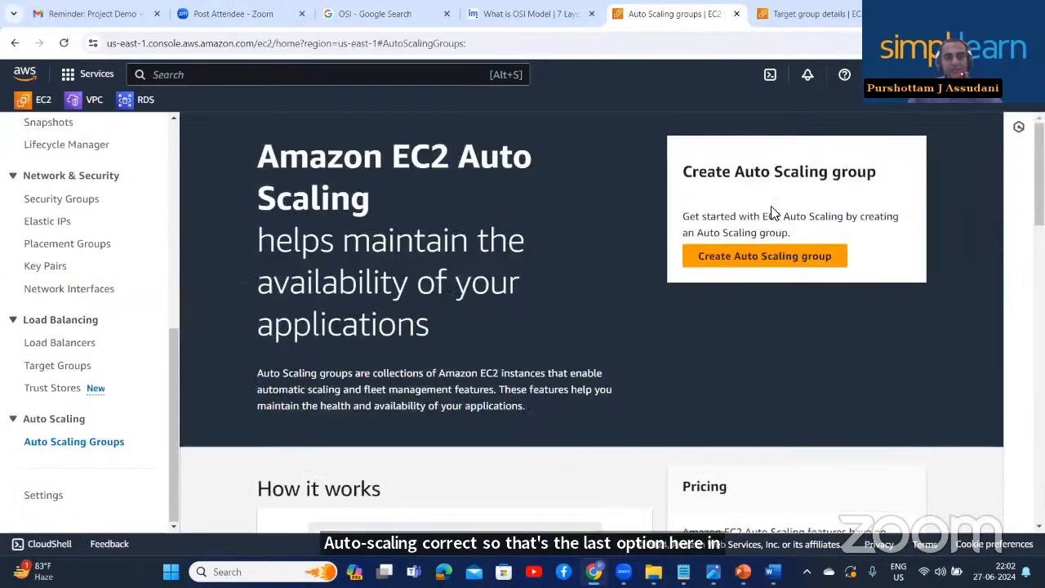
click(773, 265)
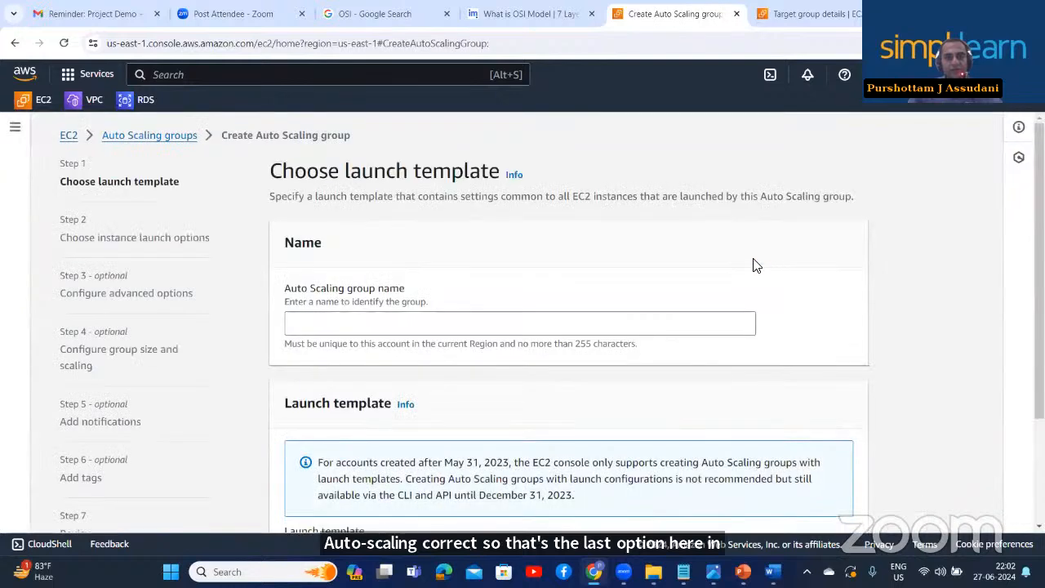
click(327, 322)
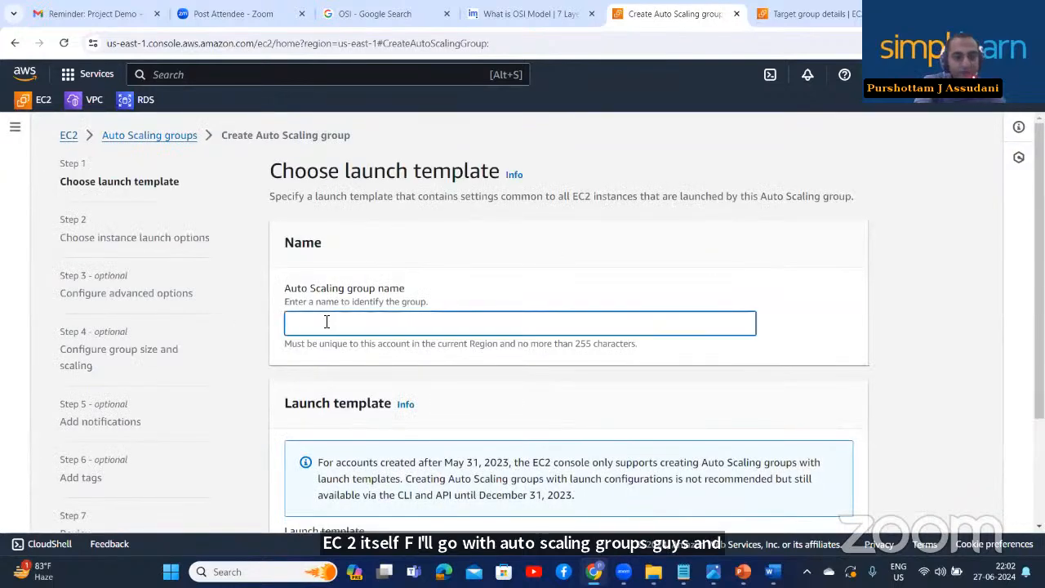
text(ASG1)
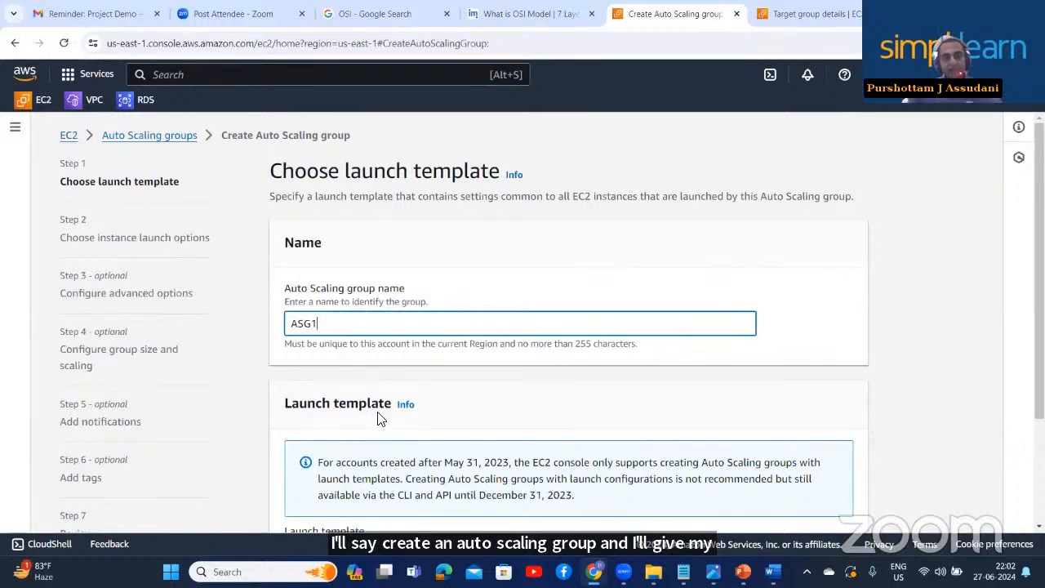
Step: Choose launch template MyLT1 for the group, review its details and continue to the instance launch options
scroll(351, 388, down, 2)
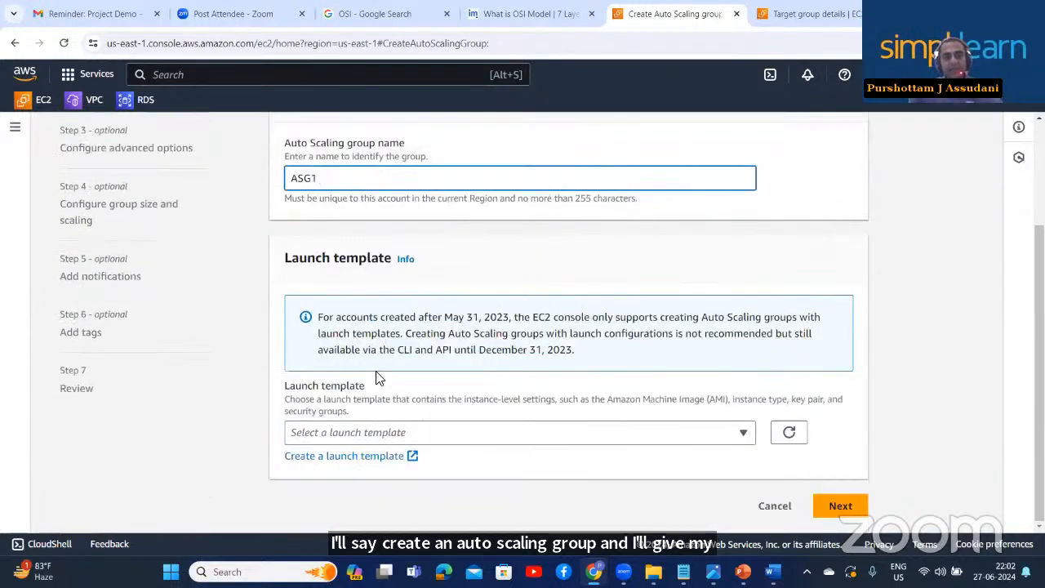
click(403, 434)
click(316, 408)
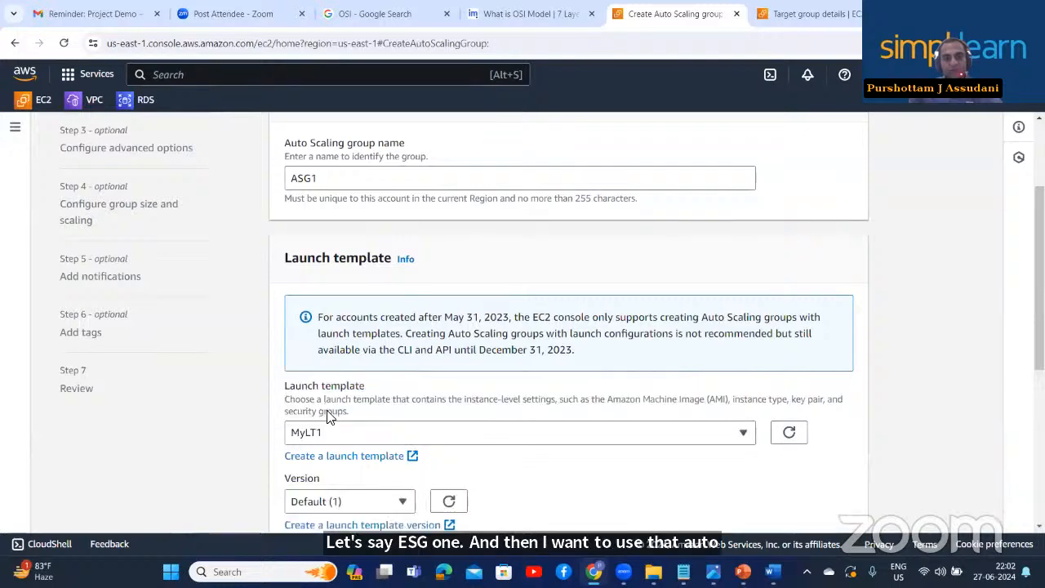
scroll(392, 451, down, 3)
scroll(390, 449, up, 2)
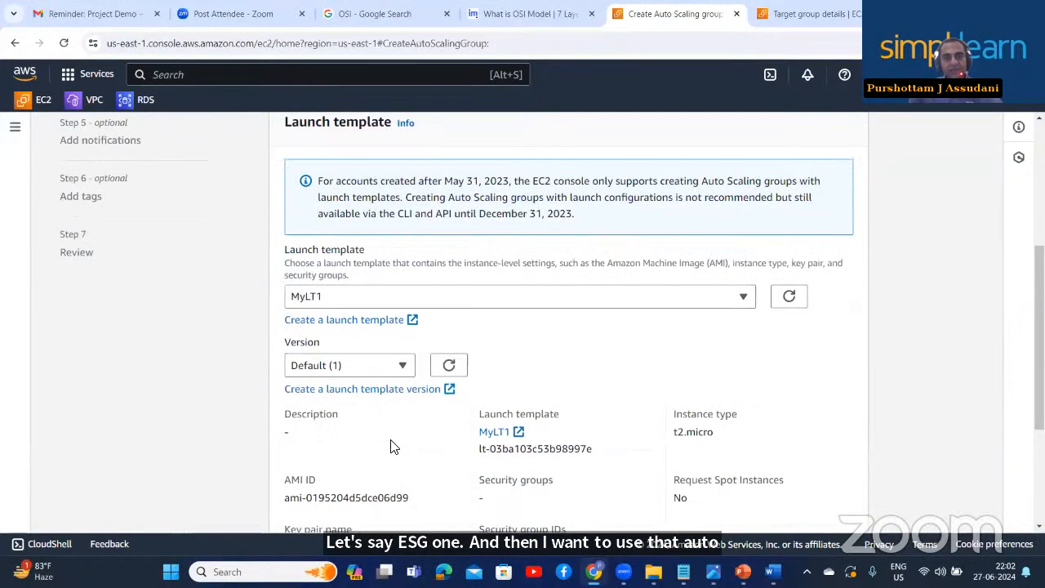
scroll(392, 449, down, 2)
scroll(392, 448, down, 1)
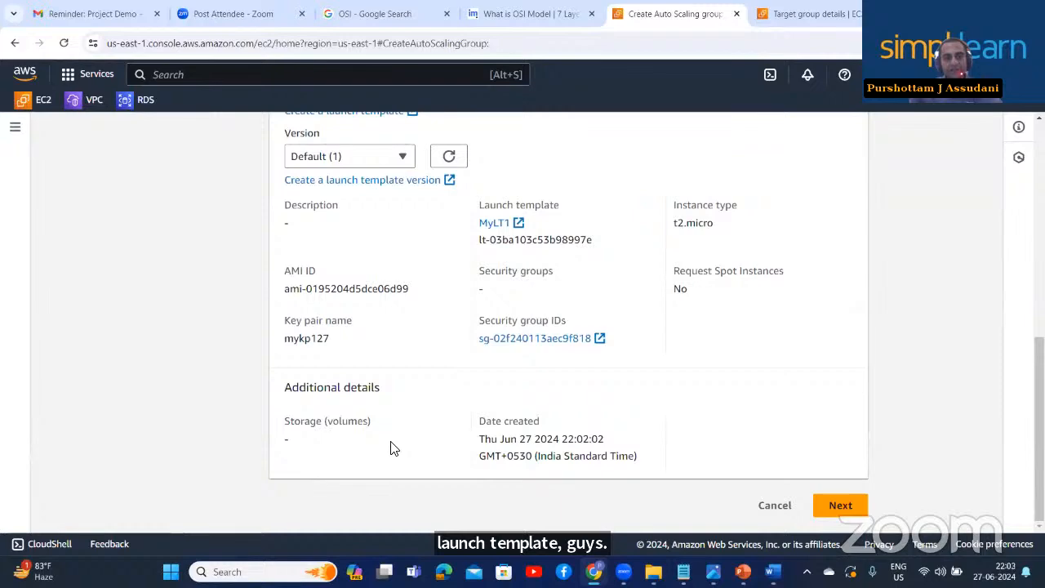
scroll(525, 397, up, 2)
scroll(523, 397, up, 2)
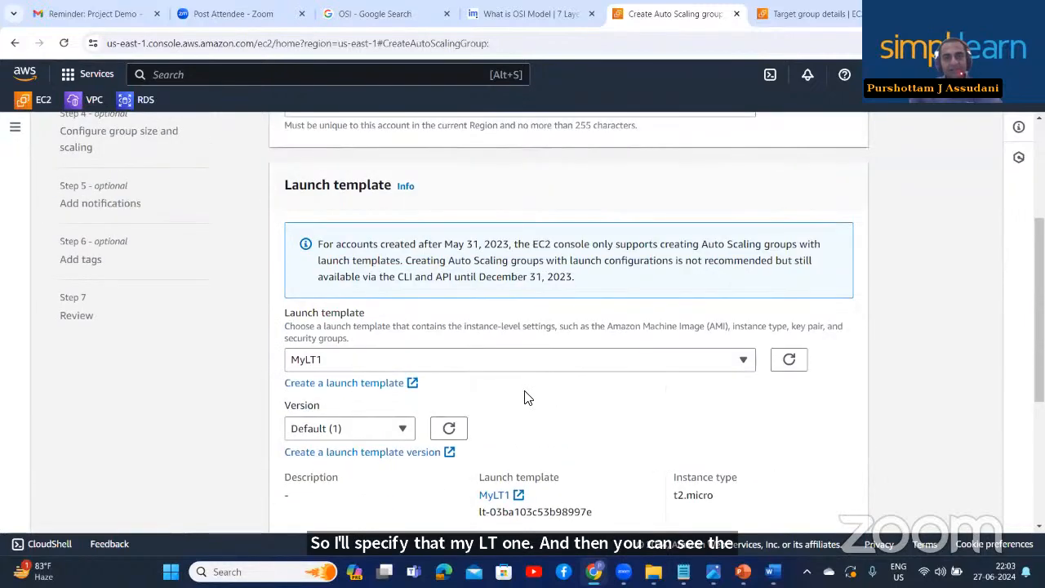
scroll(523, 399, down, 4)
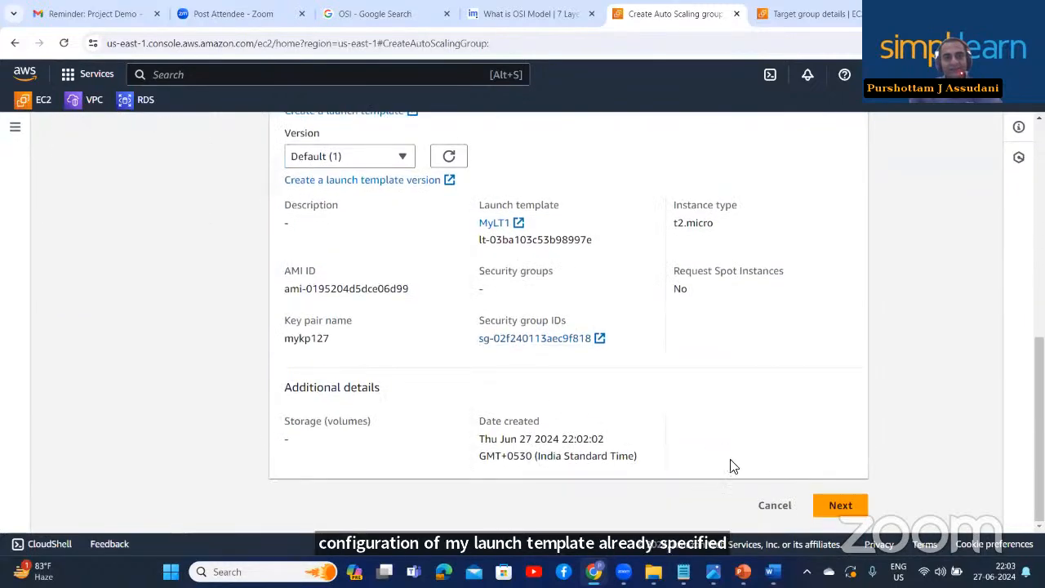
click(837, 504)
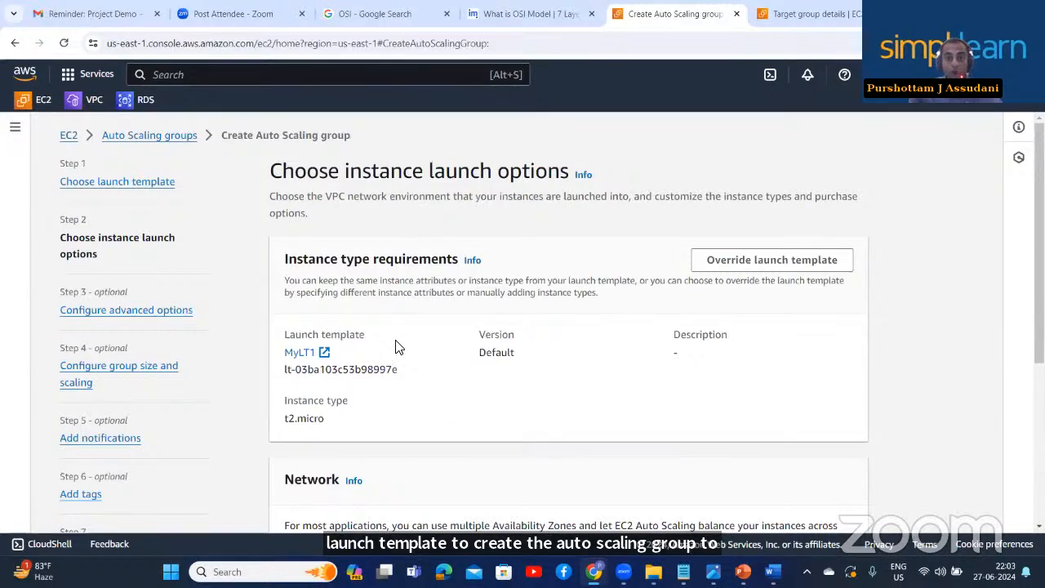
Step: Examine the instance attribute options for overriding the launch template and reset the requirements to the launch template
click(777, 261)
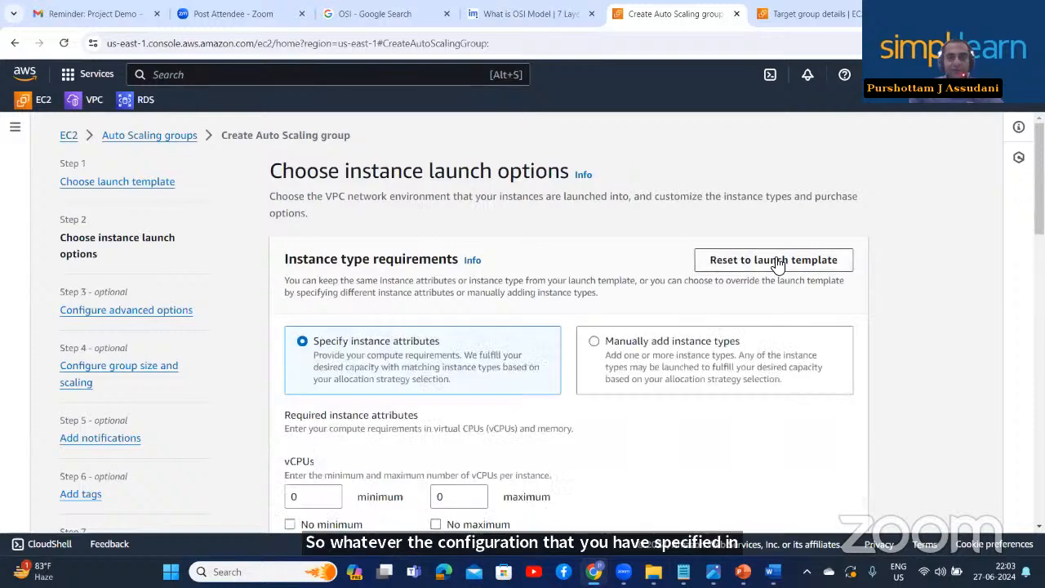
scroll(311, 461, down, 2)
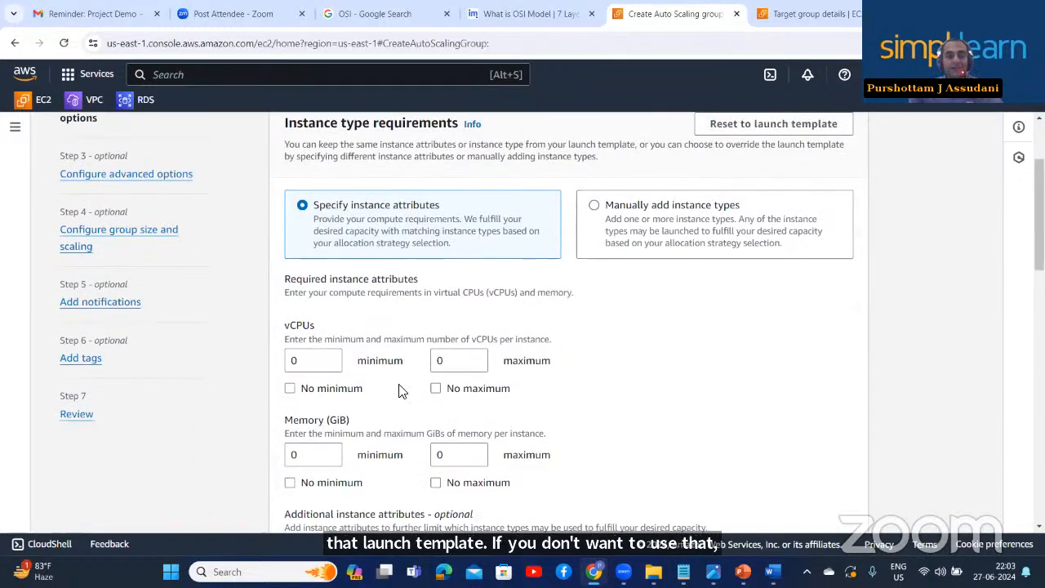
scroll(384, 392, down, 1)
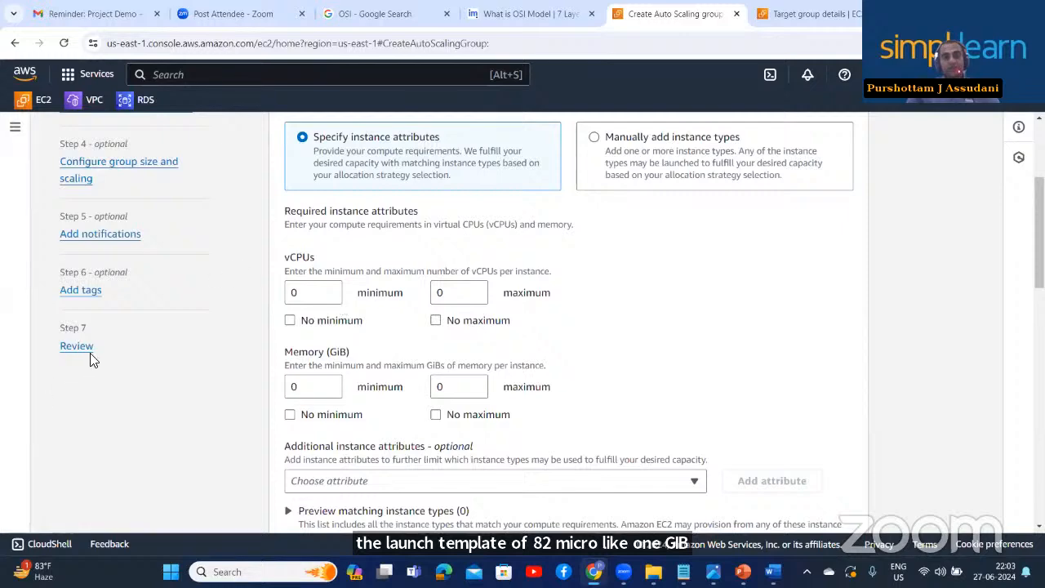
scroll(380, 294, up, 2)
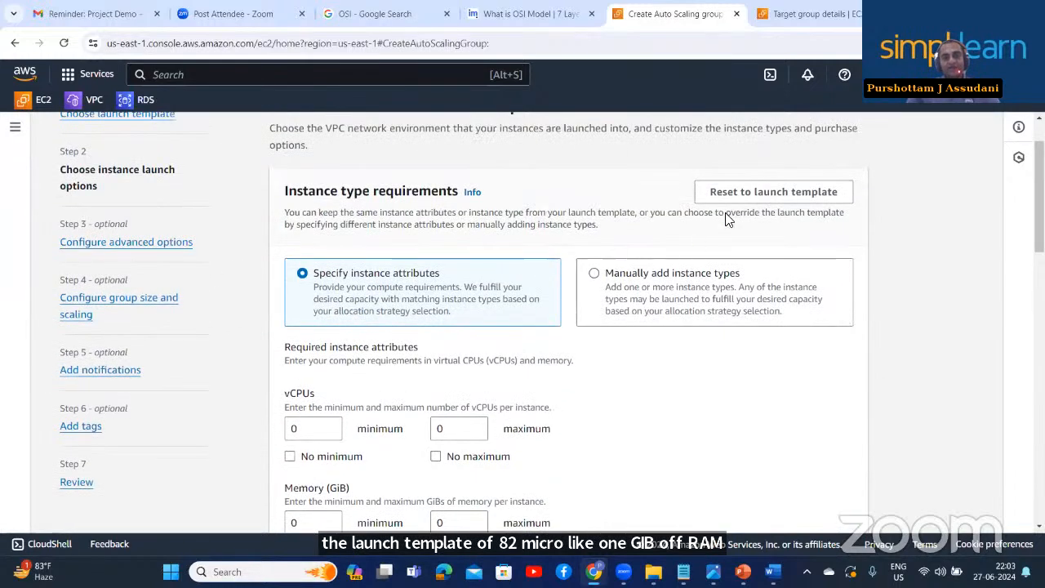
scroll(710, 242, down, 4)
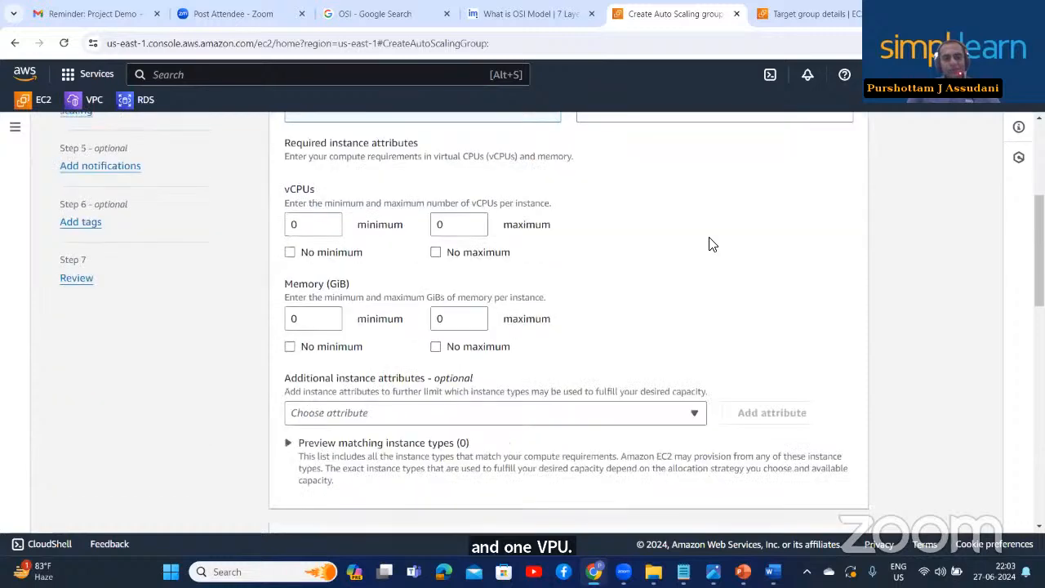
scroll(711, 242, up, 6)
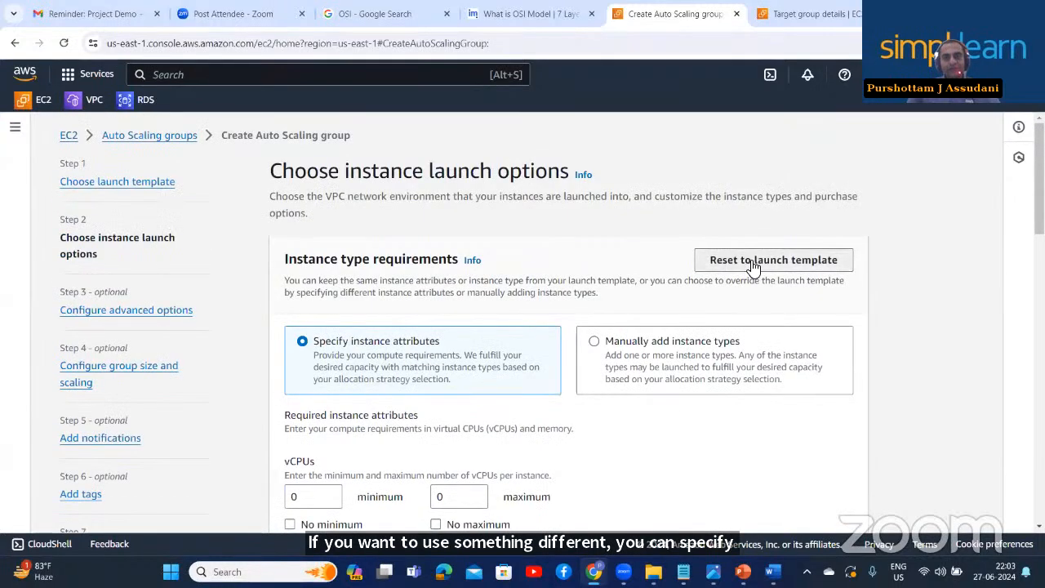
click(753, 266)
Step: Add all six default subnets, us-east-1a through us-east-1f, to the Auto Scaling group's Availability Zones in the default VPC
scroll(441, 379, down, 3)
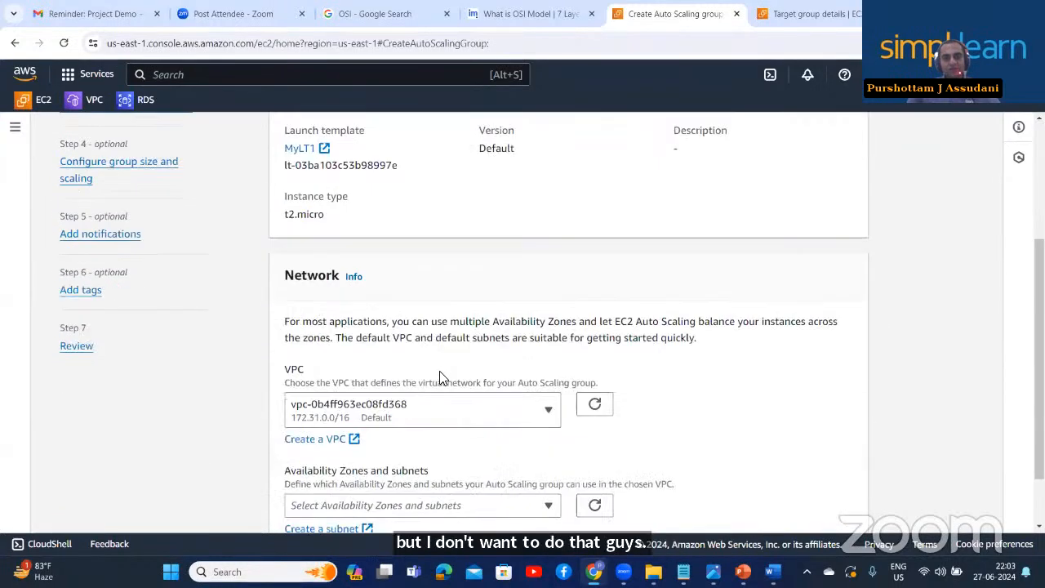
scroll(439, 378, down, 2)
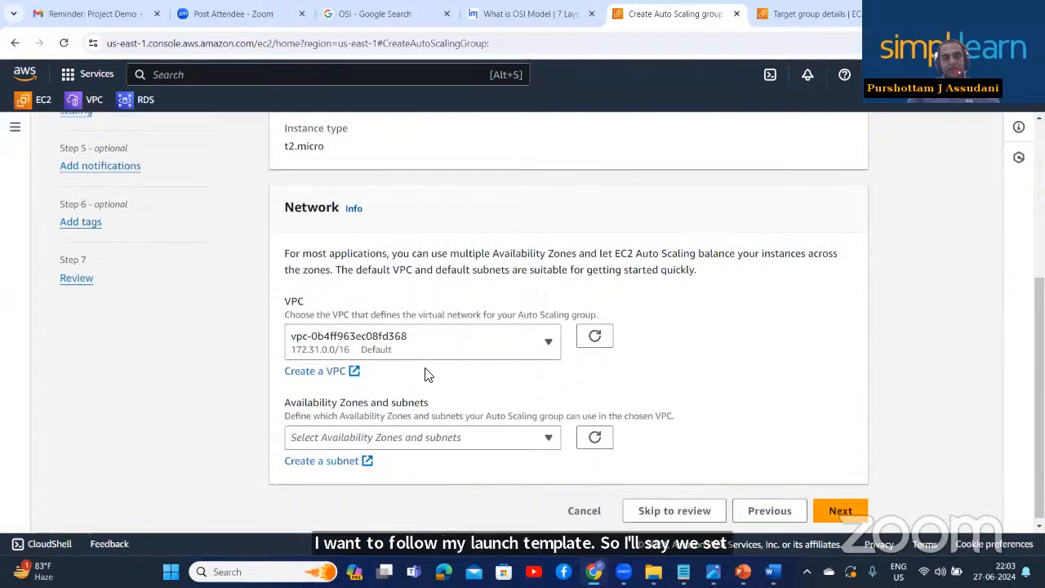
click(424, 441)
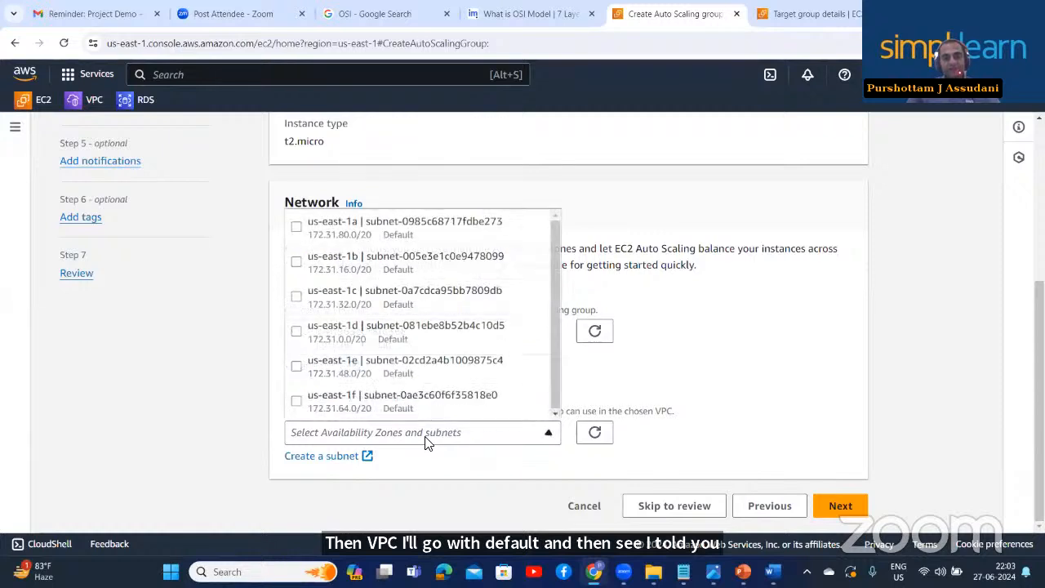
click(296, 227)
click(297, 262)
click(297, 297)
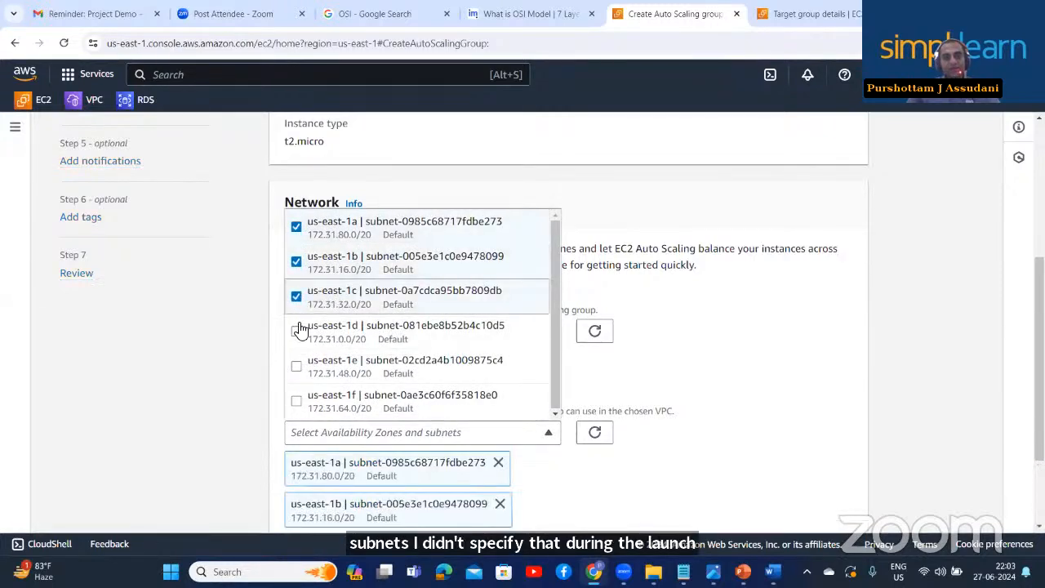
click(297, 330)
click(297, 366)
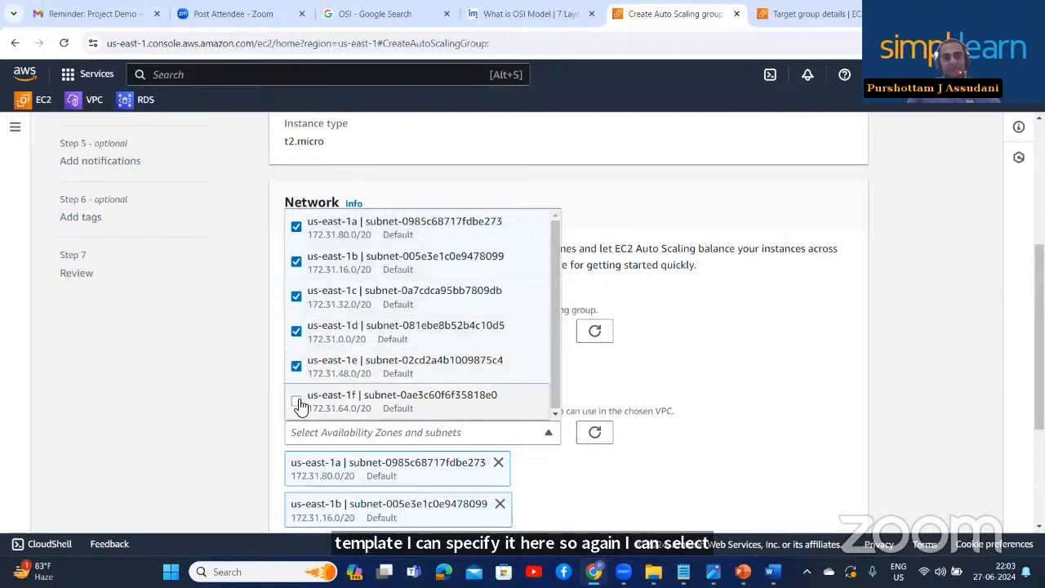
click(297, 402)
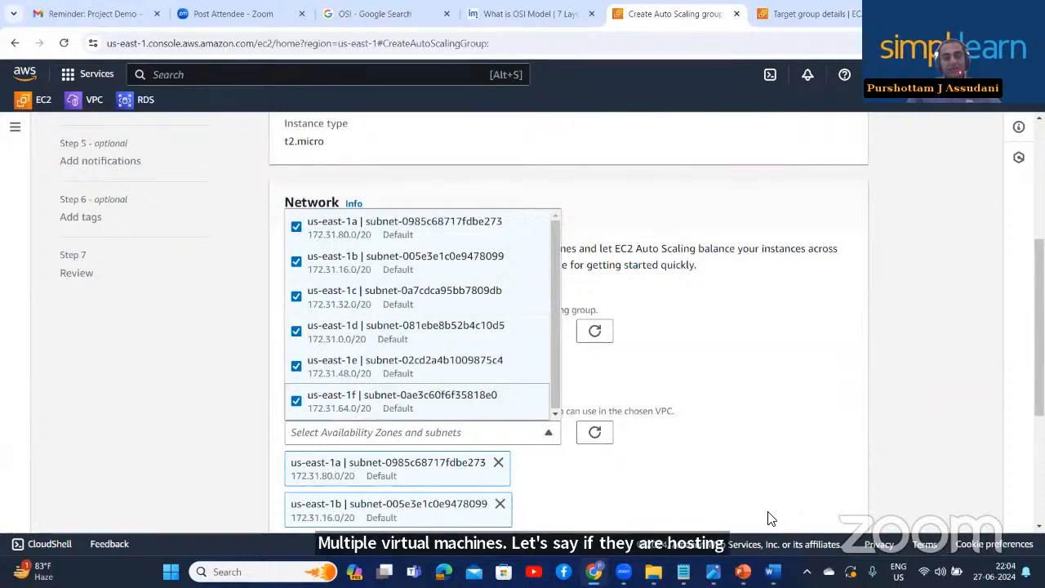
Step: View the load balancer diagram LB.png and return to the Auto Scaling group's network settings in the browser
mouse_move(743, 572)
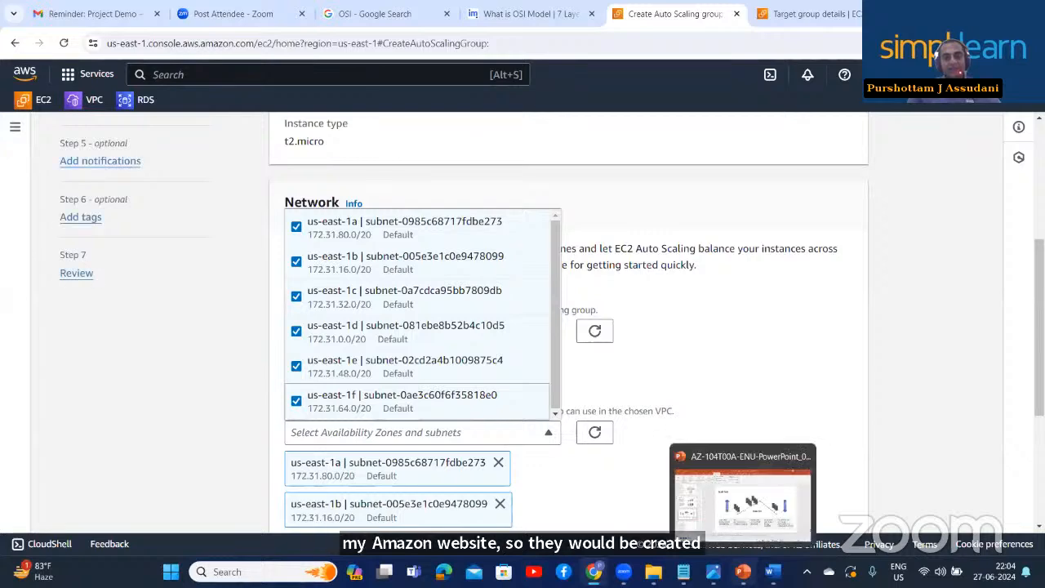
click(713, 572)
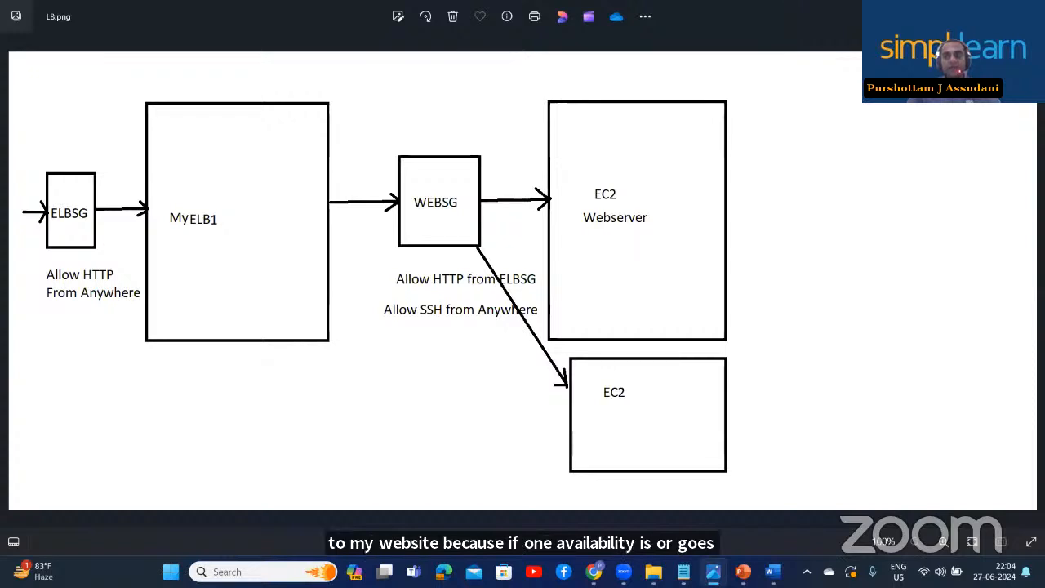
click(713, 572)
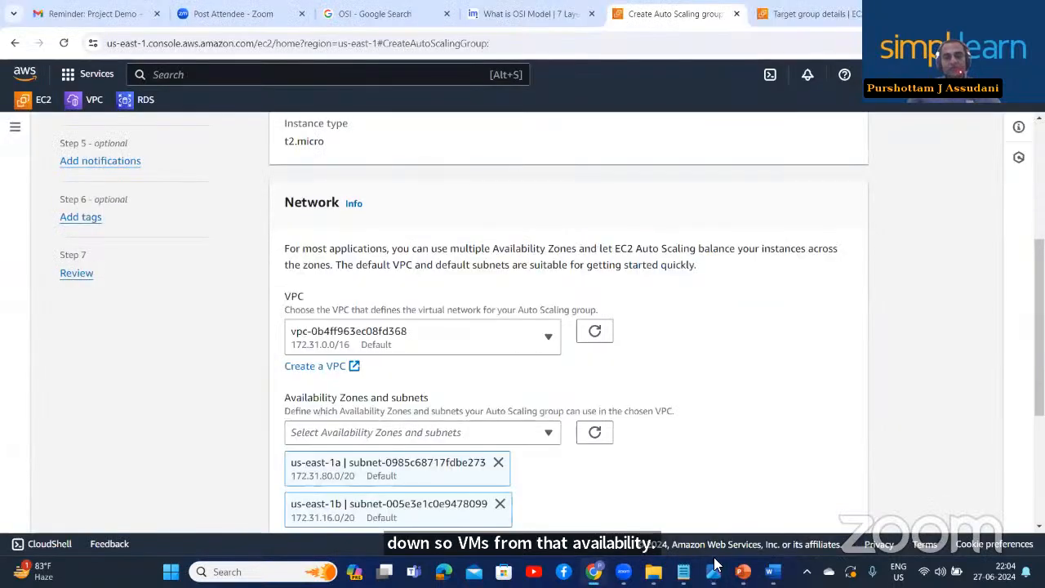
Step: Accept the network settings, continue to the advanced options and choose to attach the group to an existing load balancer
scroll(572, 476, down, 3)
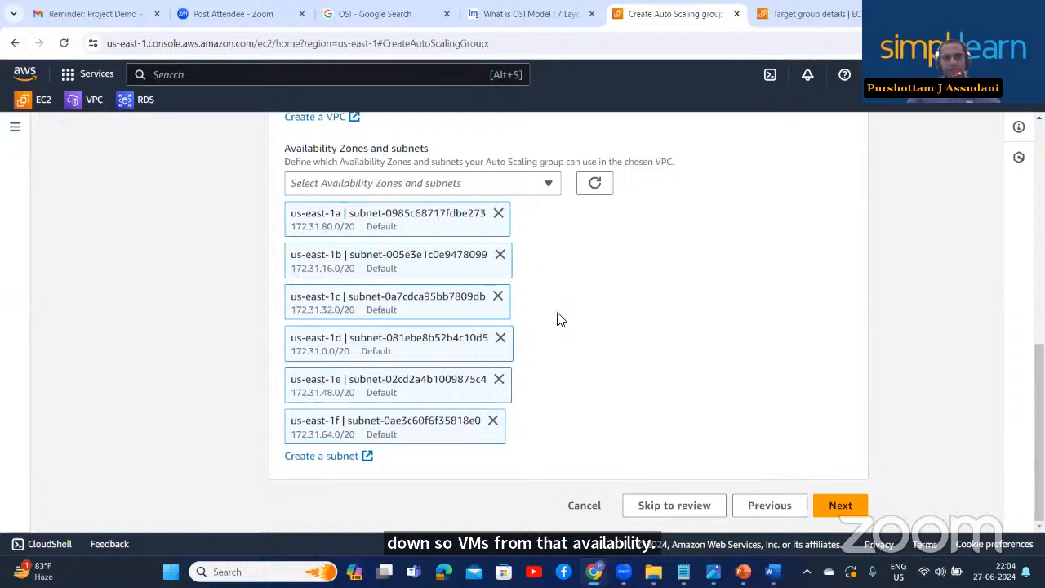
click(837, 506)
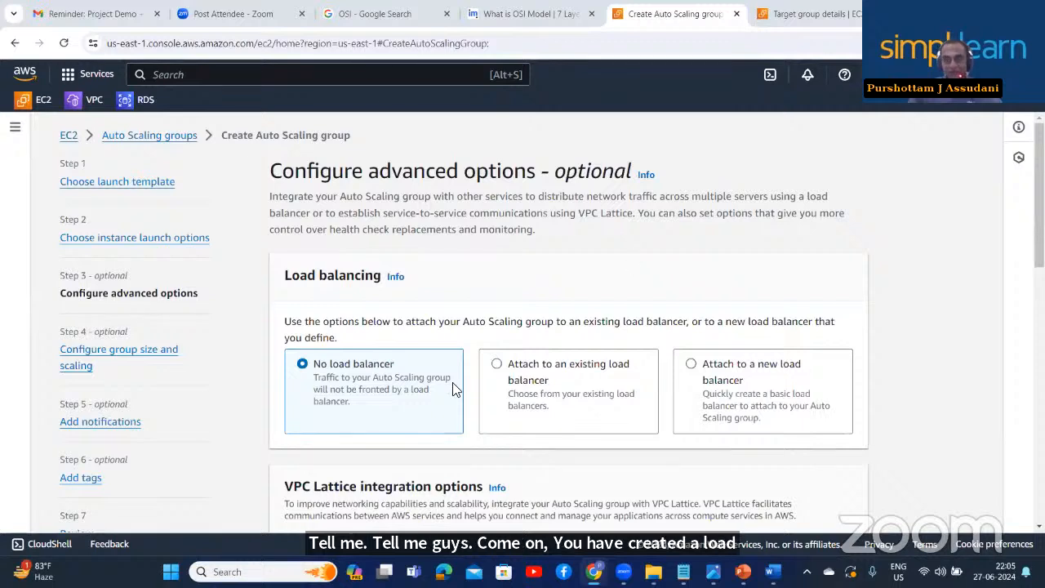
click(501, 372)
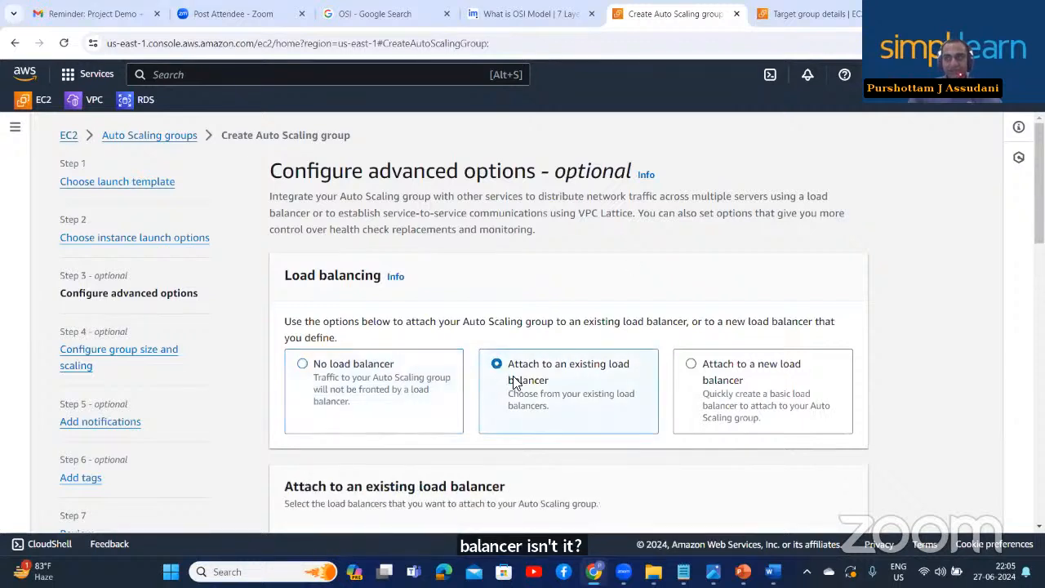
Step: Attach target group MyTGP1 of Application Load Balancer MyLB1 to the Auto Scaling group
scroll(582, 290, down, 3)
scroll(466, 345, down, 4)
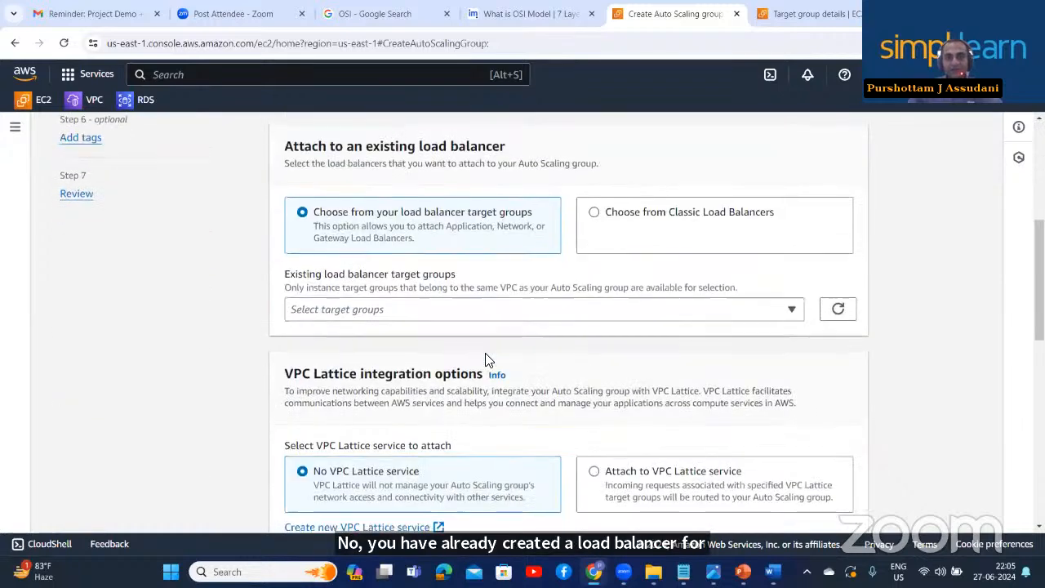
scroll(492, 308, up, 4)
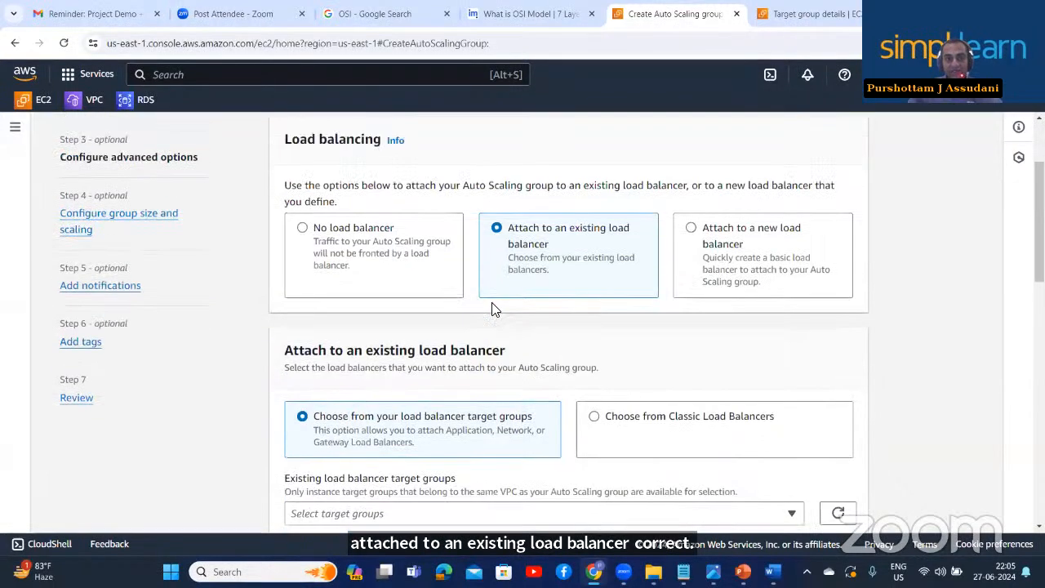
scroll(495, 306, down, 3)
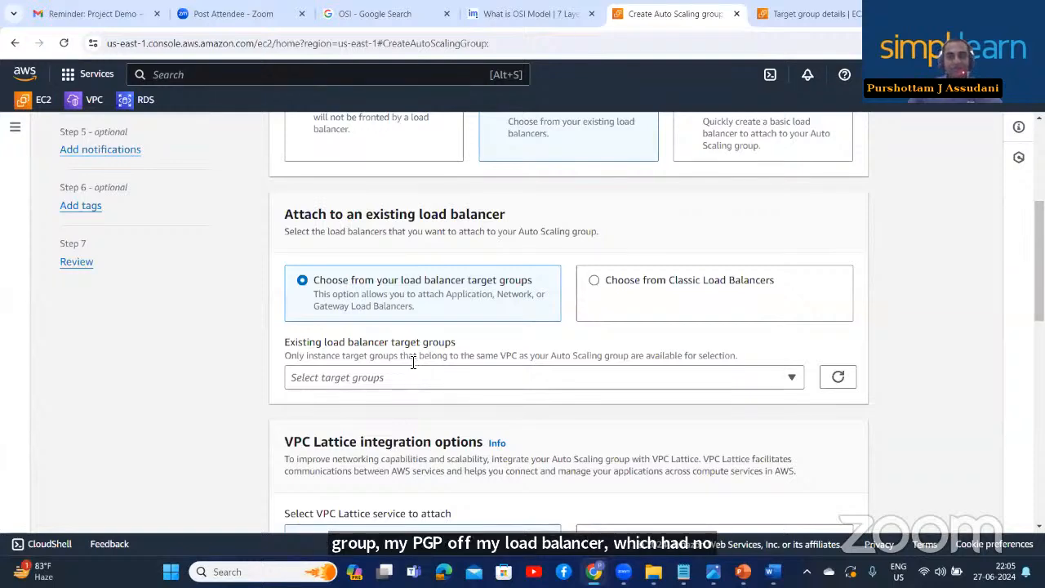
scroll(441, 309, up, 3)
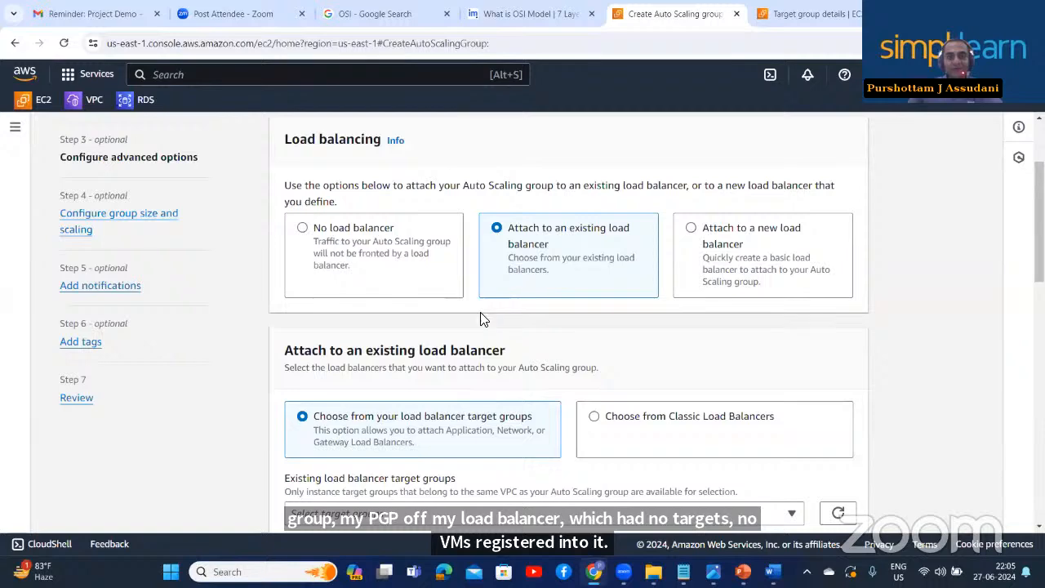
scroll(481, 319, down, 2)
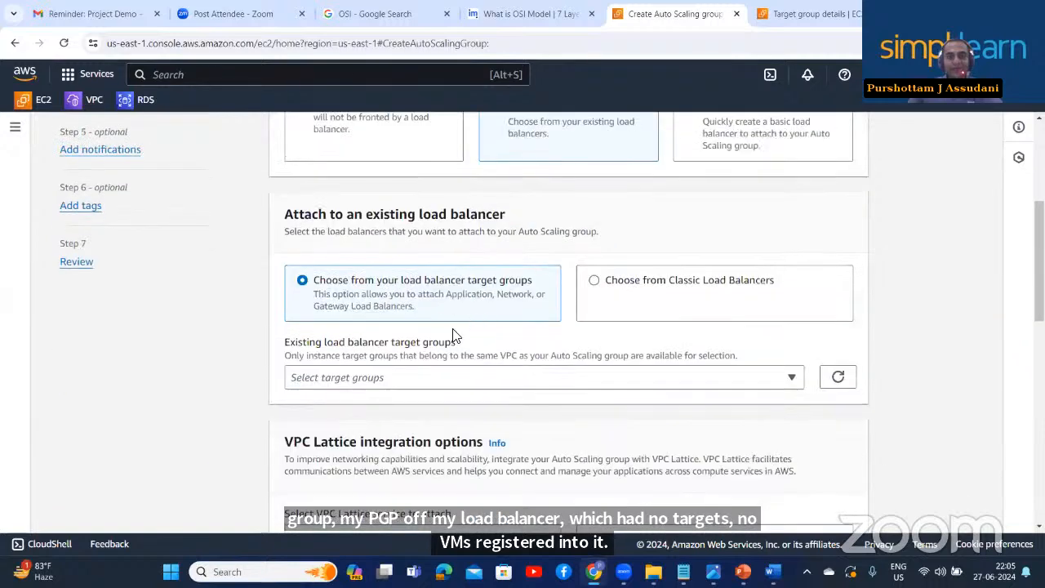
click(417, 382)
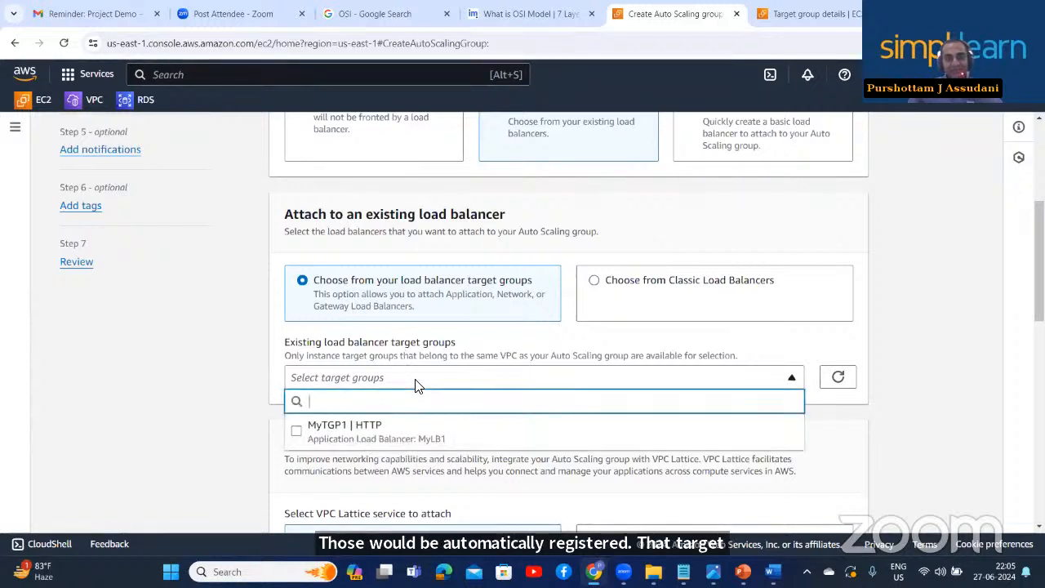
click(300, 433)
Step: Turn on Elastic Load Balancing health checks for the group and continue to the group size and scaling settings
scroll(372, 400, down, 2)
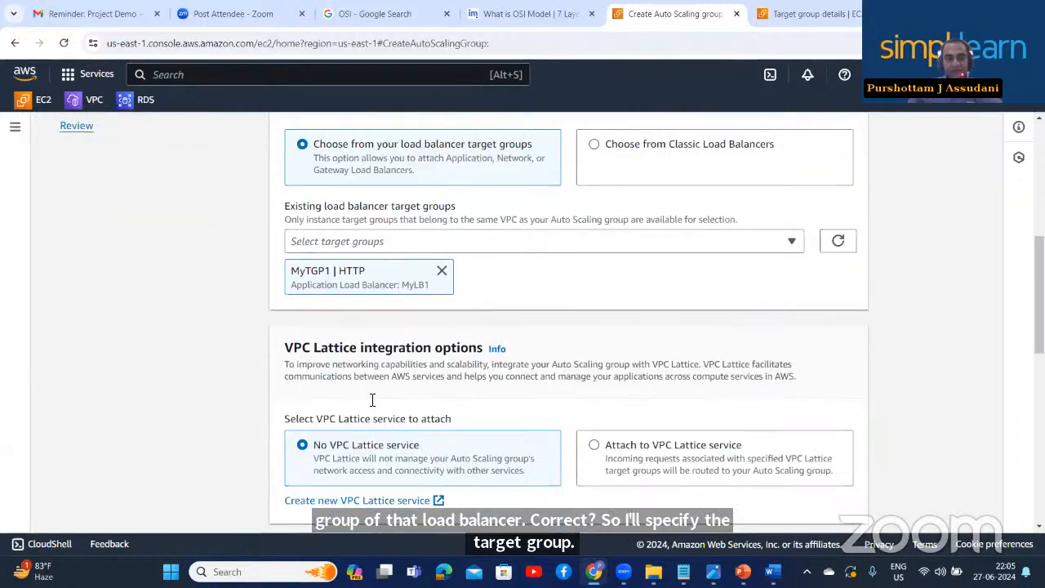
scroll(371, 400, down, 6)
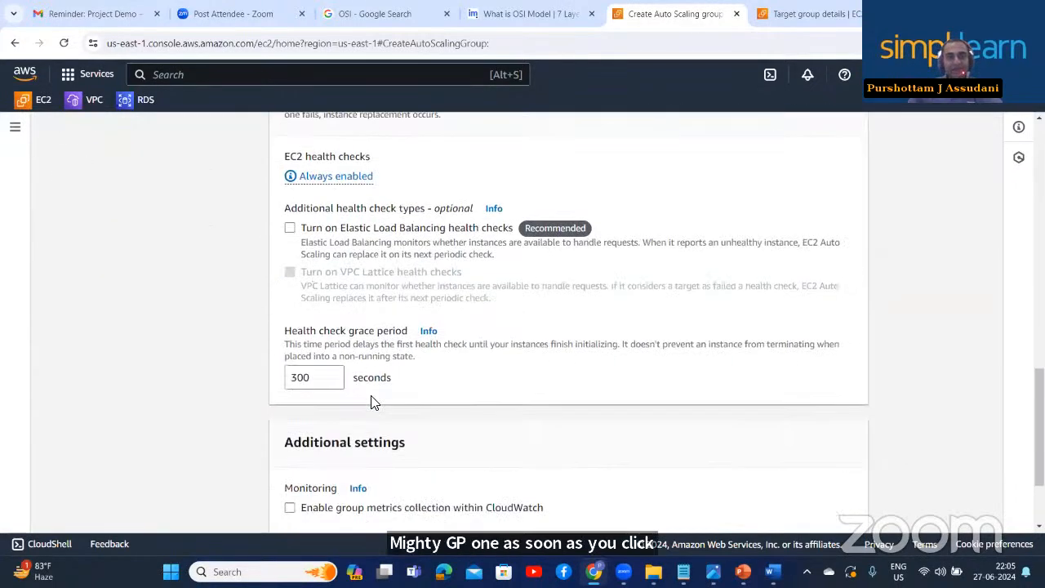
scroll(372, 400, up, 1)
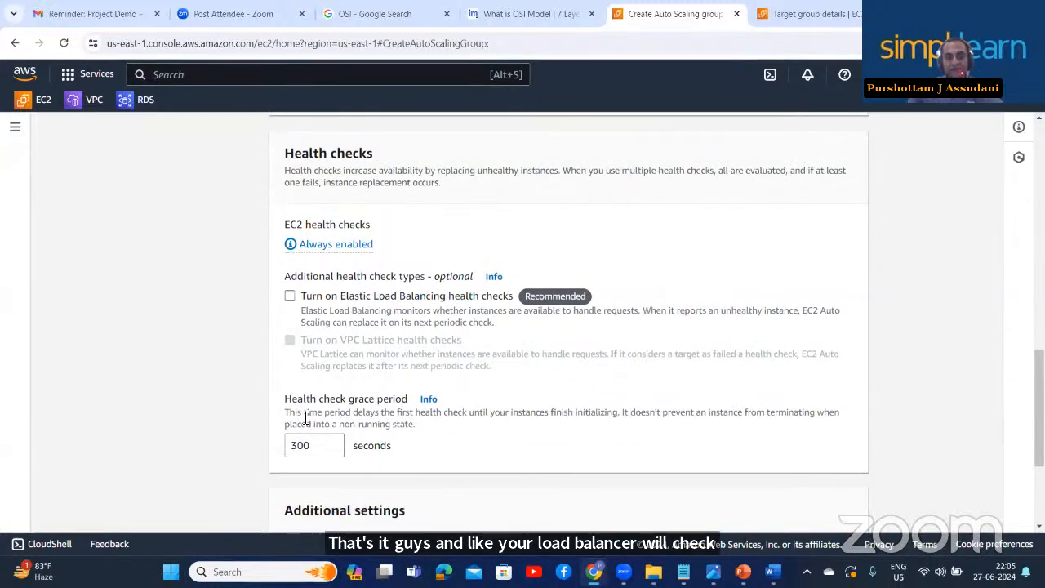
click(289, 297)
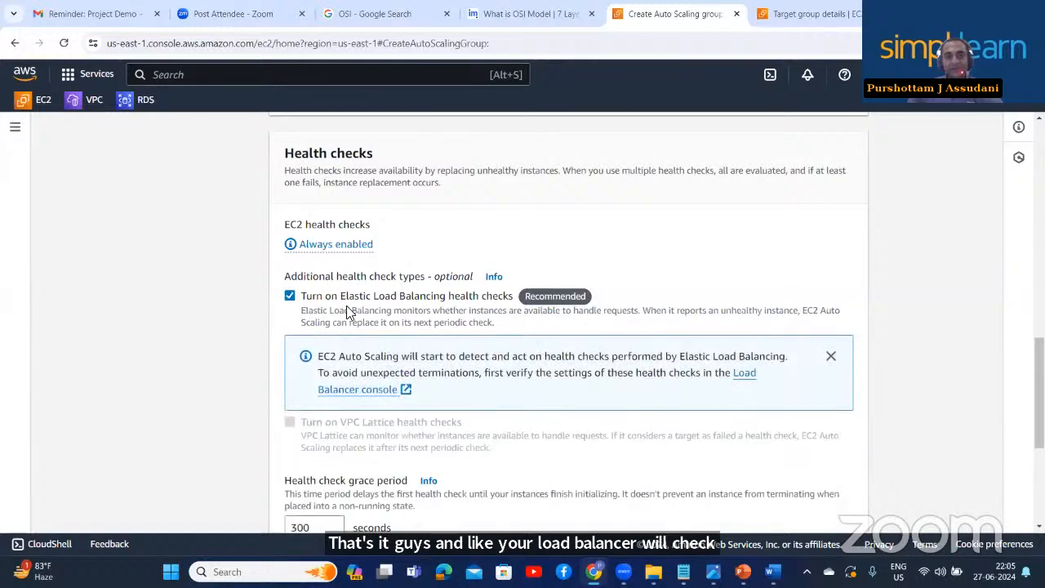
scroll(428, 359, down, 4)
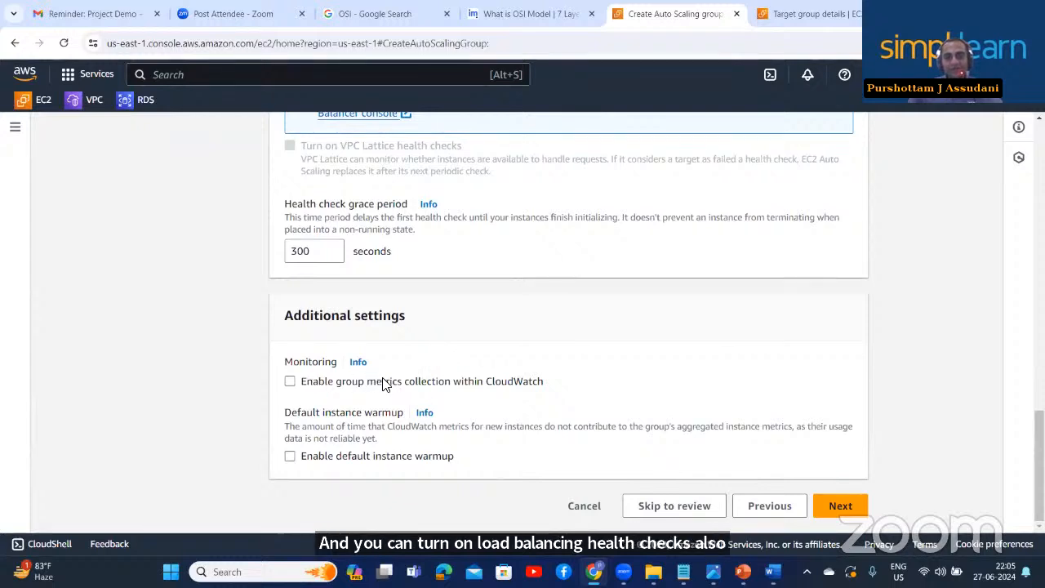
click(842, 506)
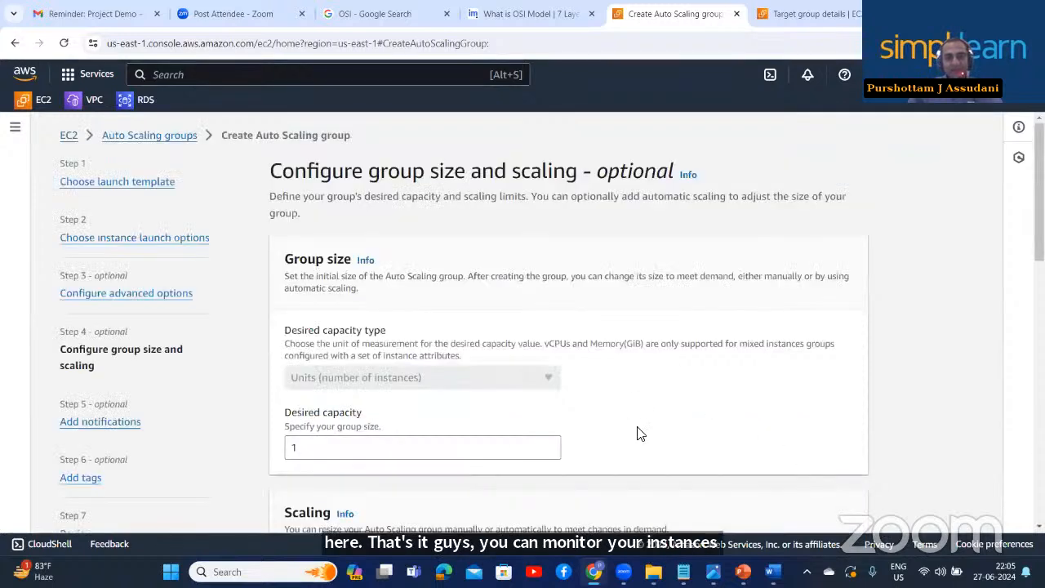
Step: Review the group size and scaling settings and set the group's desired capacity to 2
scroll(390, 351, down, 2)
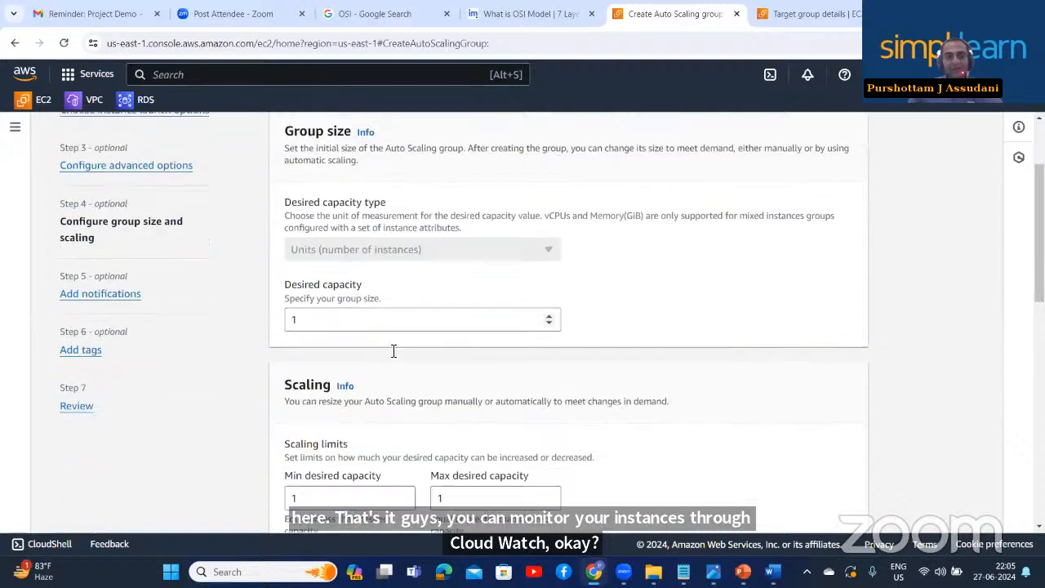
scroll(391, 357, up, 2)
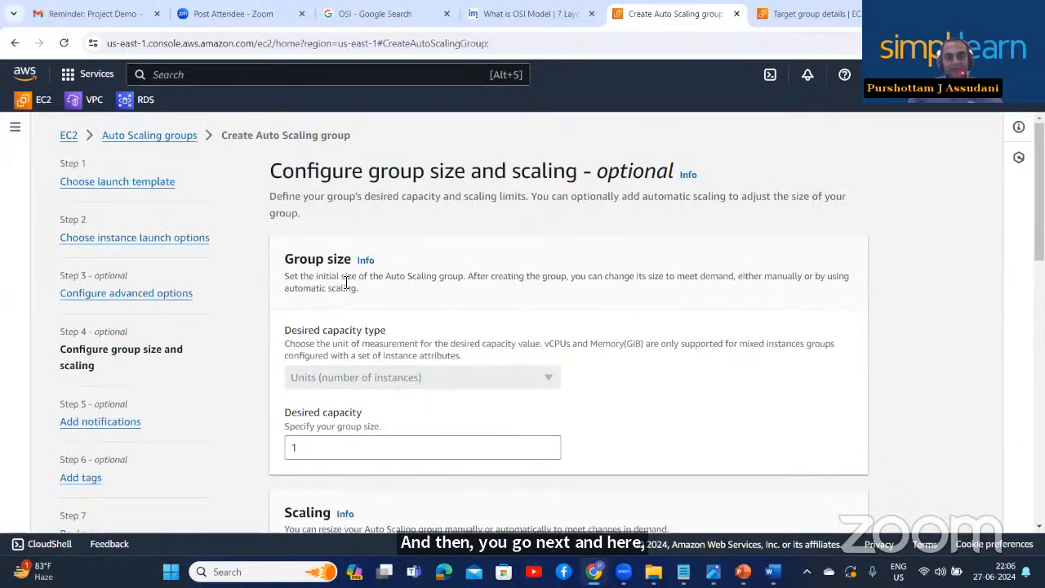
scroll(346, 297, down, 2)
scroll(348, 296, up, 2)
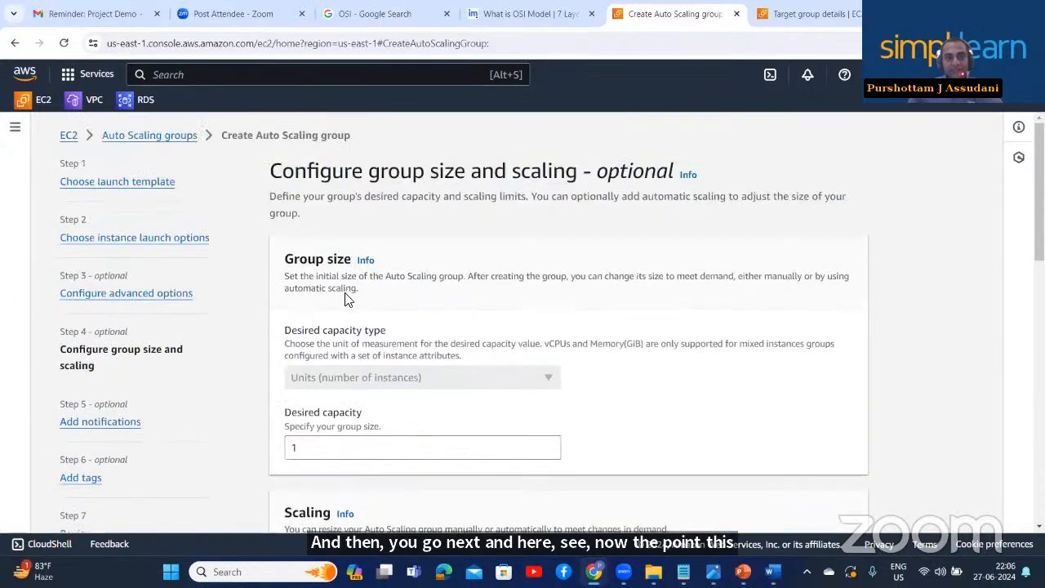
scroll(345, 301, down, 4)
scroll(344, 301, up, 2)
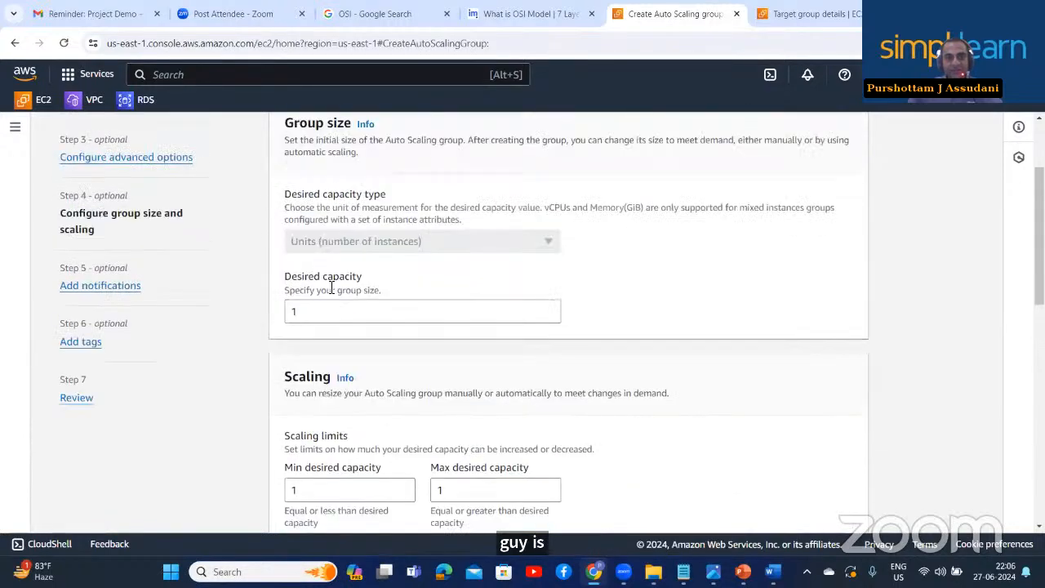
drag(301, 315, 285, 311)
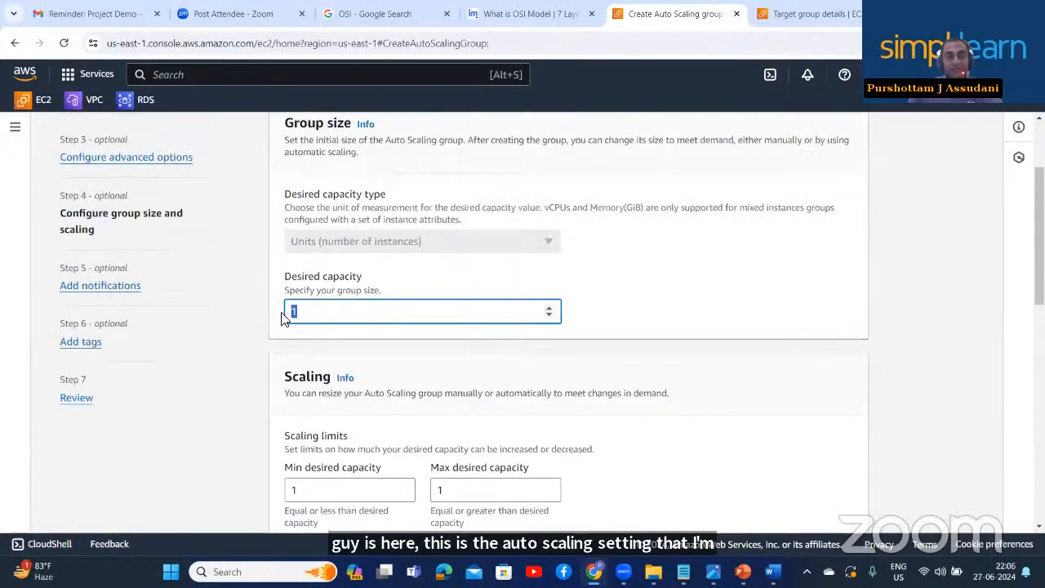
text(2)
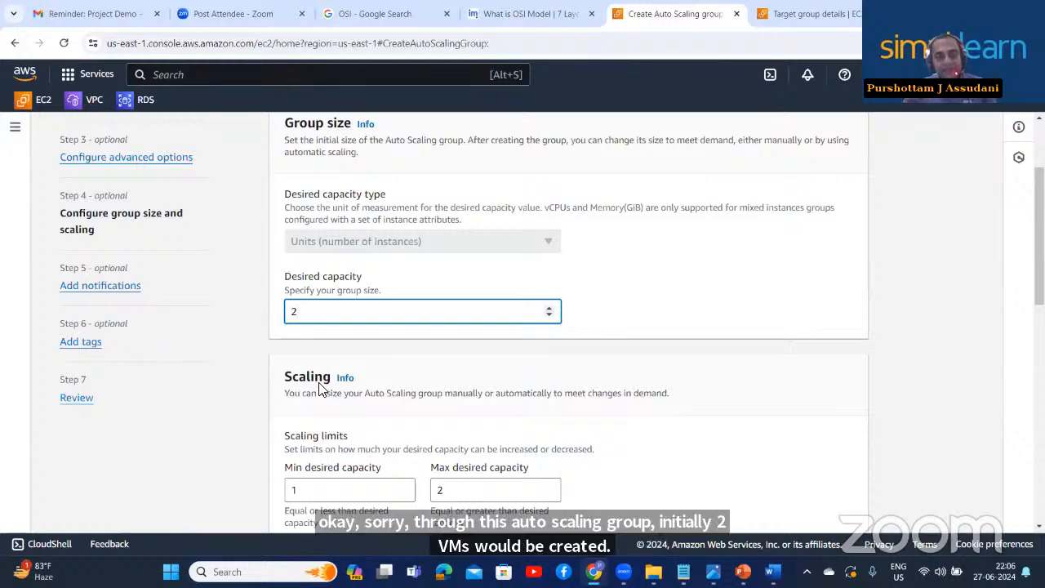
Step: Switch to PowerPoint to view the Autoscale slide on minimum and maximum VMs, and return to the group's scaling limits in the browser
scroll(329, 412, down, 2)
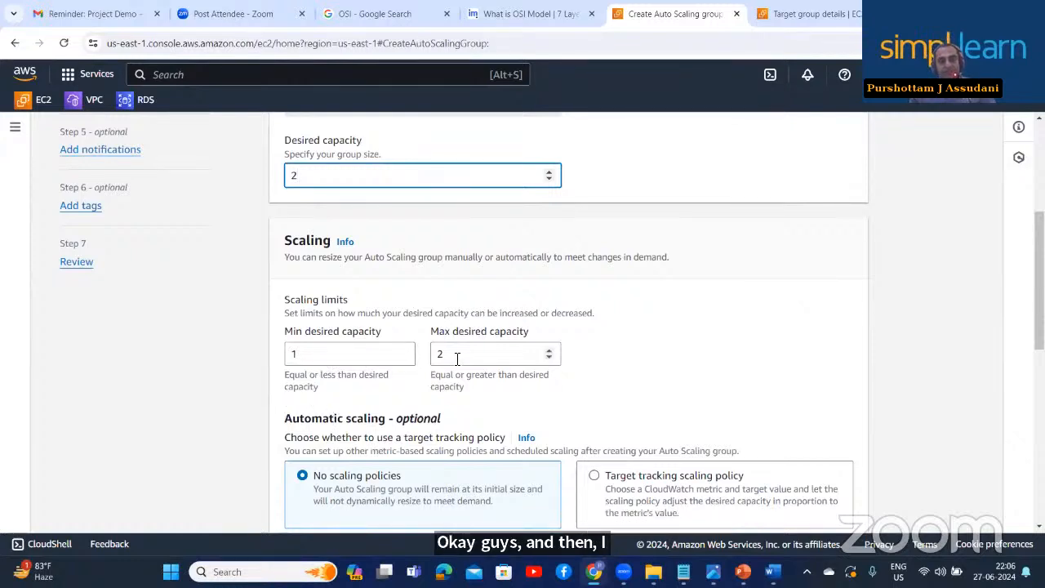
click(742, 572)
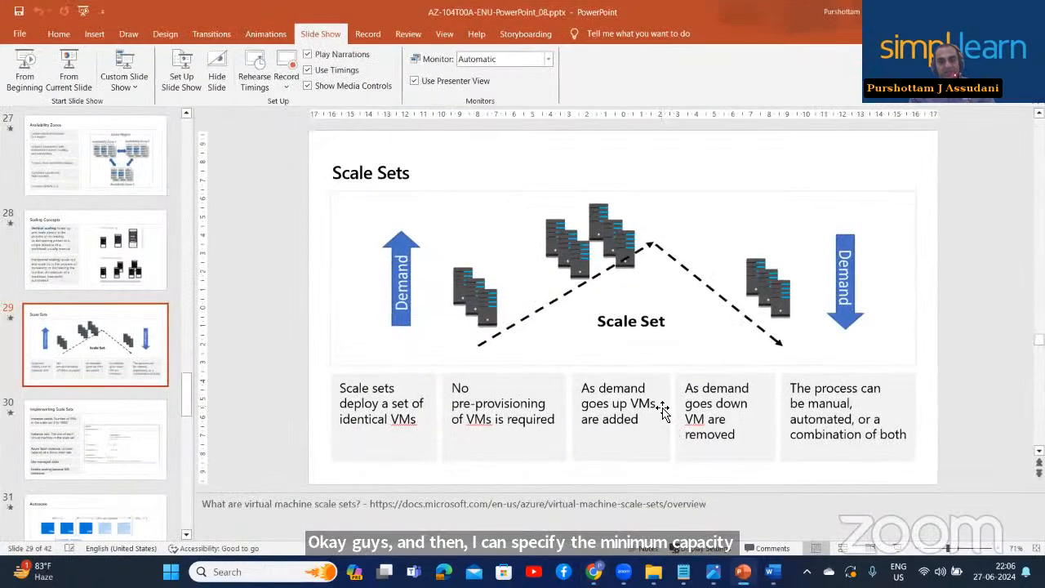
scroll(663, 411, up, 1)
scroll(663, 411, down, 2)
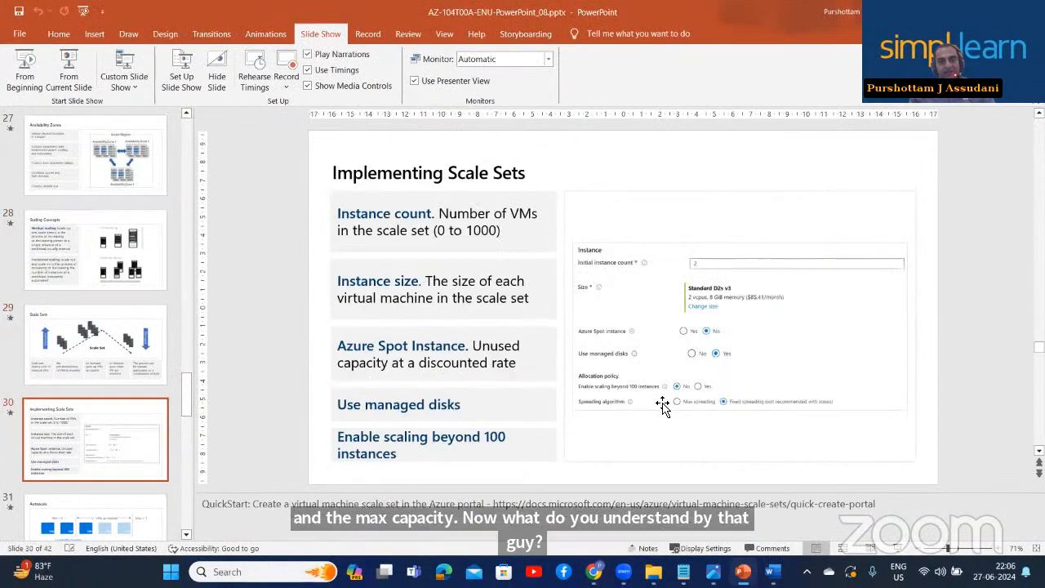
scroll(663, 405, down, 2)
scroll(664, 405, up, 1)
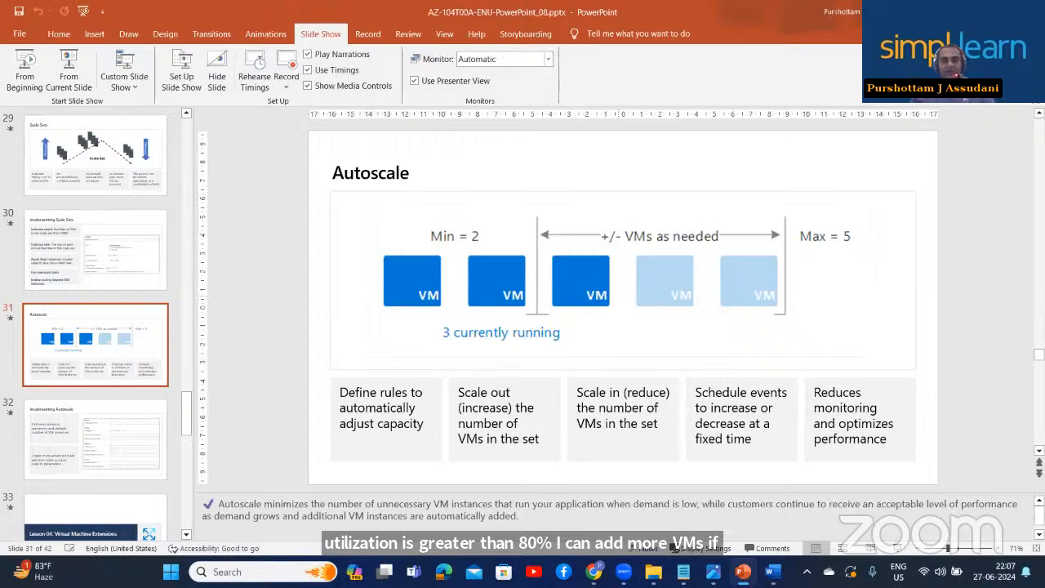
key(alt+Tab)
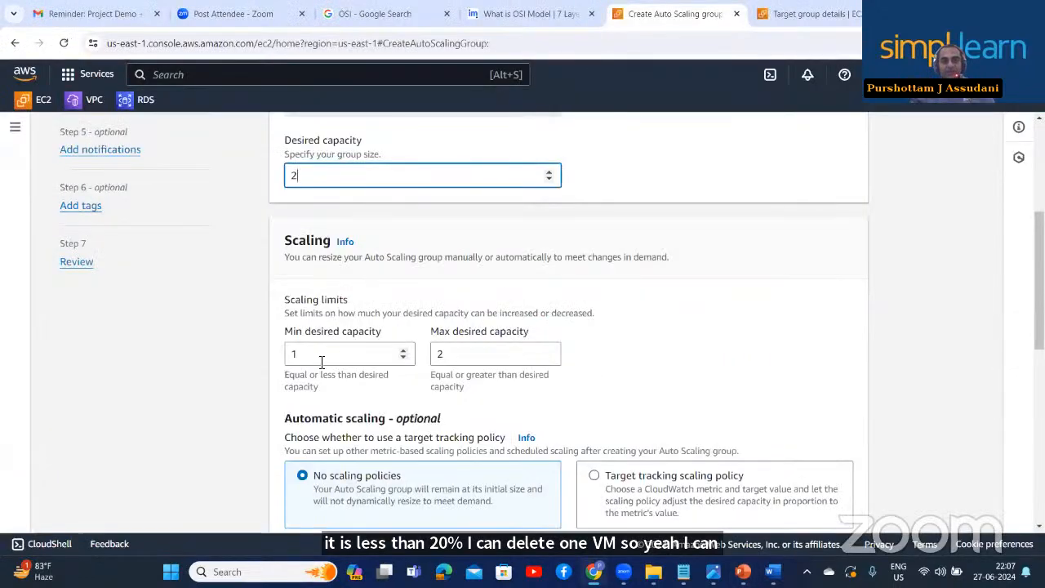
Step: Set the Auto Scaling group's max desired capacity to 3
double_click(443, 354)
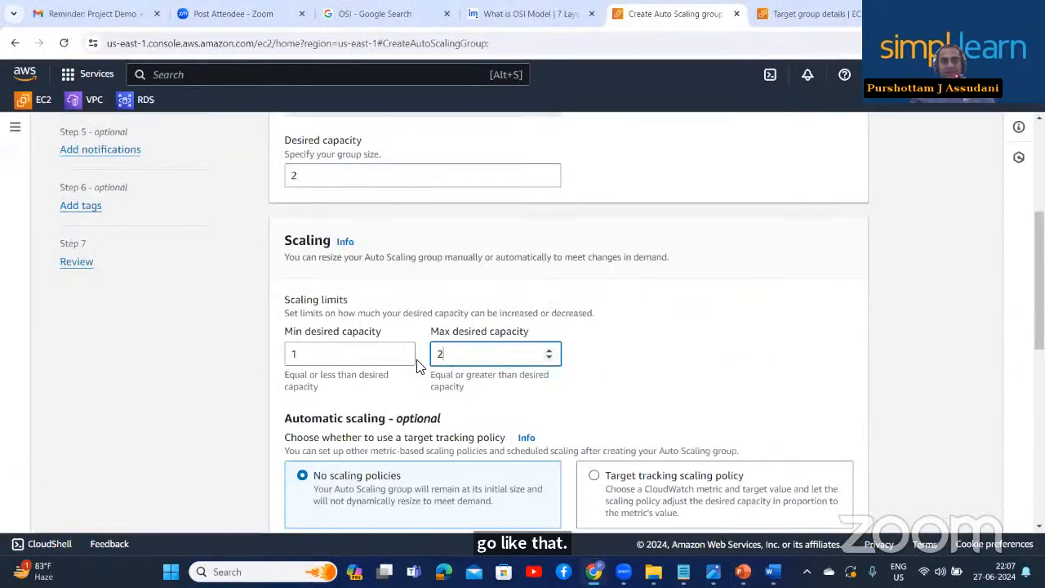
text(3)
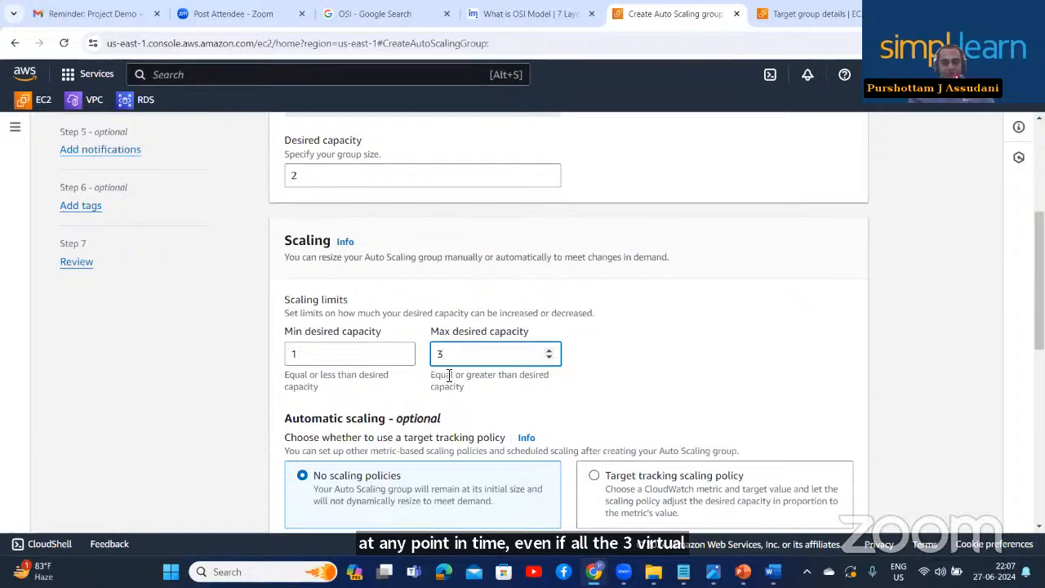
Step: Enable a target tracking scaling policy for the group, with Average CPU utilization as its metric type
scroll(367, 275, down, 1)
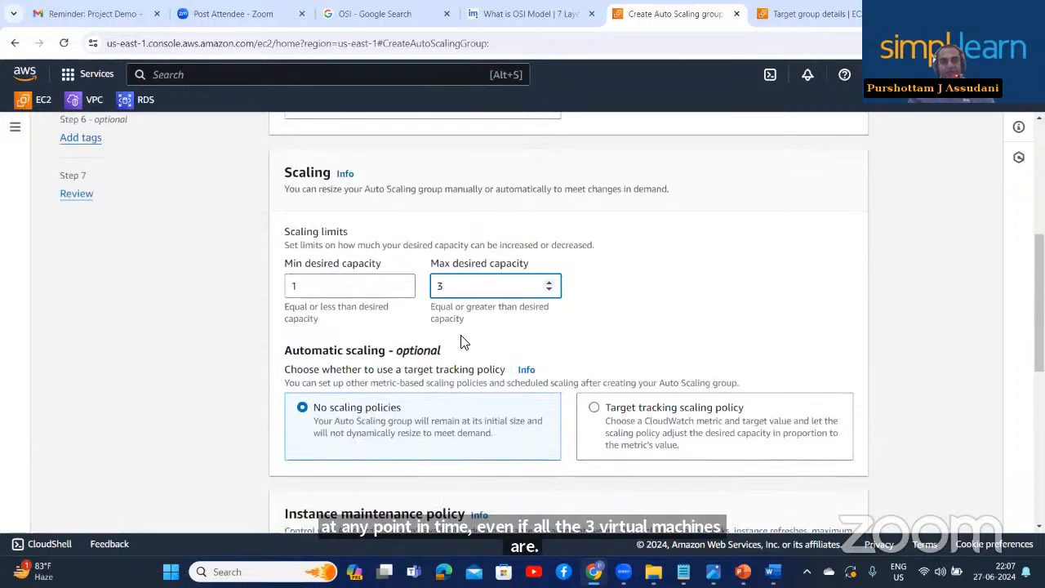
scroll(457, 353, down, 1)
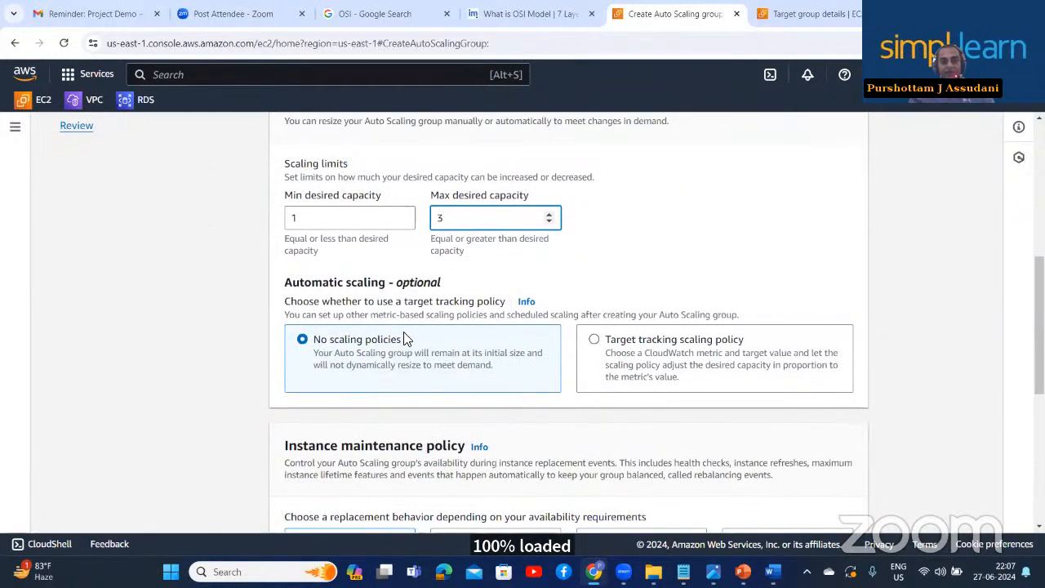
scroll(403, 339, down, 2)
scroll(403, 339, up, 2)
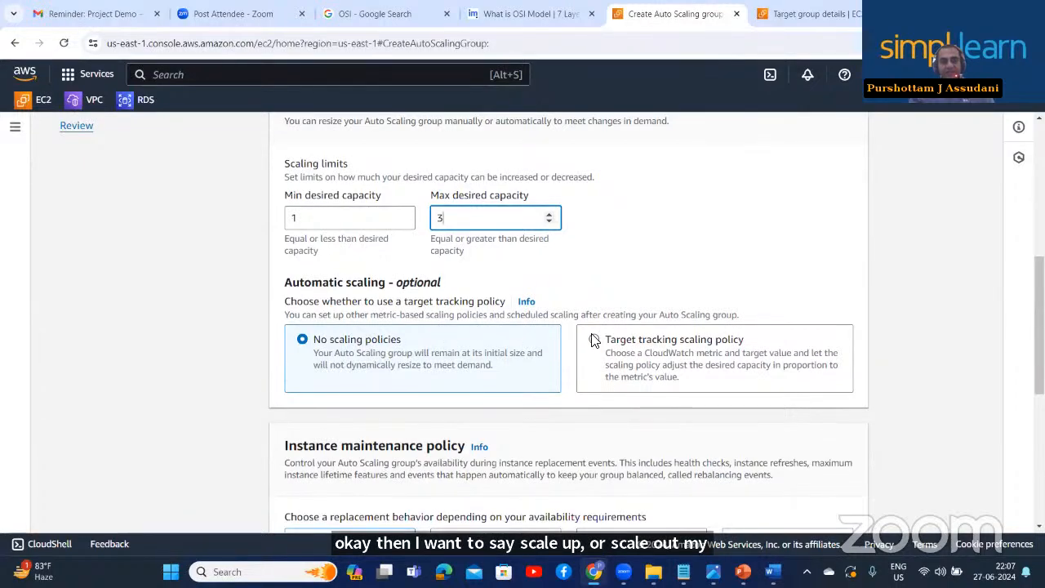
scroll(604, 346, down, 3)
scroll(607, 346, down, 3)
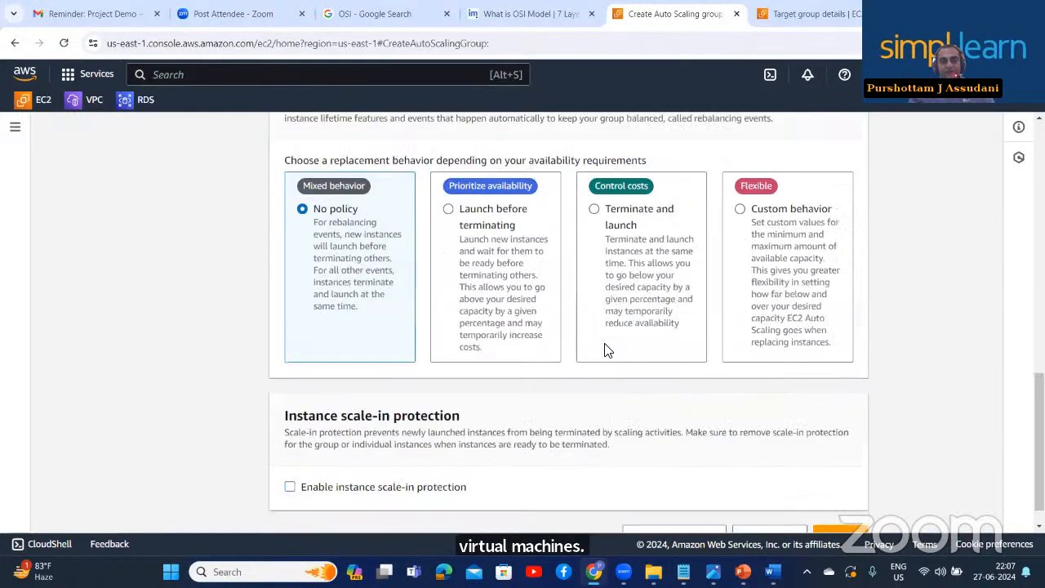
scroll(605, 344, up, 3)
scroll(607, 311, up, 1)
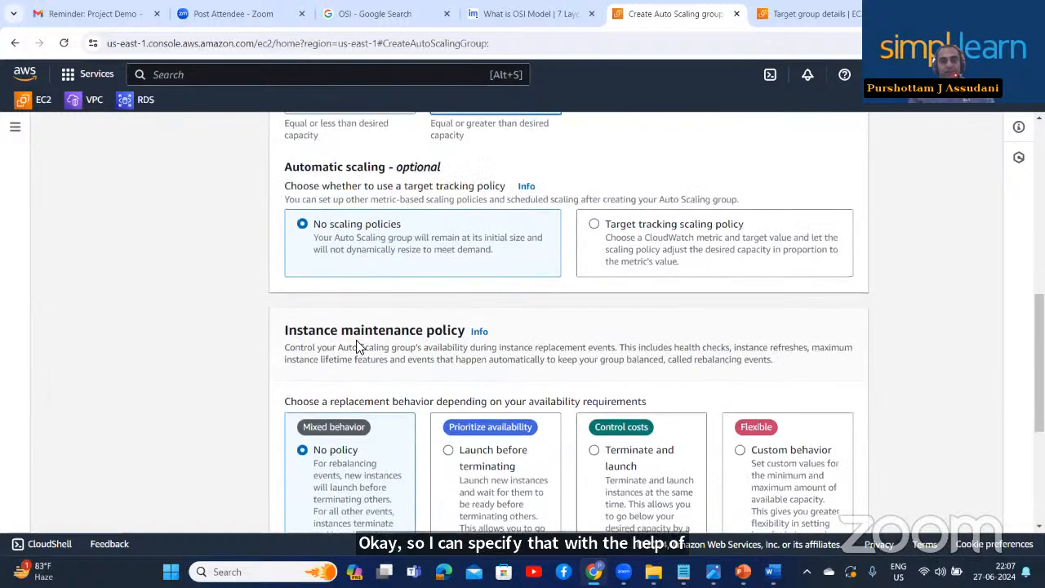
click(594, 228)
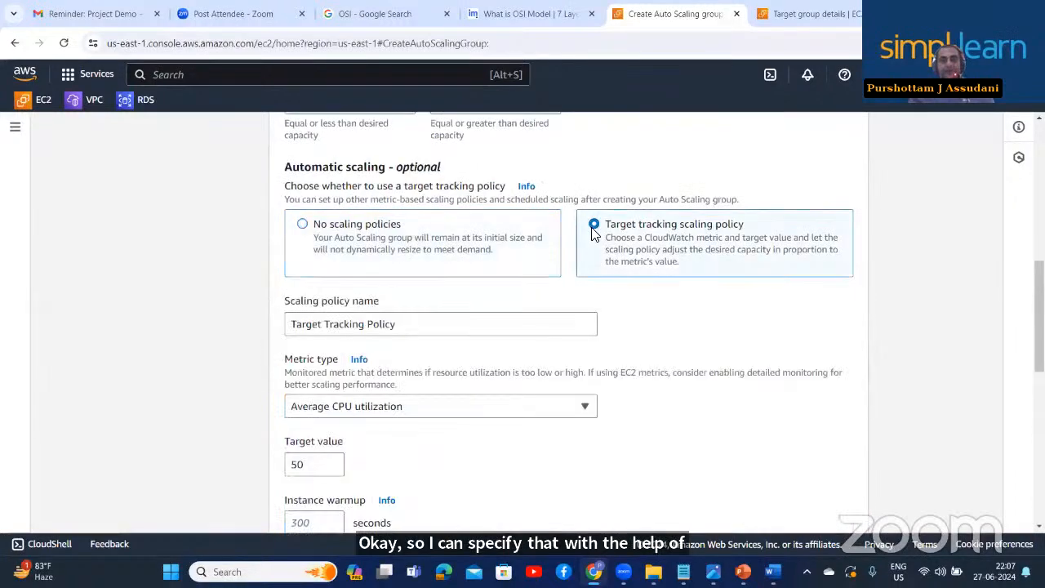
scroll(360, 356, down, 1)
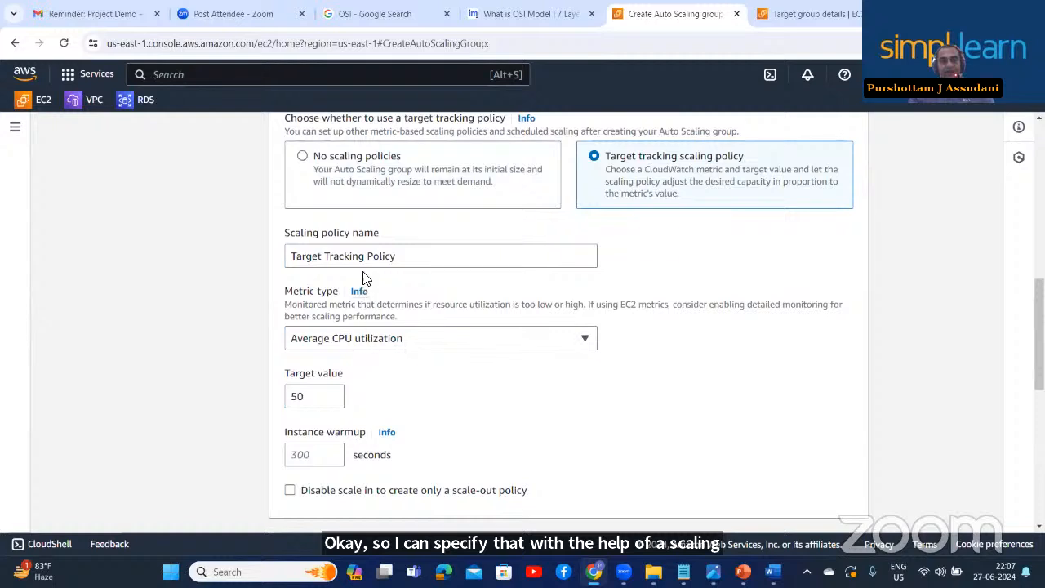
click(423, 341)
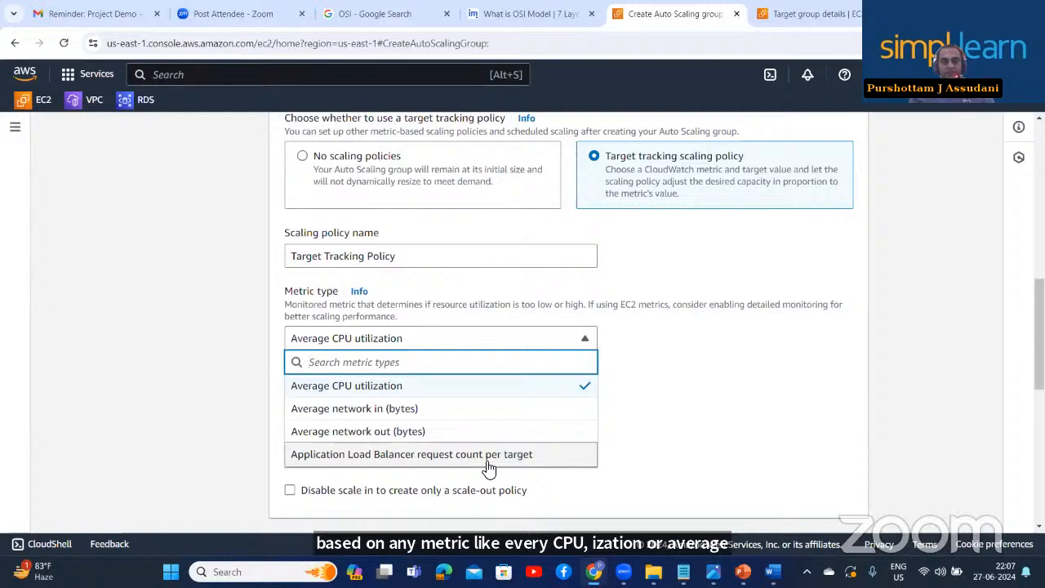
click(402, 390)
Step: Review the scaling policy's target value against the group's desired capacity and its minimum and maximum scaling limits
scroll(347, 388, down, 2)
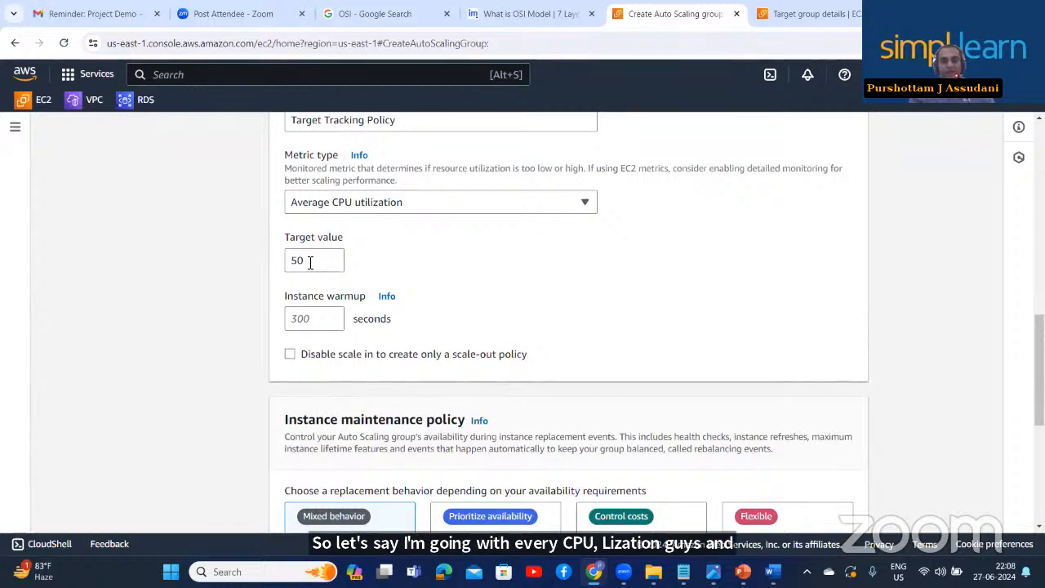
drag(310, 262, 288, 263)
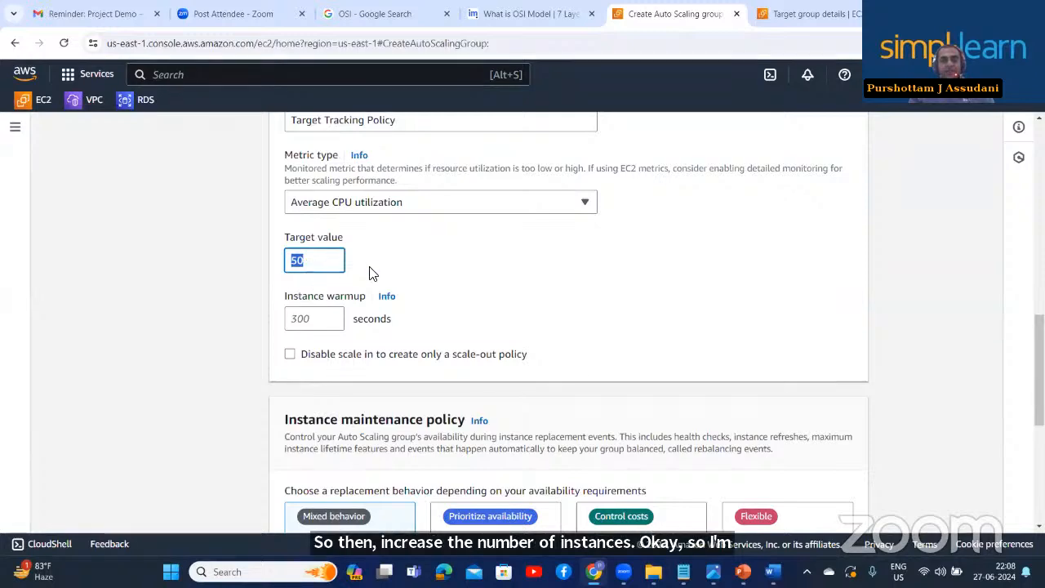
scroll(369, 273, up, 8)
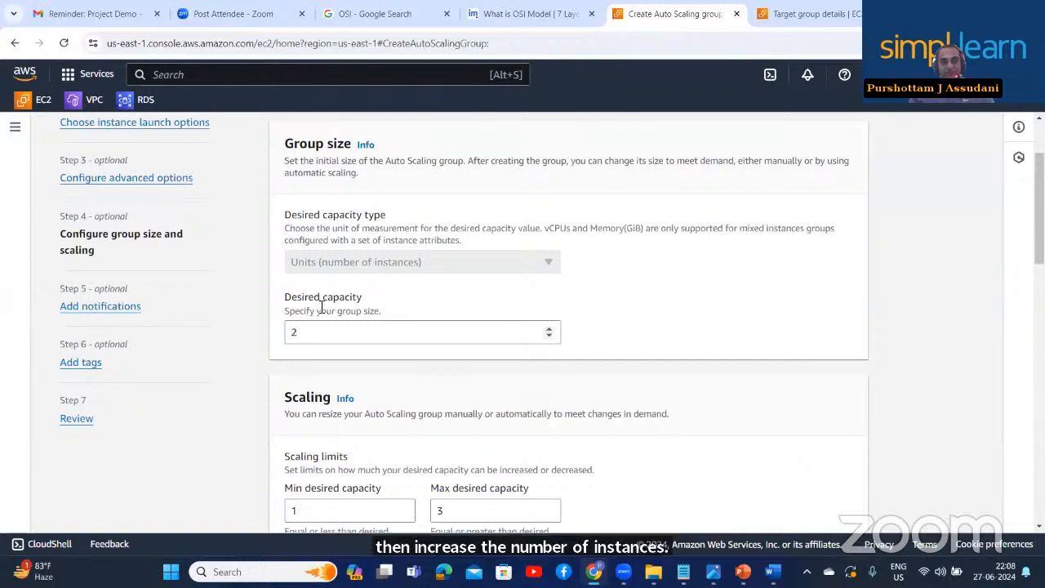
scroll(325, 327, down, 8)
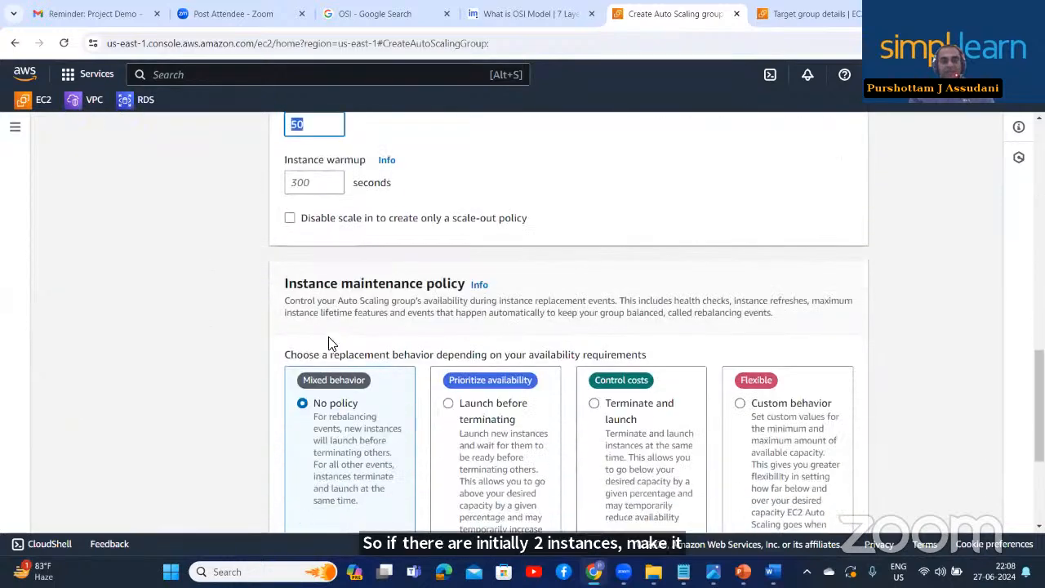
scroll(331, 341, up, 3)
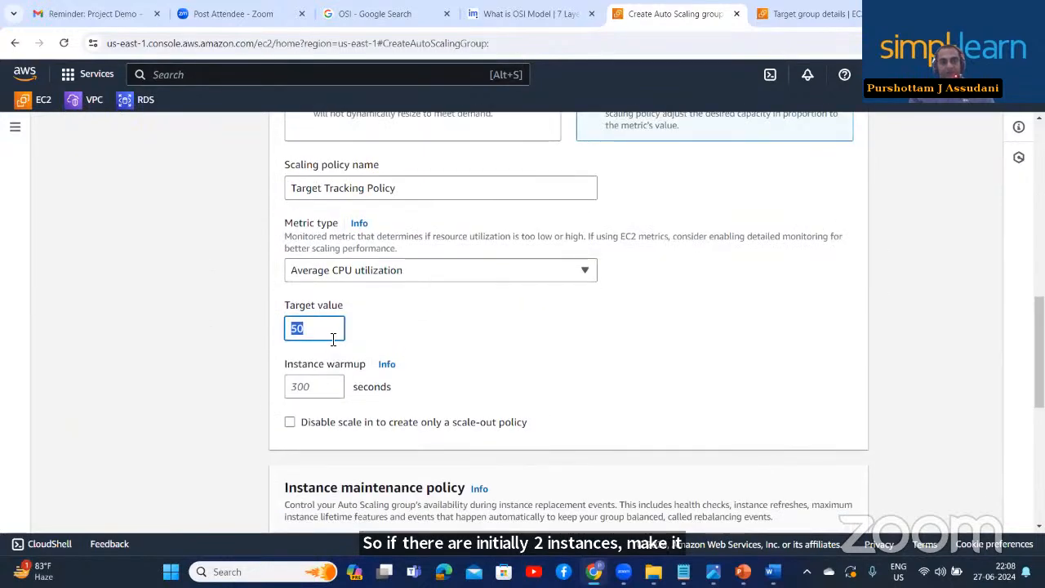
scroll(332, 341, up, 2)
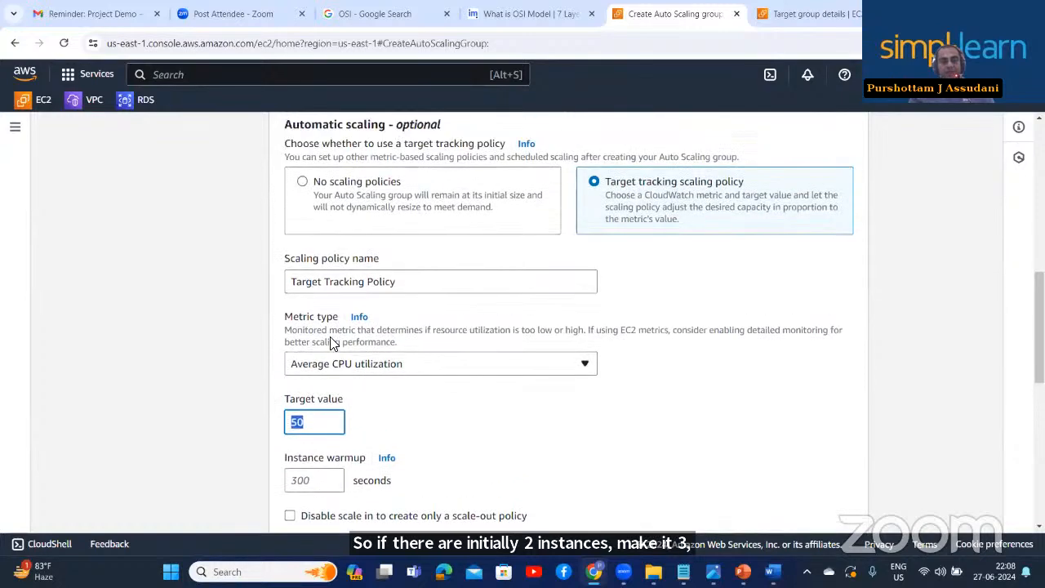
scroll(330, 343, up, 2)
scroll(331, 343, down, 1)
scroll(331, 343, up, 2)
scroll(331, 343, down, 4)
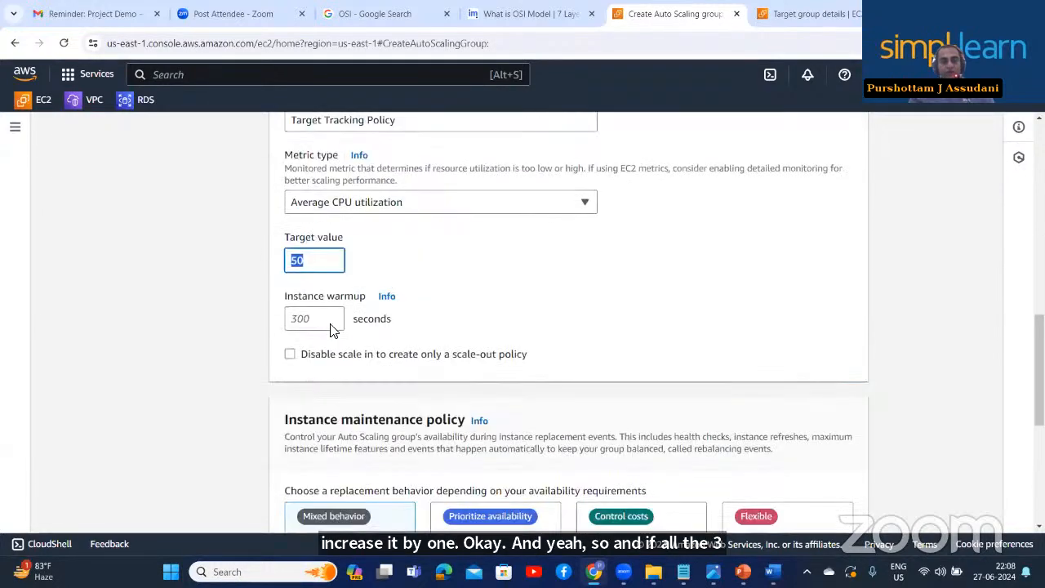
scroll(320, 260, up, 2)
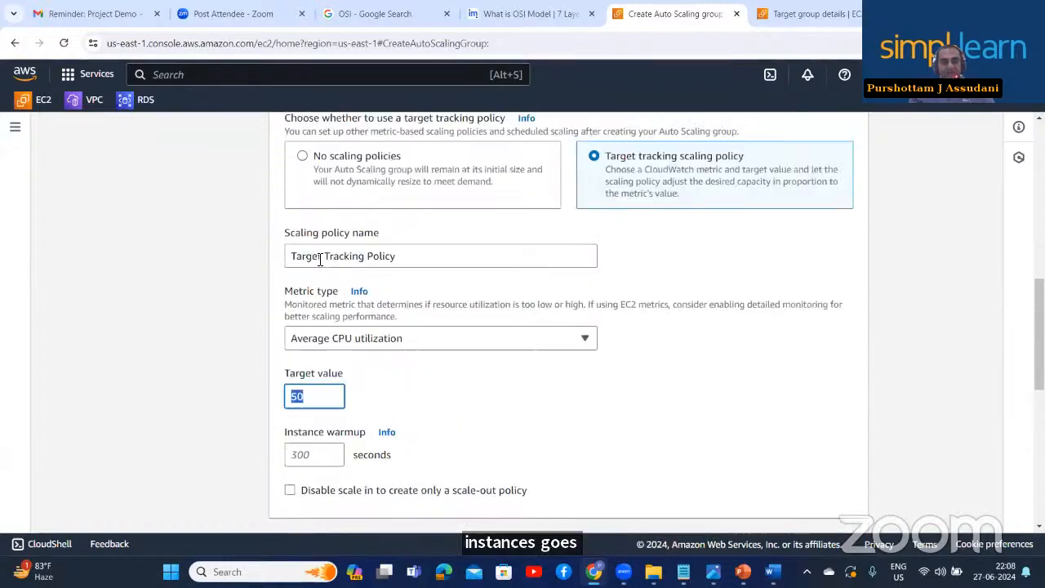
scroll(320, 260, up, 2)
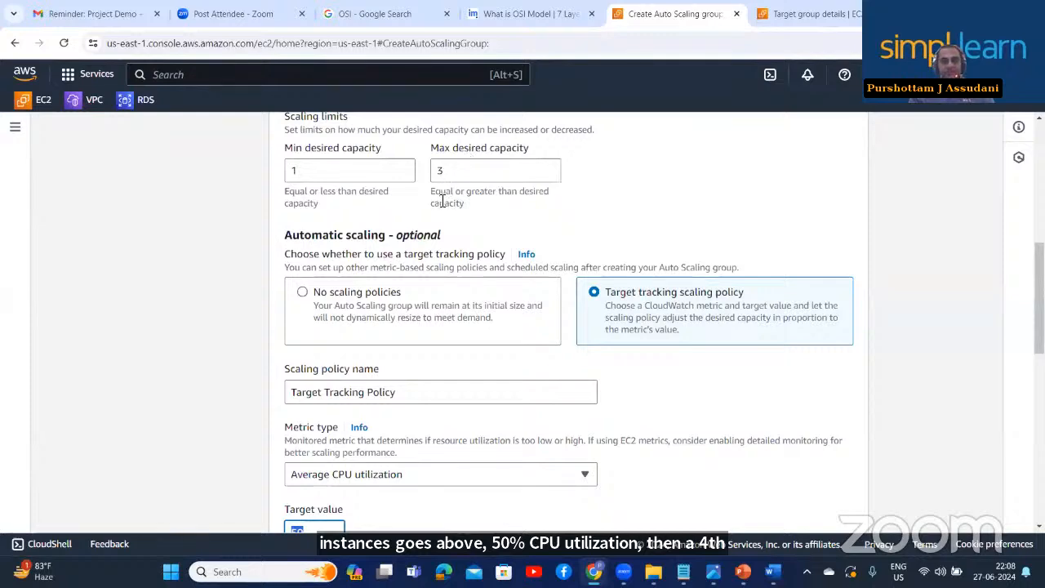
scroll(437, 192, down, 4)
scroll(439, 205, down, 5)
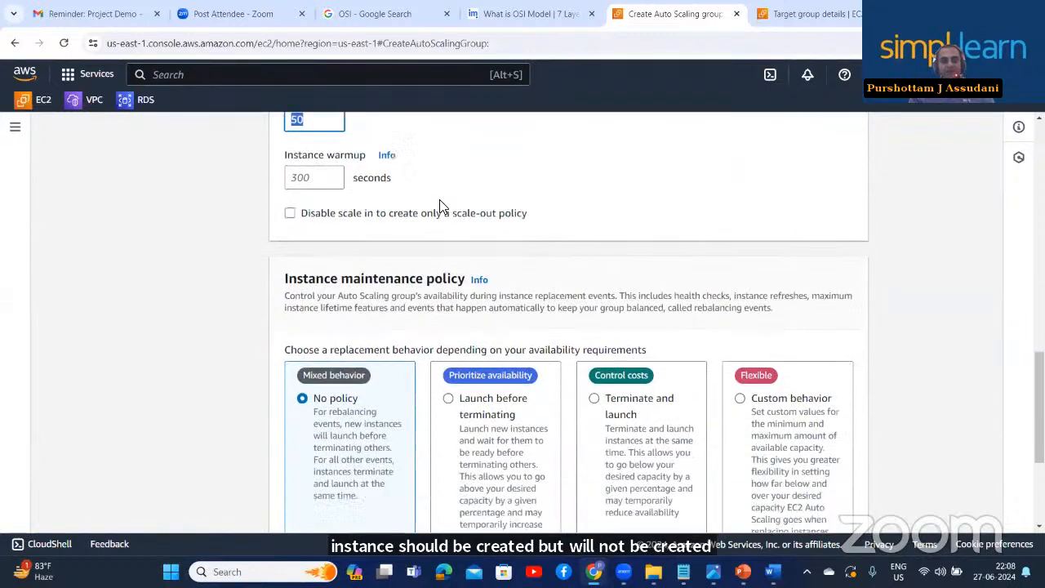
scroll(439, 207, up, 10)
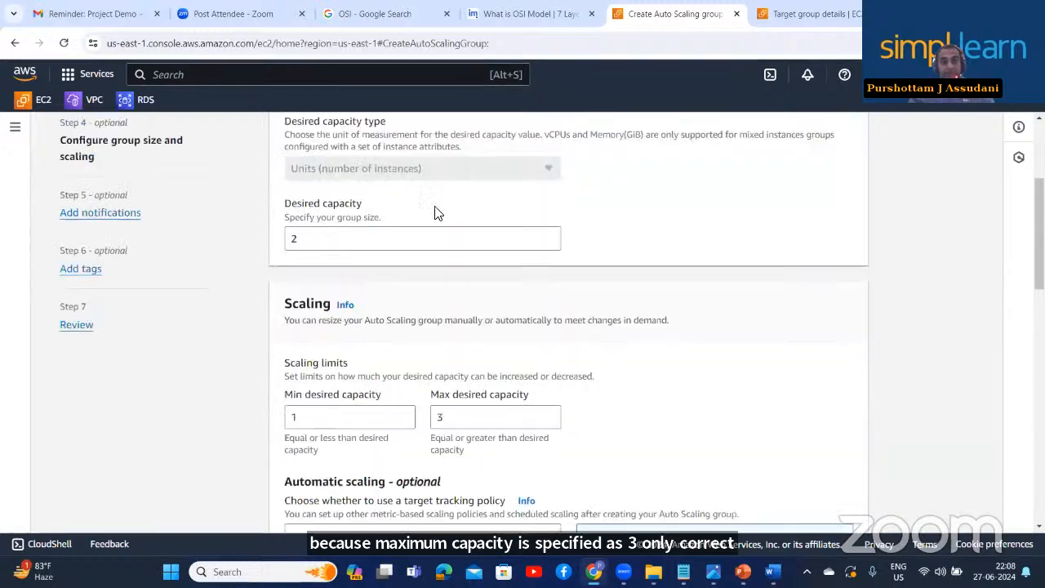
scroll(435, 211, down, 8)
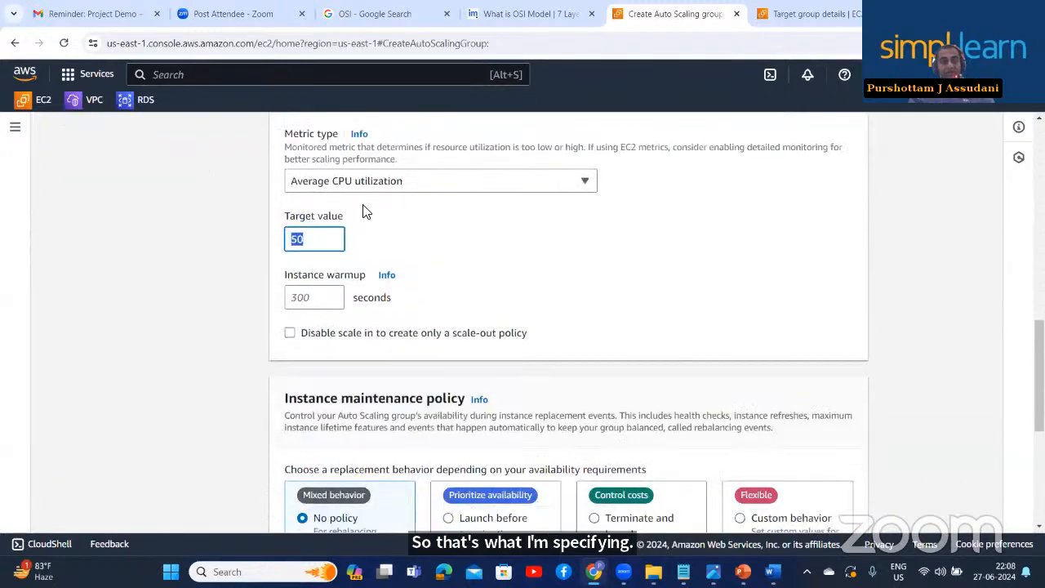
double_click(316, 241)
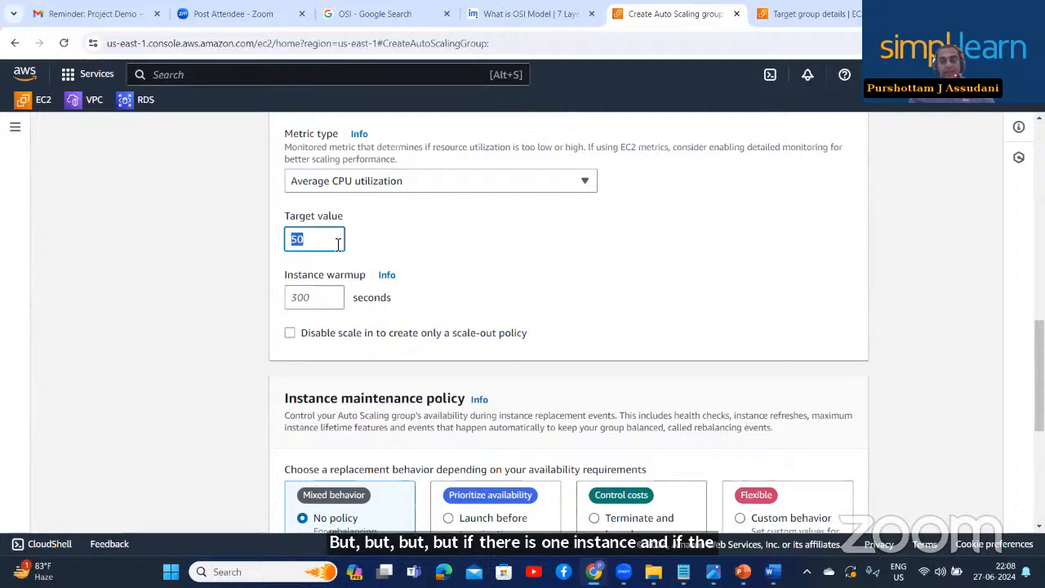
scroll(337, 244, up, 4)
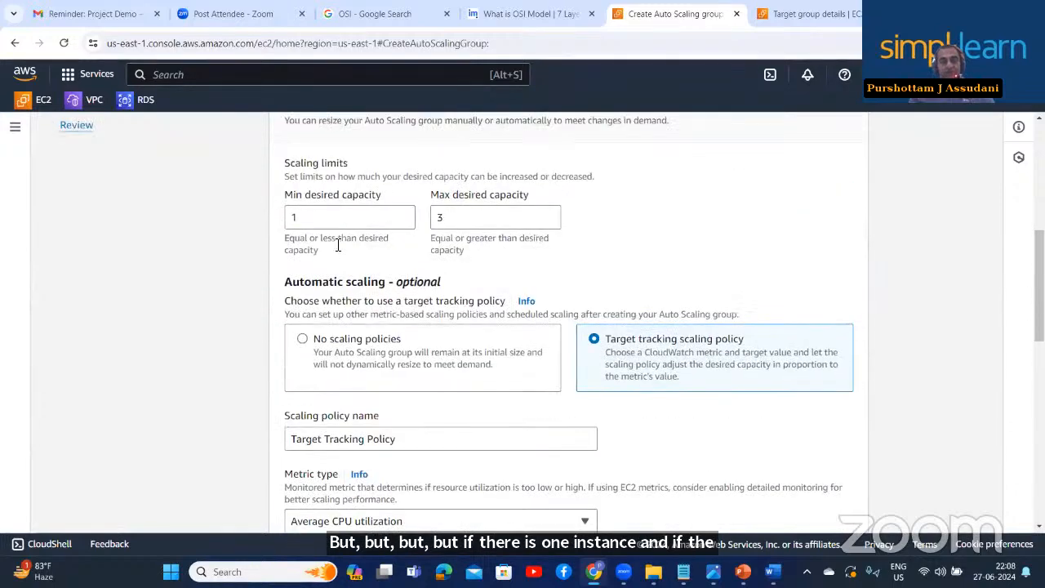
scroll(337, 244, down, 5)
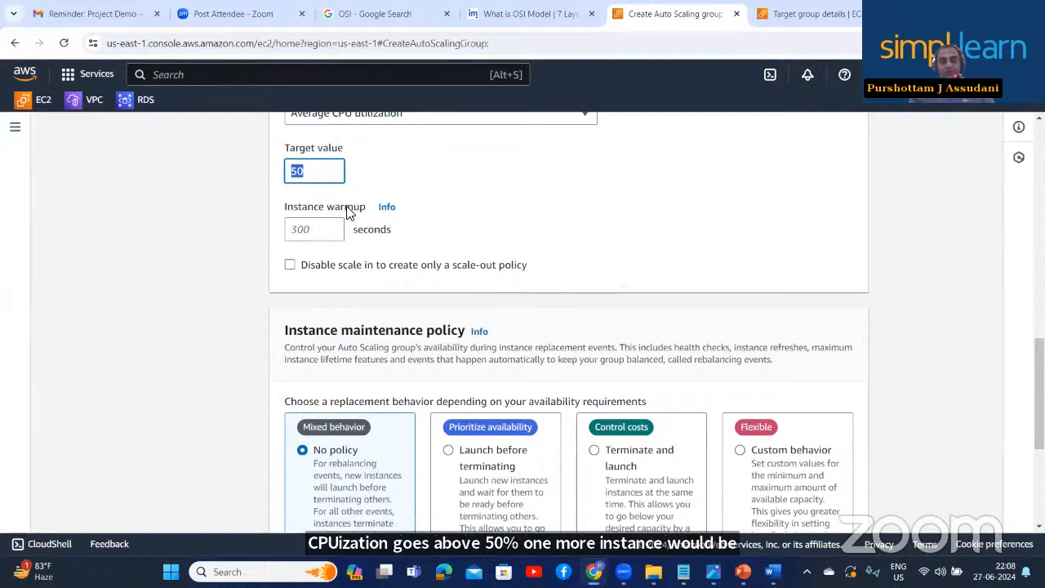
scroll(346, 208, down, 2)
scroll(343, 205, up, 6)
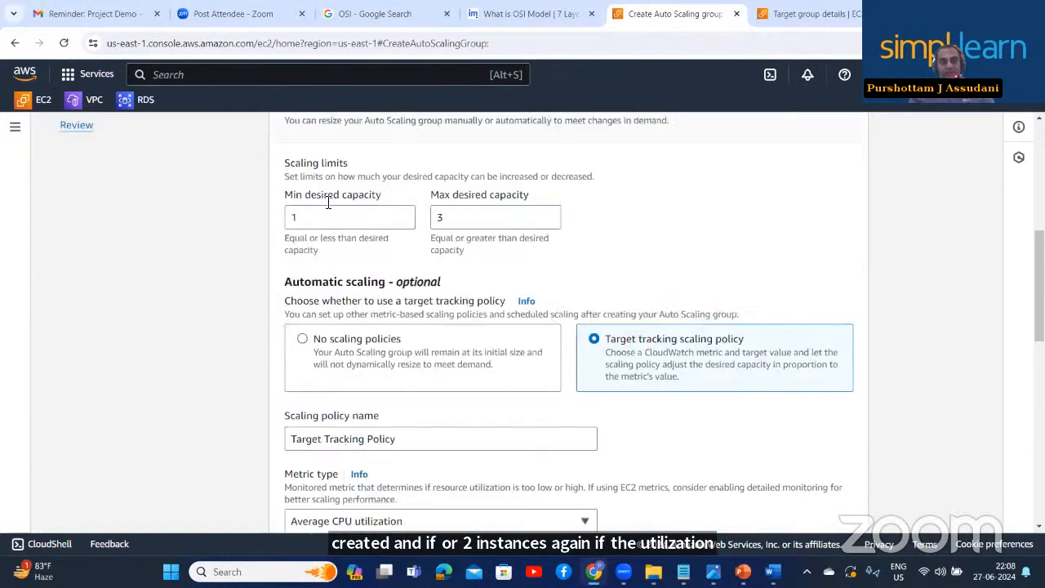
scroll(408, 206, up, 2)
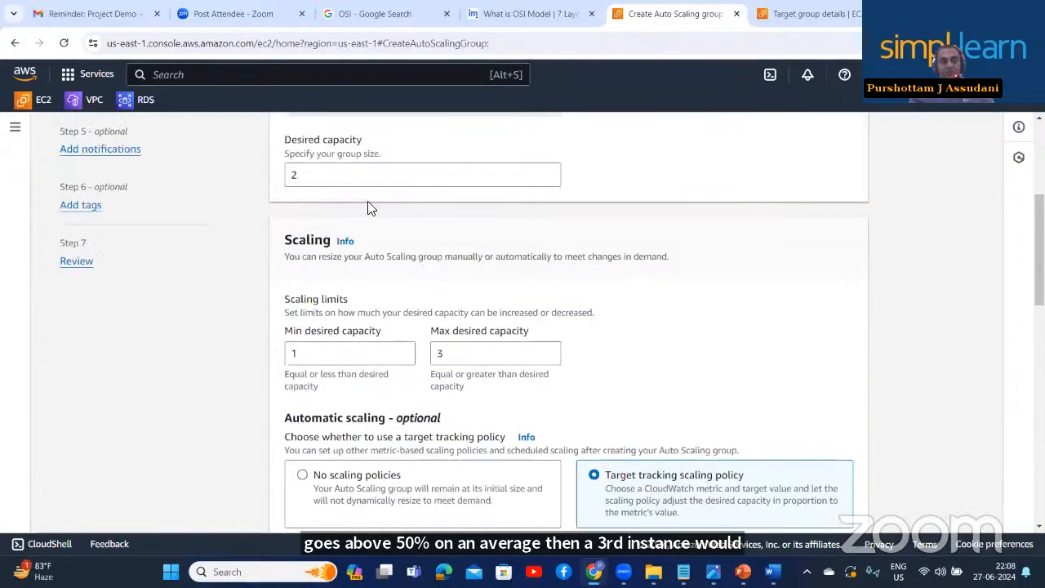
scroll(367, 208, up, 1)
scroll(324, 253, down, 7)
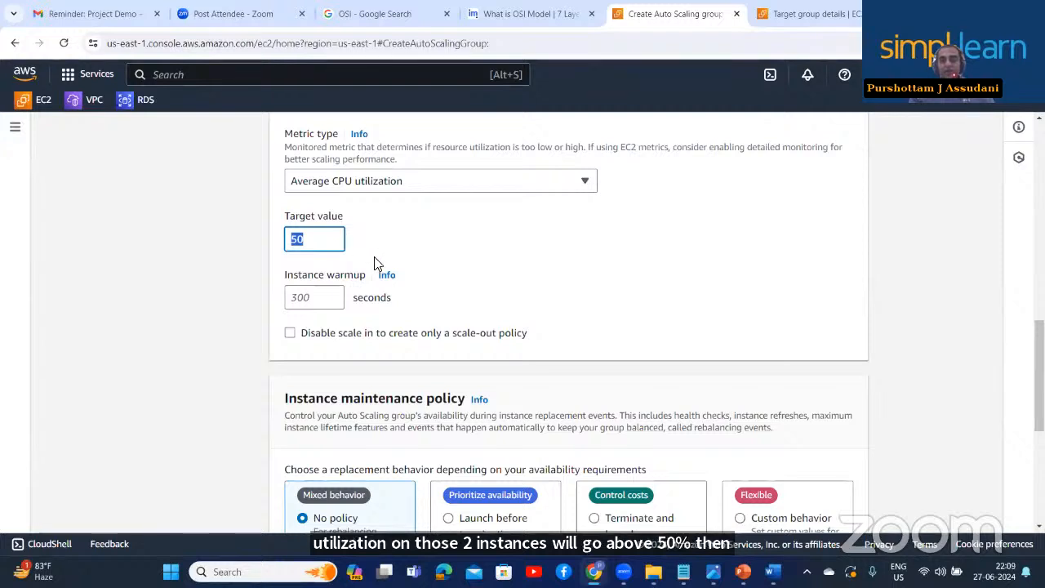
scroll(371, 272, down, 2)
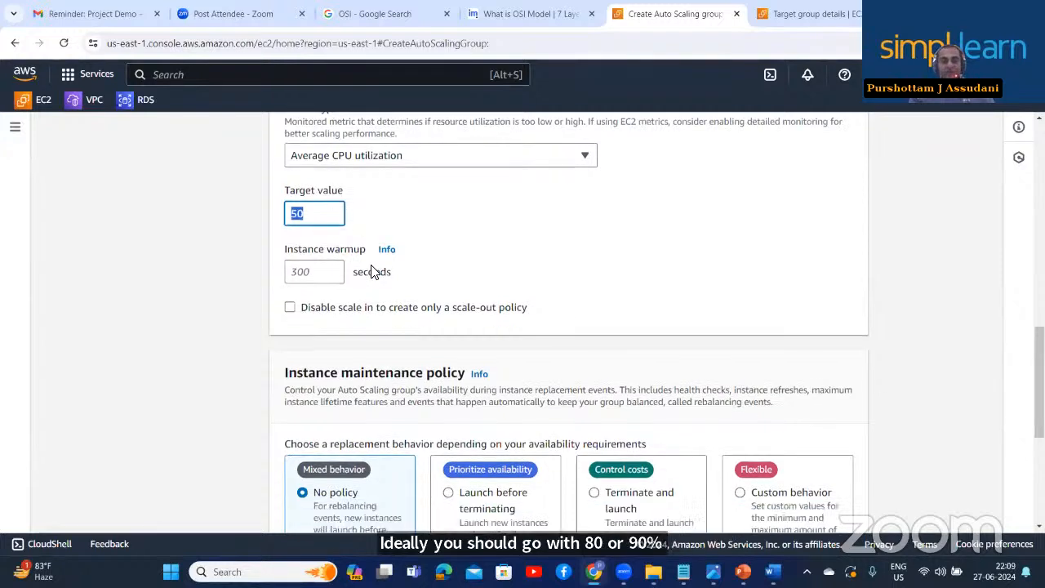
scroll(372, 271, up, 2)
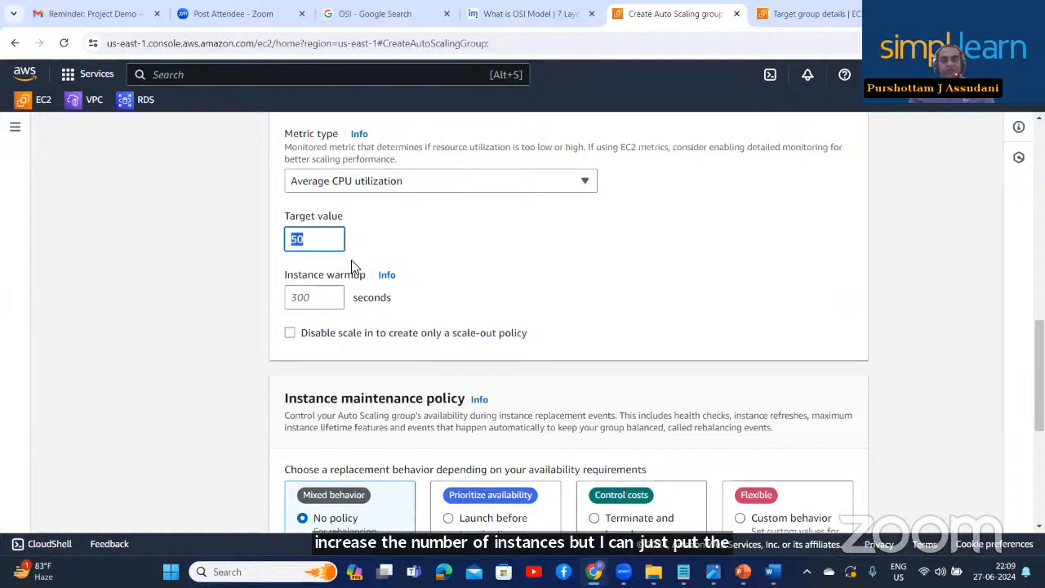
Step: Keep the No policy replacement behavior, leave instance scale-in protection disabled, and continue to the notifications step
scroll(392, 303, down, 1)
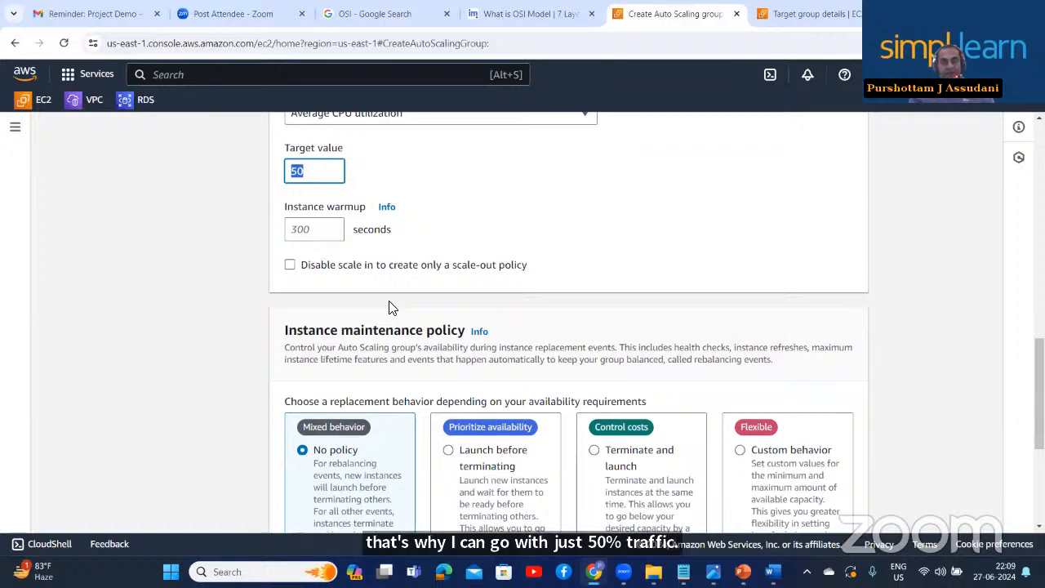
scroll(389, 307, down, 3)
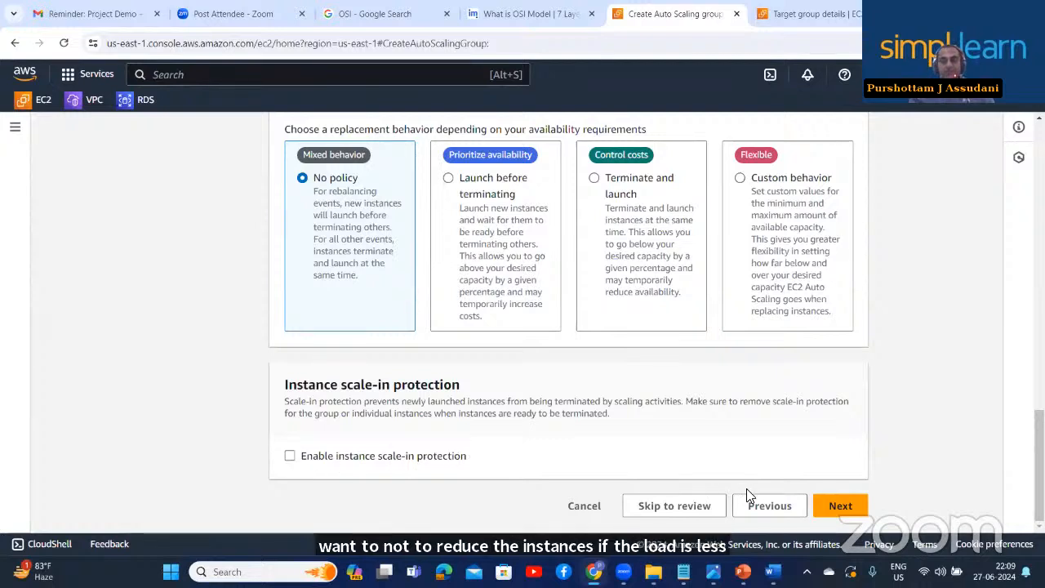
scroll(748, 488, up, 3)
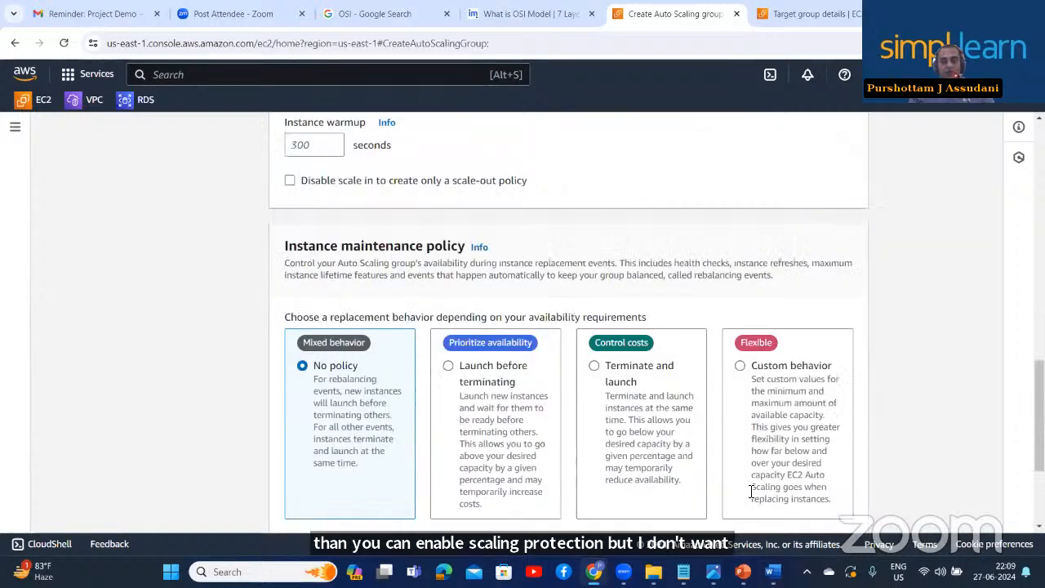
scroll(748, 488, down, 3)
click(845, 511)
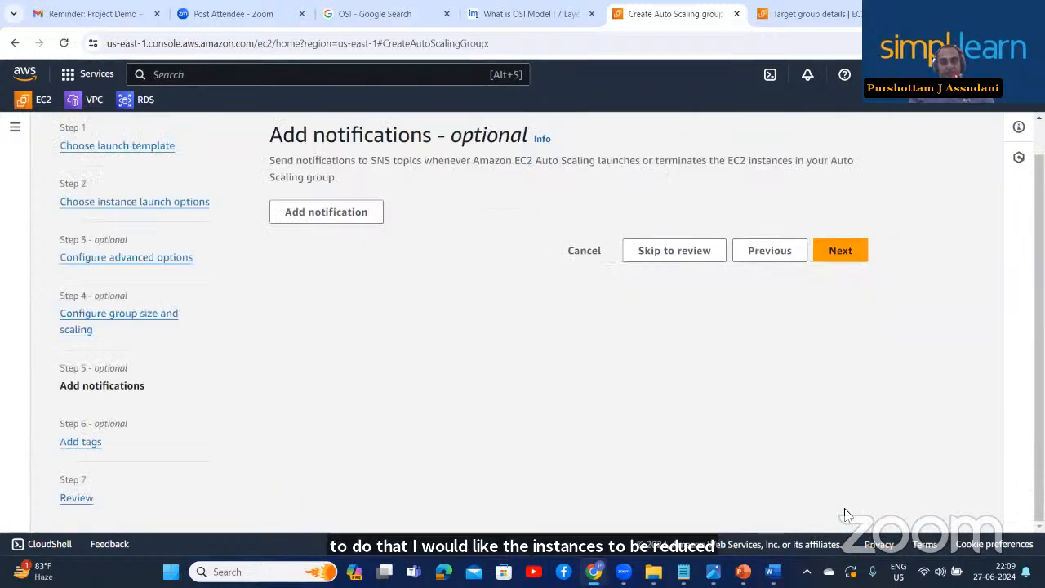
scroll(498, 292, up, 1)
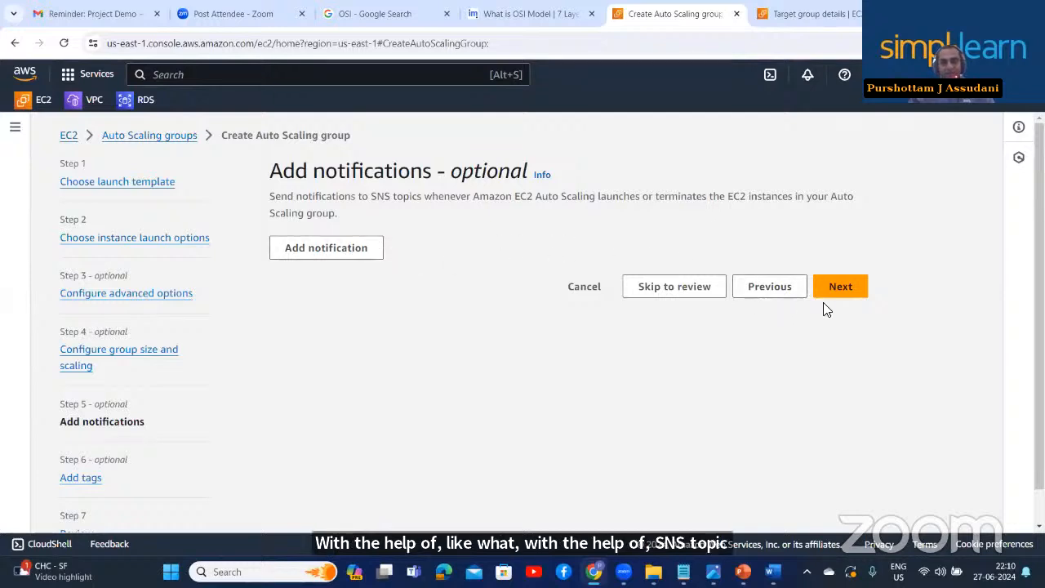
Step: Skip the optional notifications and tags, go through the review of the settings, and create the Auto Scaling group
click(845, 295)
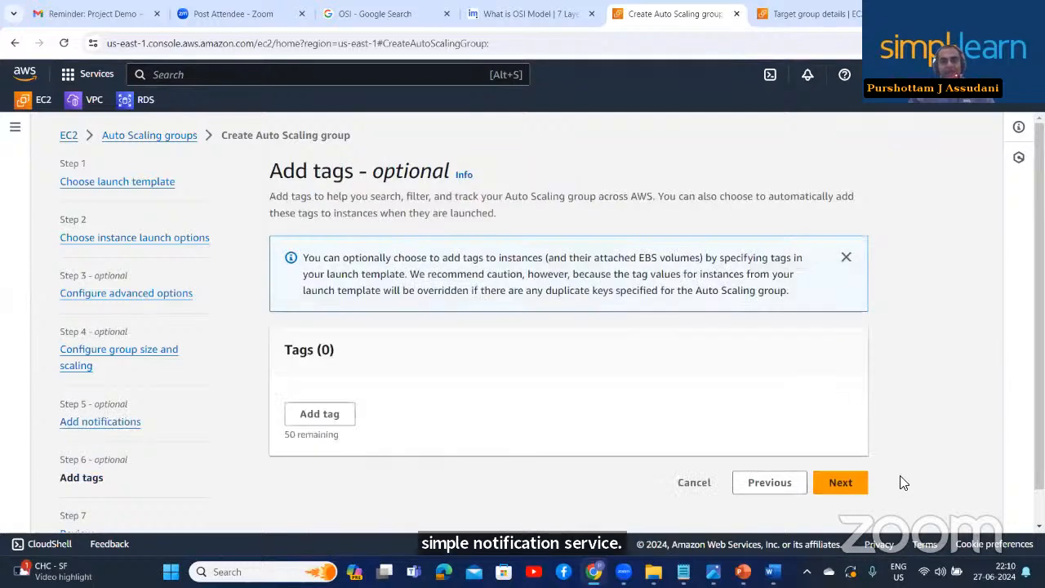
click(843, 485)
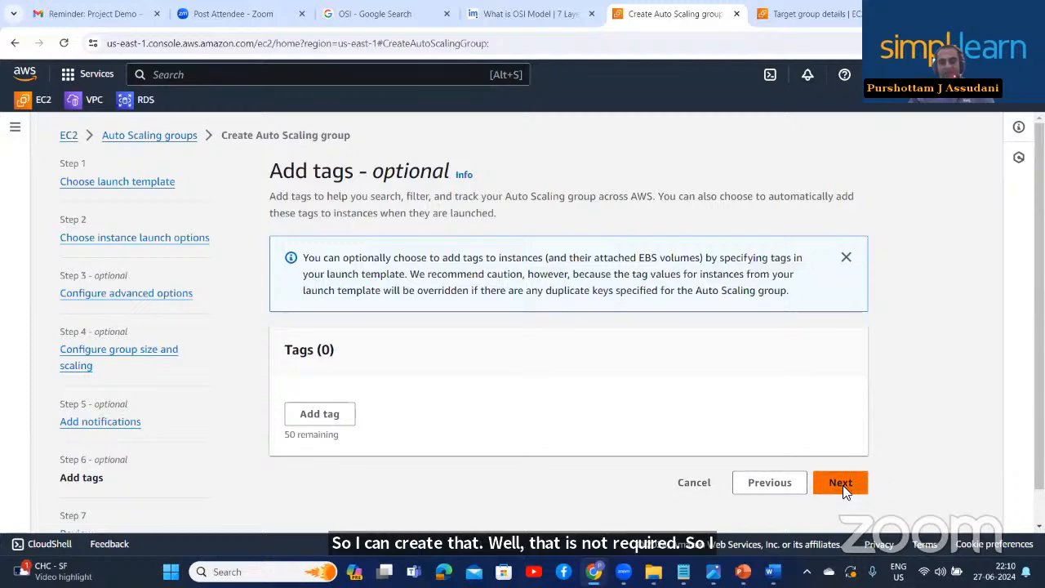
scroll(817, 438, down, 5)
scroll(816, 445, down, 15)
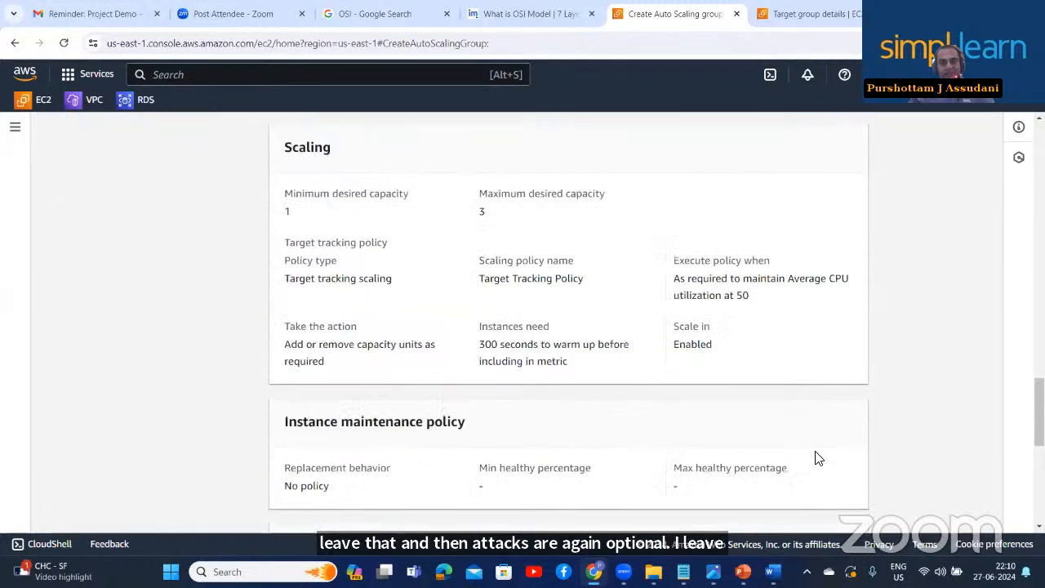
click(820, 506)
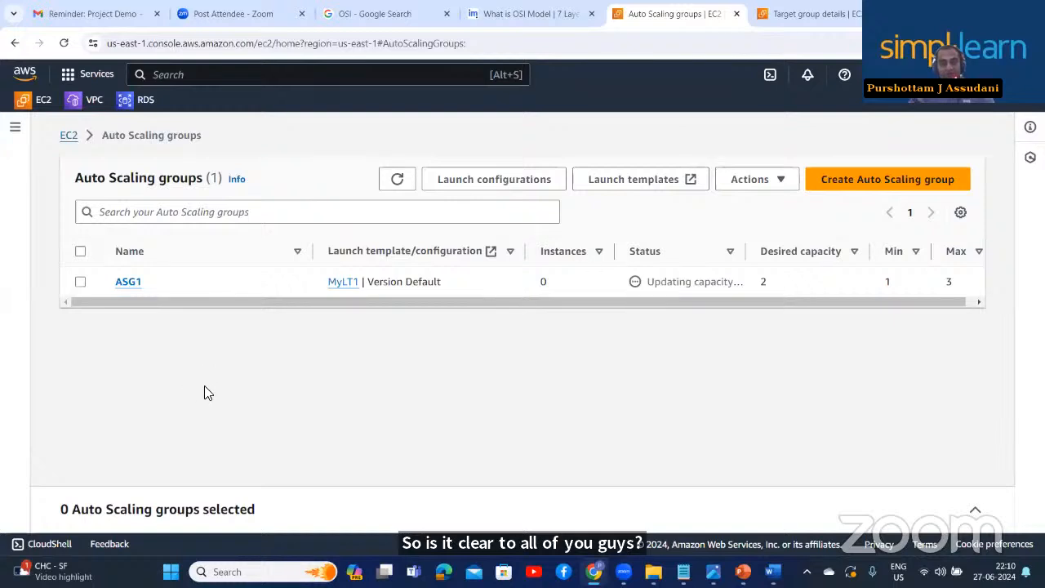
Step: Refresh the Auto Scaling groups list to check ASG1's instance count, and open the list of EC2 instances
click(534, 282)
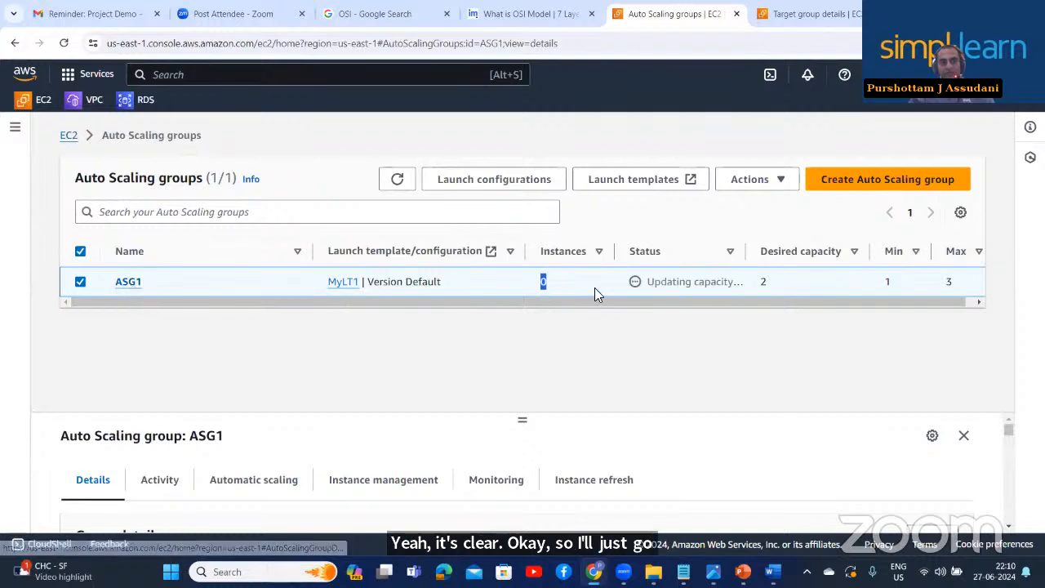
click(577, 343)
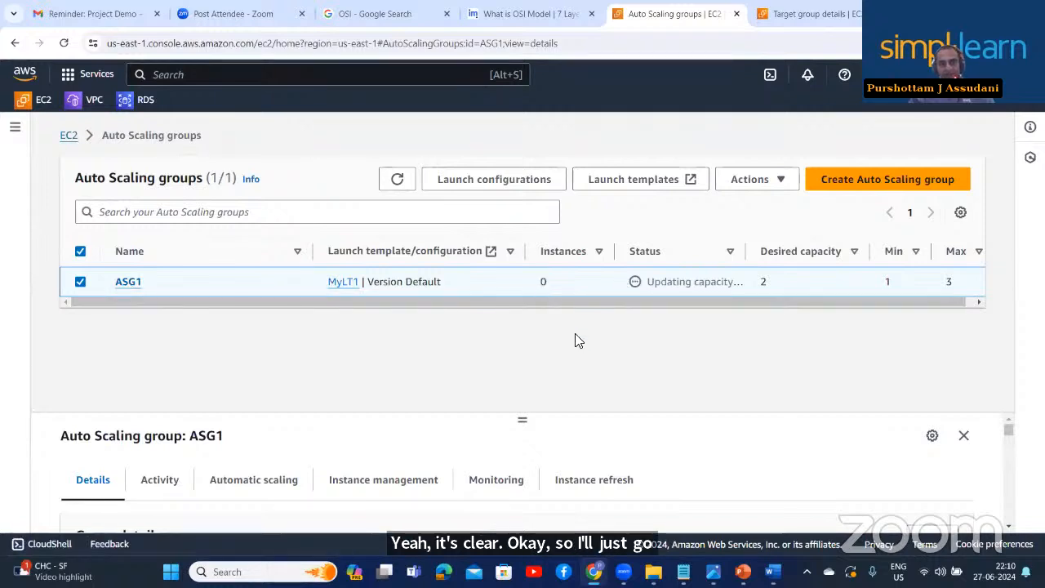
click(402, 186)
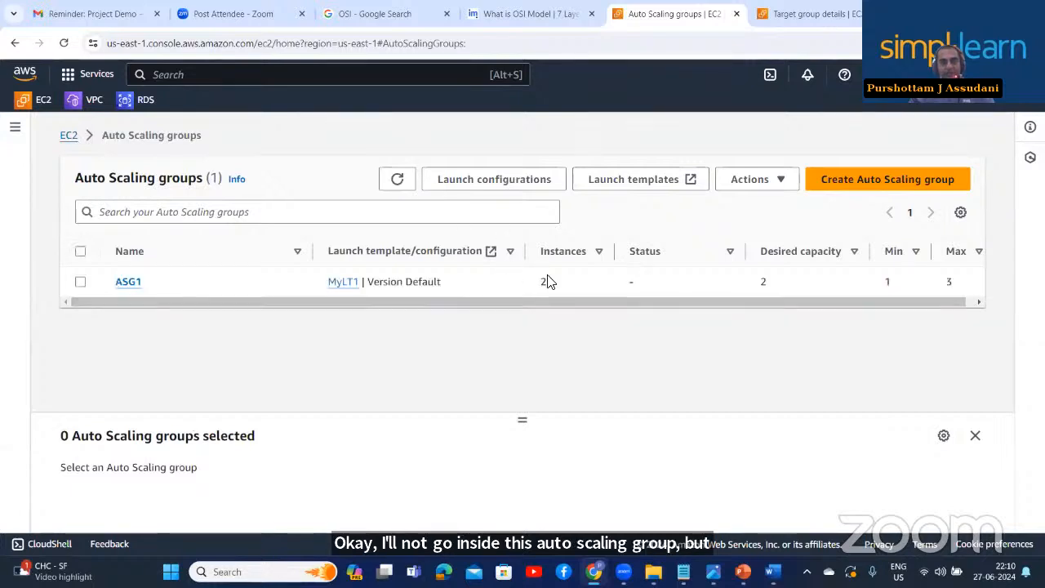
double_click(544, 286)
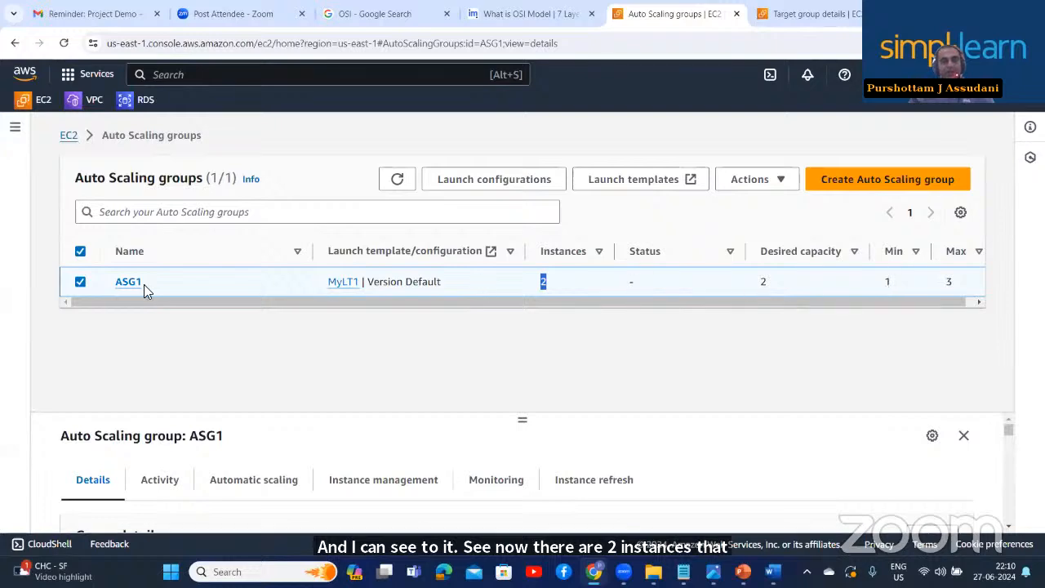
click(70, 134)
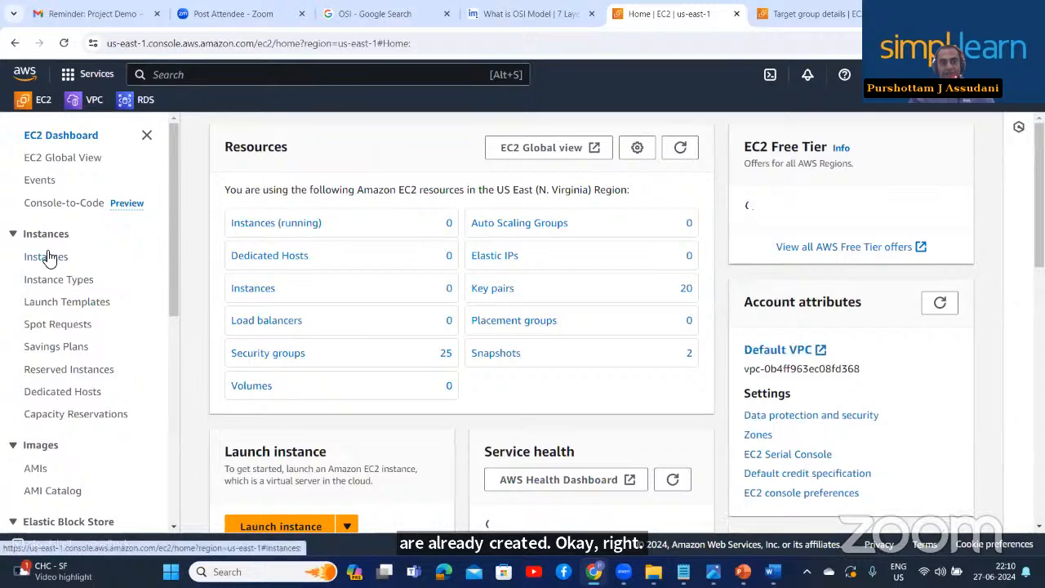
click(47, 256)
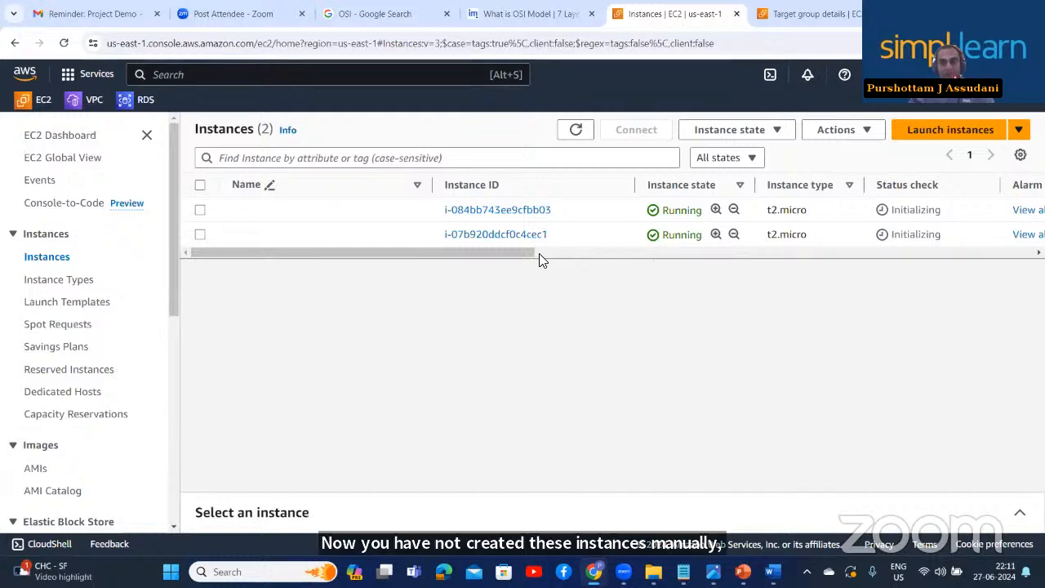
Step: Examine the CPU utilization graph in the monitoring metrics of the first listed instance, i-084bb743ee9cfbb03
click(522, 215)
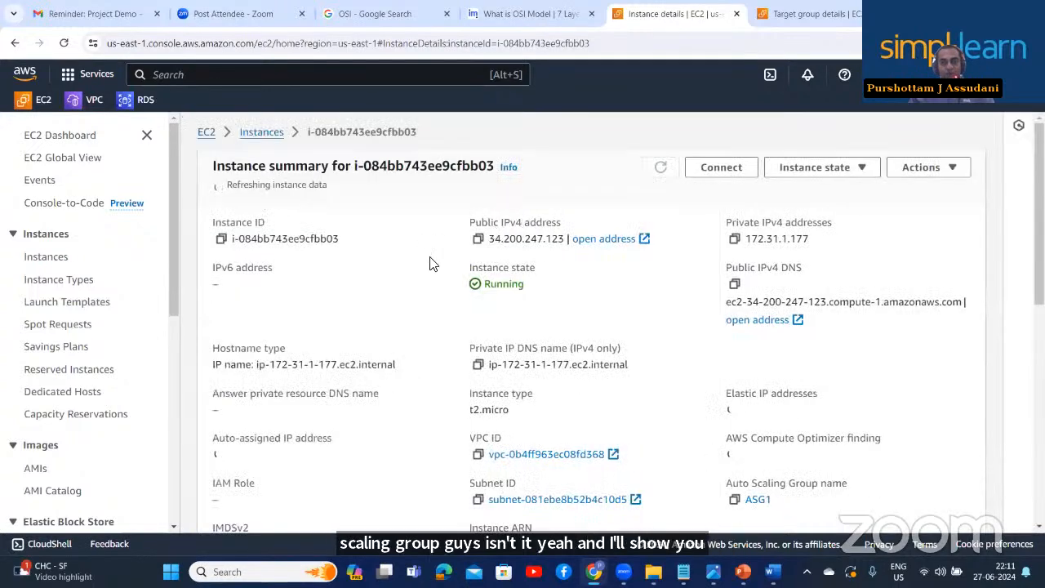
scroll(448, 333, down, 3)
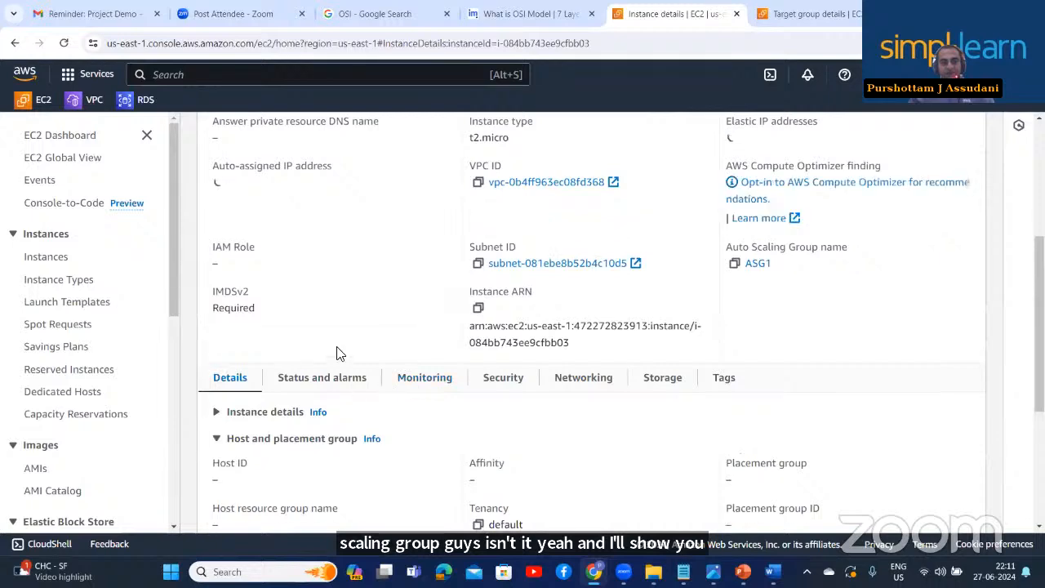
click(451, 381)
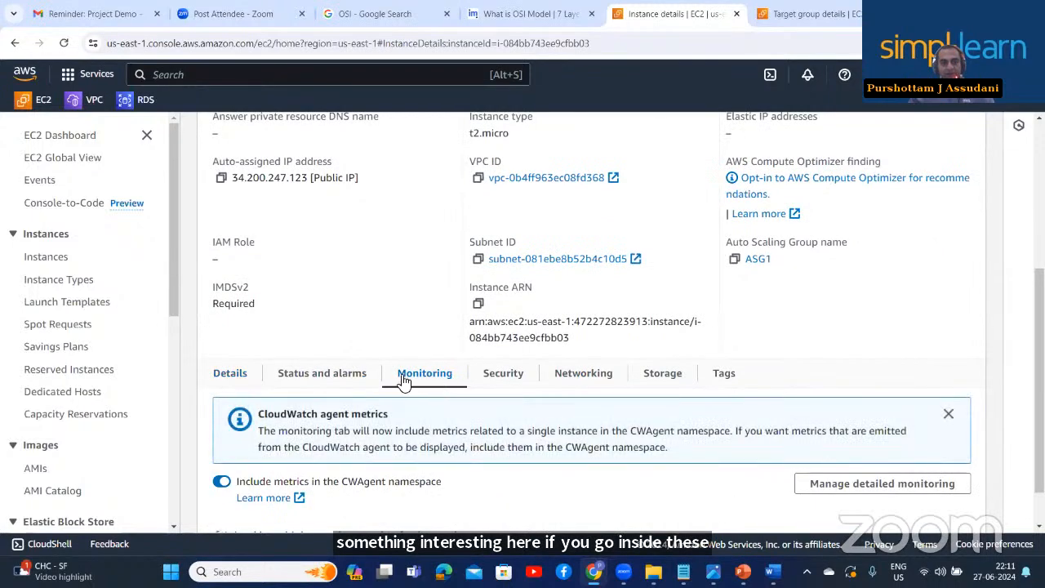
scroll(403, 382, down, 1)
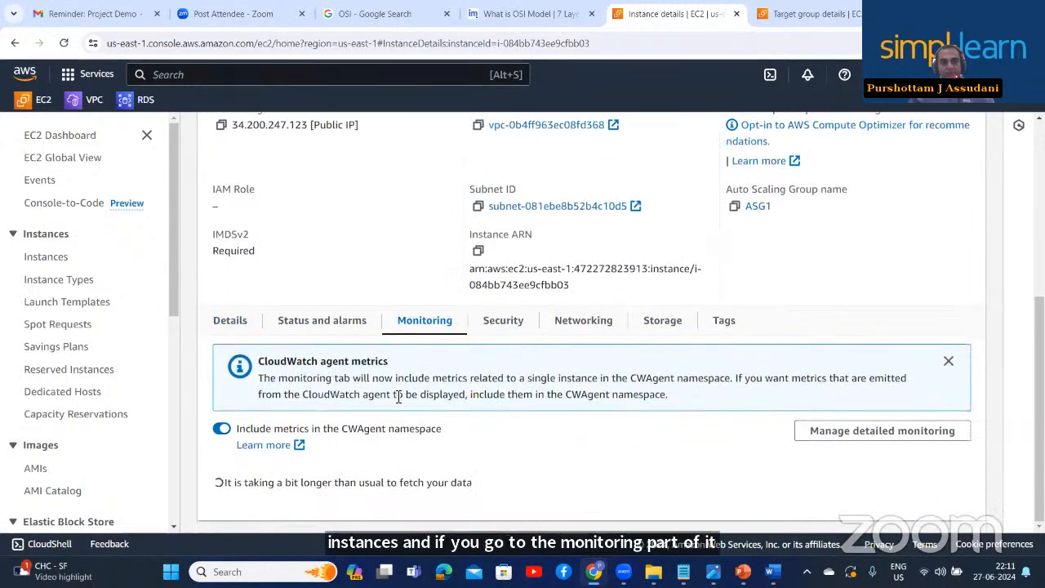
scroll(355, 398, up, 4)
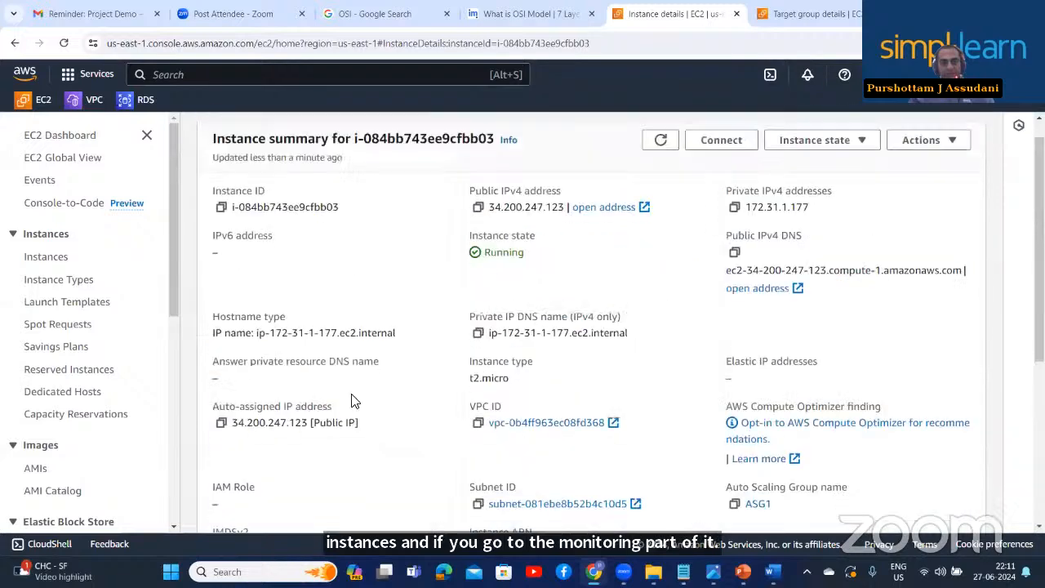
scroll(356, 399, down, 4)
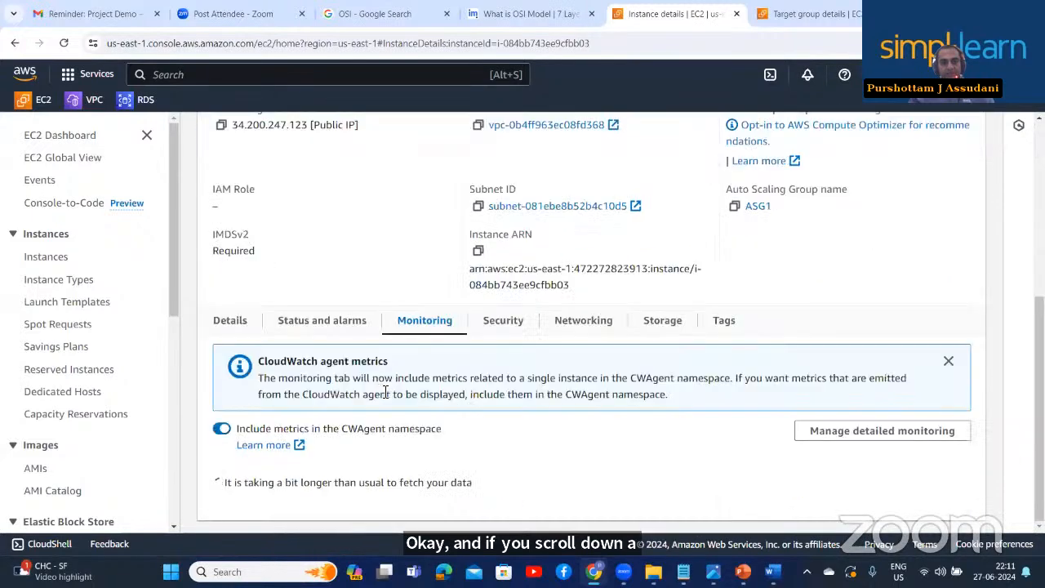
scroll(385, 394, up, 4)
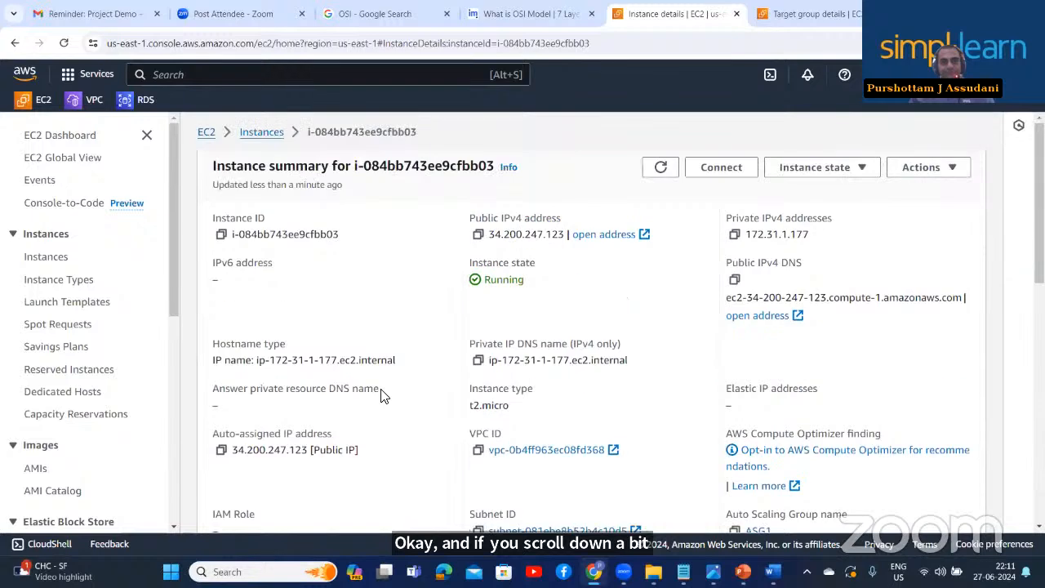
scroll(381, 396, down, 10)
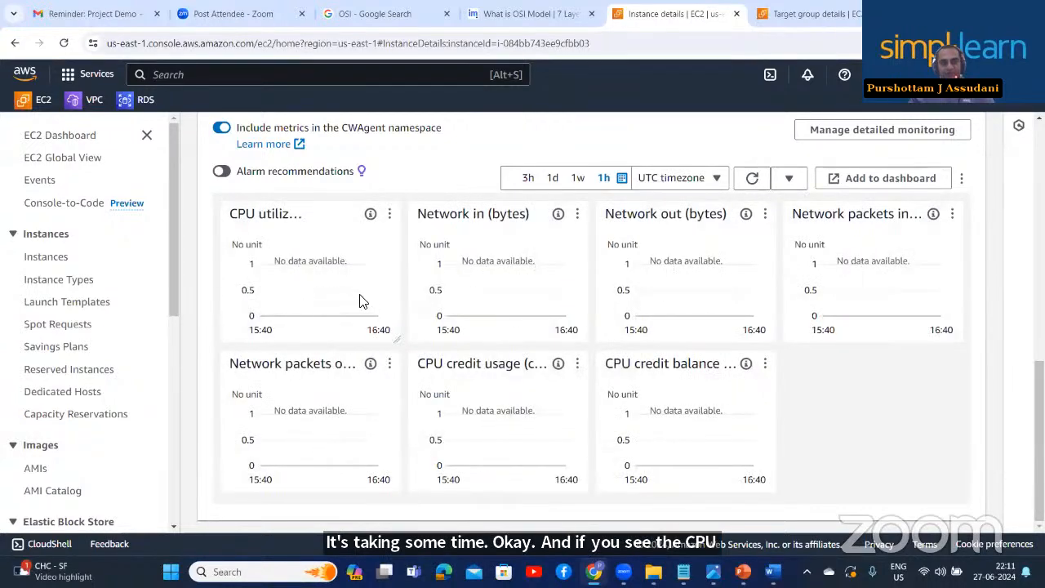
scroll(364, 302, up, 3)
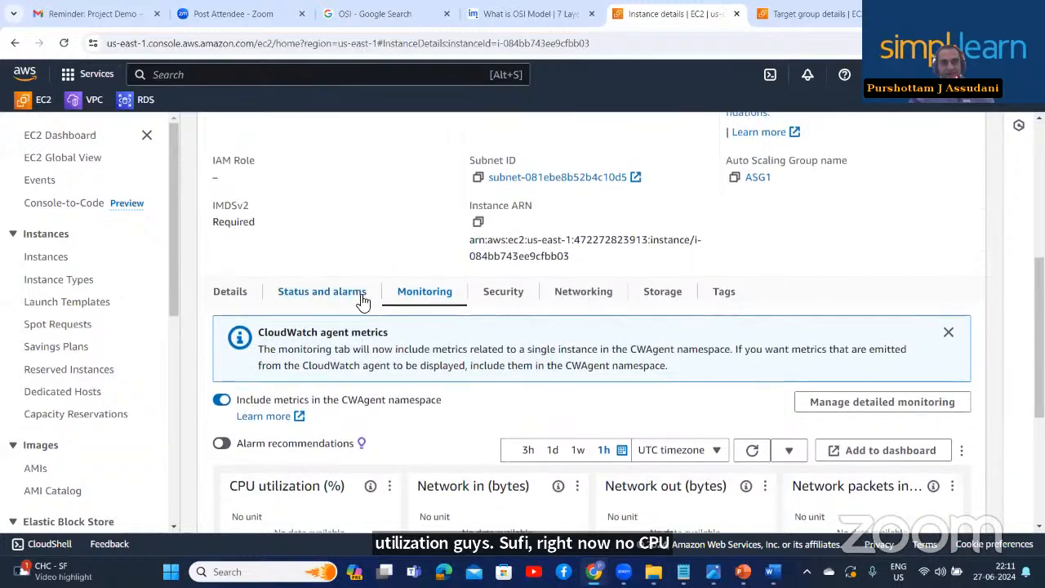
scroll(363, 302, up, 4)
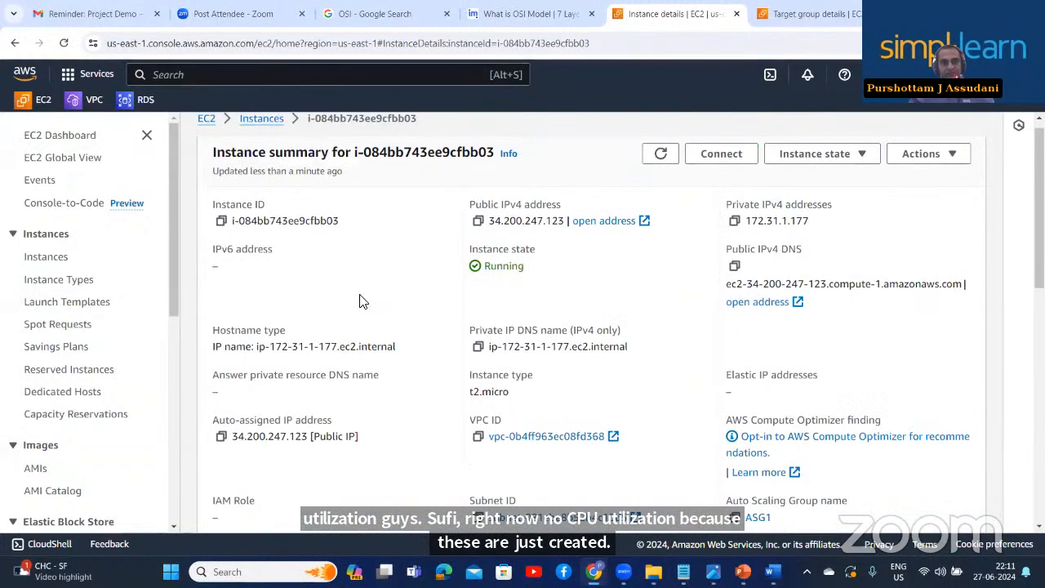
scroll(363, 302, up, 1)
Step: Return to the instances list and examine the CPU utilization graph of the second instance, i-07b920ddcf0c4cec1
click(269, 132)
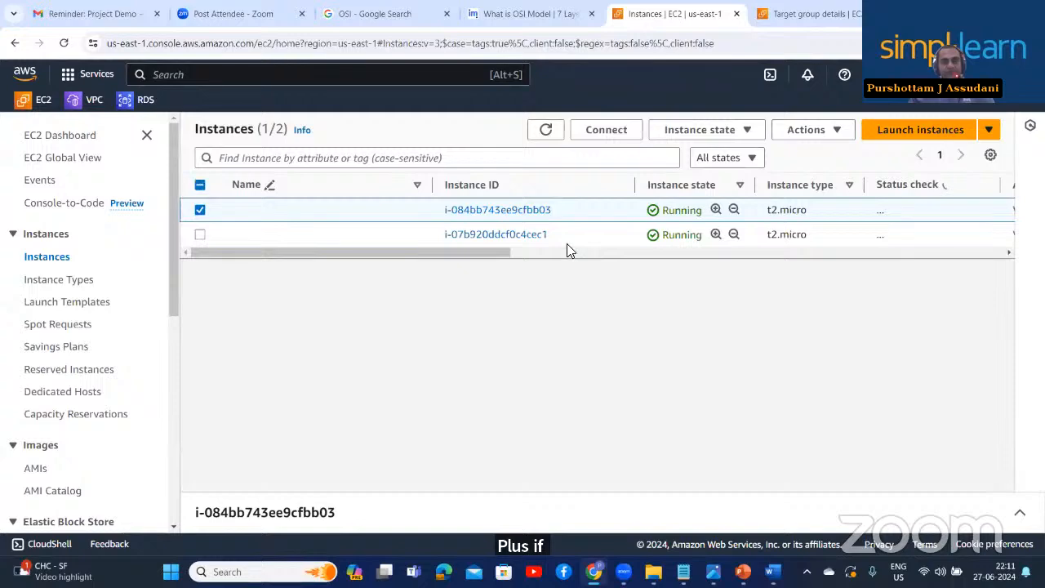
click(503, 235)
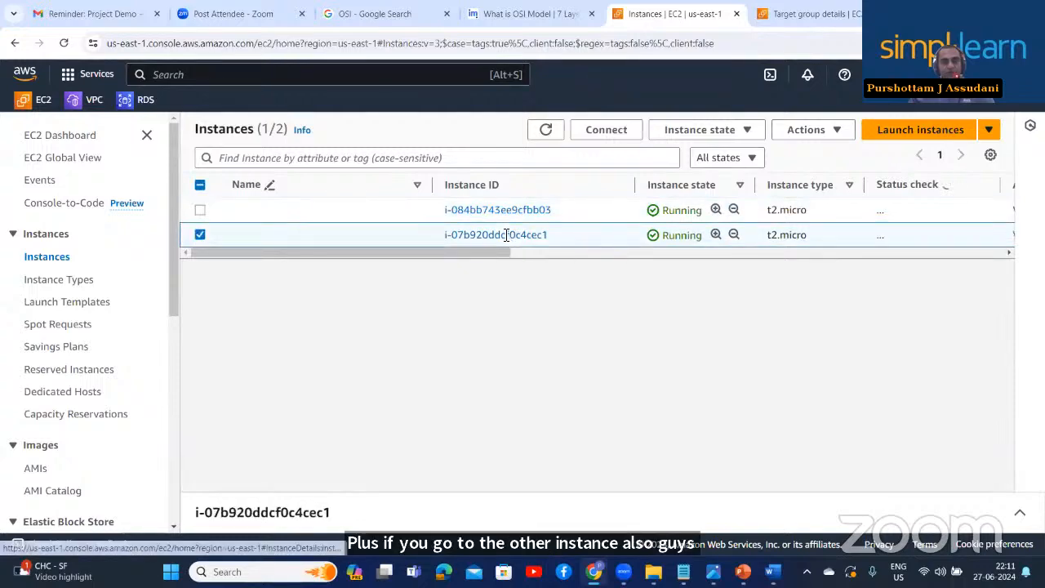
click(506, 238)
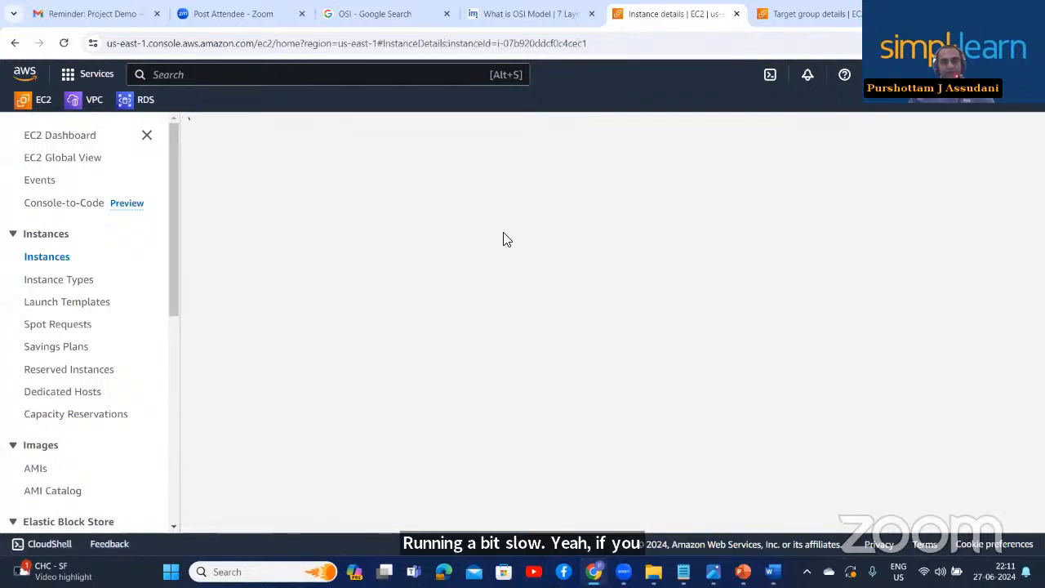
scroll(291, 302, down, 3)
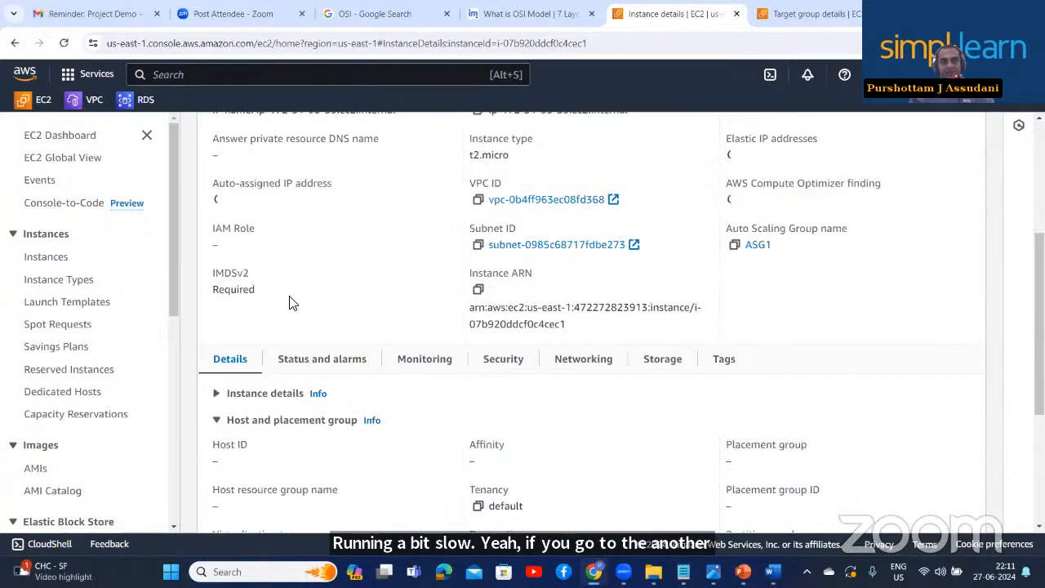
click(417, 377)
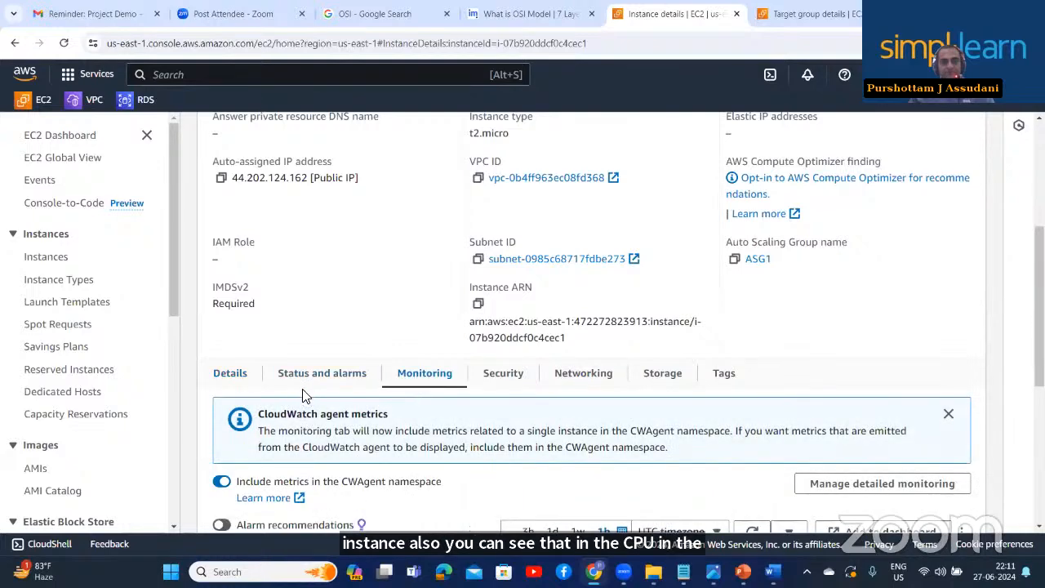
scroll(302, 396, down, 1)
scroll(303, 396, down, 3)
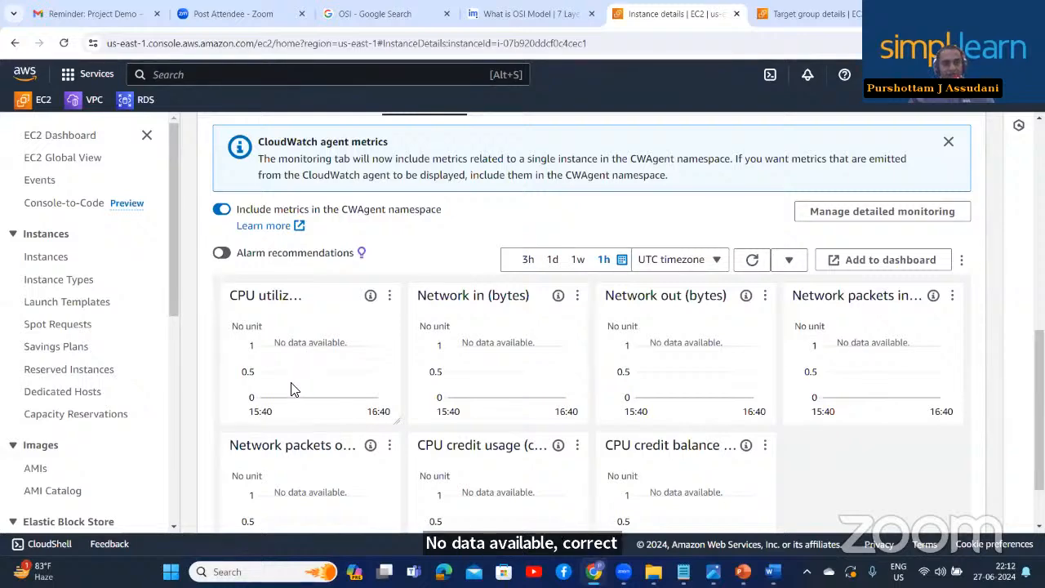
scroll(341, 365, up, 10)
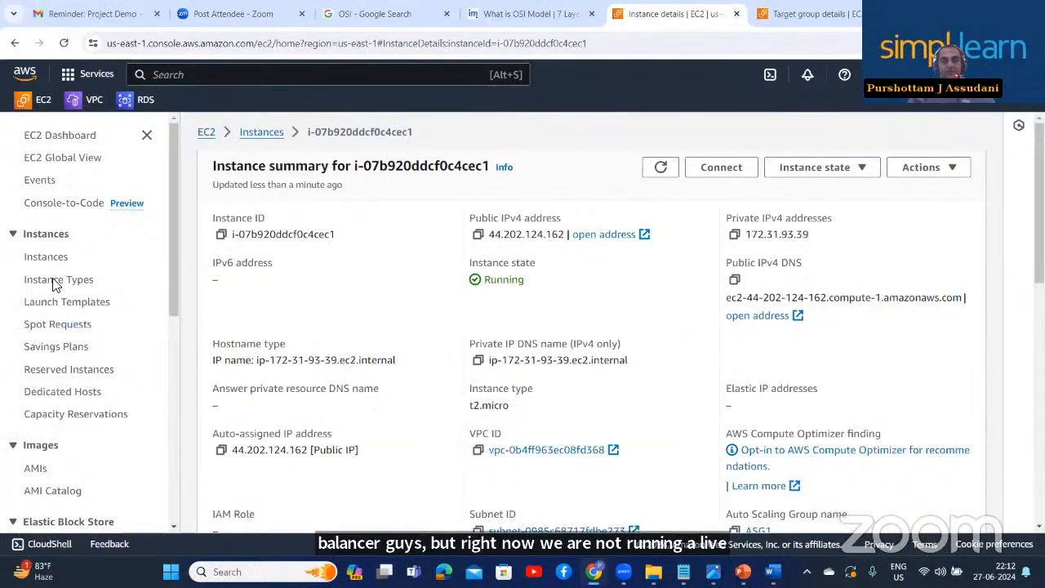
Step: Connect to instance i-084bb743ee9cfbb03 through EC2 Instance Connect with the default username ec2-user
click(263, 134)
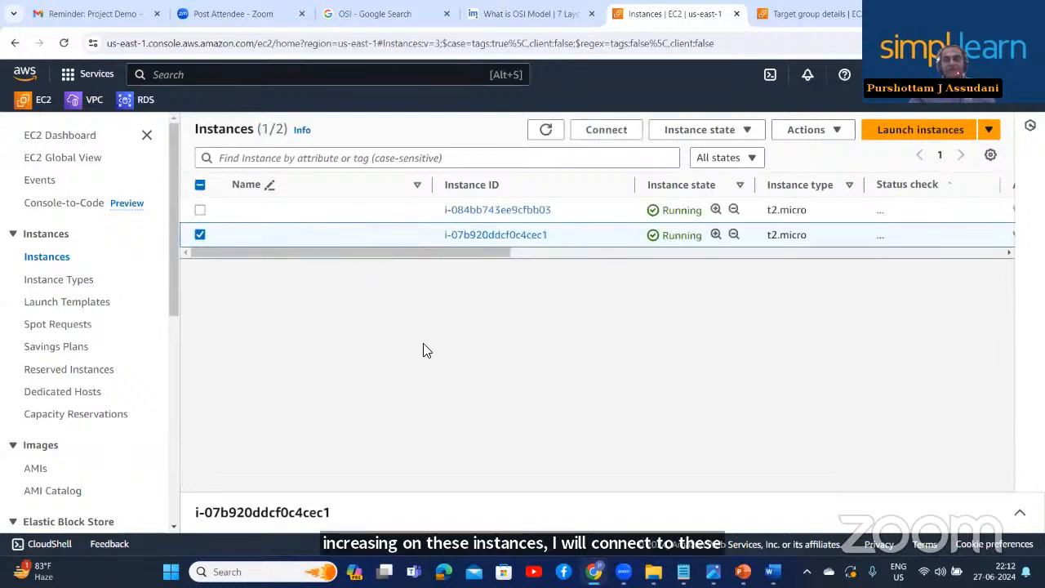
scroll(113, 390, down, 2)
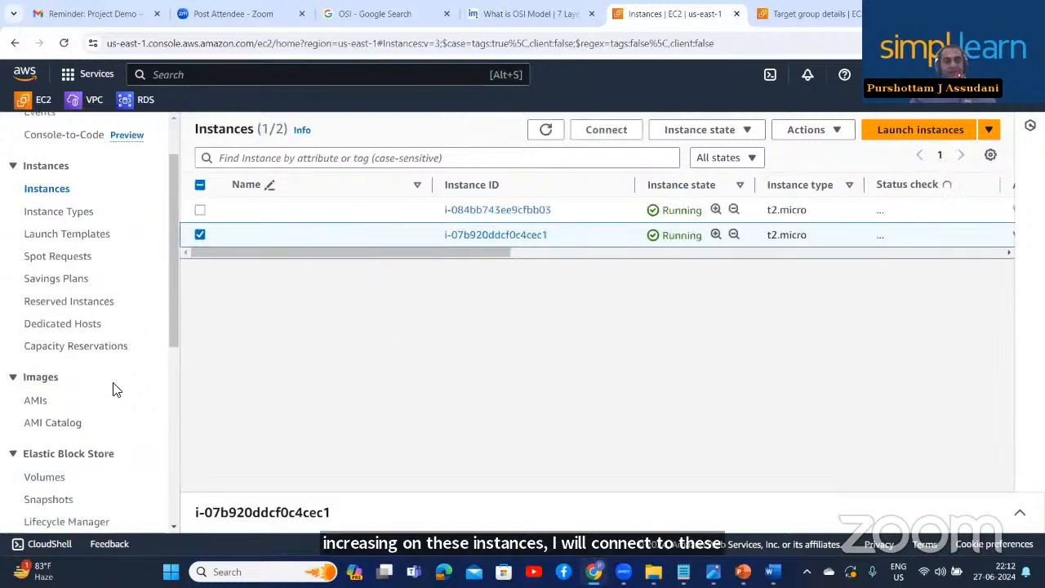
scroll(113, 389, up, 2)
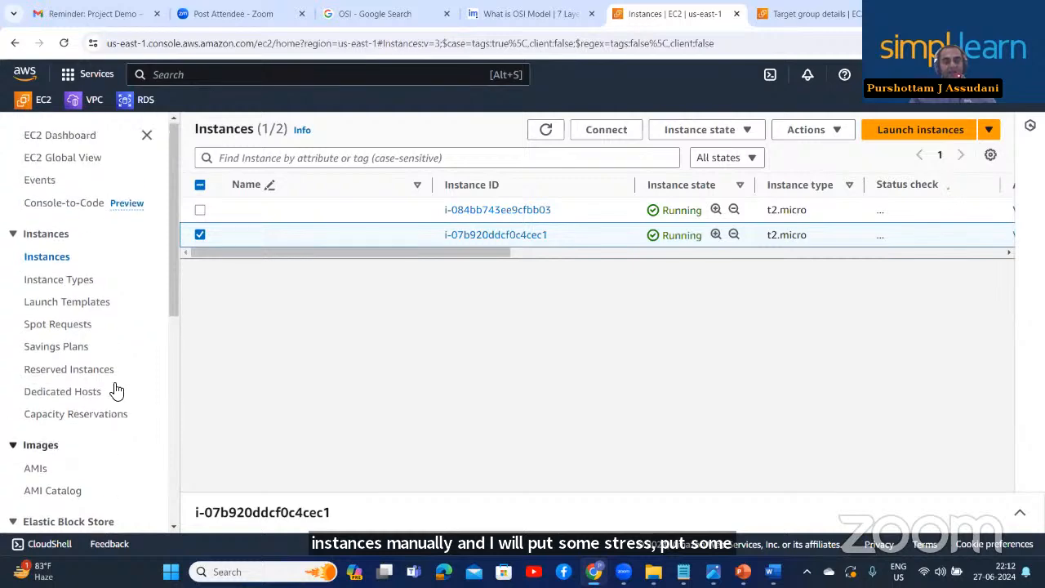
click(498, 211)
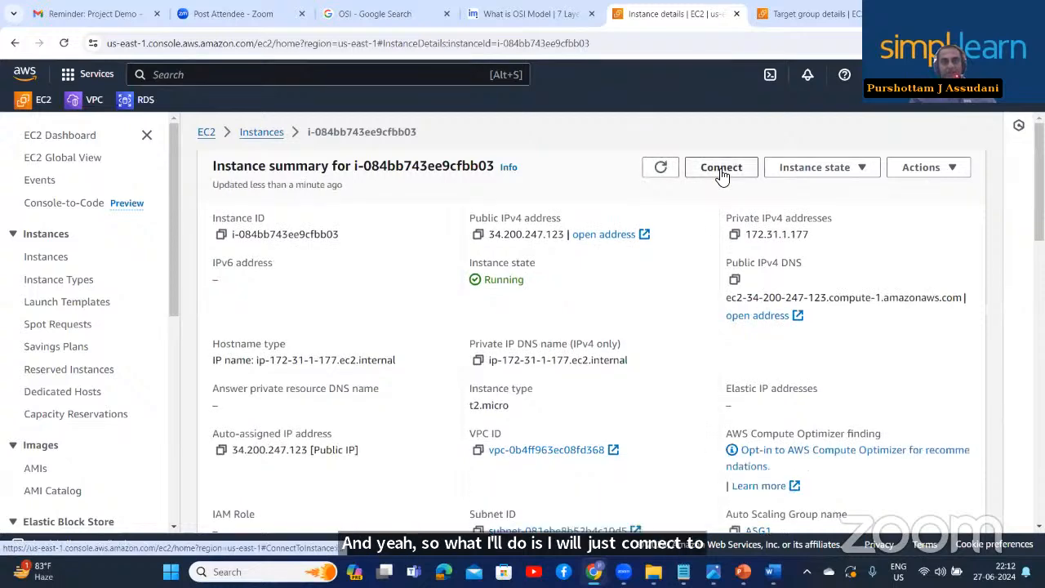
click(721, 169)
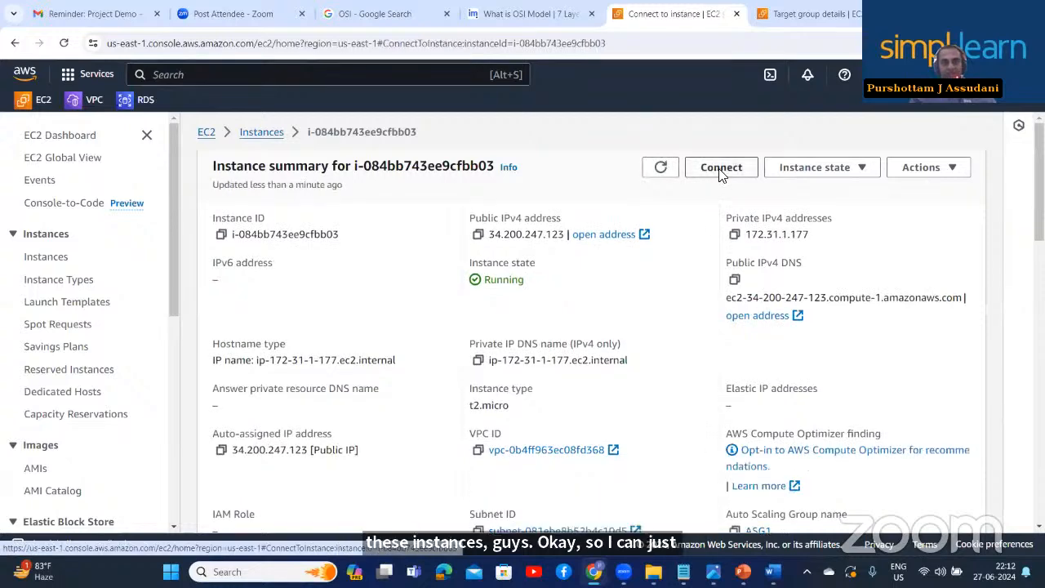
scroll(404, 326, down, 3)
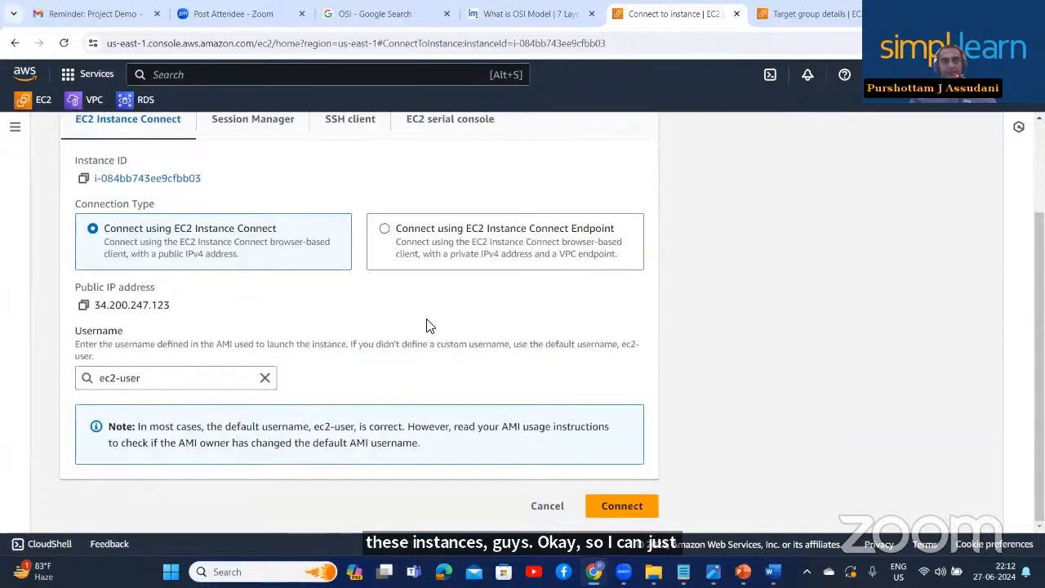
click(611, 505)
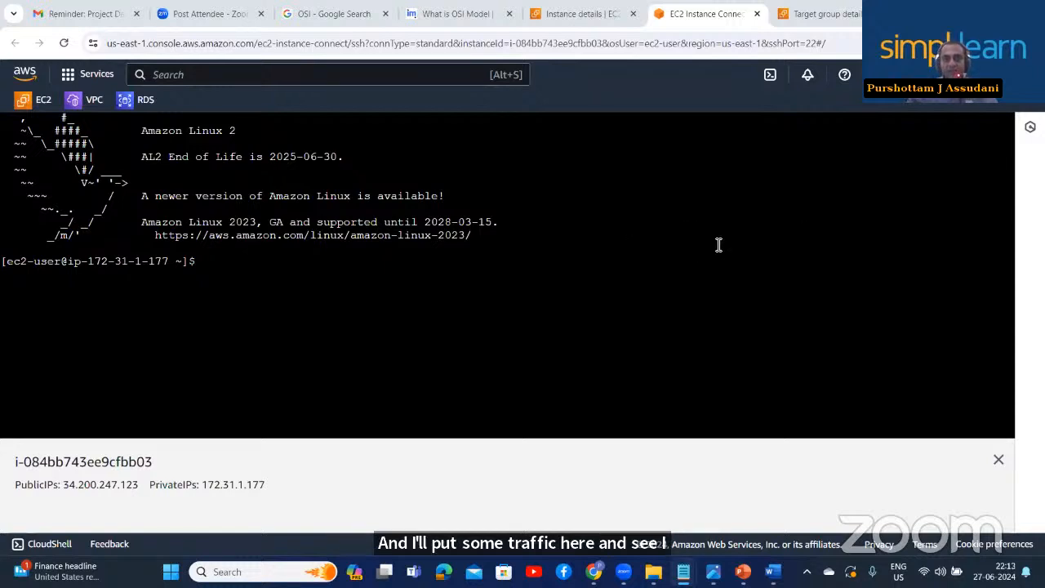
Step: Look over the commands in stress commands.txt, and switch to the root user in the instance's terminal with sudo su
key(alt+Tab)
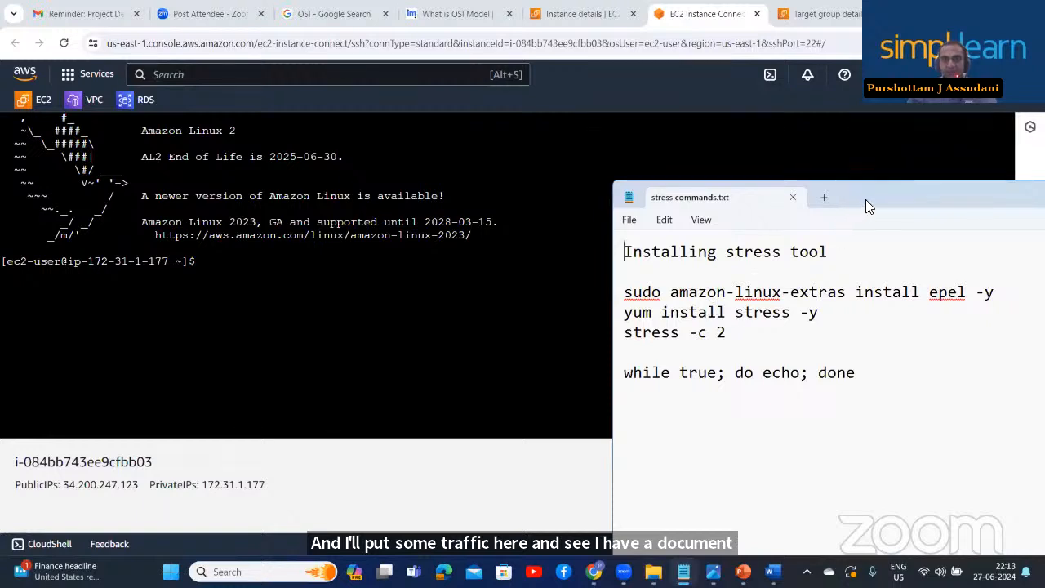
key(alt+Tab)
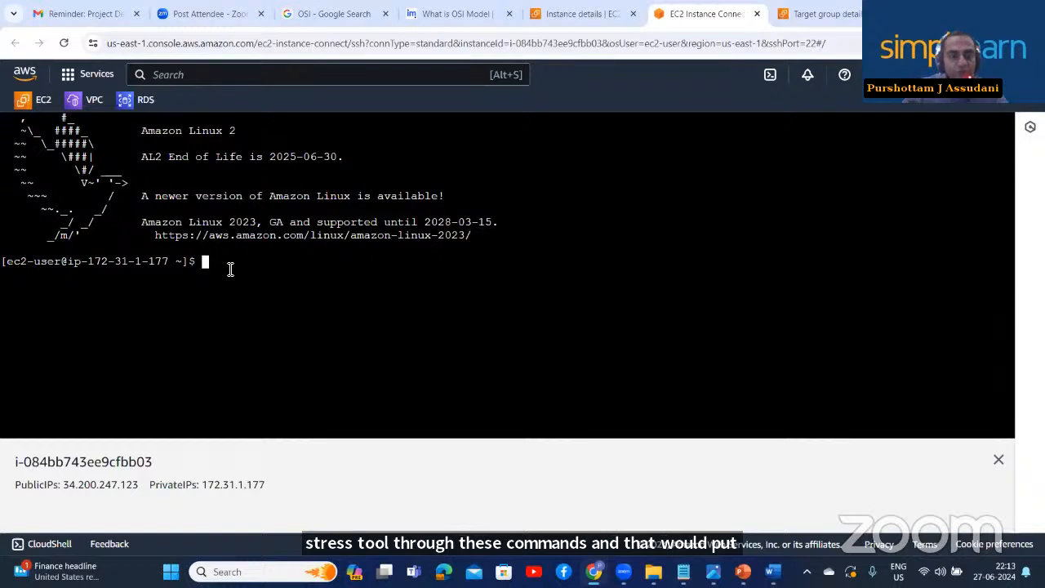
text(sudo)
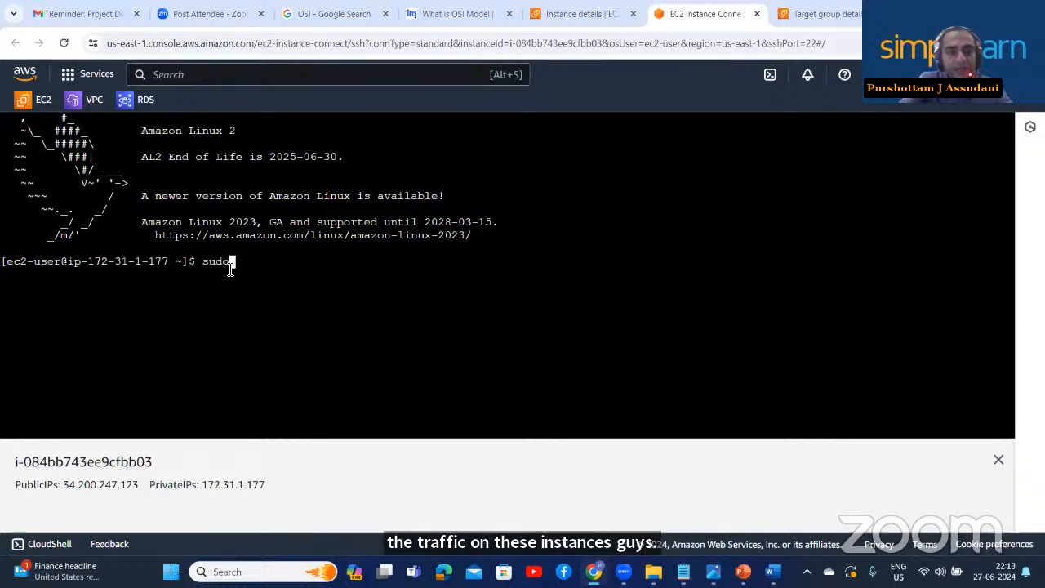
text( su)
key(Return)
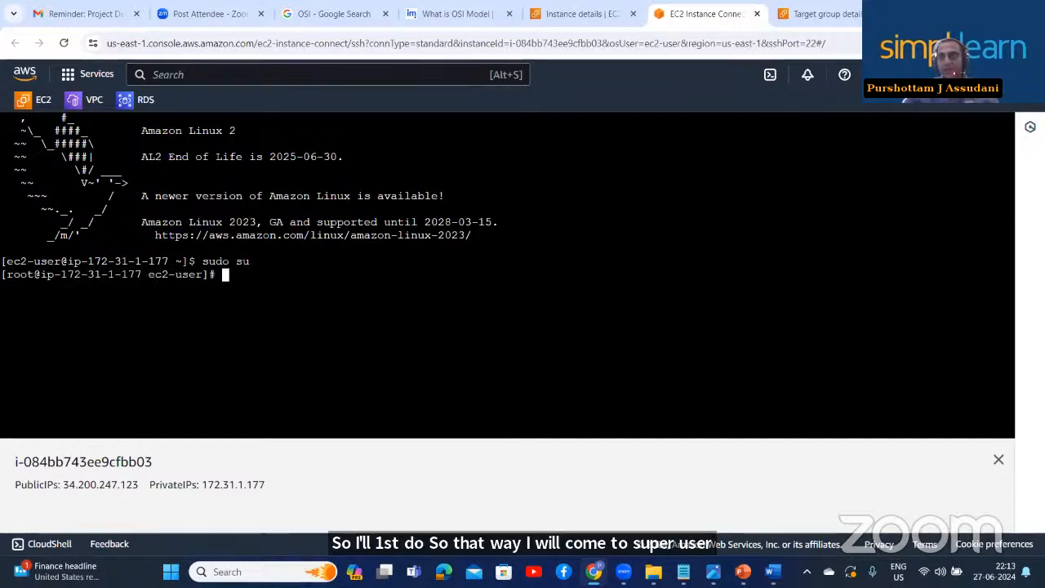
Step: Copy the three commands from stress commands.txt into the root terminal to install epel and stress, and run stress -c 2
key(alt+Tab)
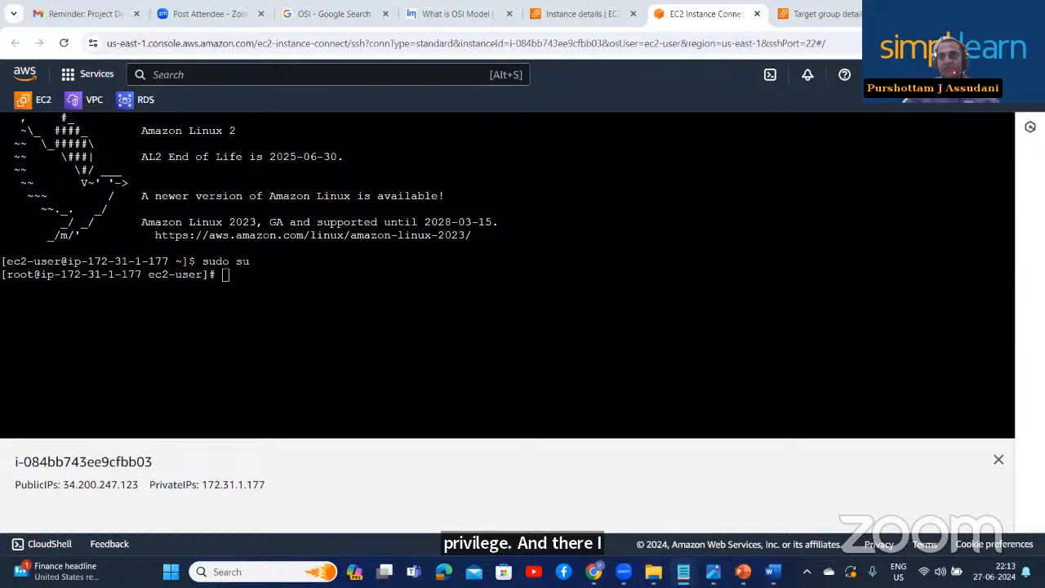
drag(133, 231, 330, 271)
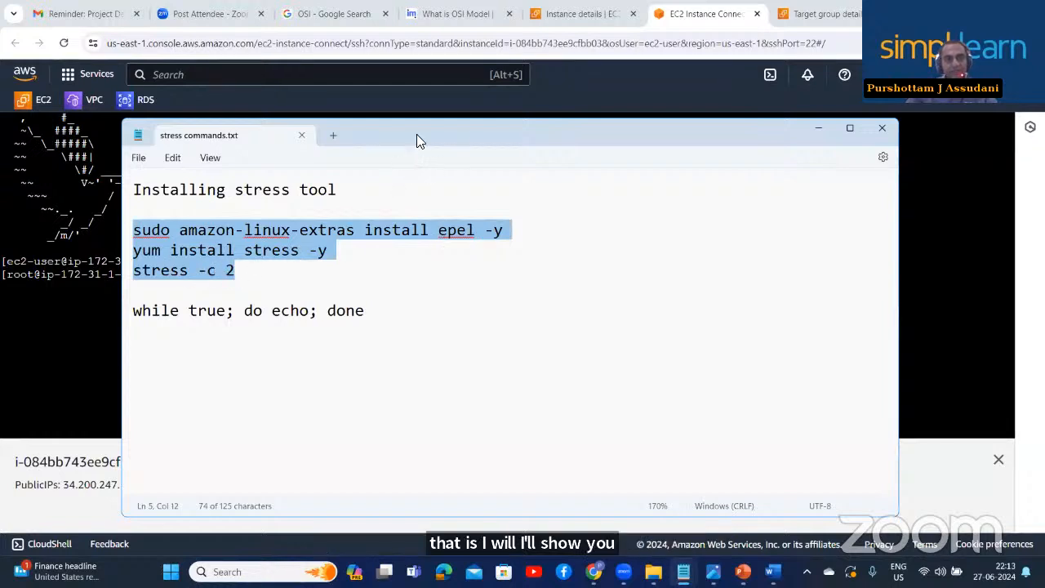
drag(437, 136, 1044, 114)
right_click(225, 278)
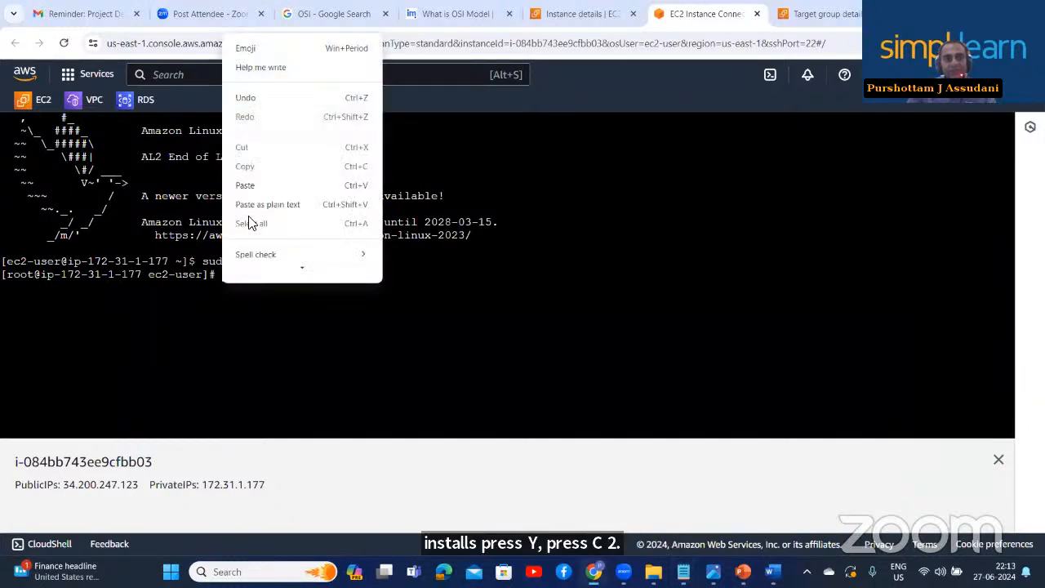
click(251, 199)
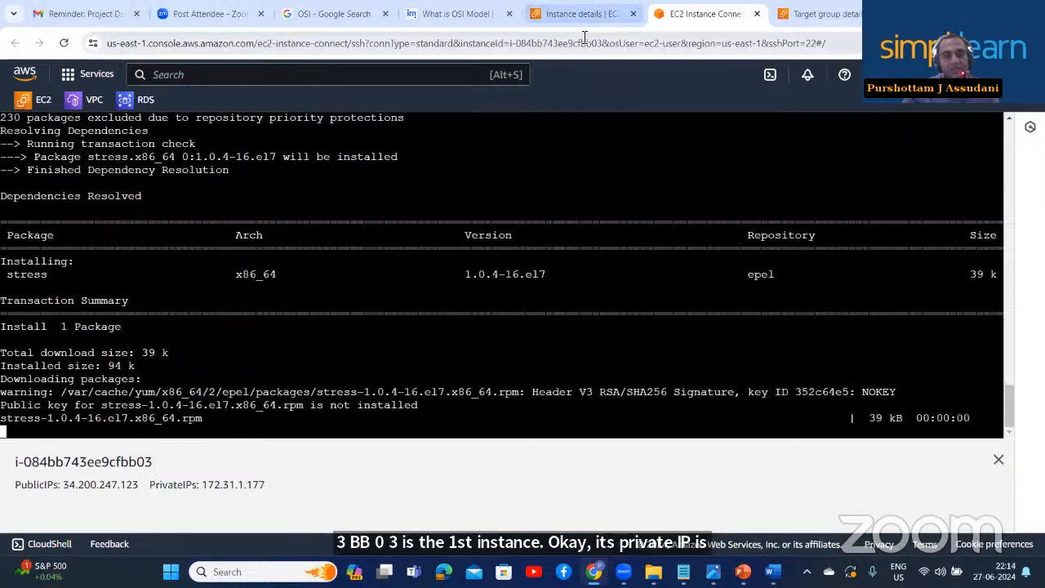
text(stress -c 2)
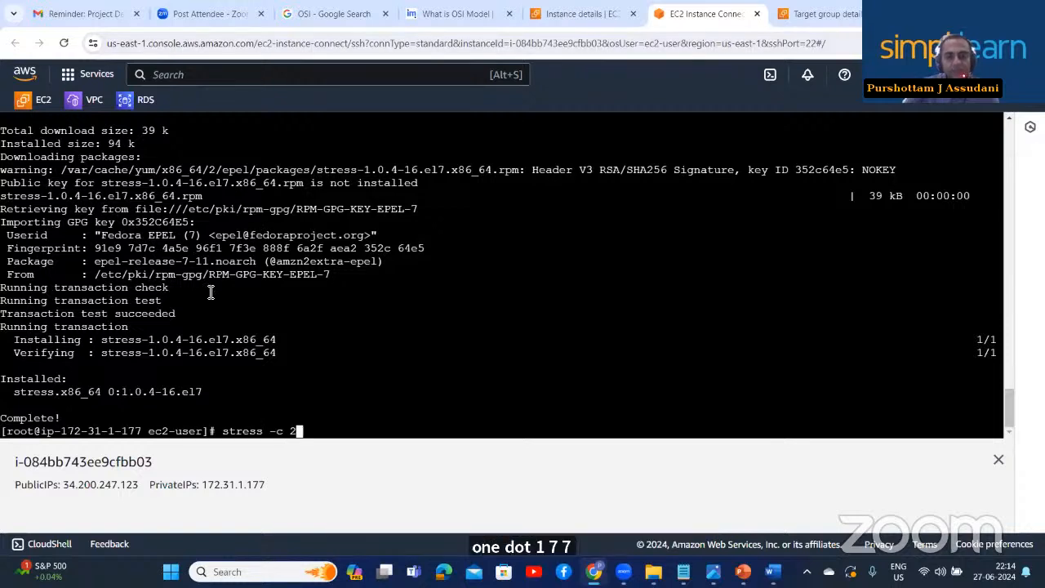
key(Return)
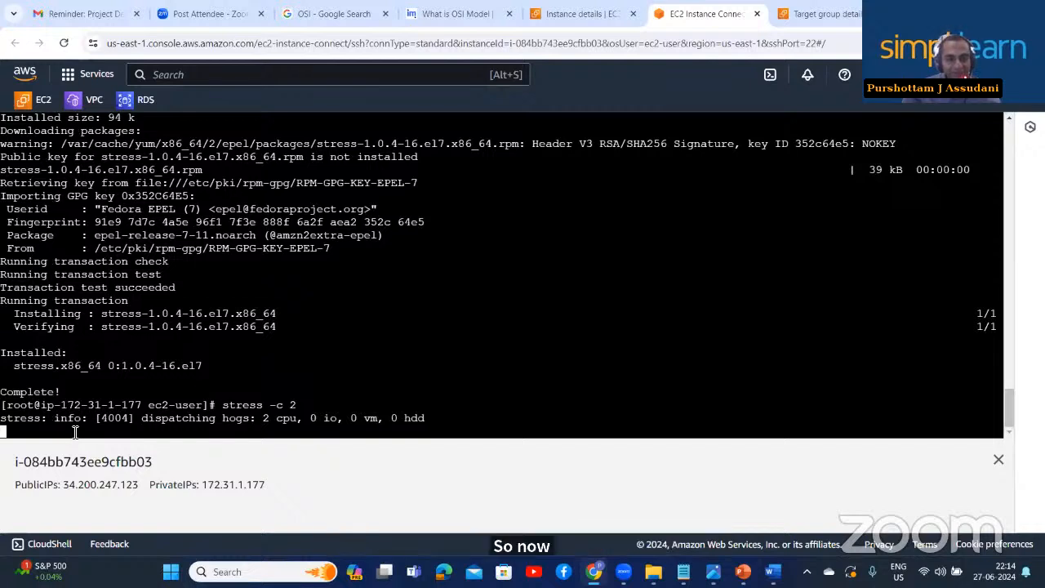
Step: Connect to the second instance, i-07b920ddcf0c4cec1, through EC2 Instance Connect with the default username ec2-user
click(580, 14)
scroll(547, 251, up, 2)
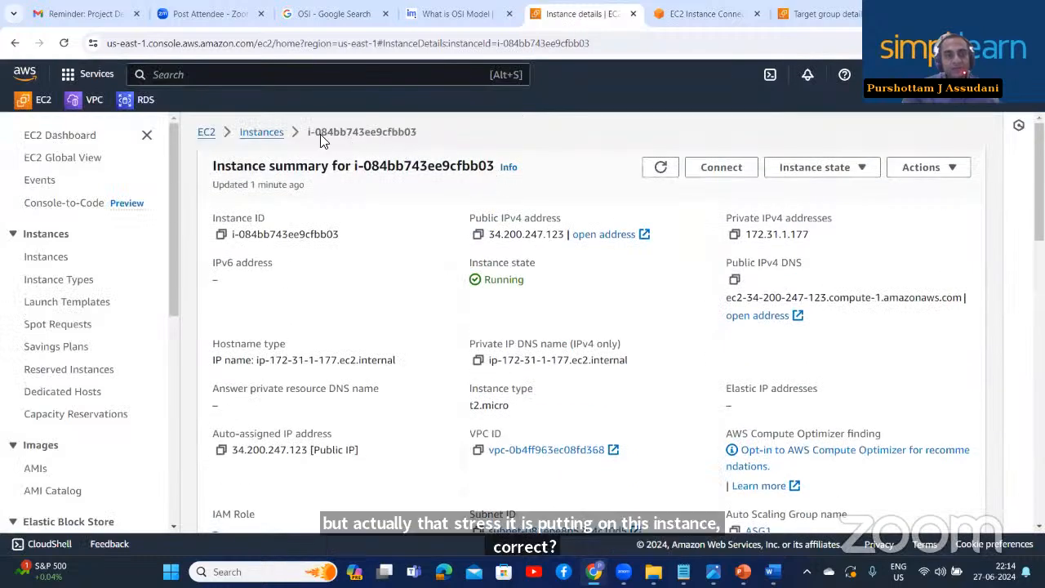
click(275, 137)
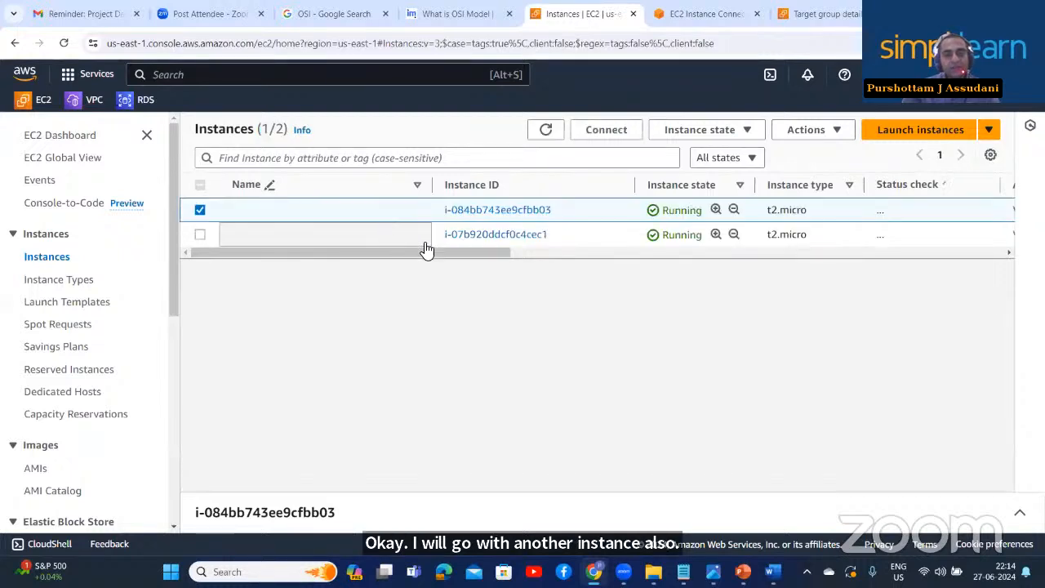
click(508, 234)
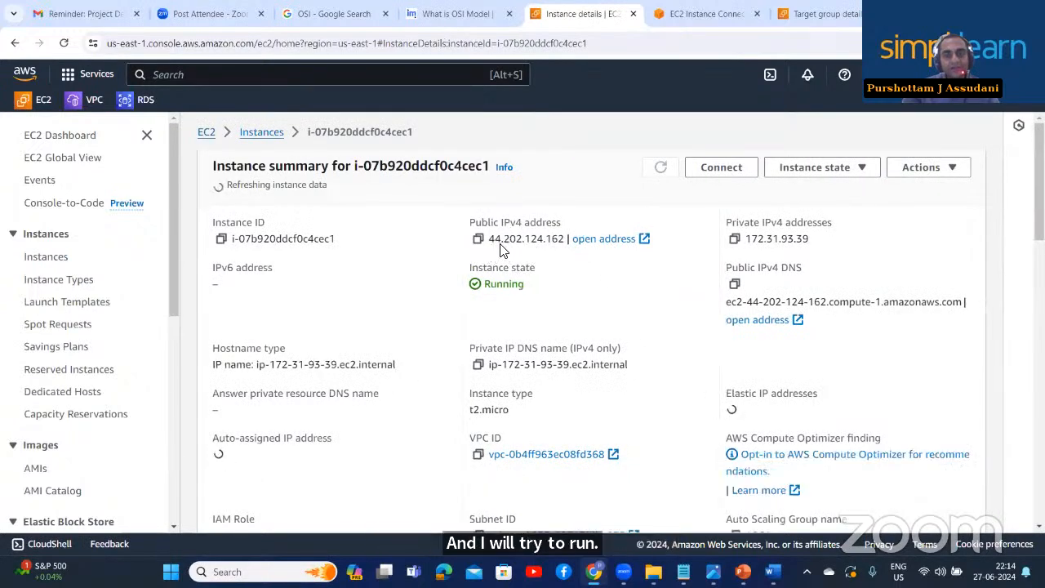
click(720, 167)
scroll(516, 284, down, 2)
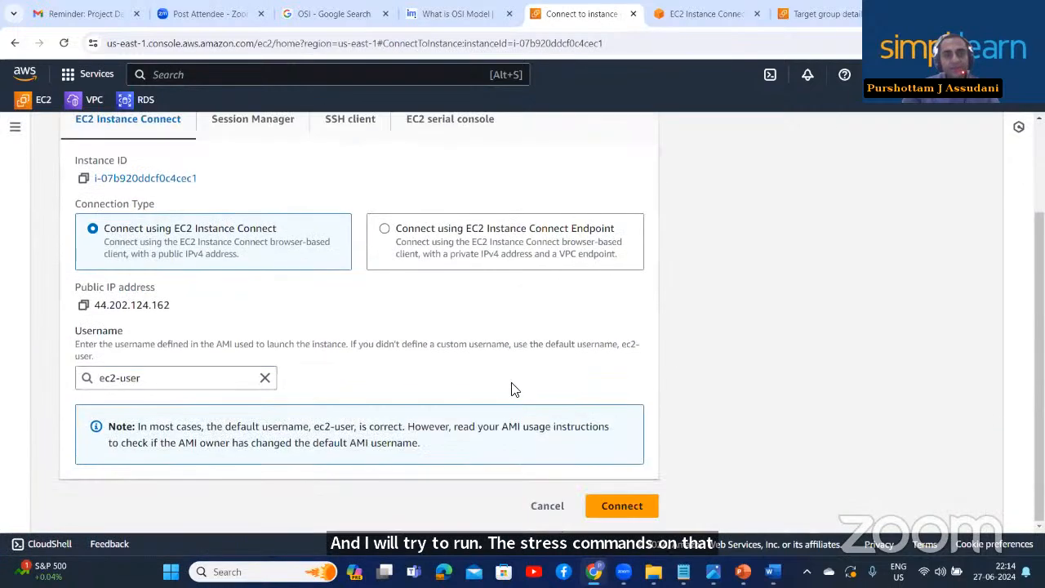
click(628, 508)
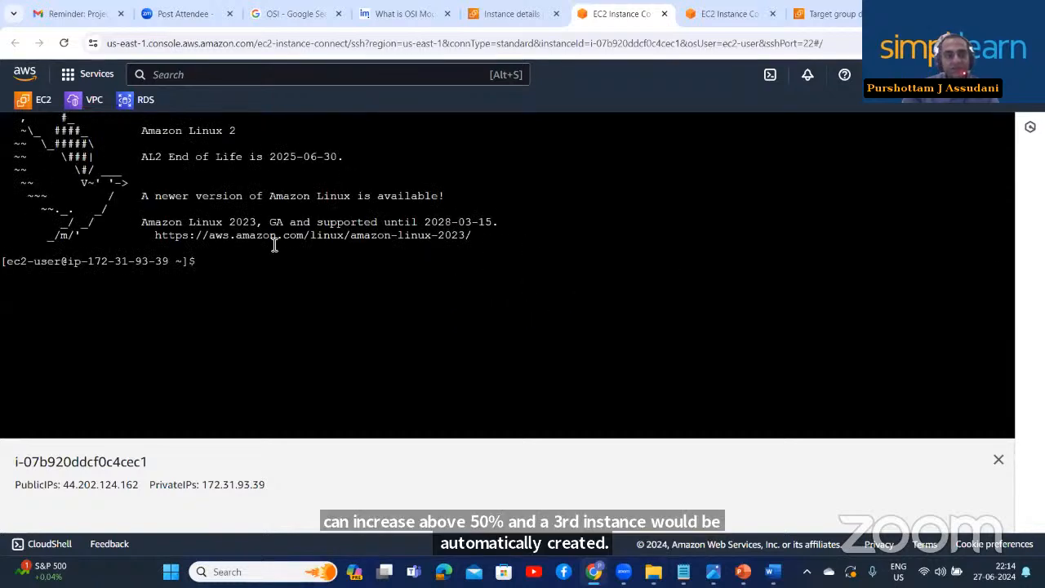
Step: Switch to the root user with sudo su on i-07b920ddcf0c4cec1 and paste the copied commands to install epel and stress
click(241, 265)
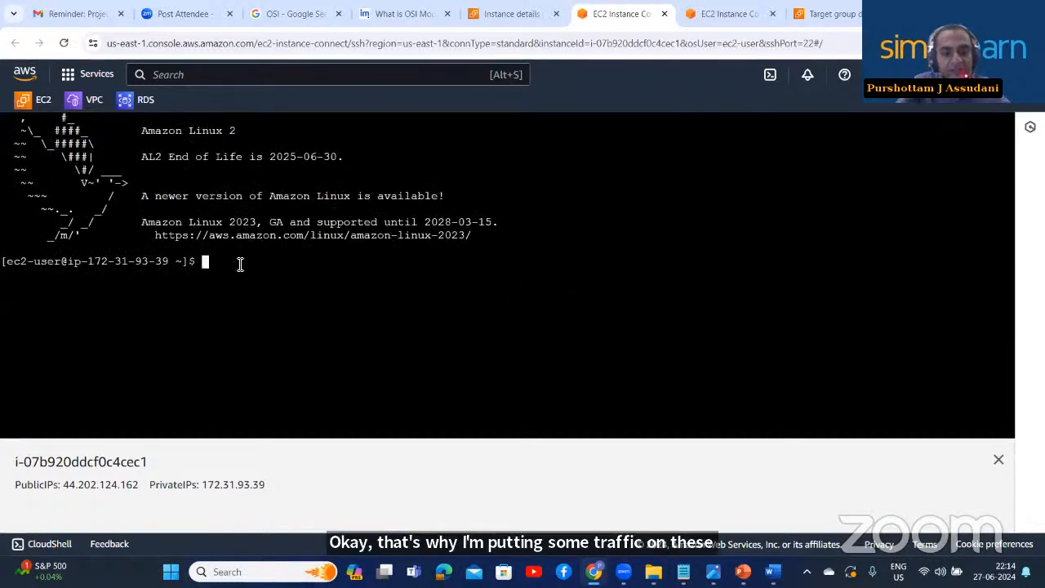
text(sudo )
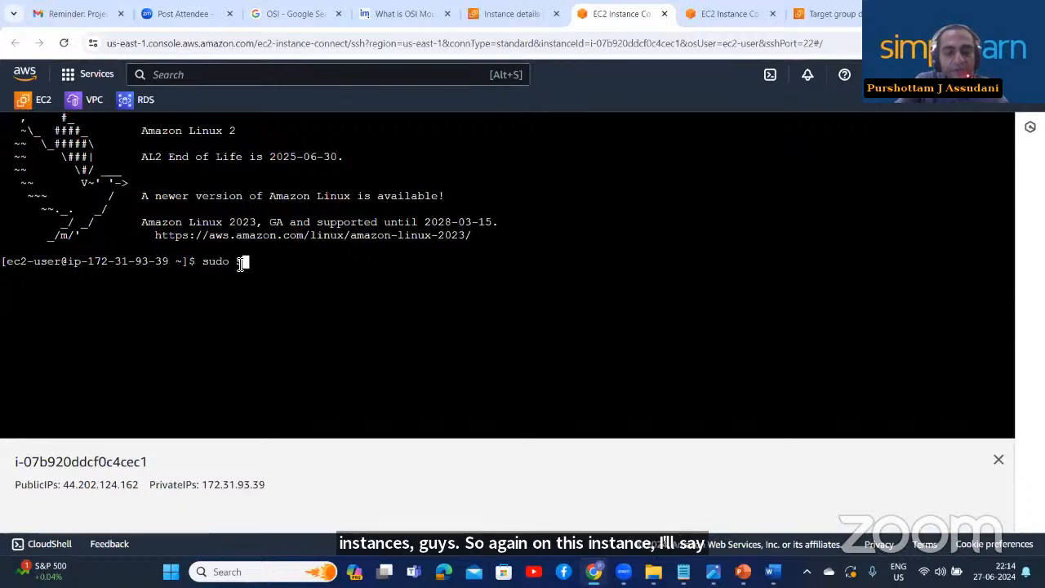
text(su)
key(Return)
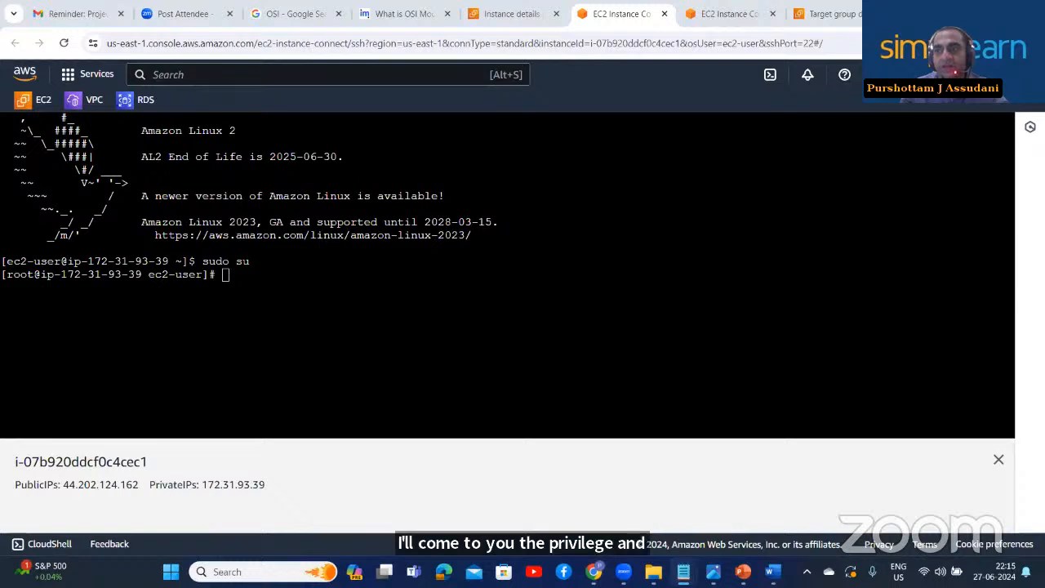
right_click(293, 277)
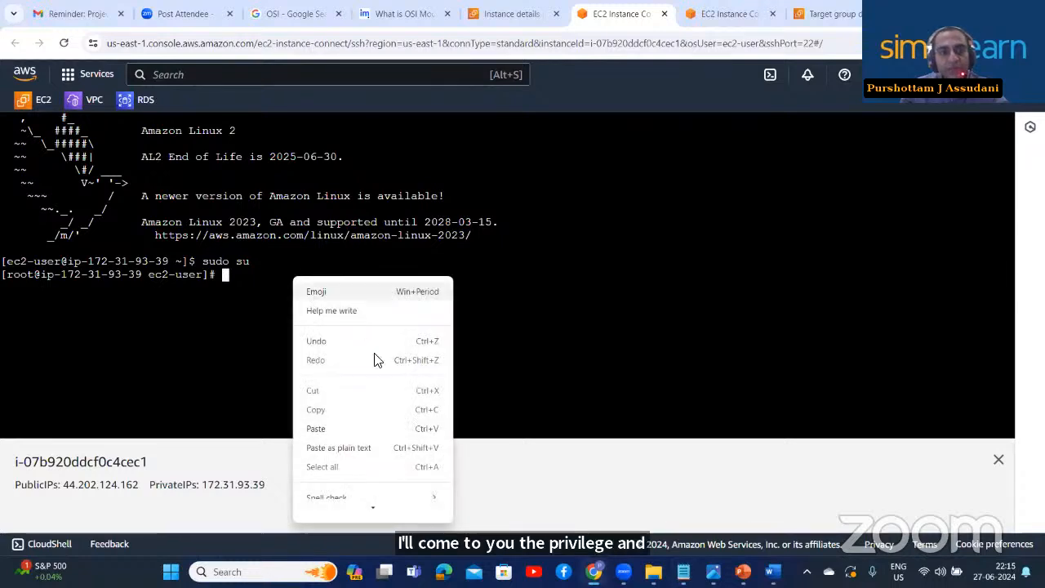
click(350, 428)
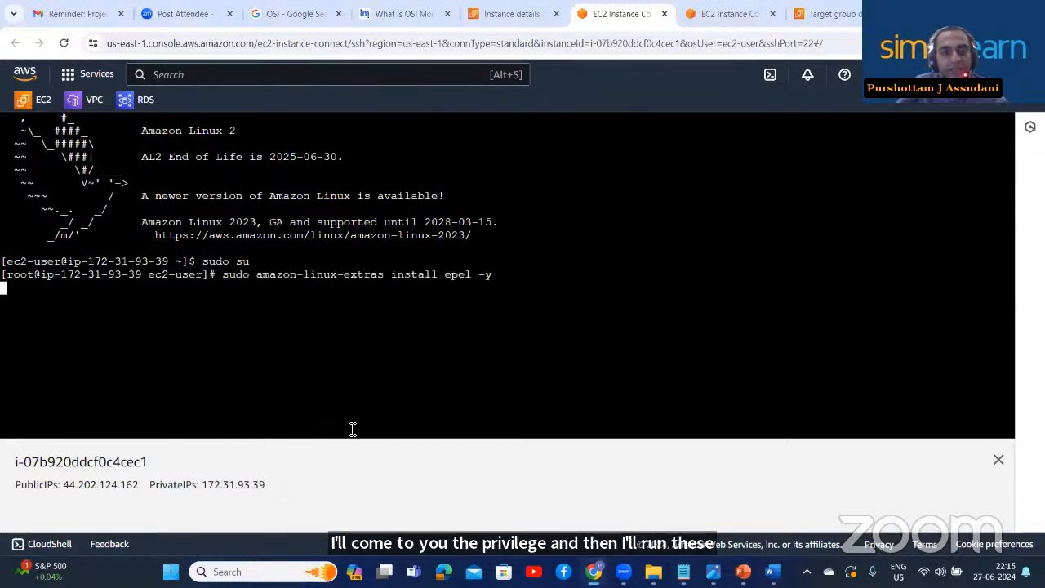
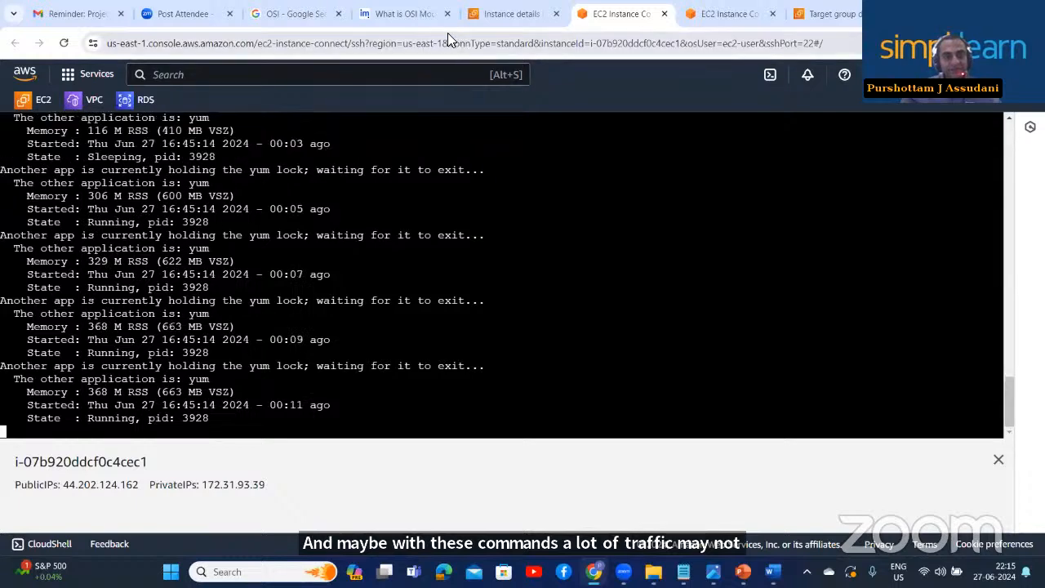
Step: Reopen the EC2 instances list, and start stress -c 2 in the terminal of i-07b920ddcf0c4cec1
click(501, 16)
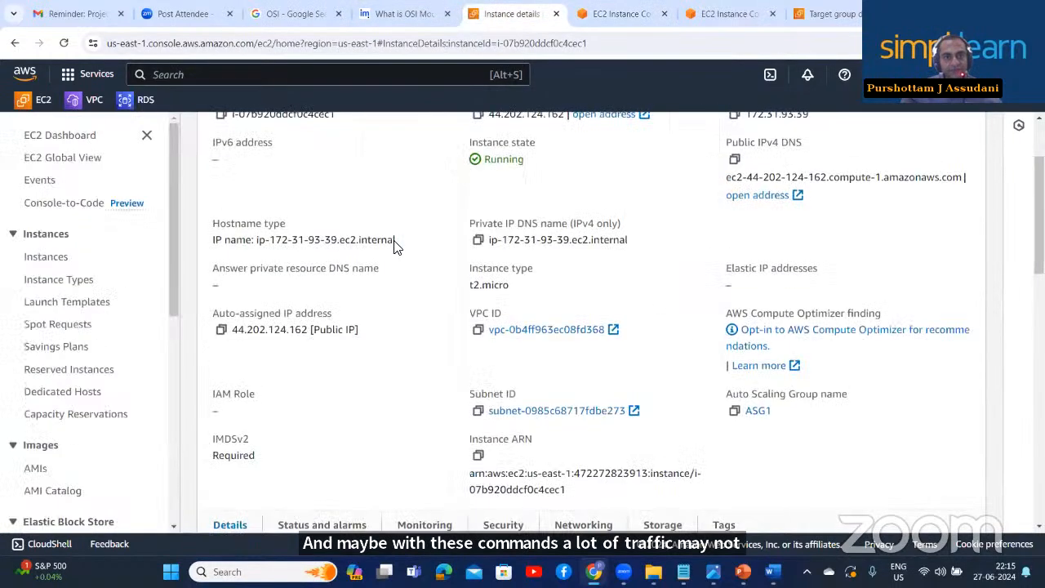
click(268, 132)
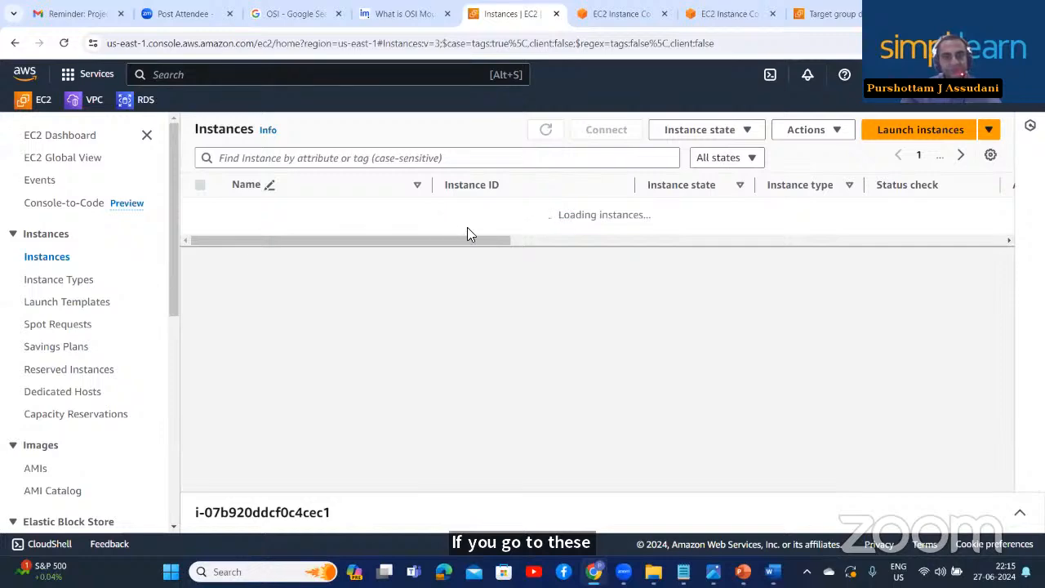
click(626, 18)
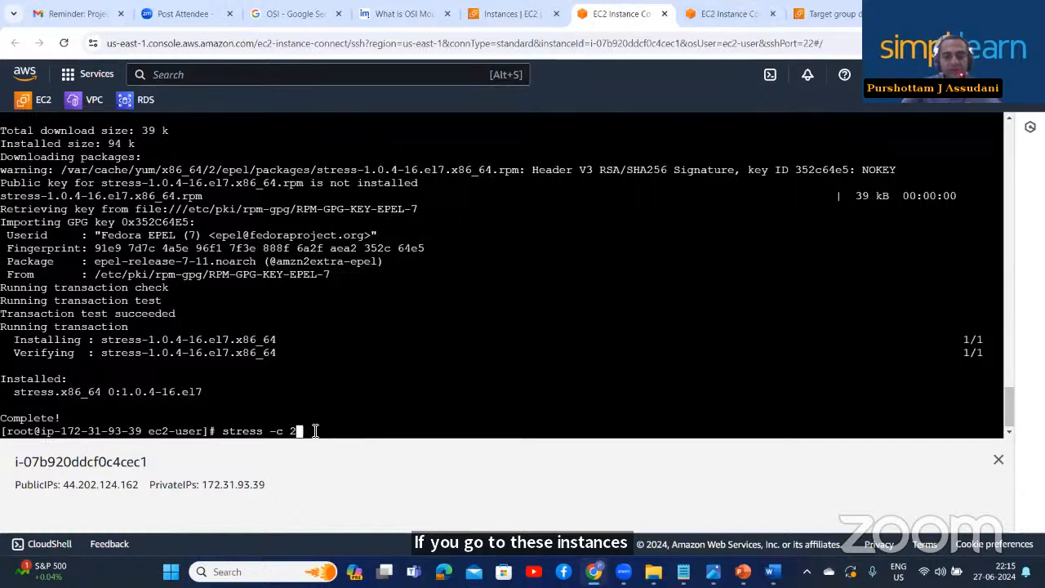
key(Return)
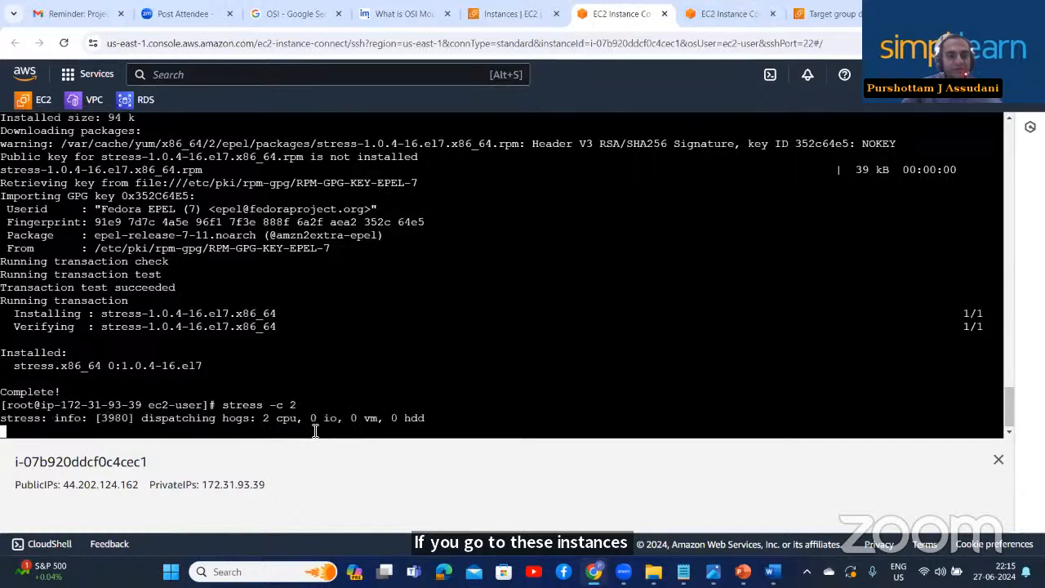
Step: Open the monitoring metrics of instance i-084bb743ee9cfbb03 and check the latest point on its CPU utilization graph
click(512, 14)
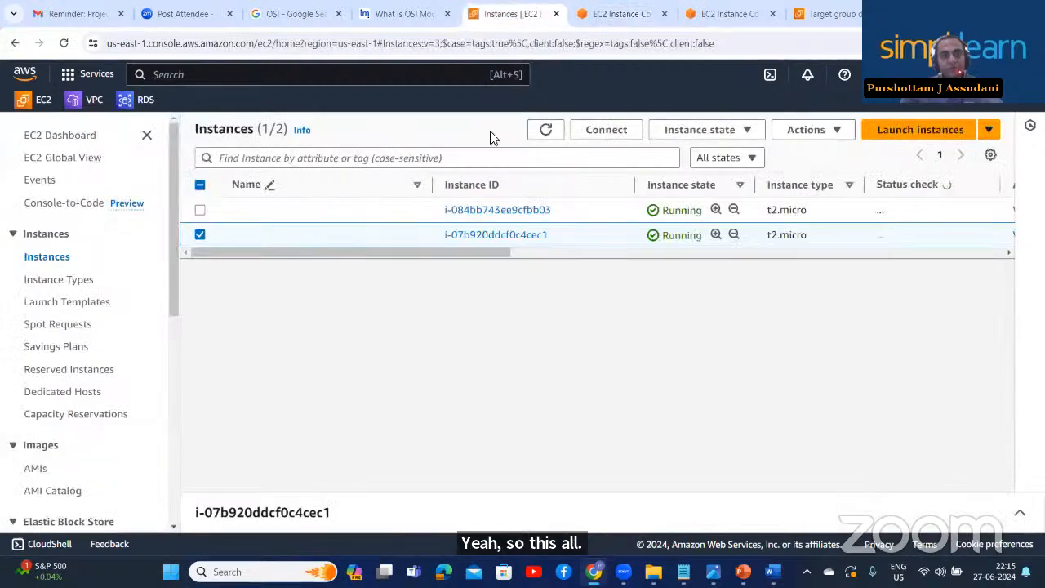
click(520, 210)
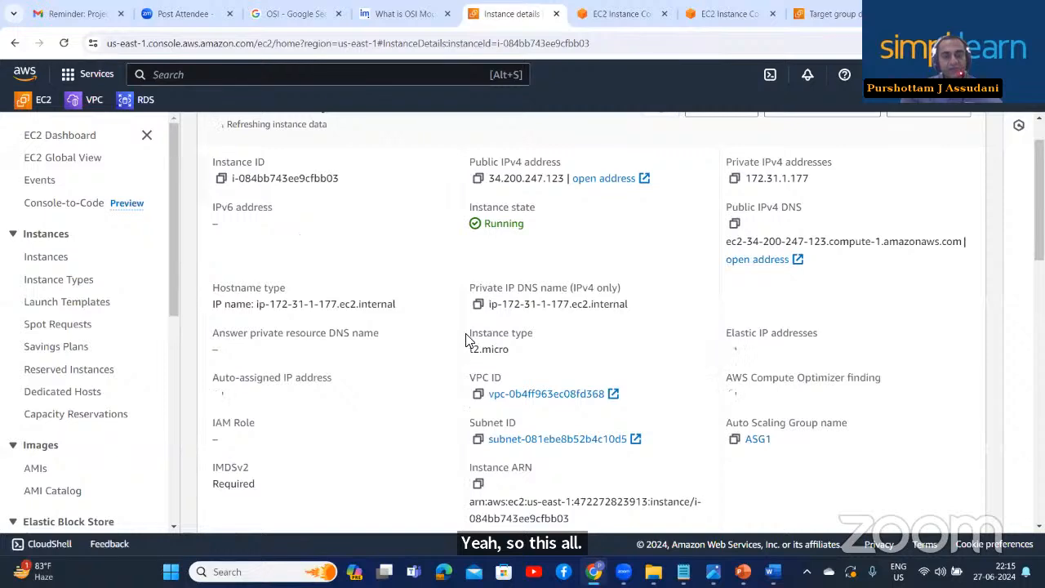
scroll(466, 334, down, 3)
scroll(409, 367, down, 1)
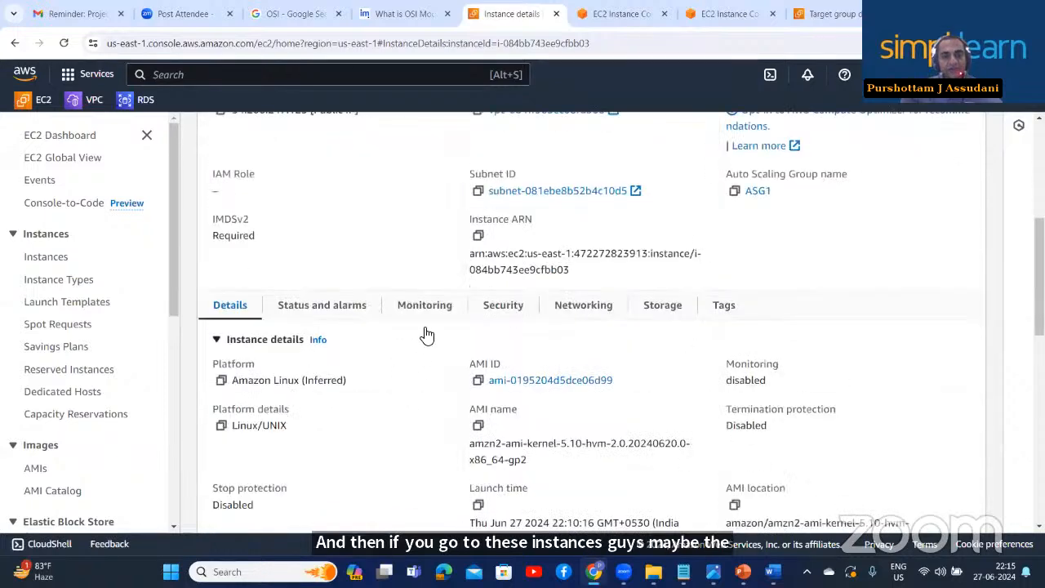
click(426, 311)
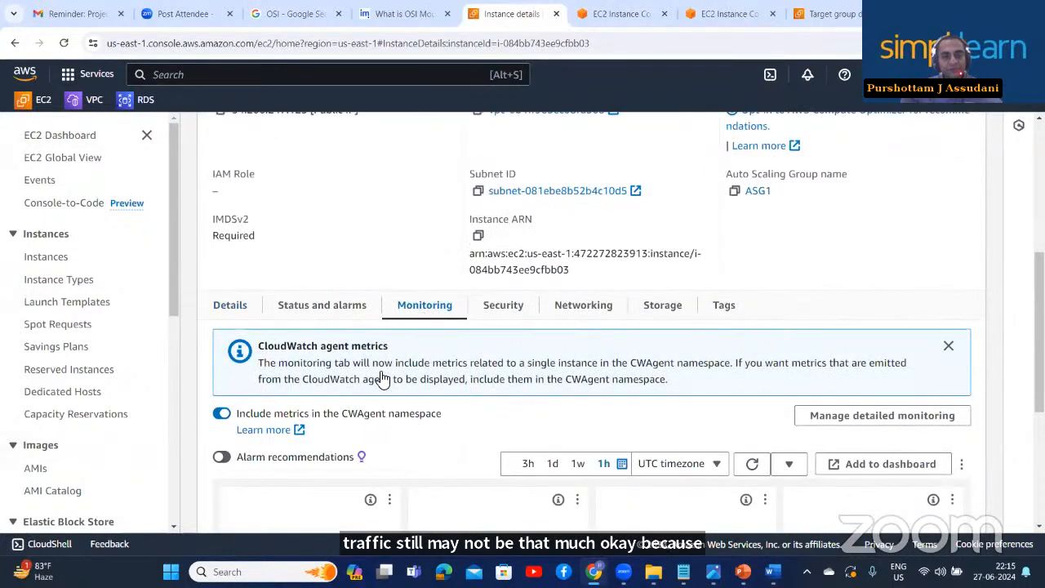
scroll(386, 373, down, 2)
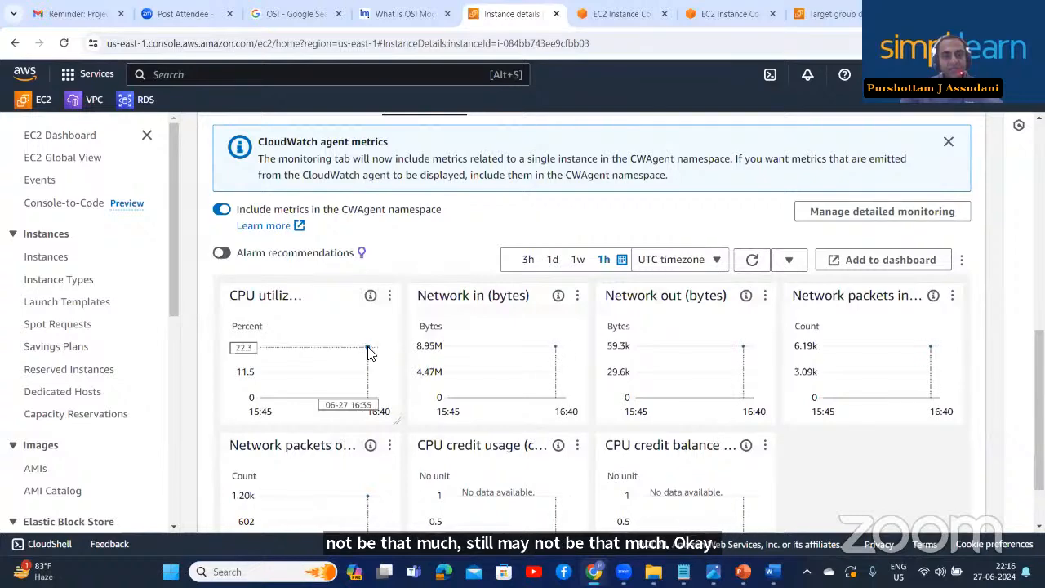
mouse_move(368, 348)
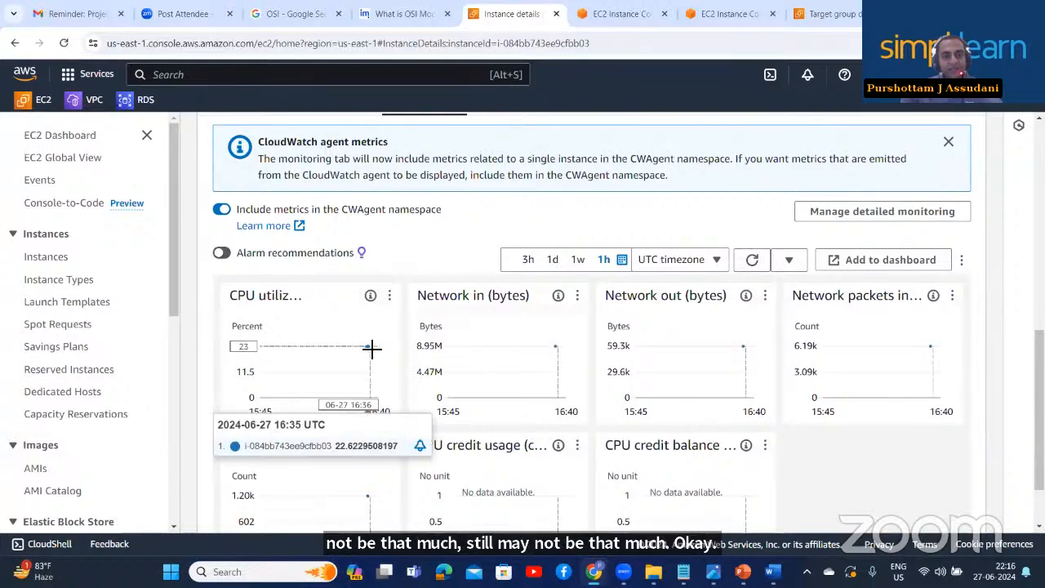
Step: Enlarge the CPU utilization graph of i-084bb743ee9cfbb03 to examine it, and return to the instances list
click(389, 295)
click(404, 319)
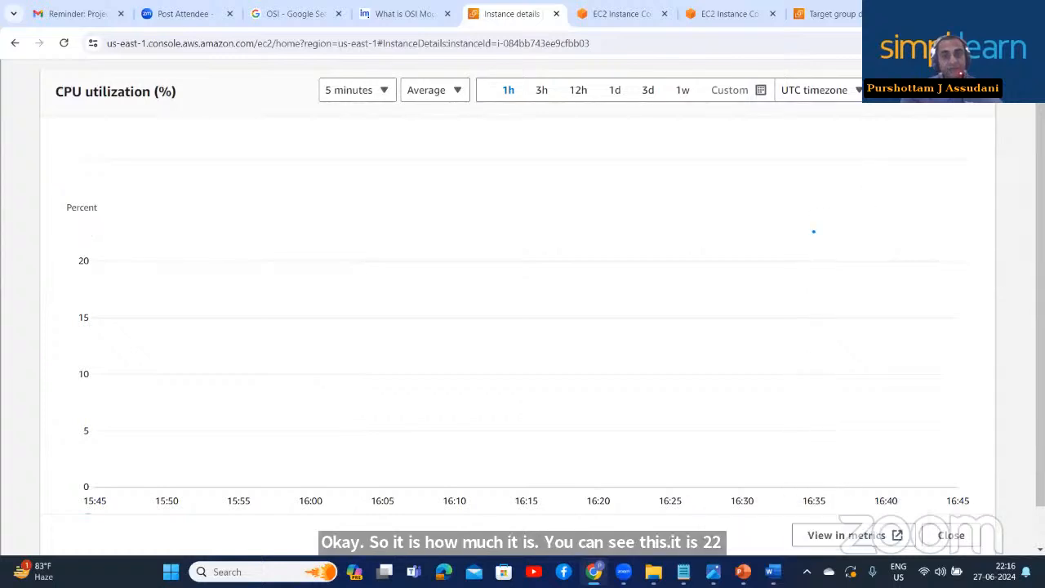
click(974, 98)
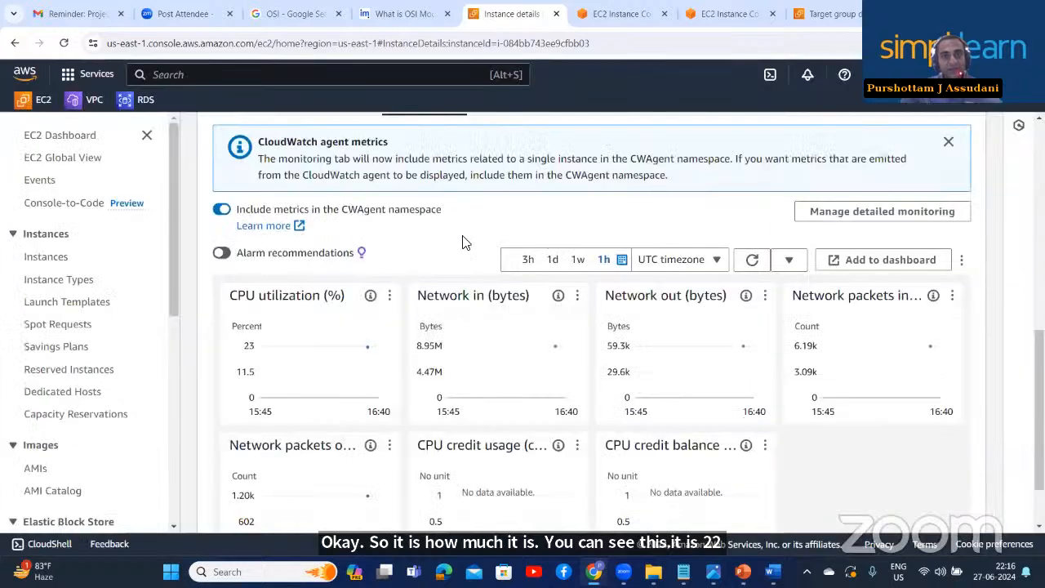
scroll(457, 245, up, 10)
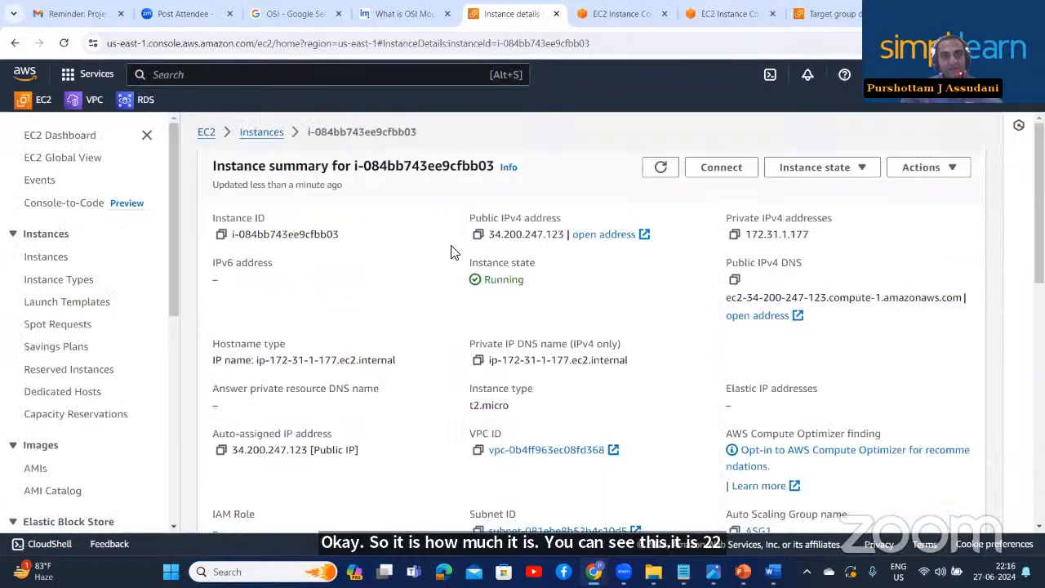
click(278, 138)
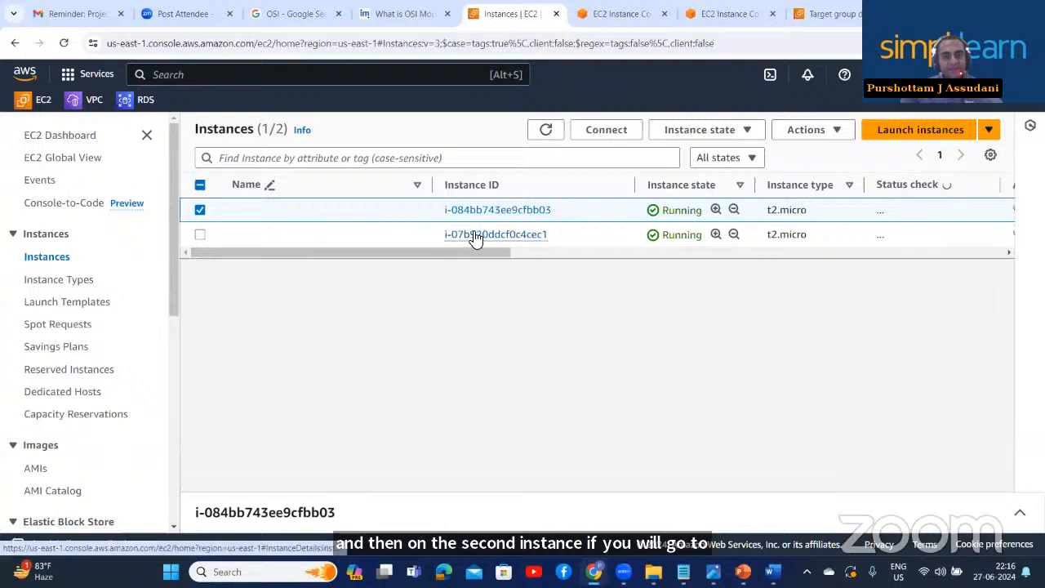
Step: Open the monitoring metrics of instance i-07b920ddcf0c4cec1 and check the latest point on its CPU utilization graph
click(476, 236)
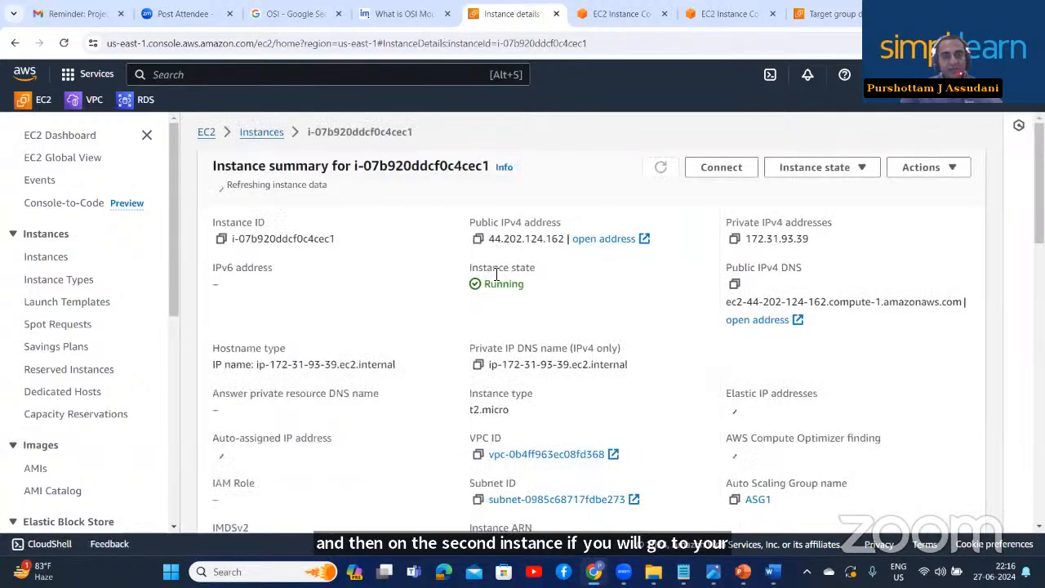
scroll(457, 311, down, 5)
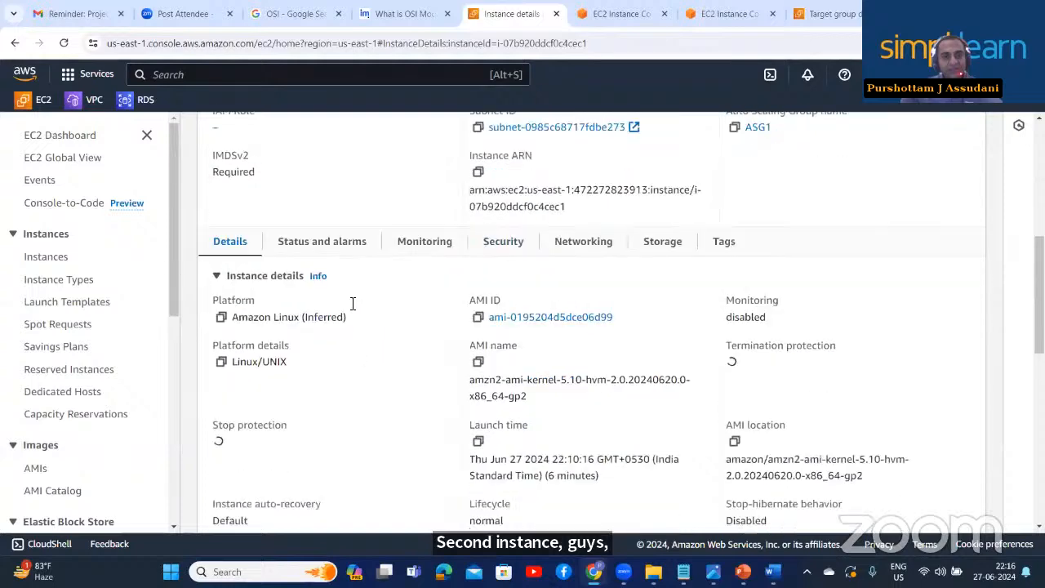
click(425, 238)
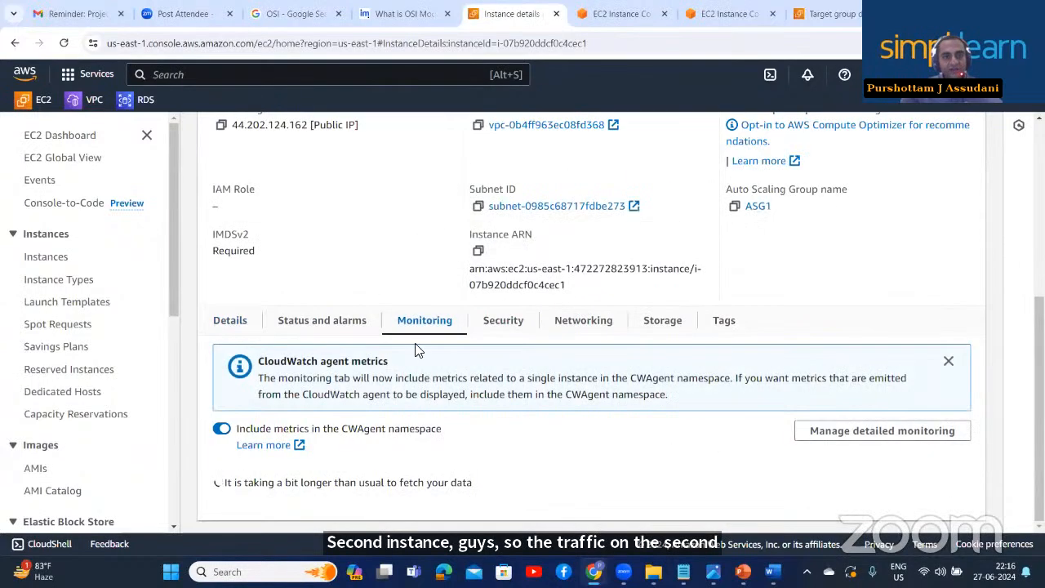
scroll(416, 350, down, 2)
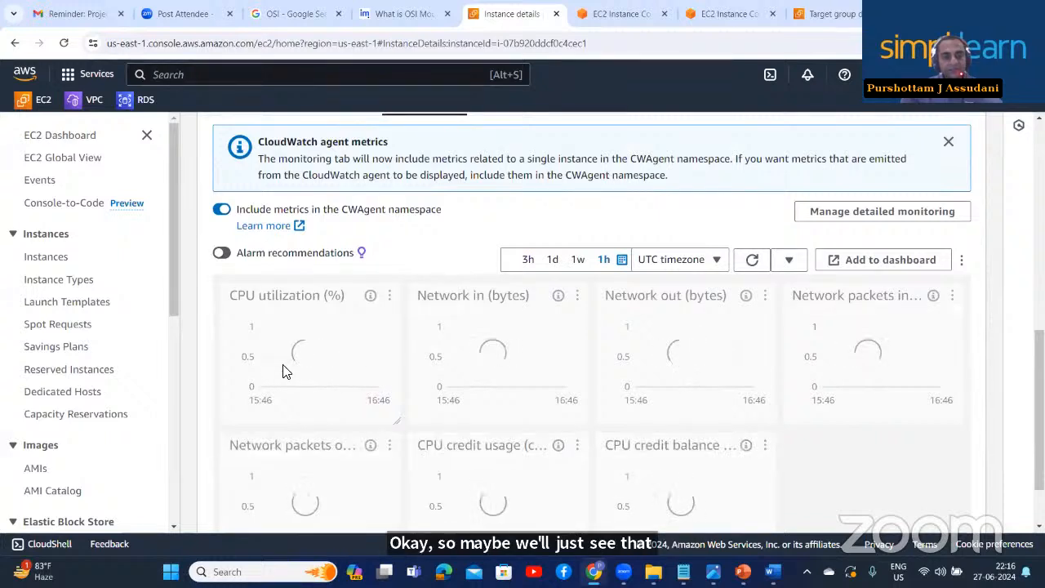
mouse_move(360, 354)
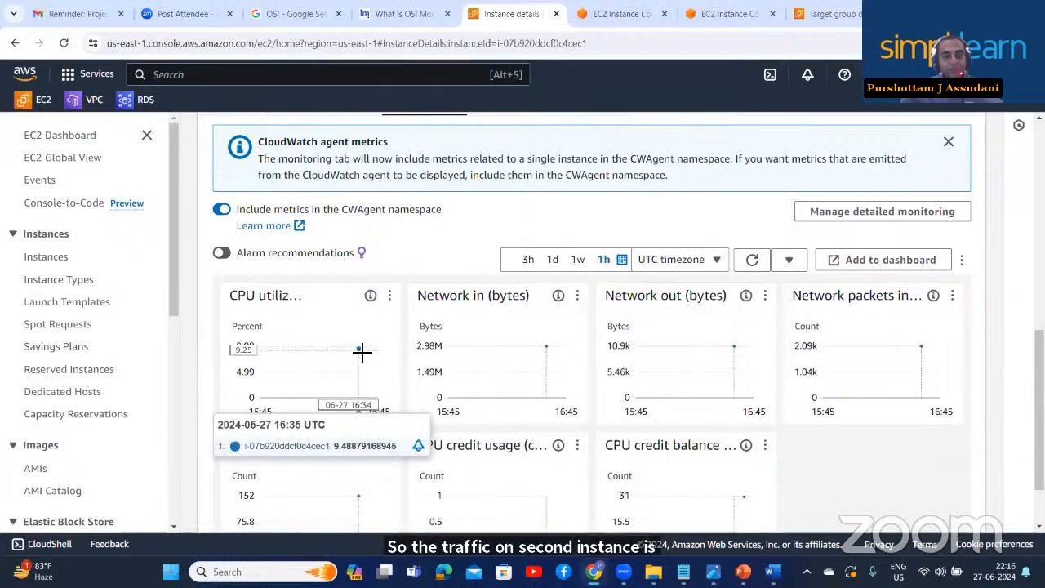
scroll(574, 232, up, 3)
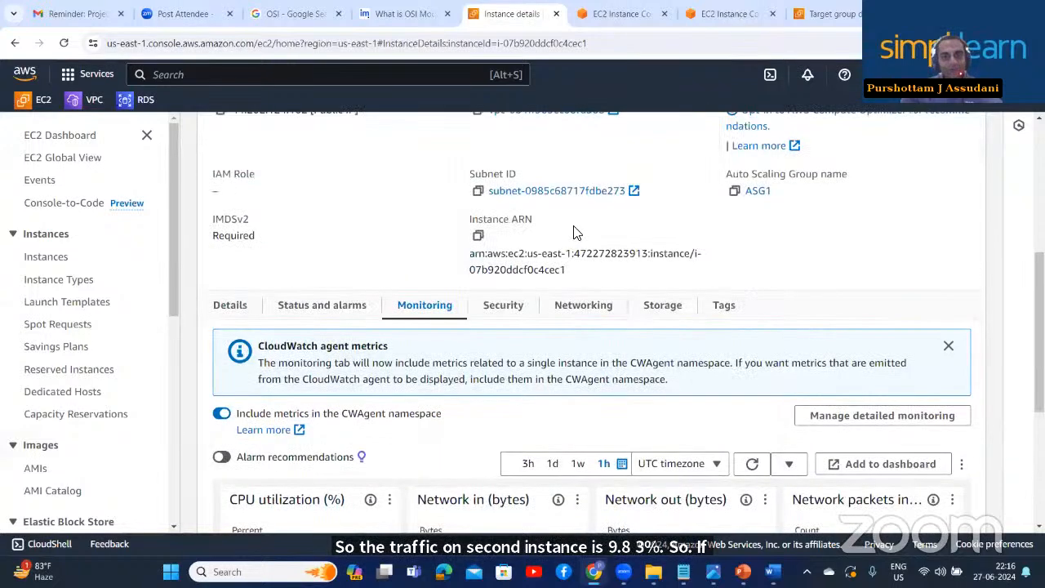
scroll(574, 233, up, 5)
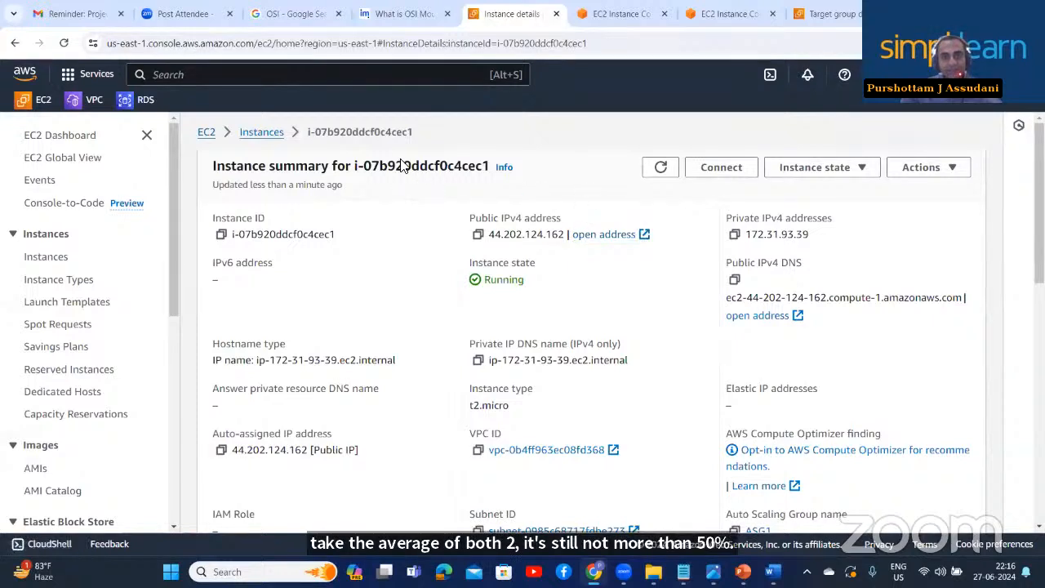
Step: Open another EC2 Instance Connect session to i-07b920ddcf0c4cec1 as ec2-user, and look at the two terminals already running stress
click(721, 176)
scroll(392, 294, down, 2)
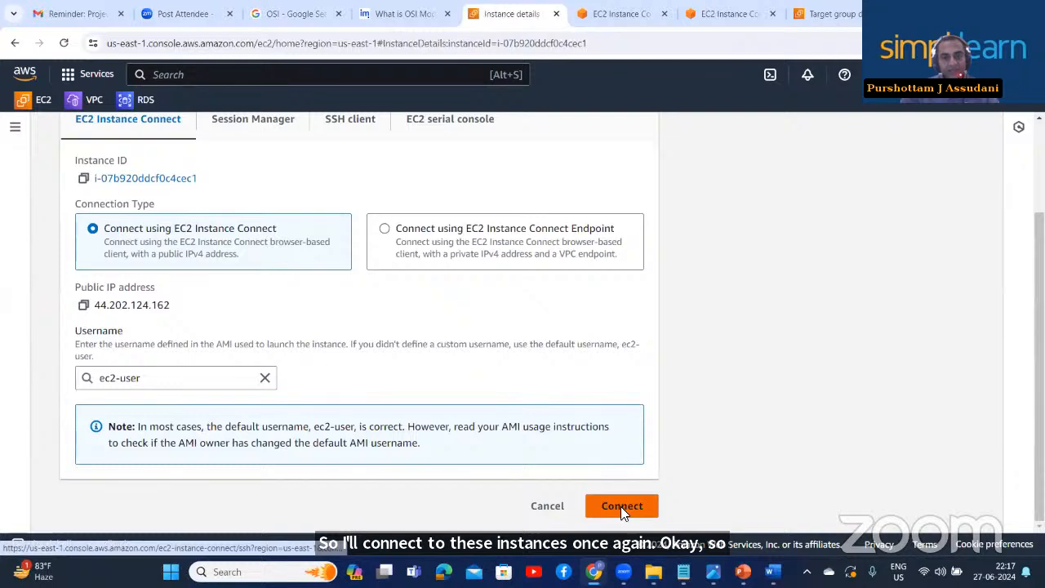
click(622, 507)
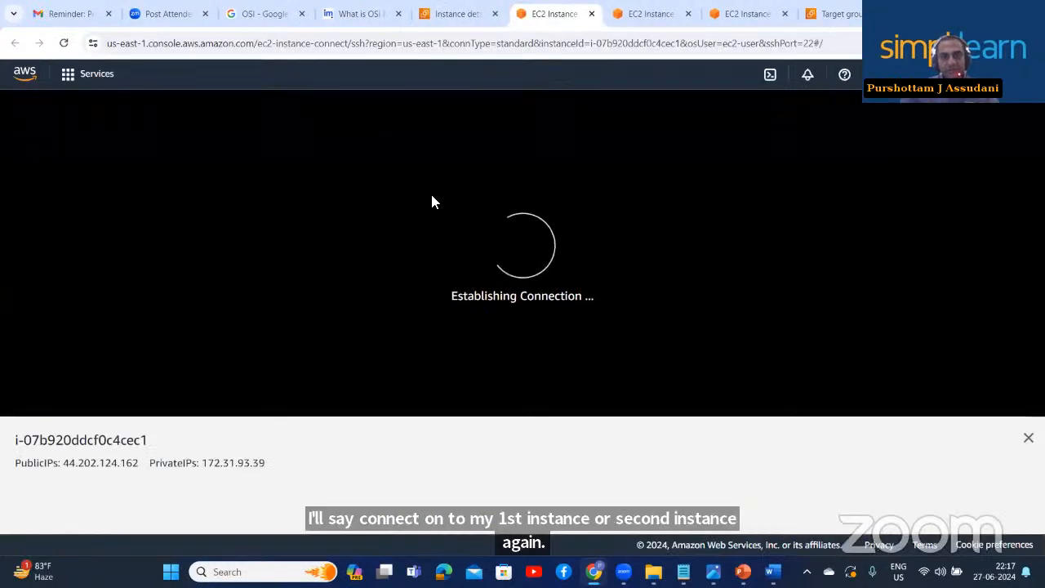
click(639, 18)
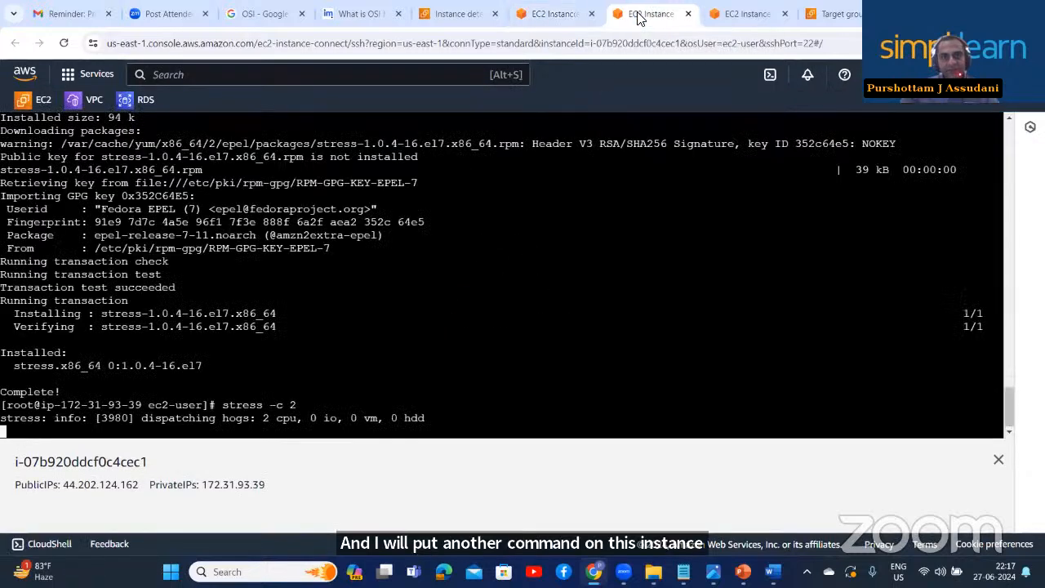
click(731, 19)
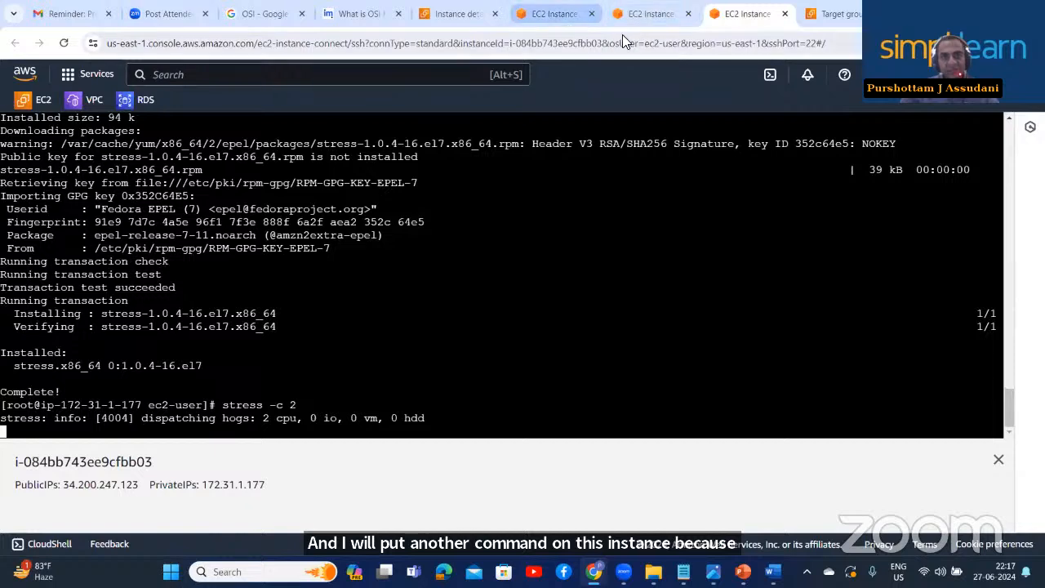
click(554, 14)
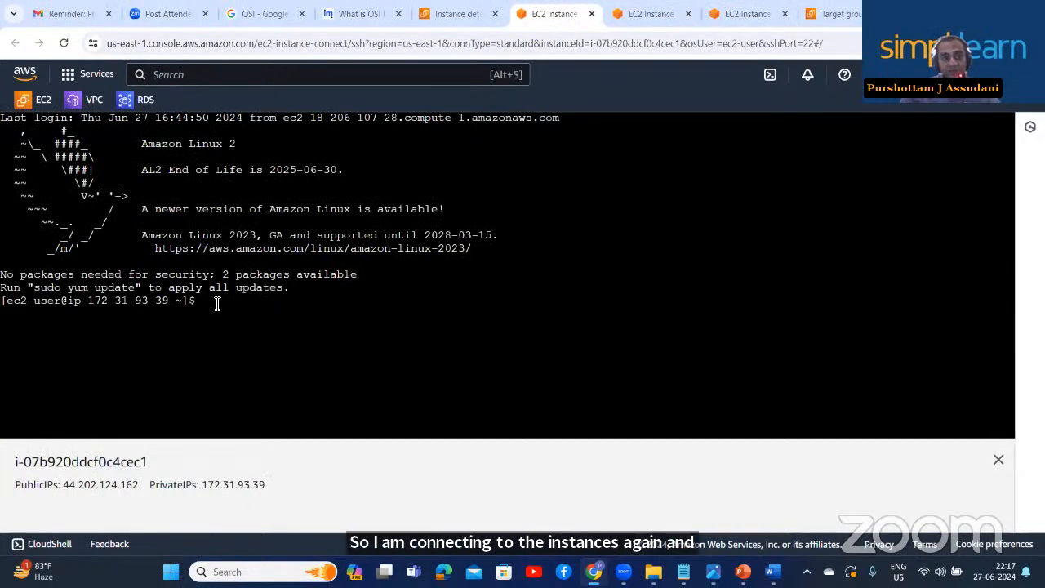
Step: Switch to root with sudo su in the new i-07b920ddcf0c4cec1 terminal, and run the pasted loop while true; do echo; done
text(s)
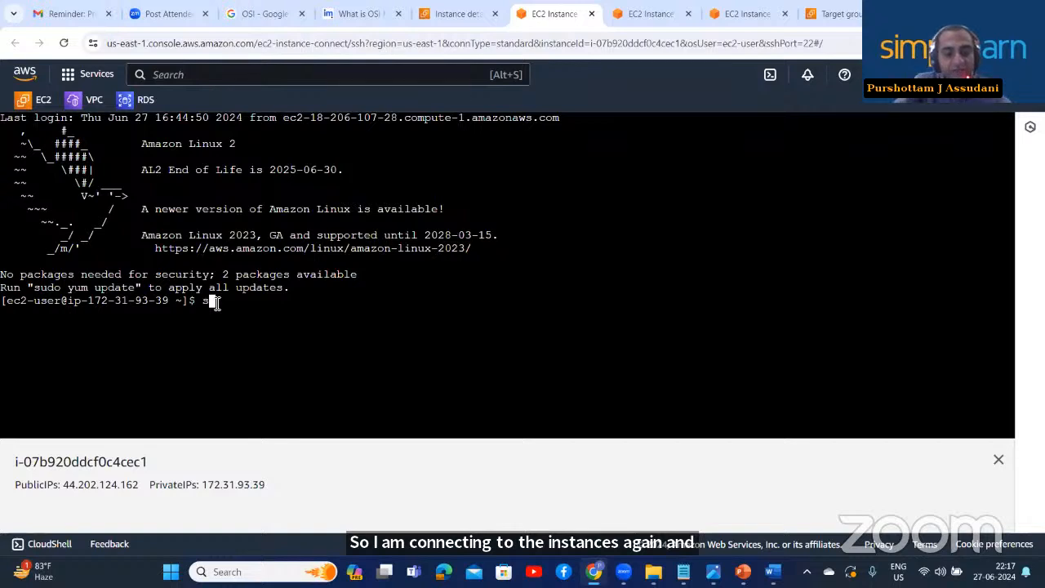
text(udo su)
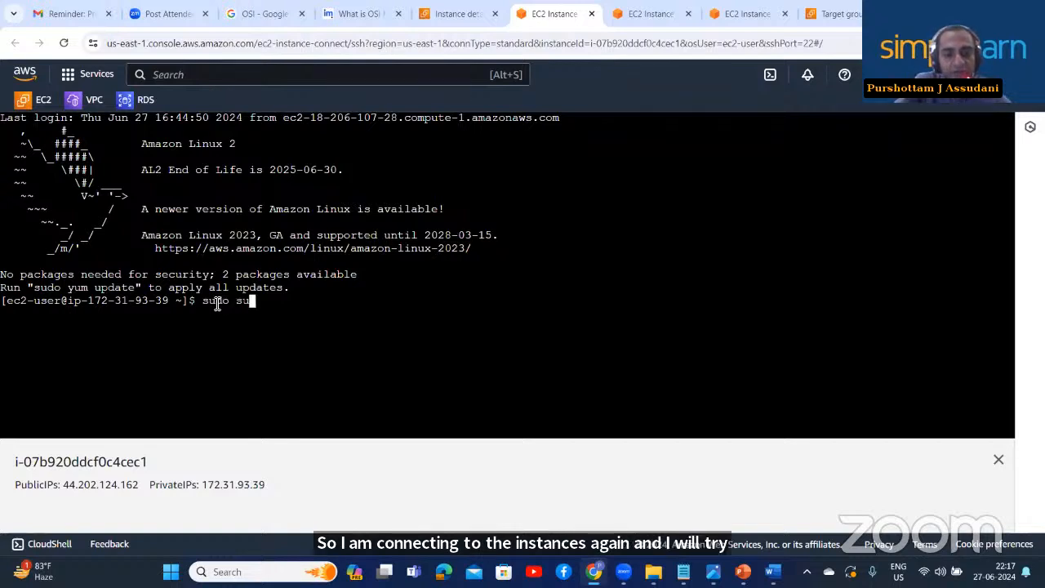
key(Return)
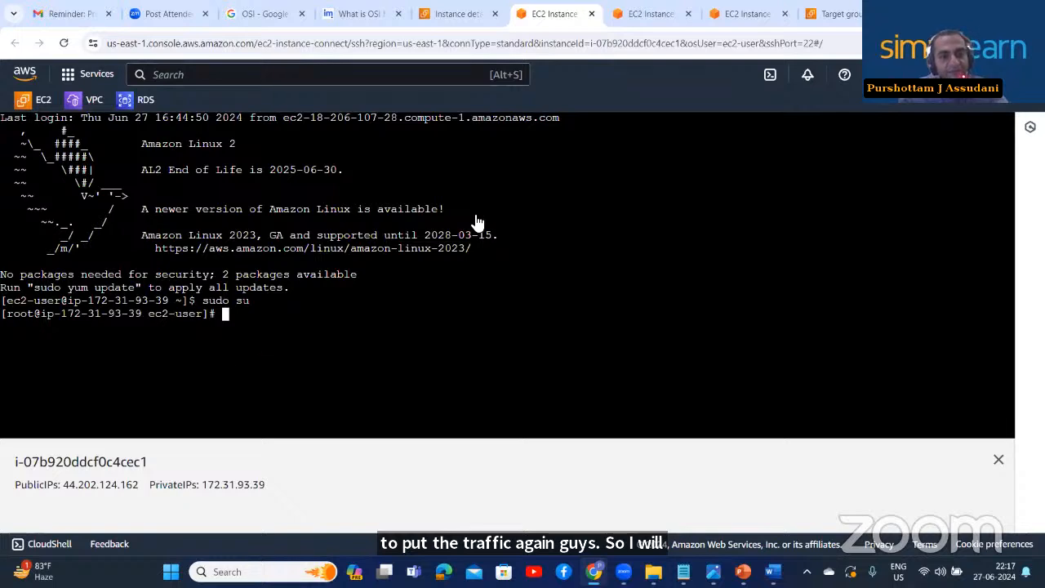
right_click(225, 315)
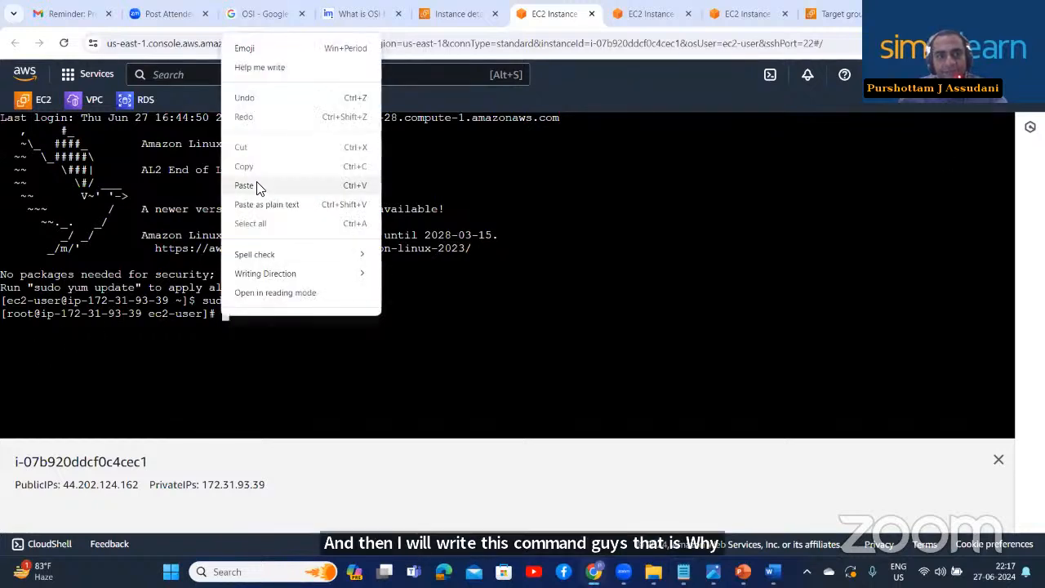
click(245, 185)
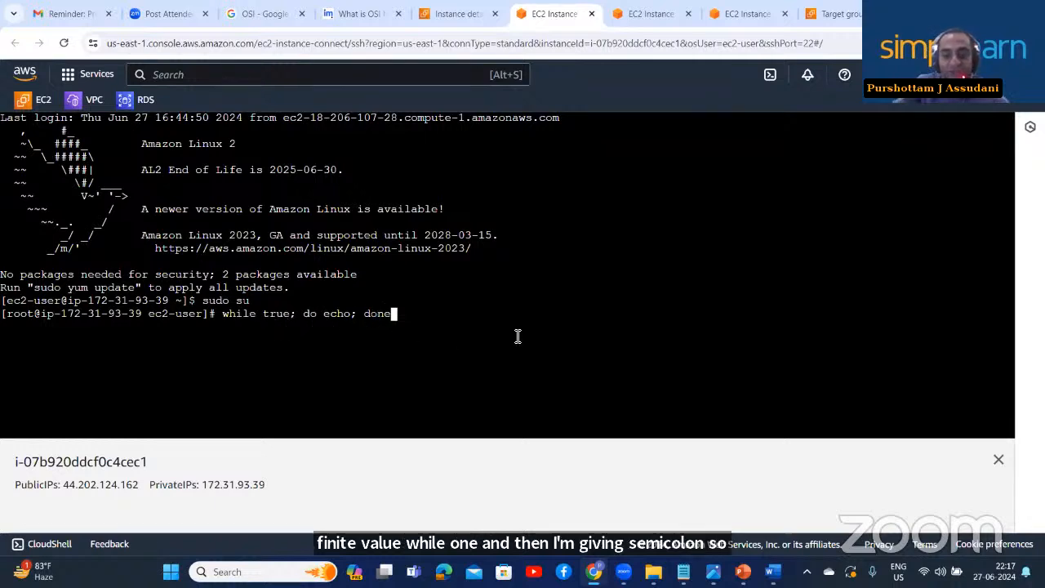
key(Return)
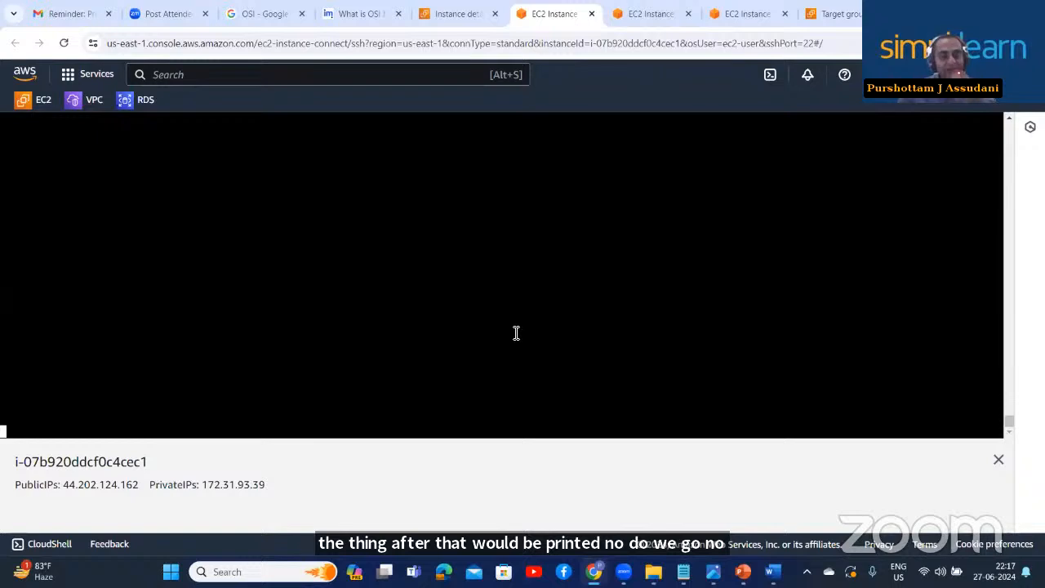
Step: Go back to the instances list, open i-084bb743ee9cfbb03, and connect to it with EC2 Instance Connect as ec2-user
click(449, 16)
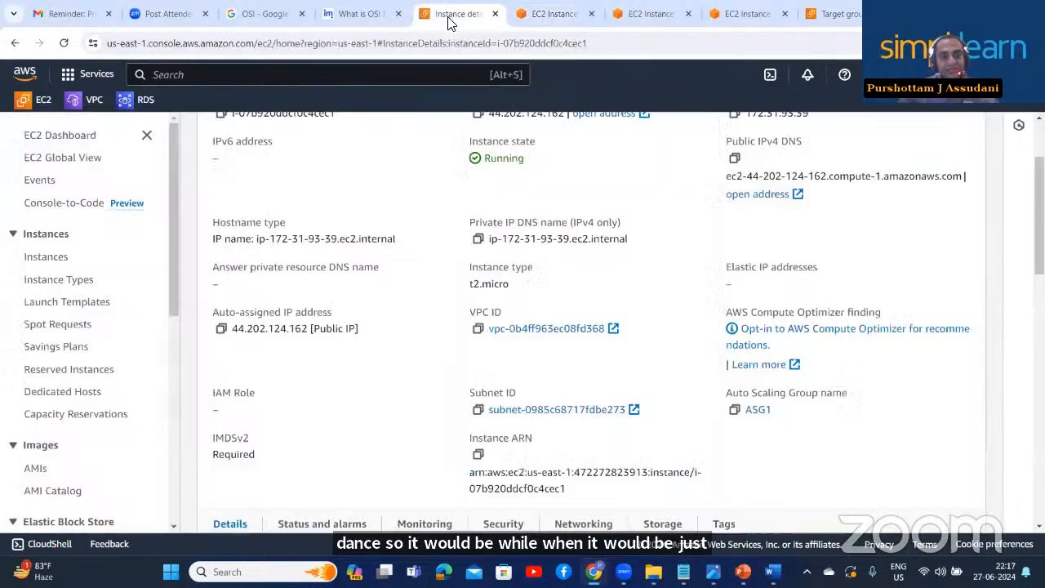
scroll(431, 123, up, 3)
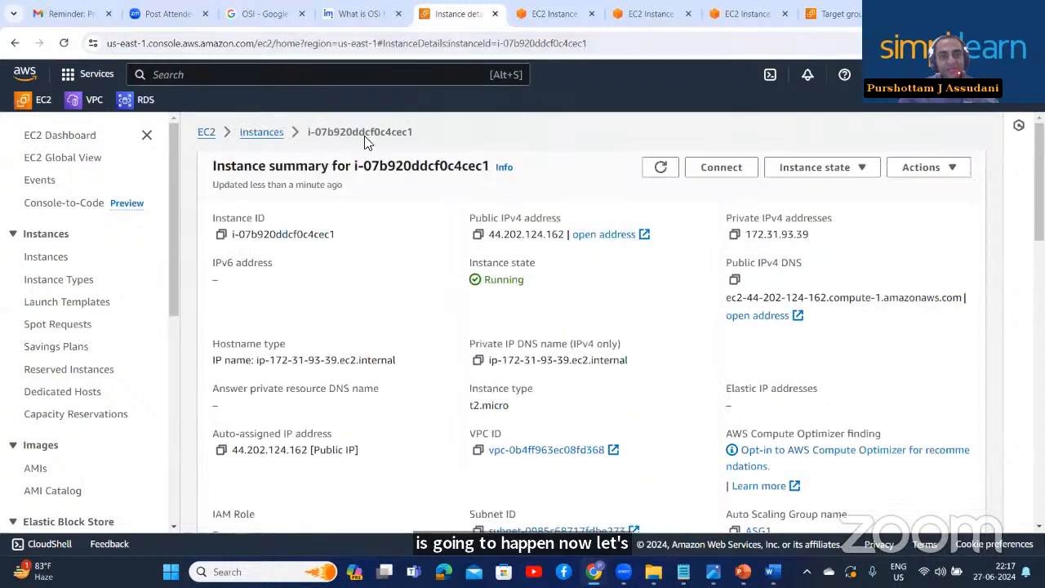
click(270, 134)
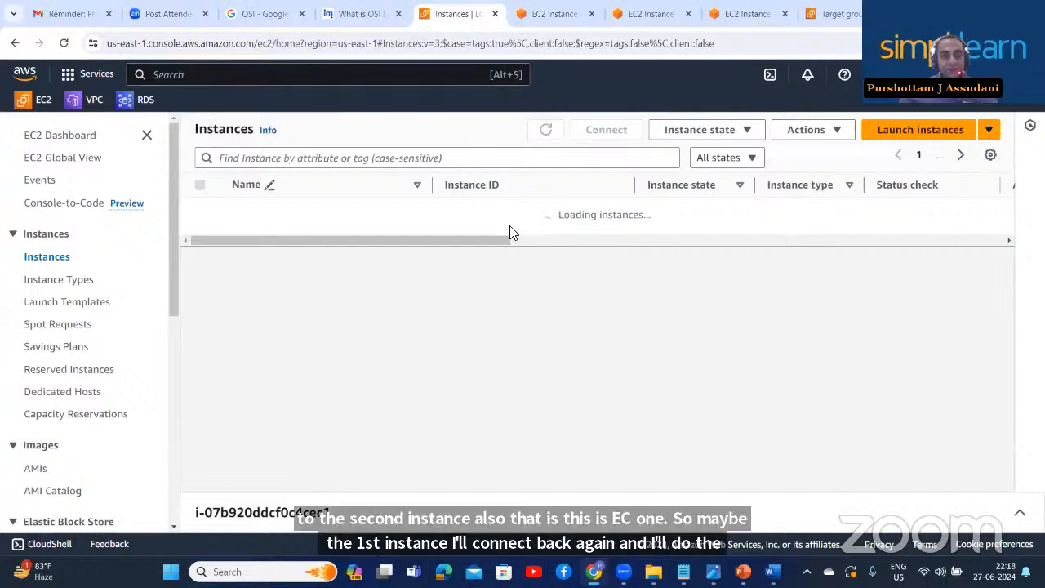
click(513, 211)
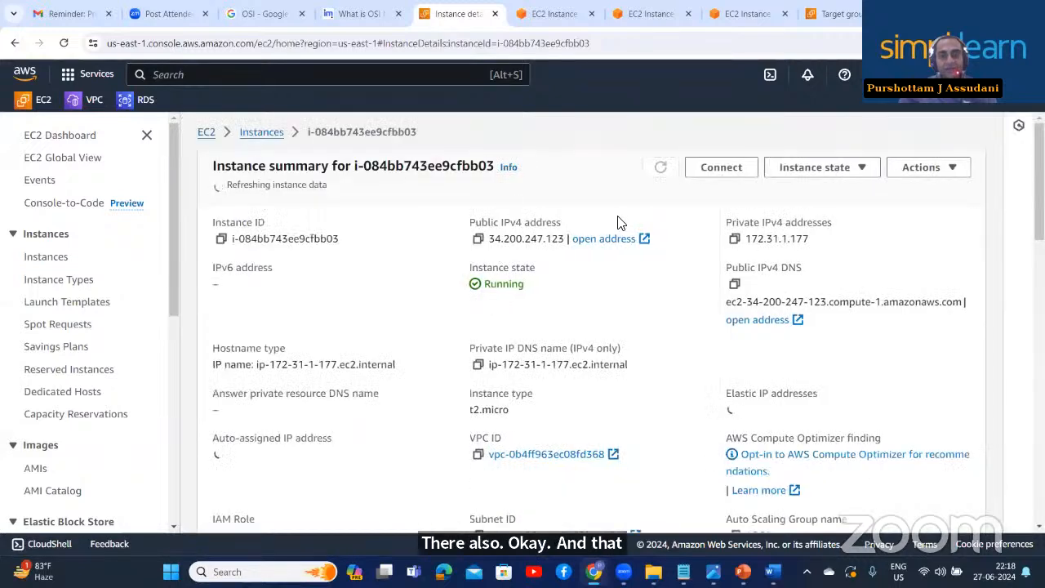
click(722, 173)
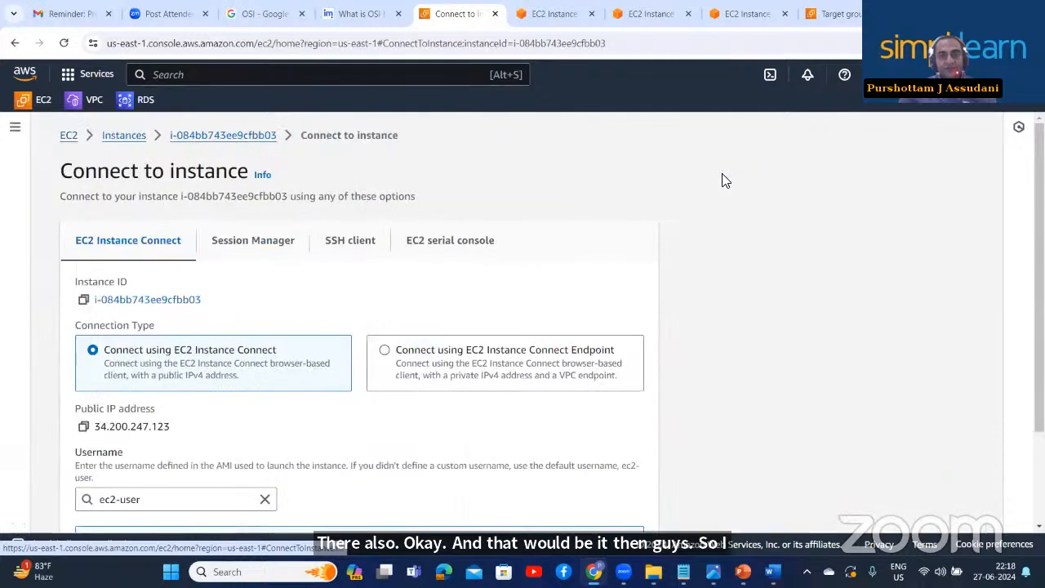
scroll(285, 351, down, 2)
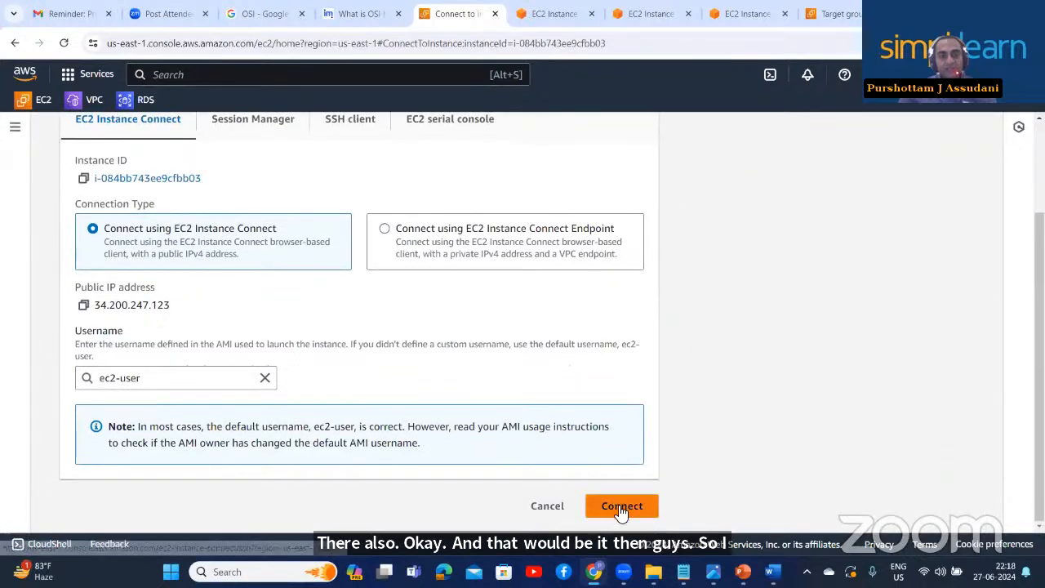
click(639, 512)
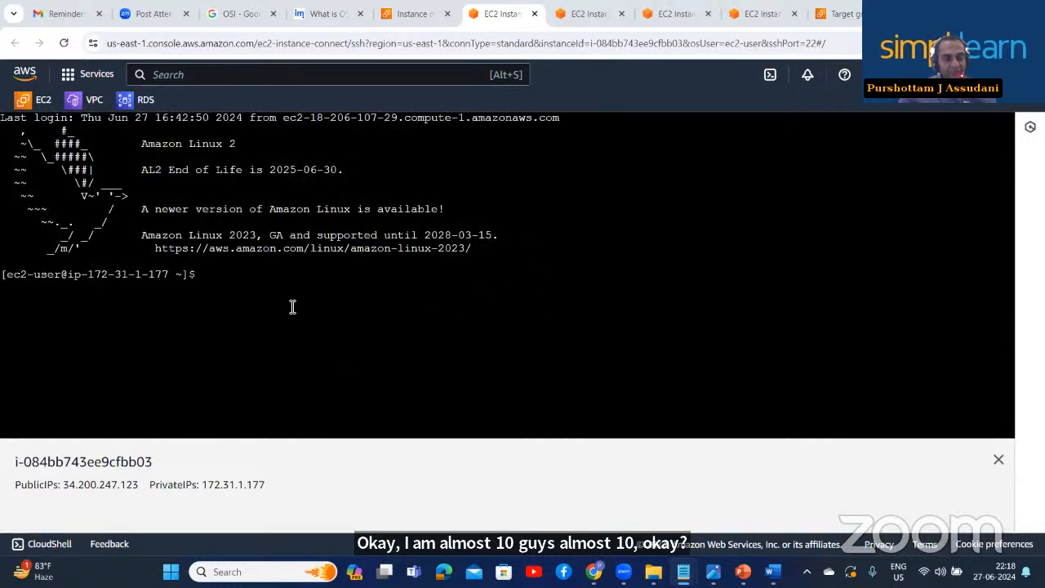
Step: Switch to root with sudo su on i-084bb743ee9cfbb03 and run the copied endless loop command there
text(s)
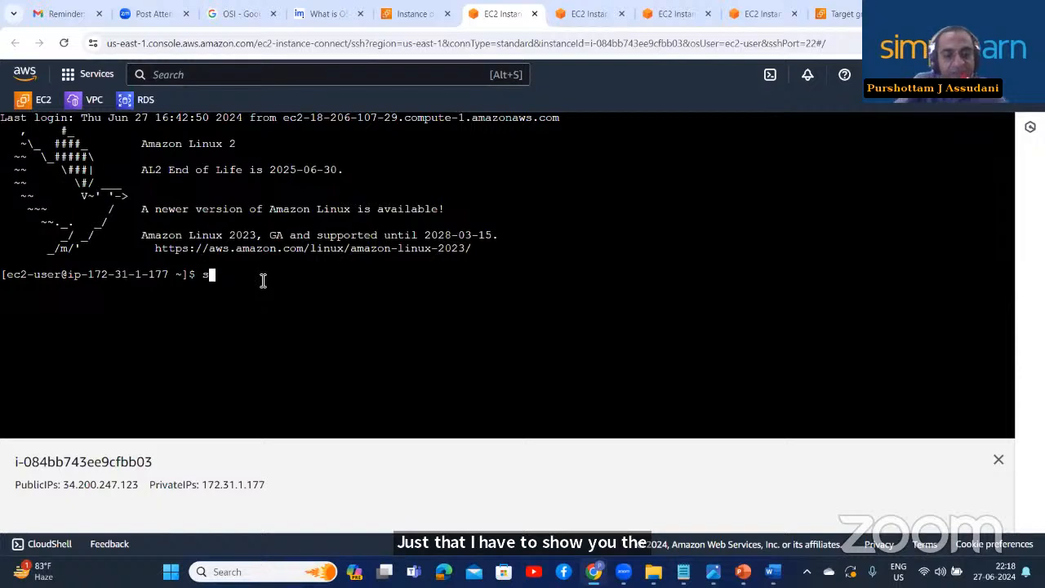
text(udo su)
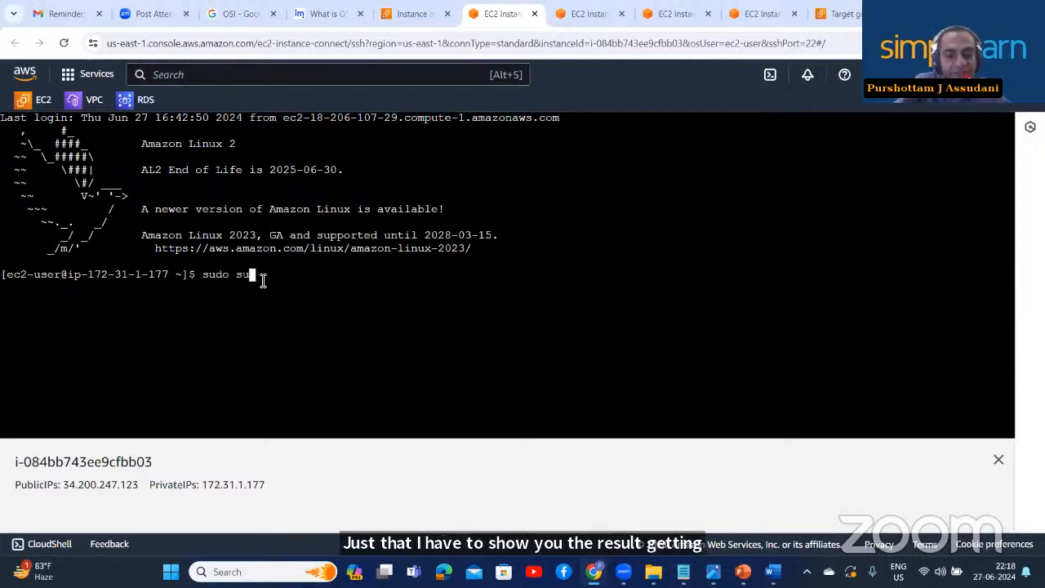
key(Return)
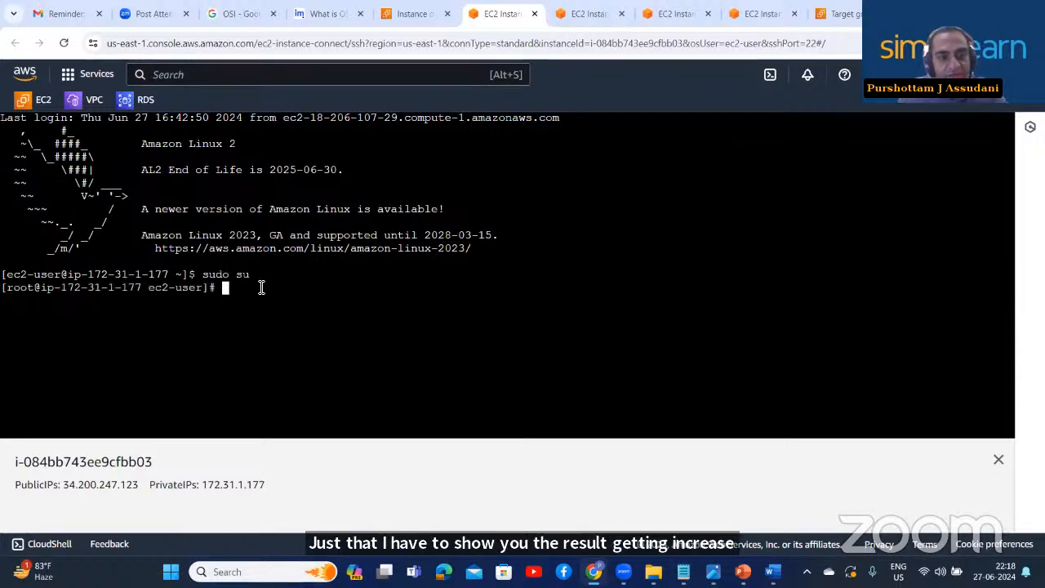
right_click(259, 288)
click(282, 183)
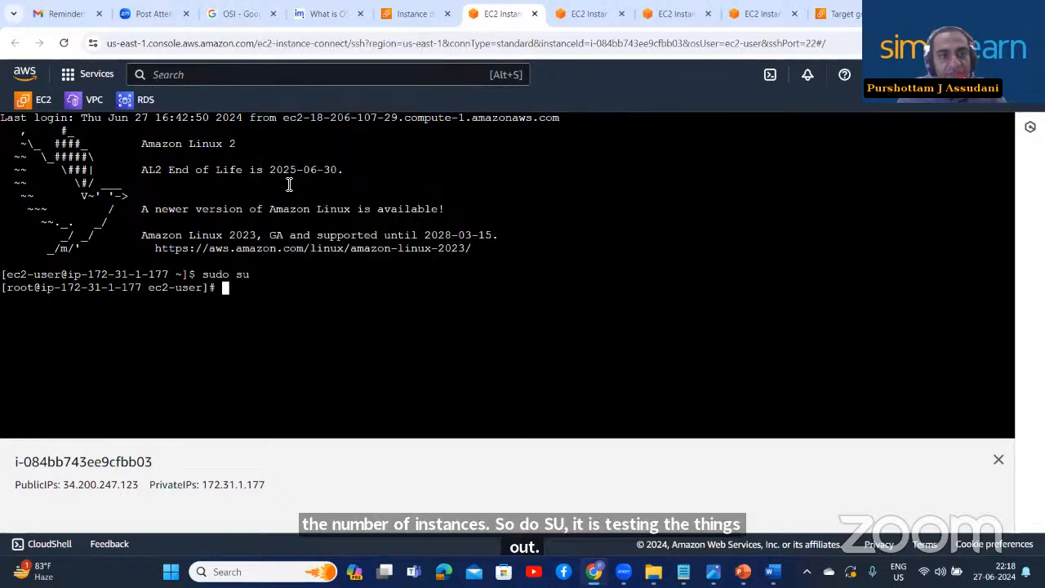
key(Return)
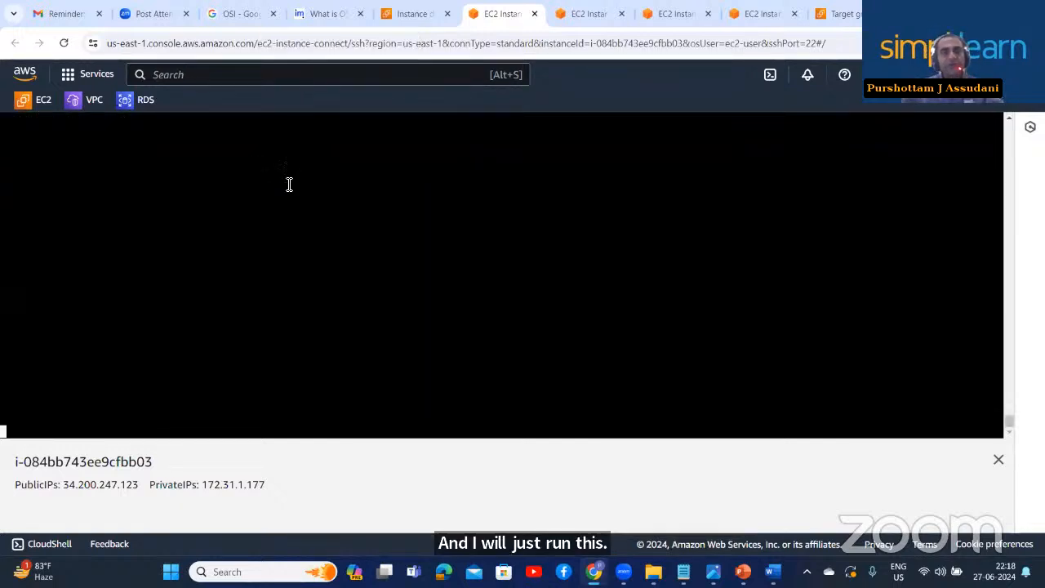
Step: Reopen the EC2 instances list and select the new instance i-0c1dc064becb9c67c to check its state
click(417, 14)
scroll(378, 287, up, 2)
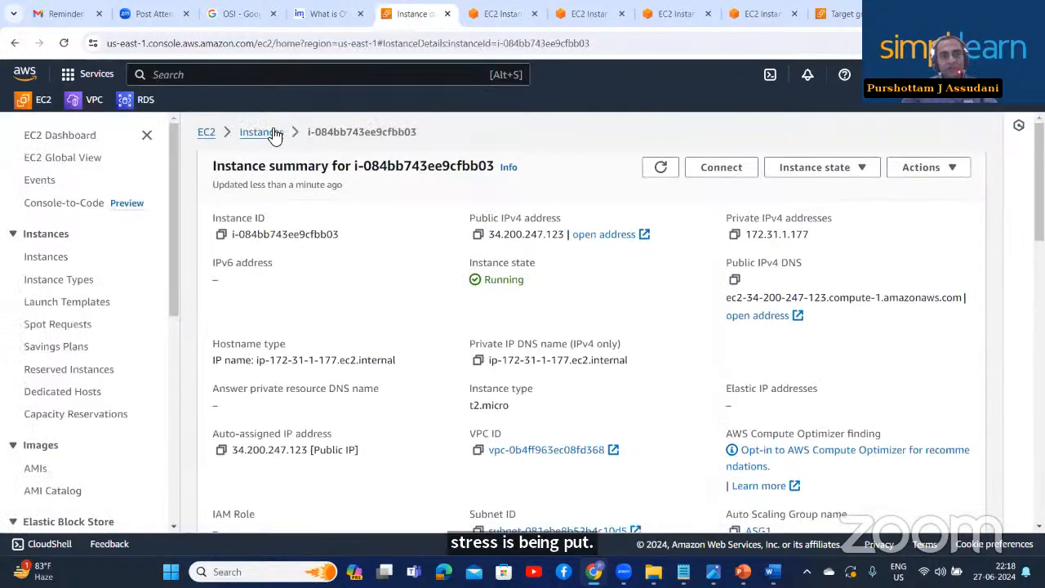
click(276, 135)
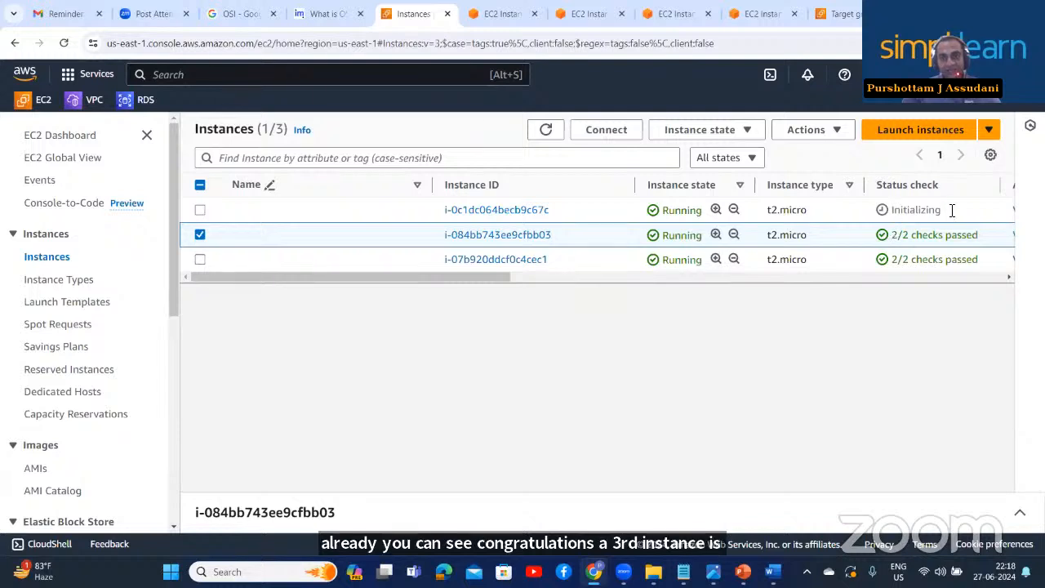
click(556, 218)
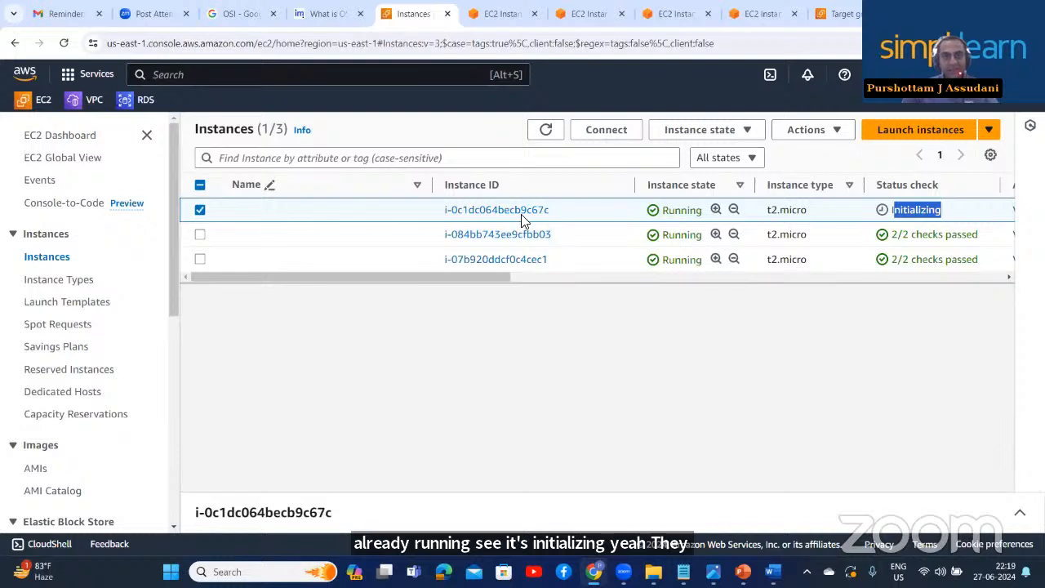
Step: Open instance i-07b920ddcf0c4cec1 and inspect the latest data point on its CPU utilization monitoring graph
click(526, 259)
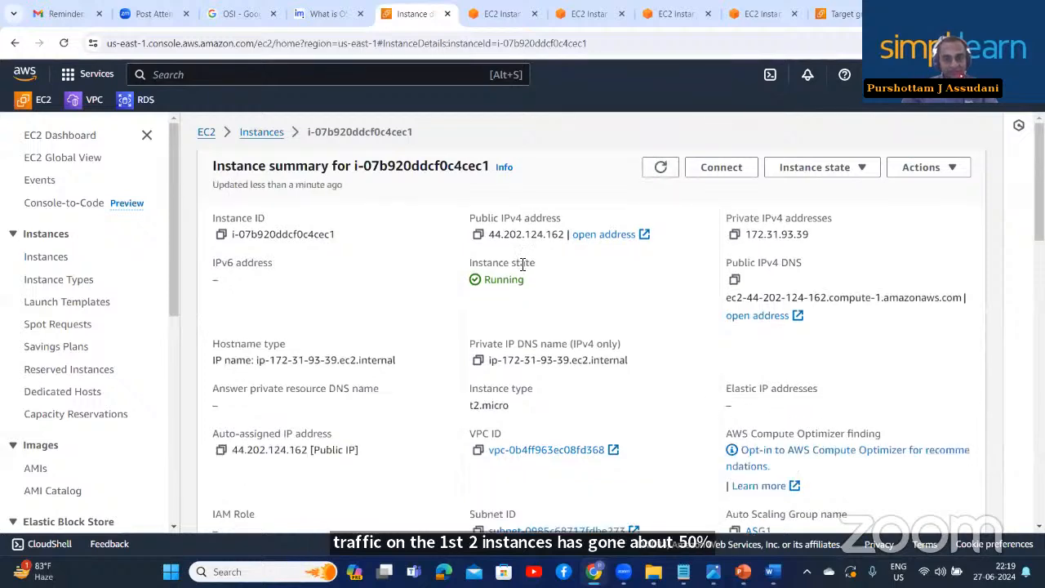
scroll(521, 267, down, 1)
scroll(521, 268, down, 2)
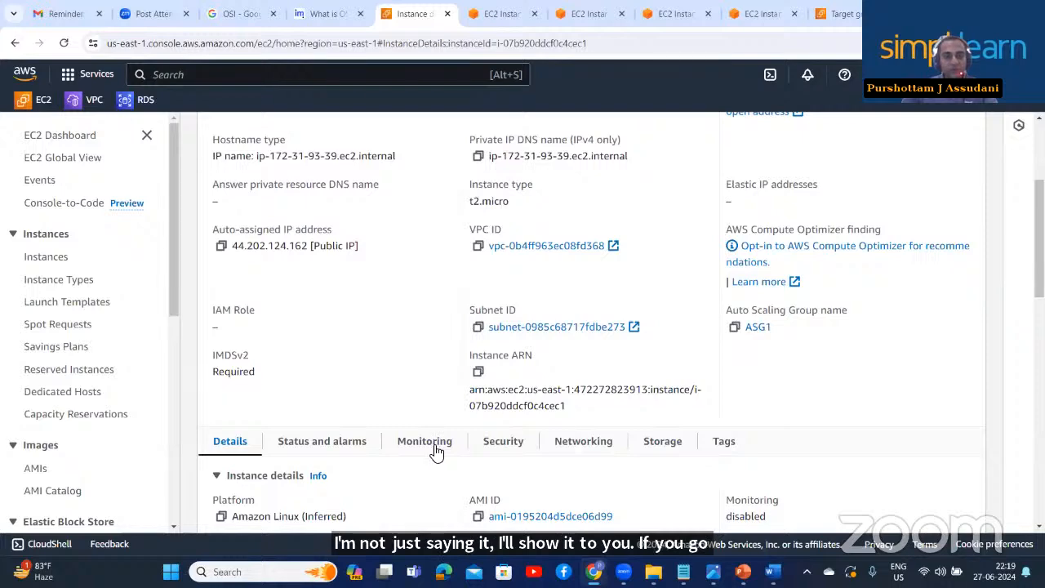
click(436, 451)
scroll(435, 451, down, 2)
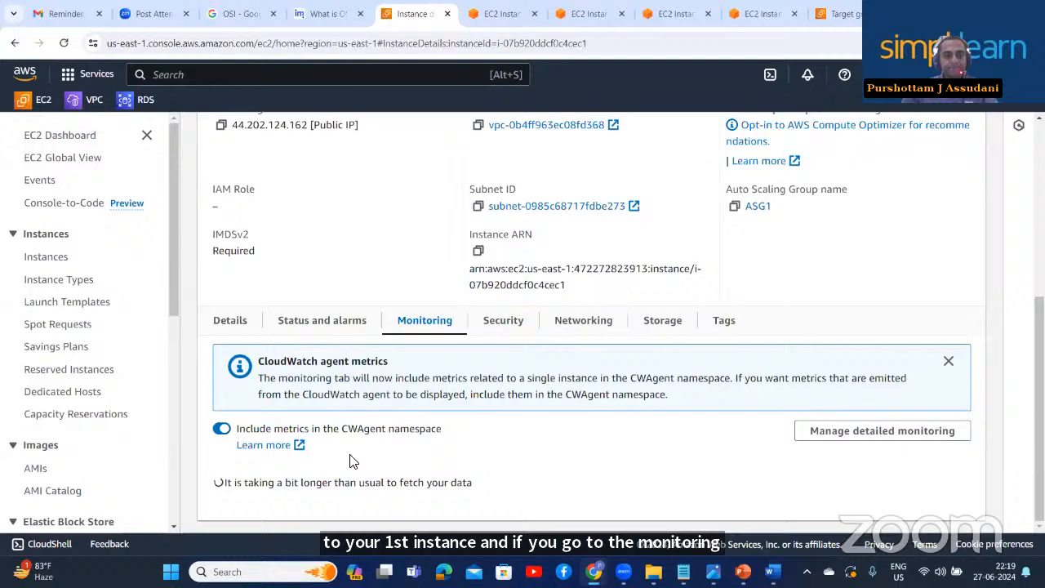
scroll(483, 402, down, 4)
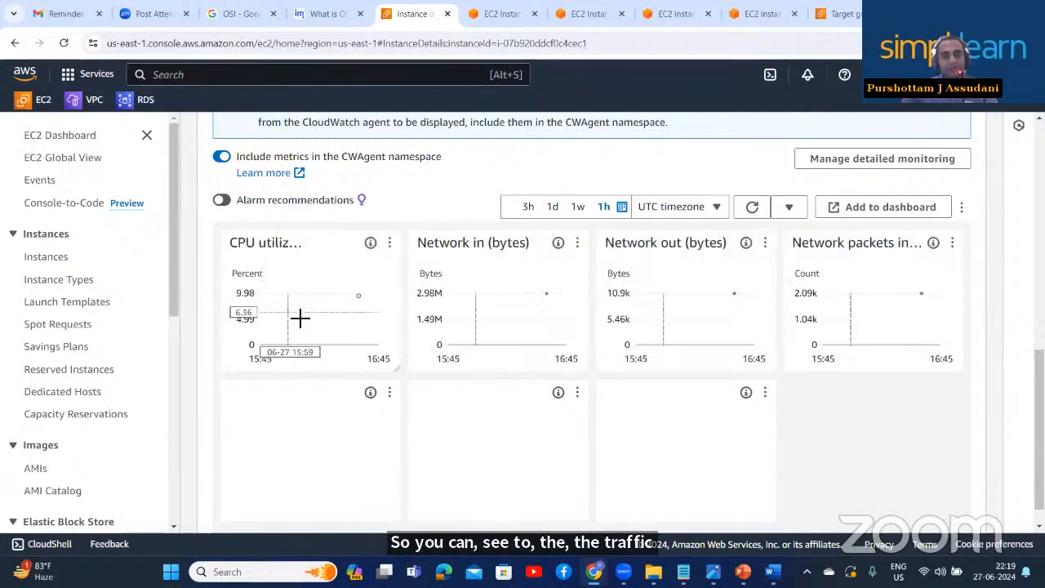
mouse_move(367, 301)
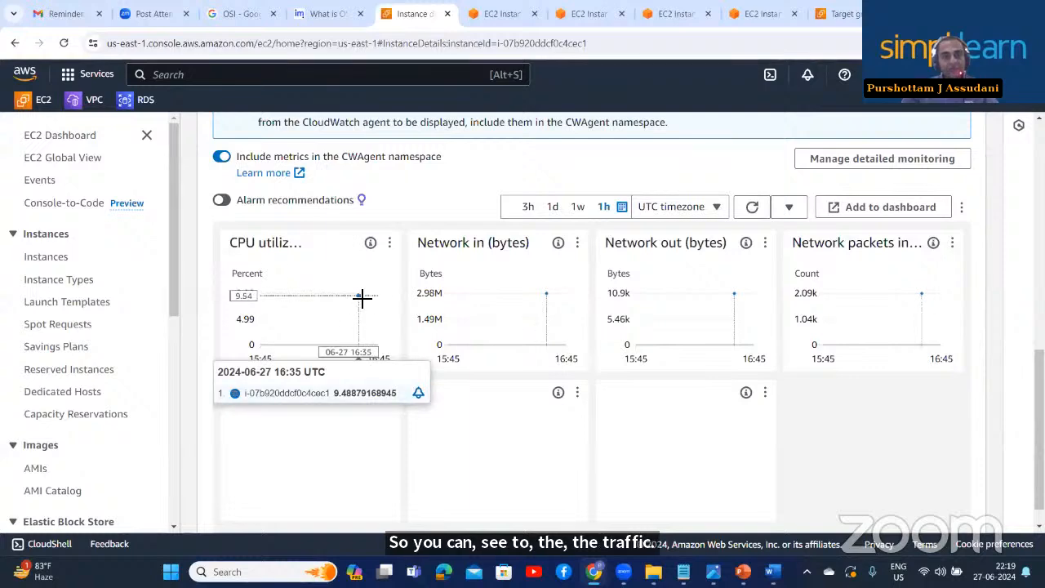
scroll(419, 275, up, 3)
scroll(417, 282, down, 3)
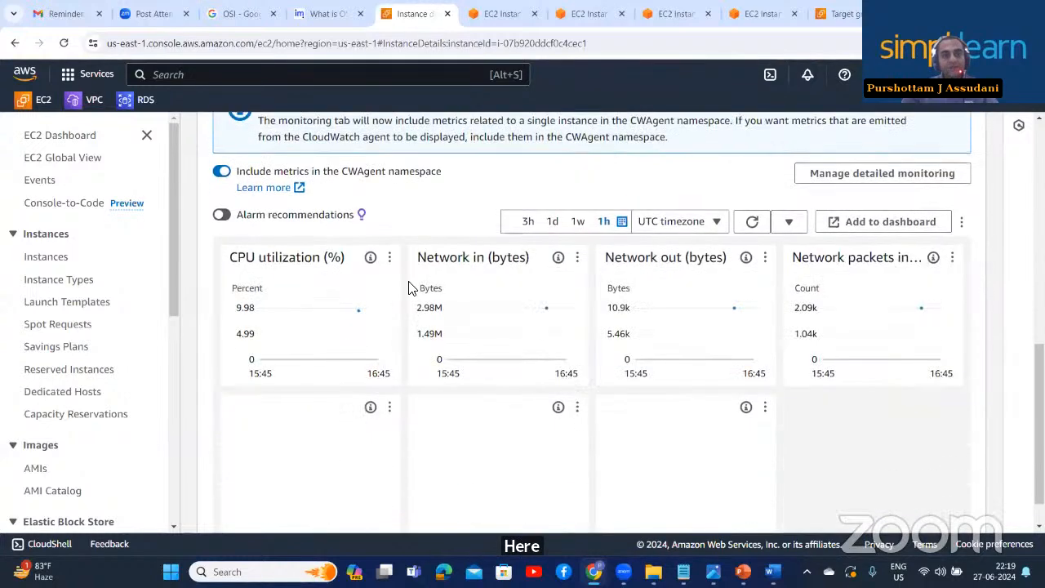
scroll(460, 243, up, 6)
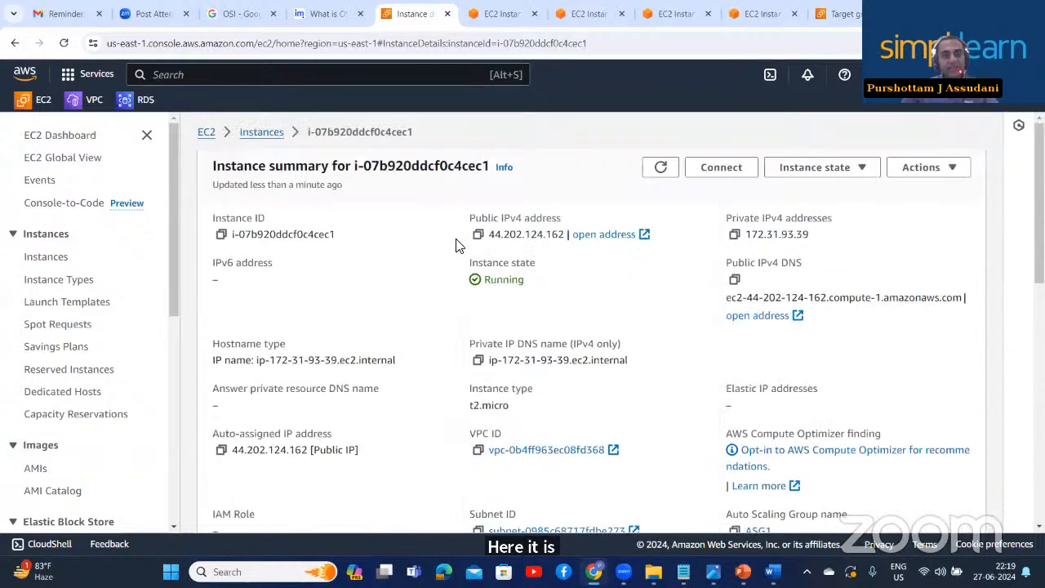
Step: Return to the instances list, open i-084bb743ee9cfbb03, and inspect the CPU utilization graph in its monitoring metrics
click(278, 135)
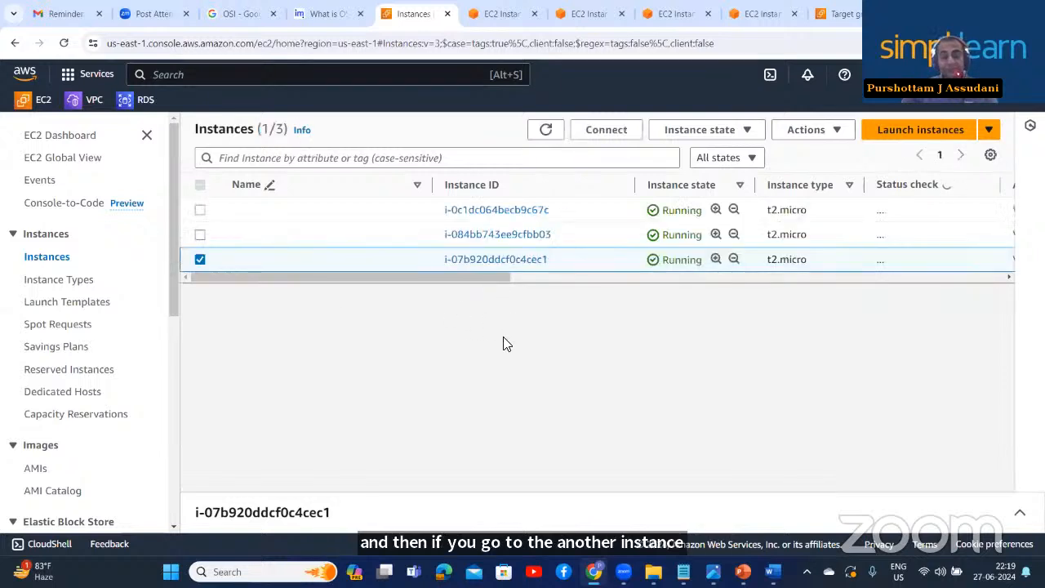
click(506, 233)
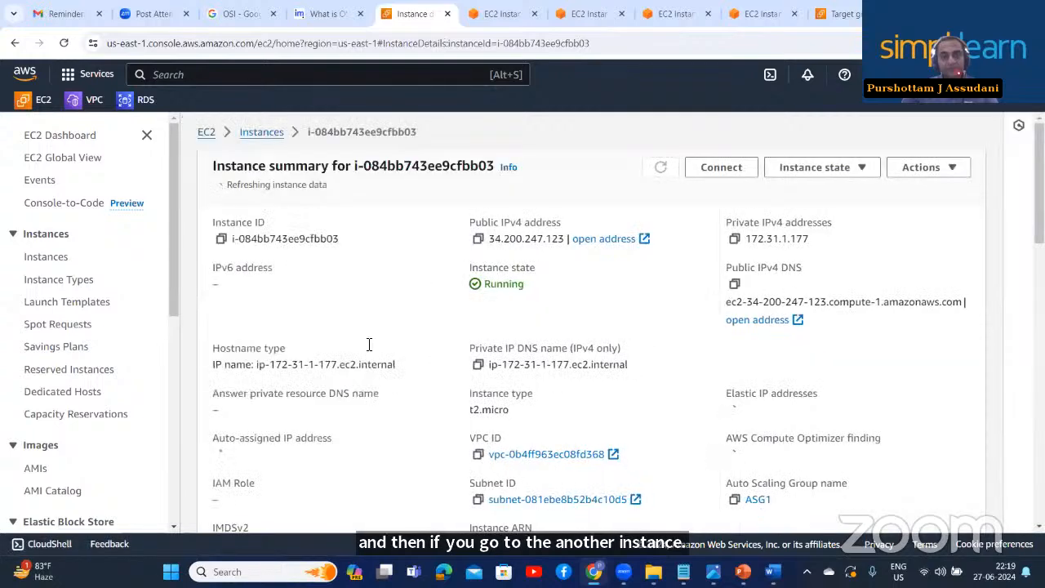
scroll(370, 347, down, 4)
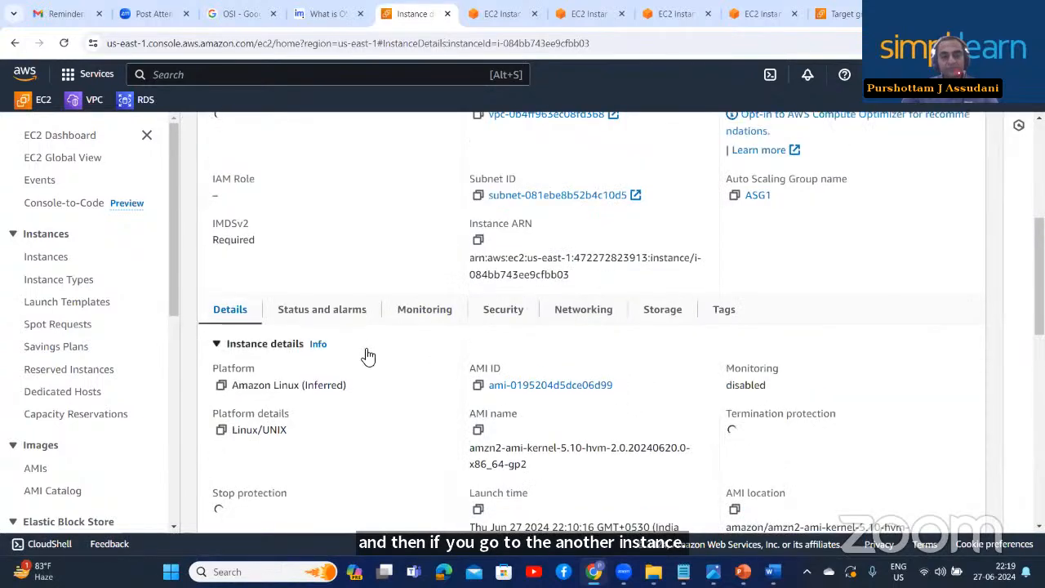
click(426, 307)
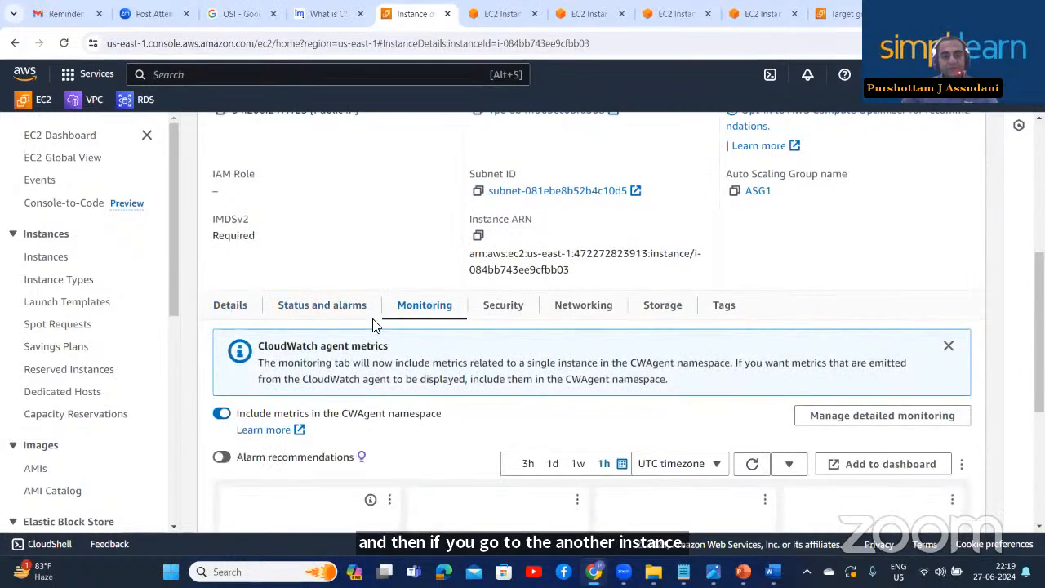
scroll(373, 325, down, 2)
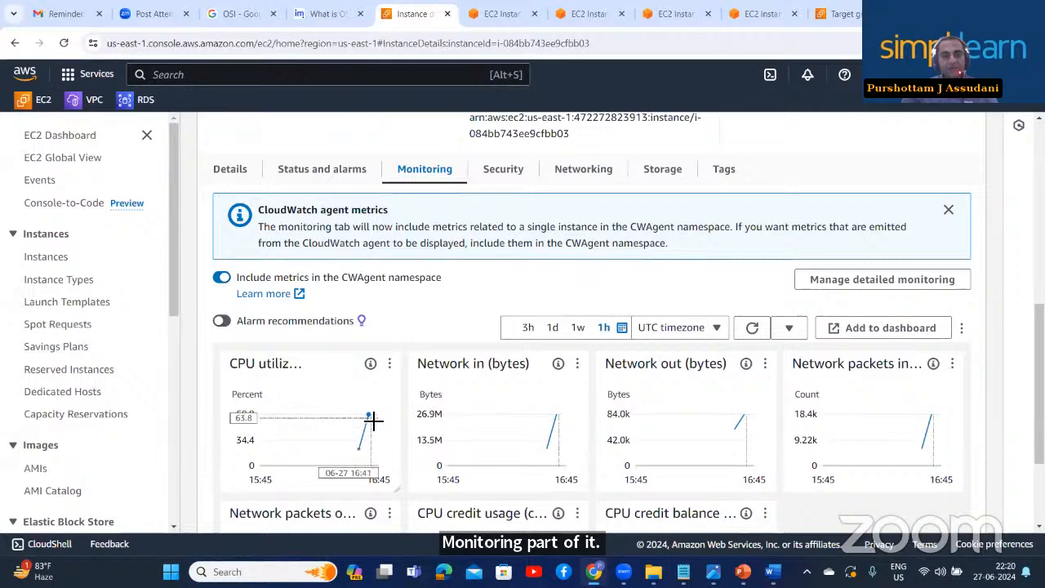
mouse_move(373, 420)
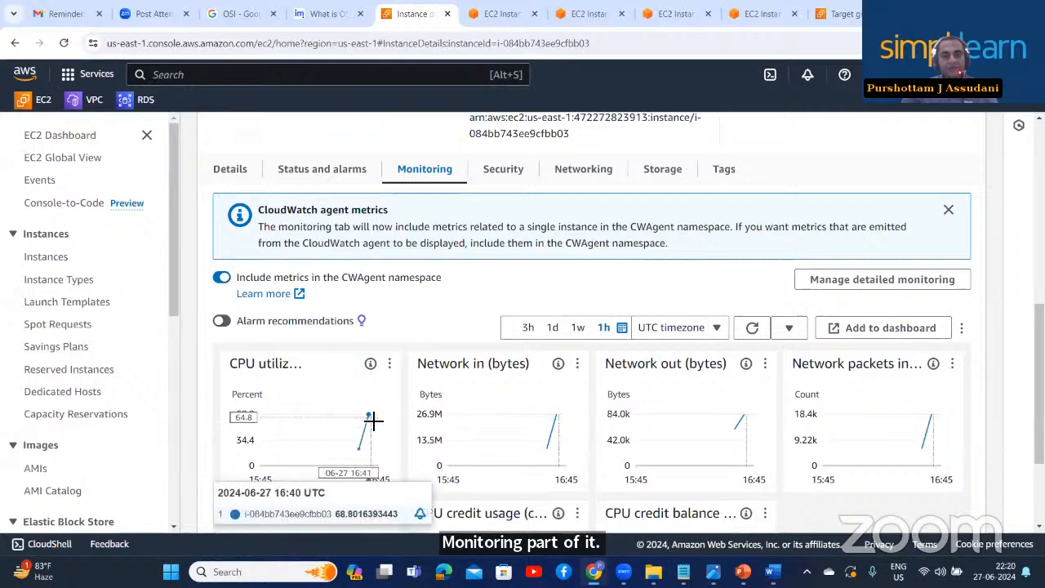
Step: Enlarge the CPU utilization graph of i-084bb743ee9cfbb03, examine its latest data point, and close the enlarged view
click(389, 367)
click(403, 384)
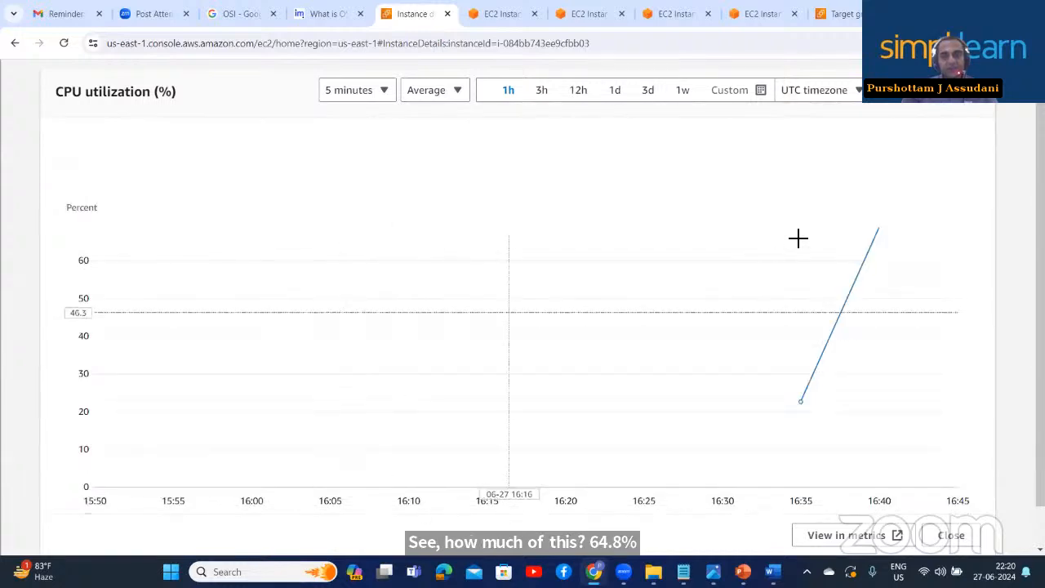
mouse_move(881, 234)
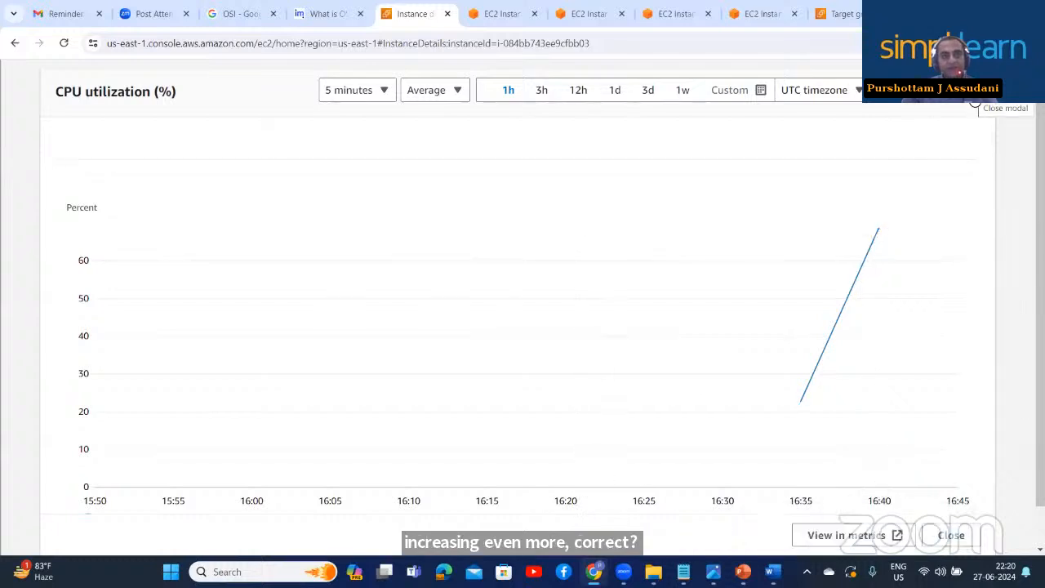
click(974, 104)
scroll(373, 266, up, 5)
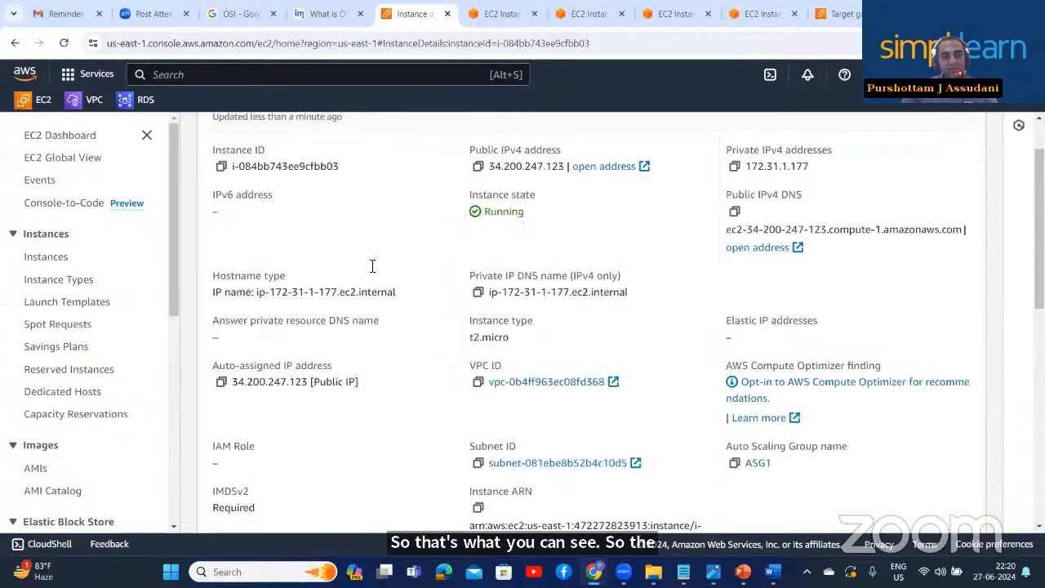
scroll(372, 266, up, 1)
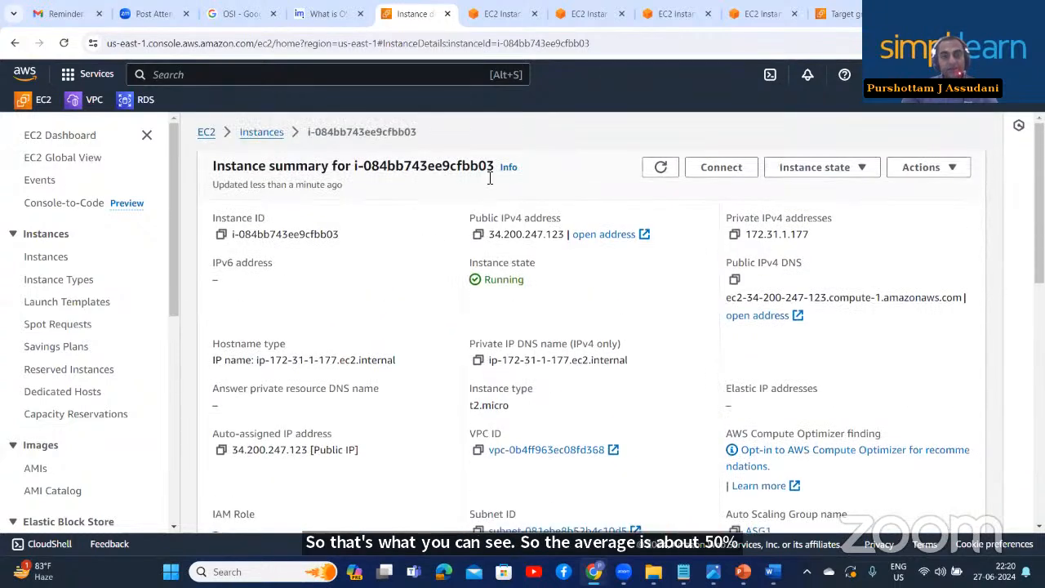
Step: Go back to the instances list, reopen i-07b920ddcf0c4cec1, and check the peak of its CPU utilization graph again
click(273, 139)
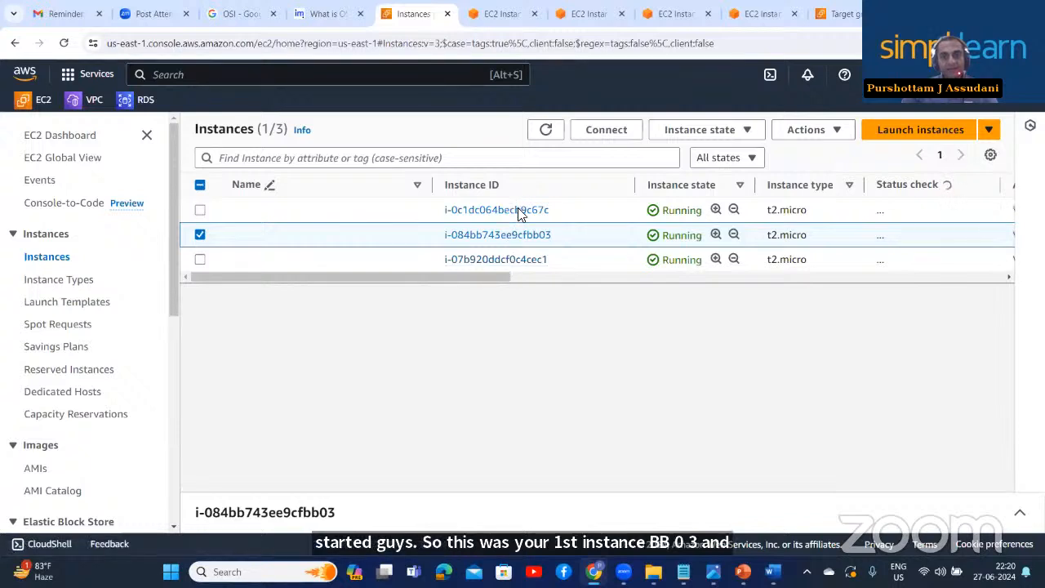
click(513, 260)
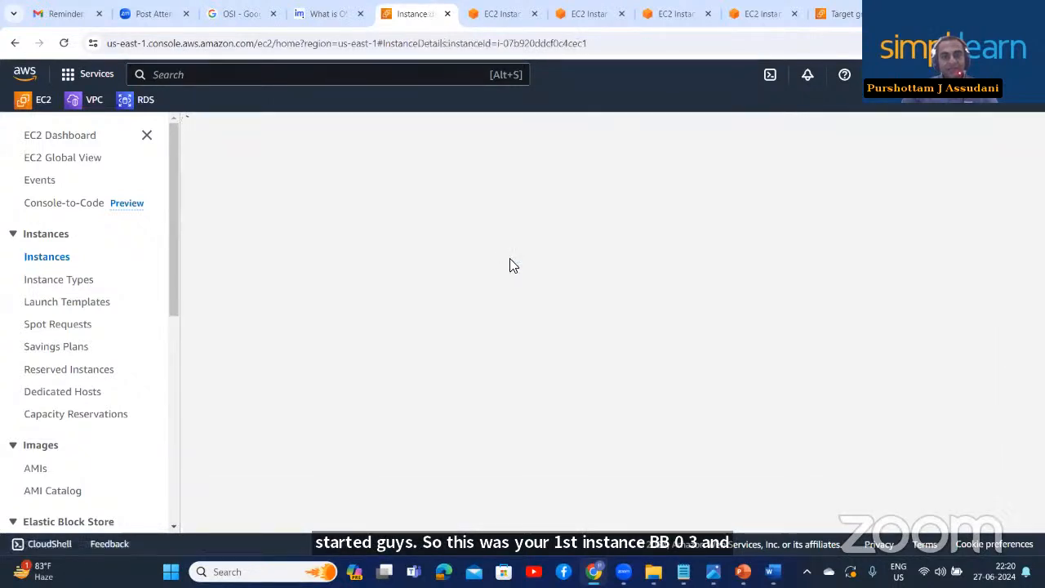
scroll(360, 417, down, 5)
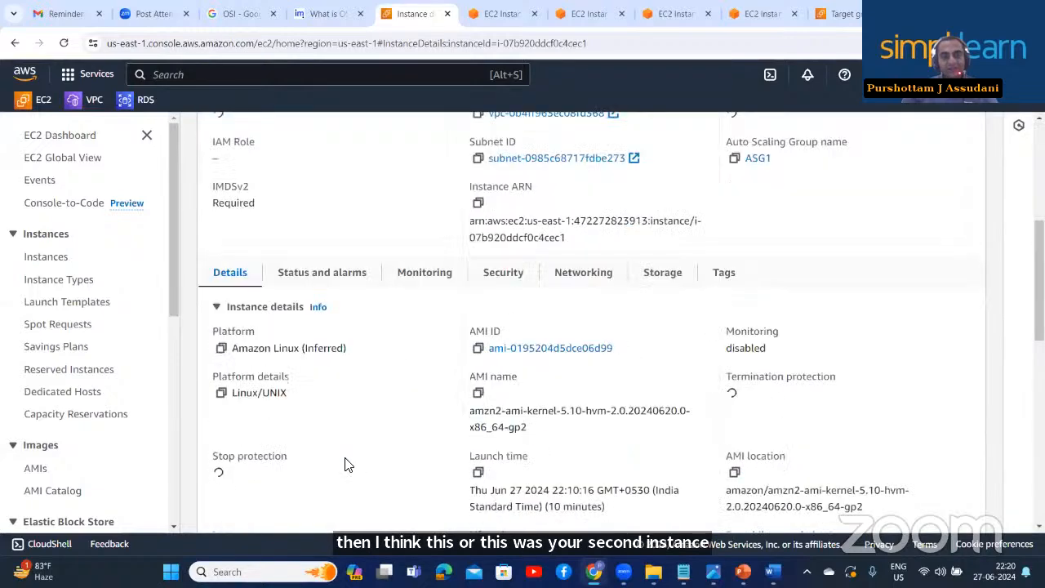
scroll(345, 463, down, 3)
scroll(349, 399, up, 3)
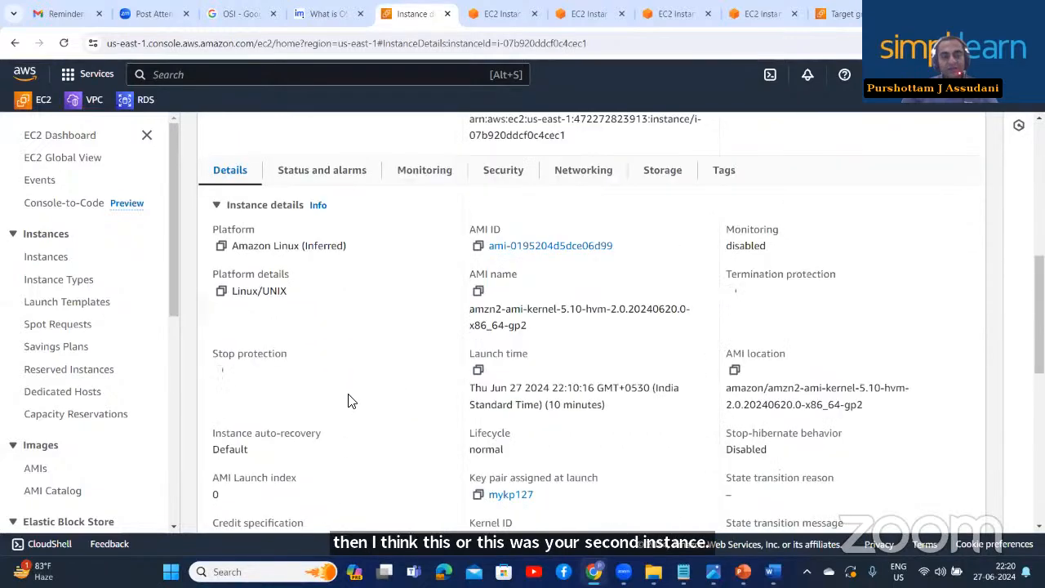
scroll(317, 254, up, 3)
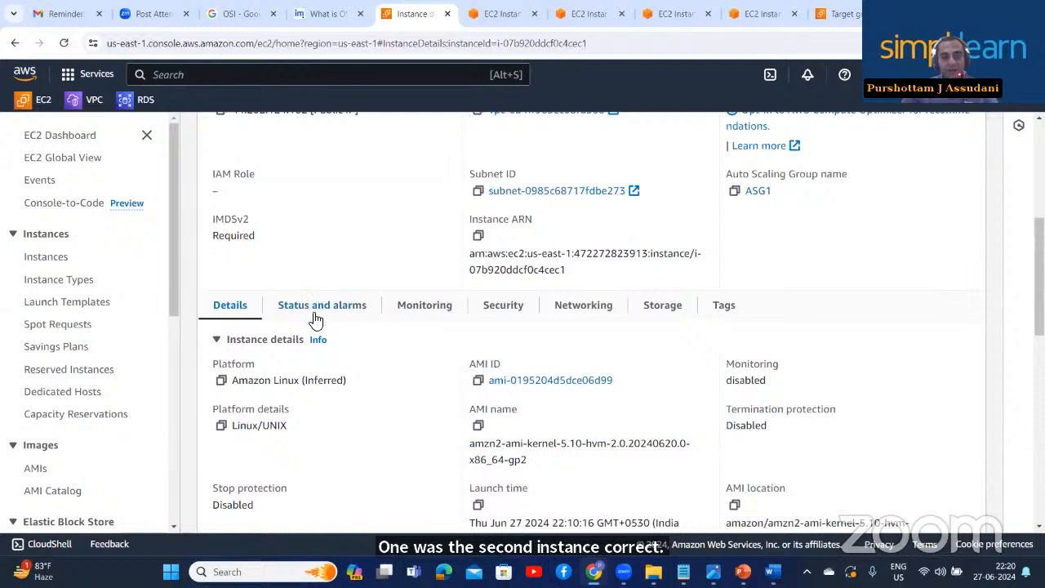
scroll(411, 277, down, 3)
scroll(421, 214, up, 2)
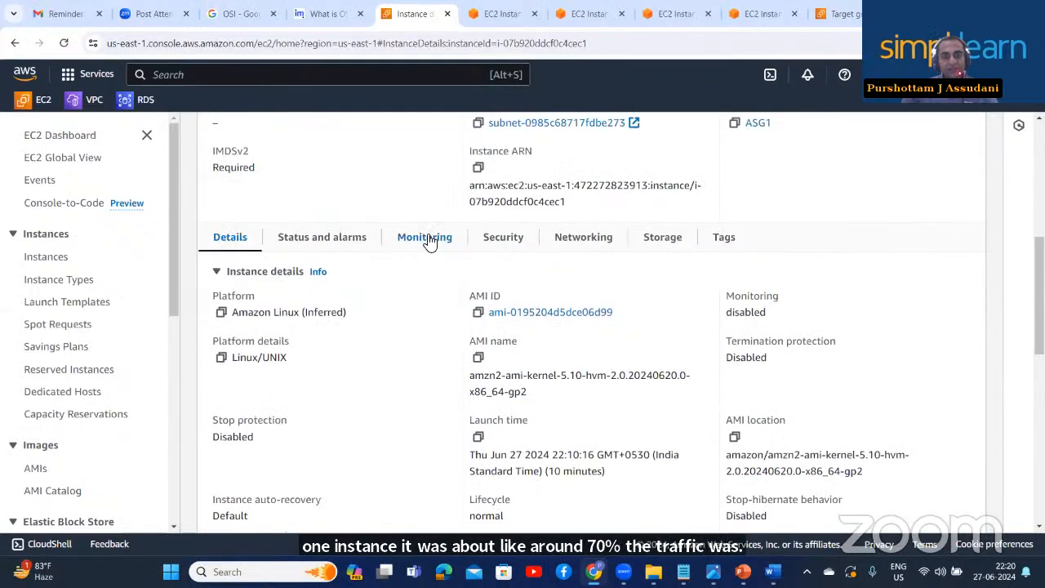
click(428, 240)
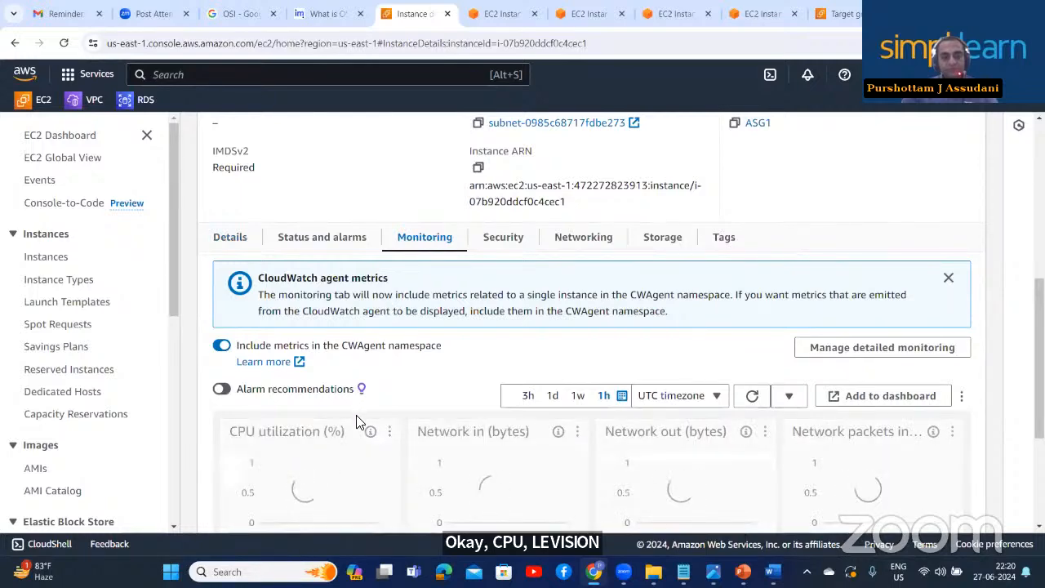
scroll(360, 423, down, 1)
scroll(364, 425, down, 1)
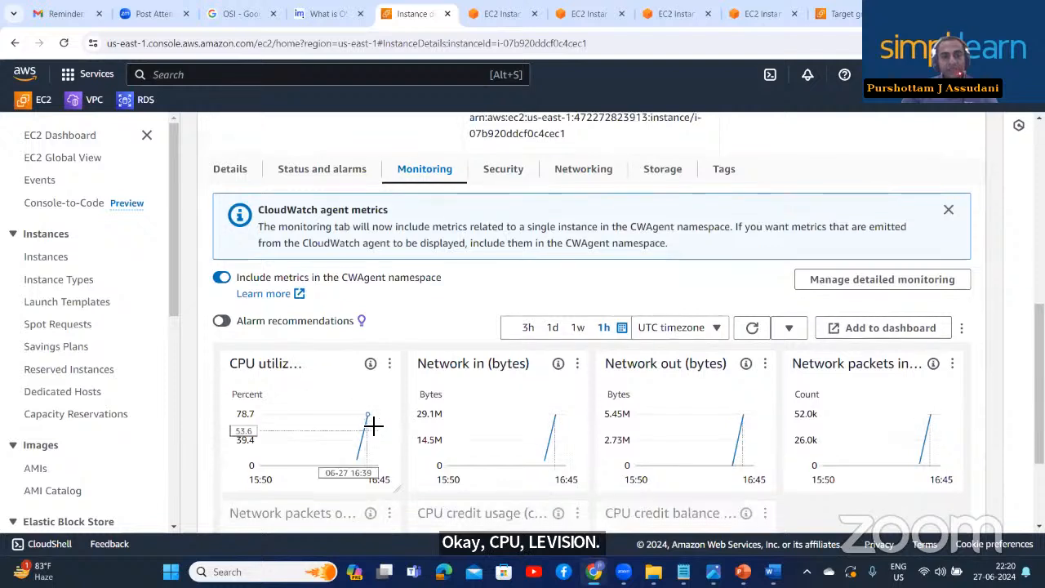
mouse_move(378, 420)
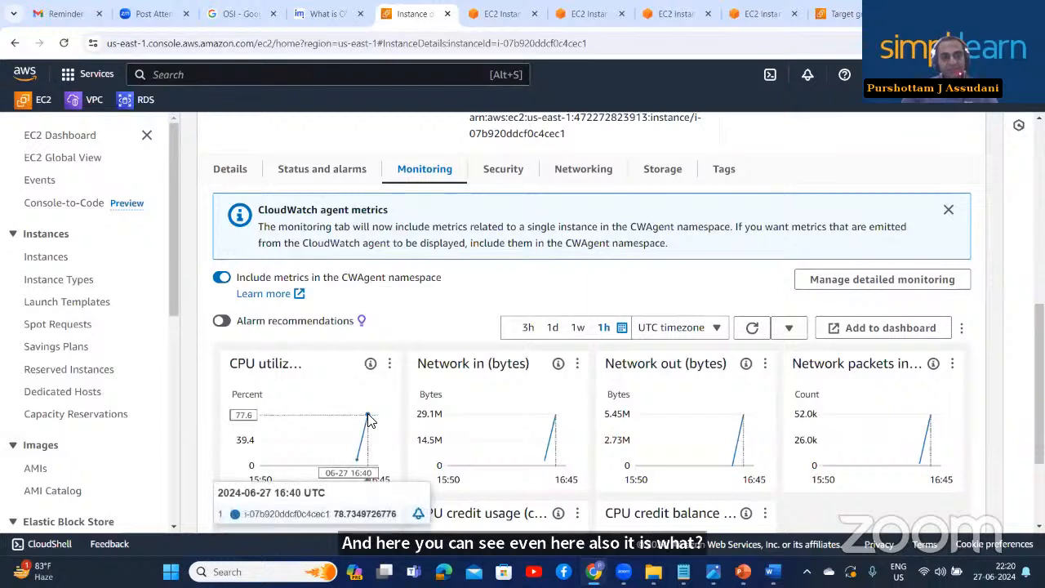
Step: Enlarge the CPU utilization graph of i-07b920ddcf0c4cec1, examine its peak, and close the enlarged view
click(390, 364)
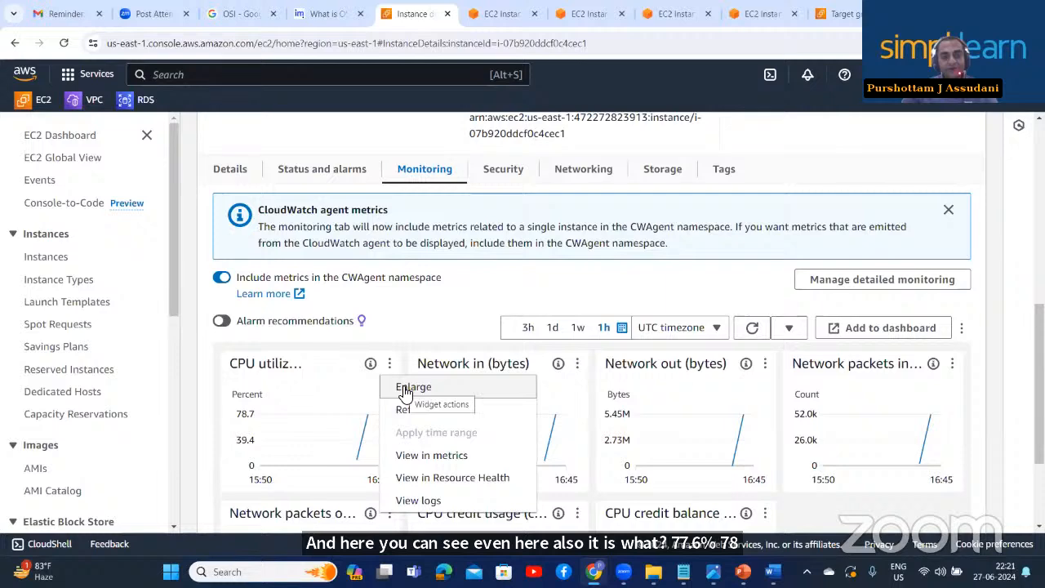
click(412, 387)
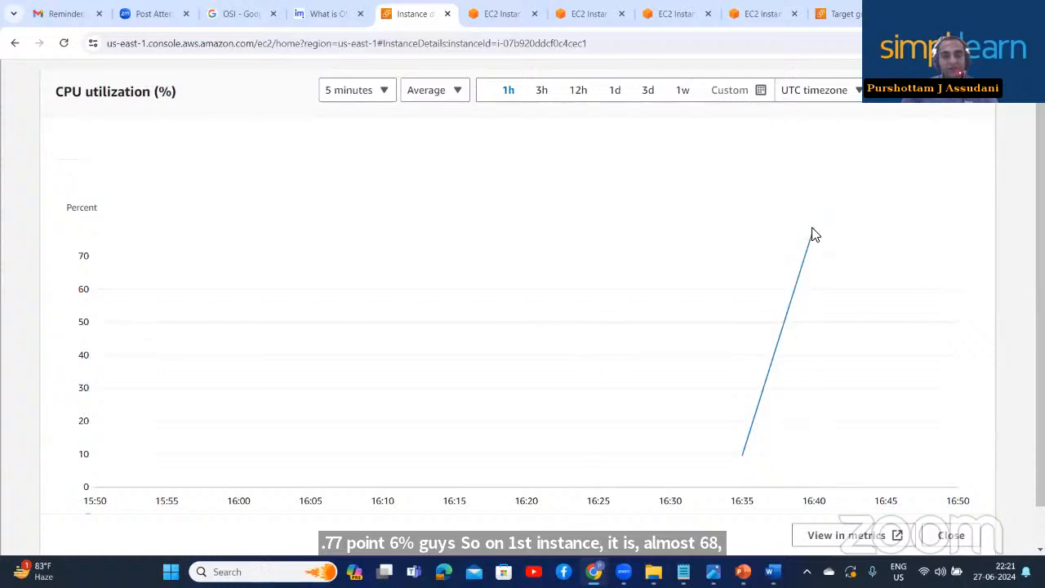
mouse_move(814, 235)
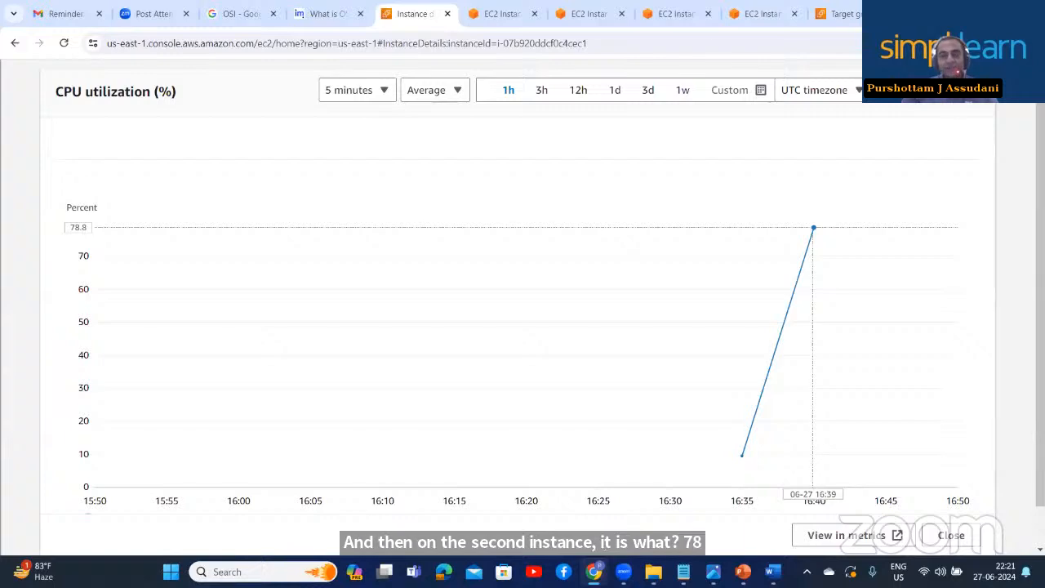
click(974, 99)
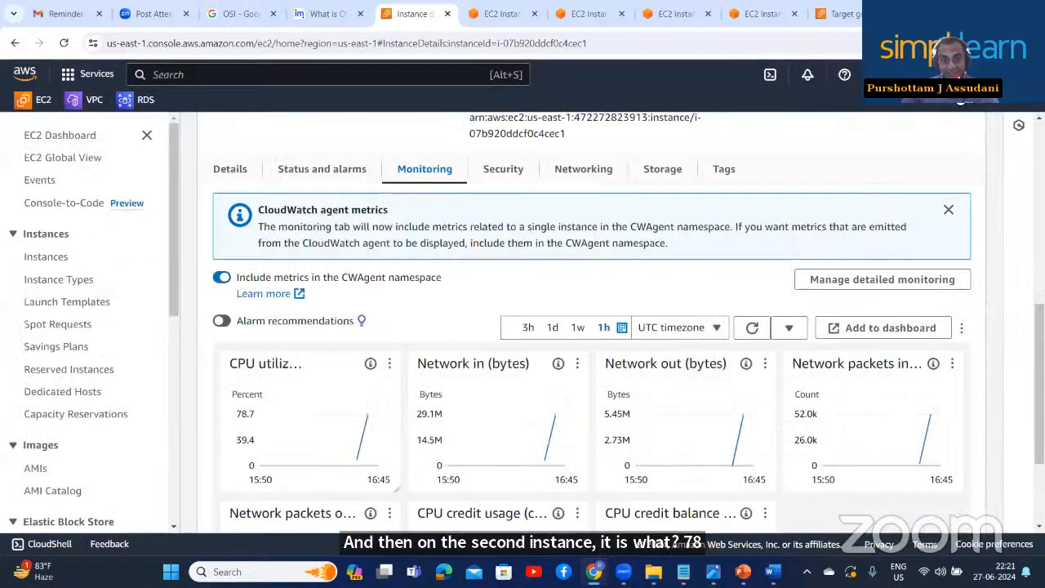
scroll(455, 197, up, 5)
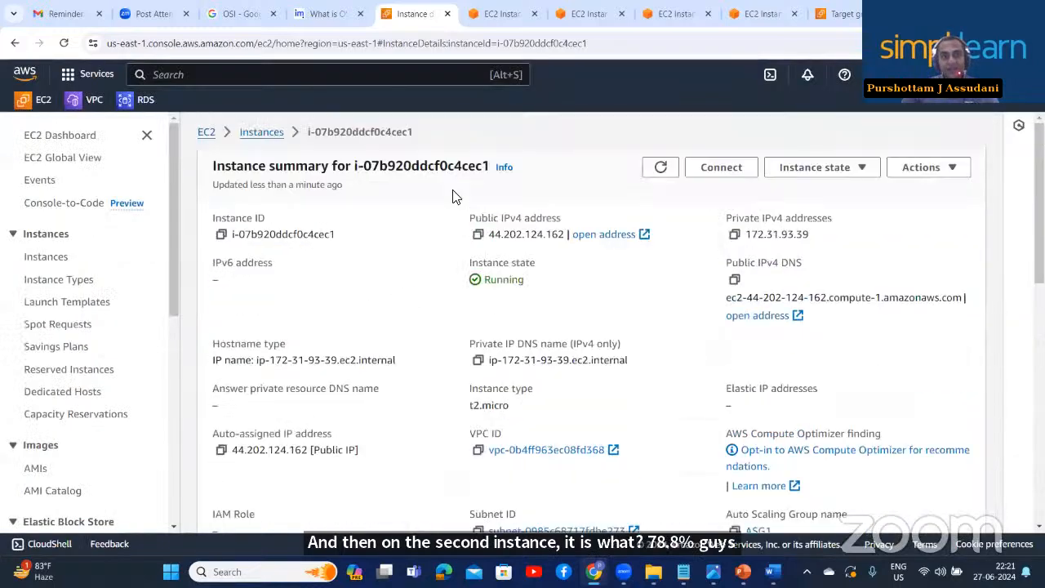
Step: Leave the instance for the Auto Scaling groups list and open ASG1 to check its desired, minimum and maximum capacity
click(261, 132)
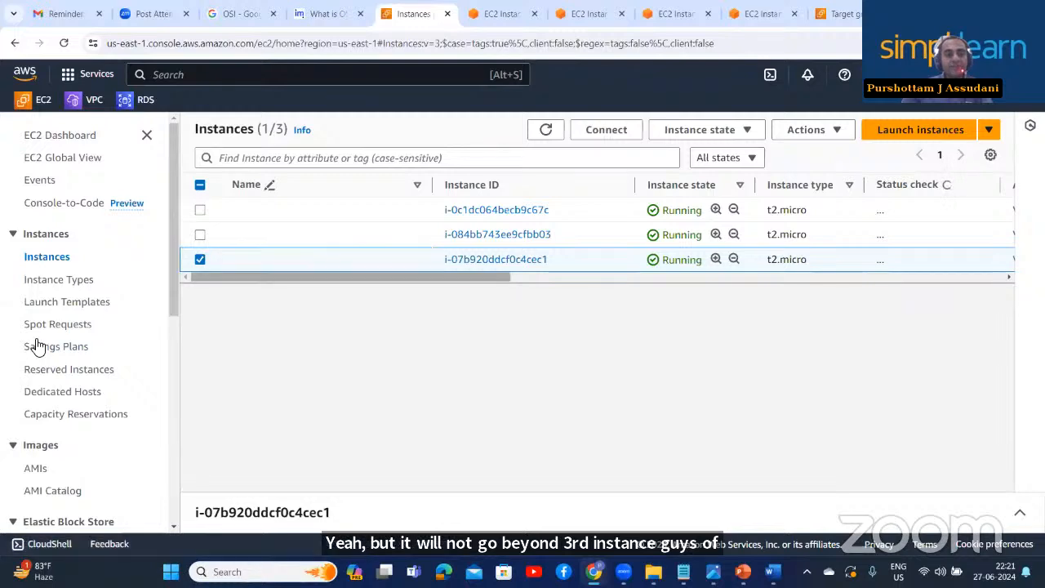
scroll(37, 351, down, 5)
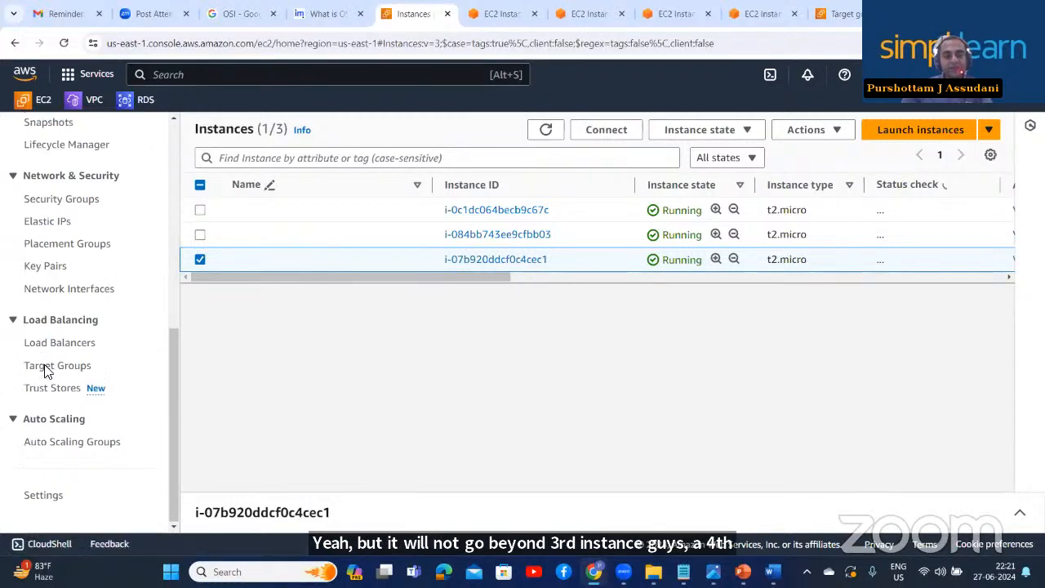
click(73, 445)
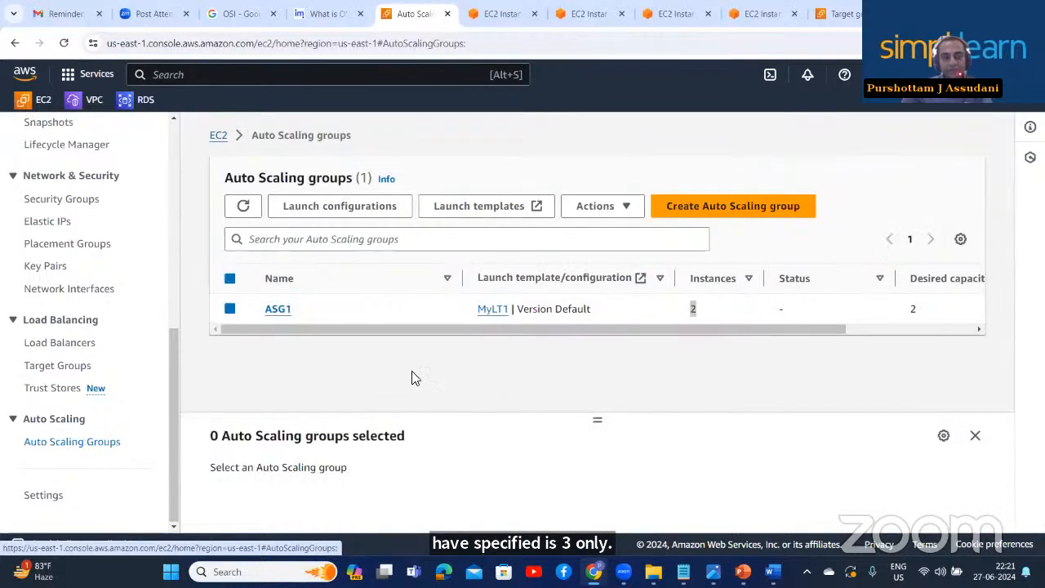
click(277, 309)
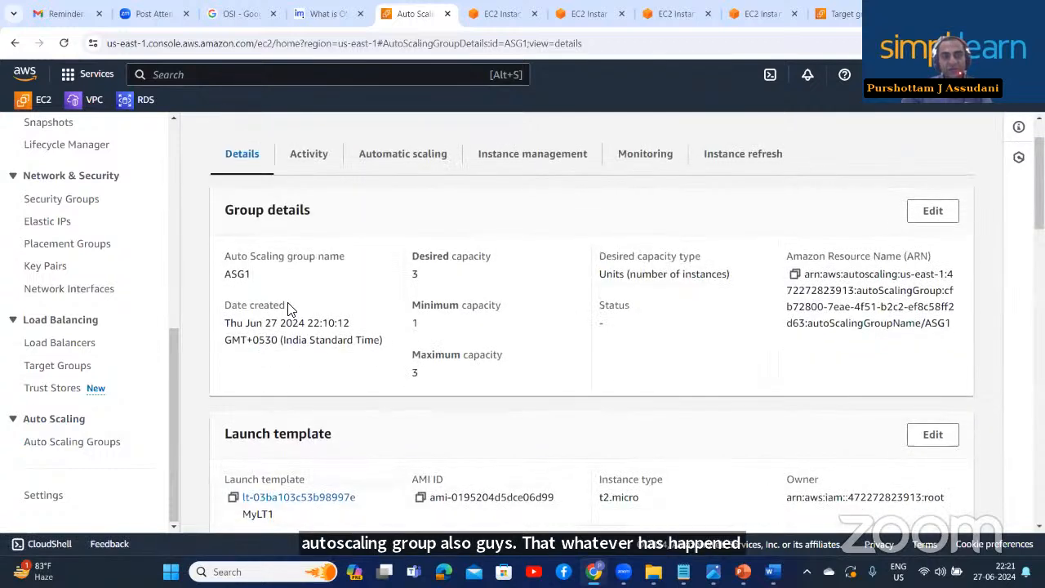
Step: Open the activity history of ASG1 and read the causes recorded for the launches of its two original instances
click(309, 235)
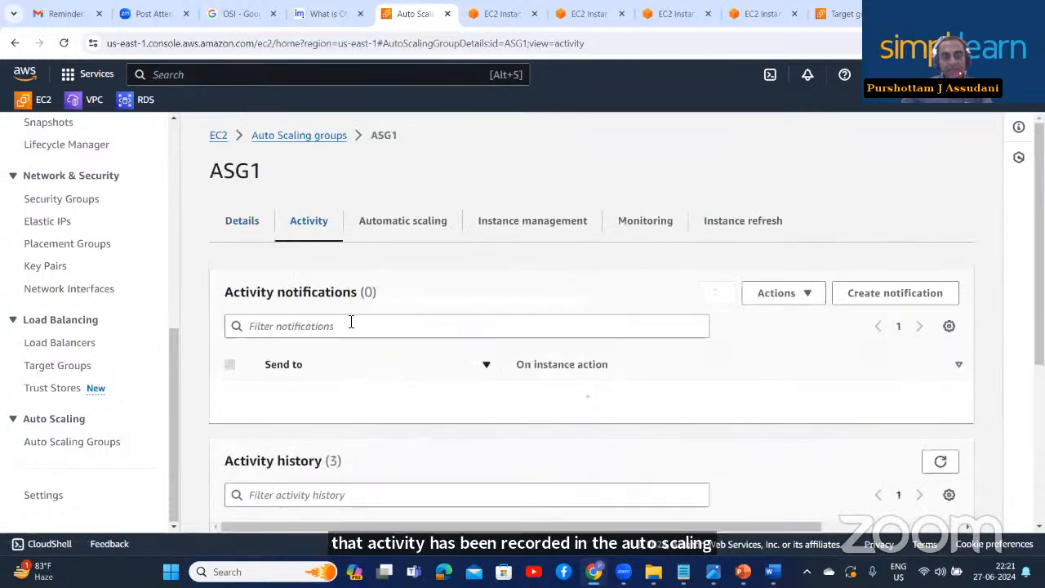
scroll(356, 343, down, 3)
scroll(376, 384, down, 1)
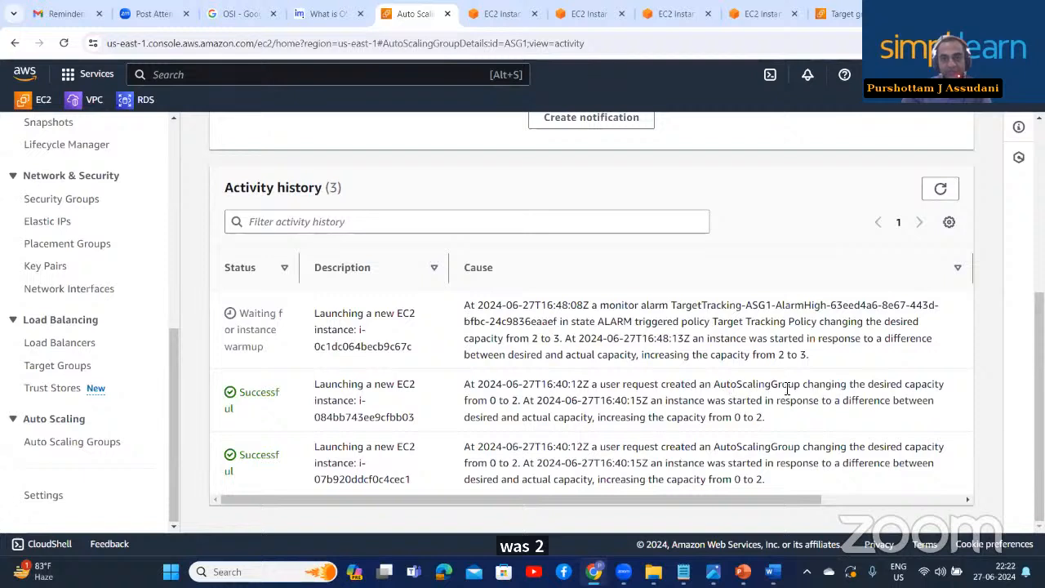
drag(788, 391, 791, 435)
drag(768, 481, 469, 447)
scroll(474, 338, up, 1)
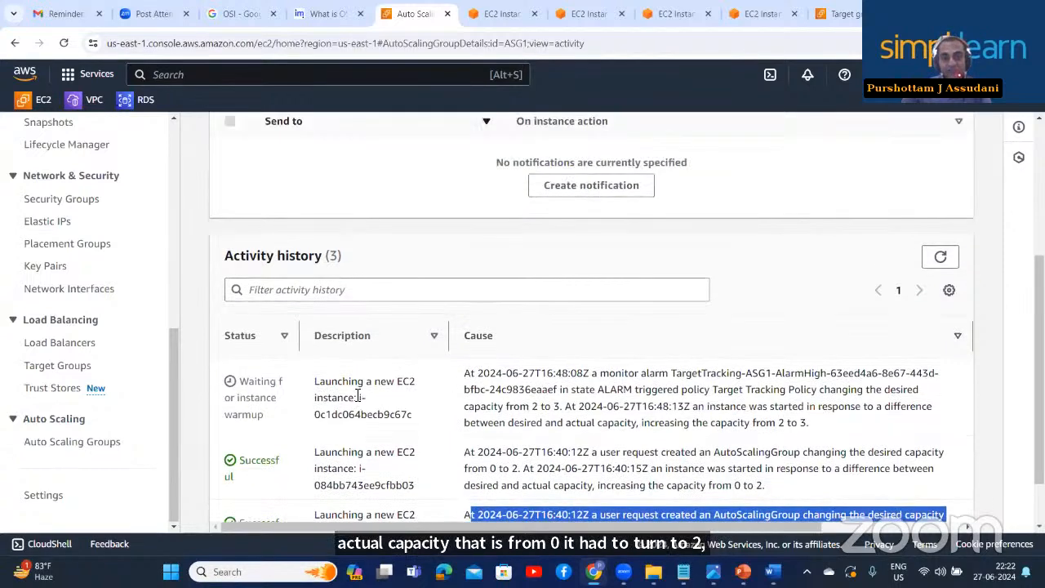
Step: Examine the activity history entry for i-0c1dc064becb9c67c, including its alarm, the target tracking policy and the capacity change
drag(318, 381, 405, 383)
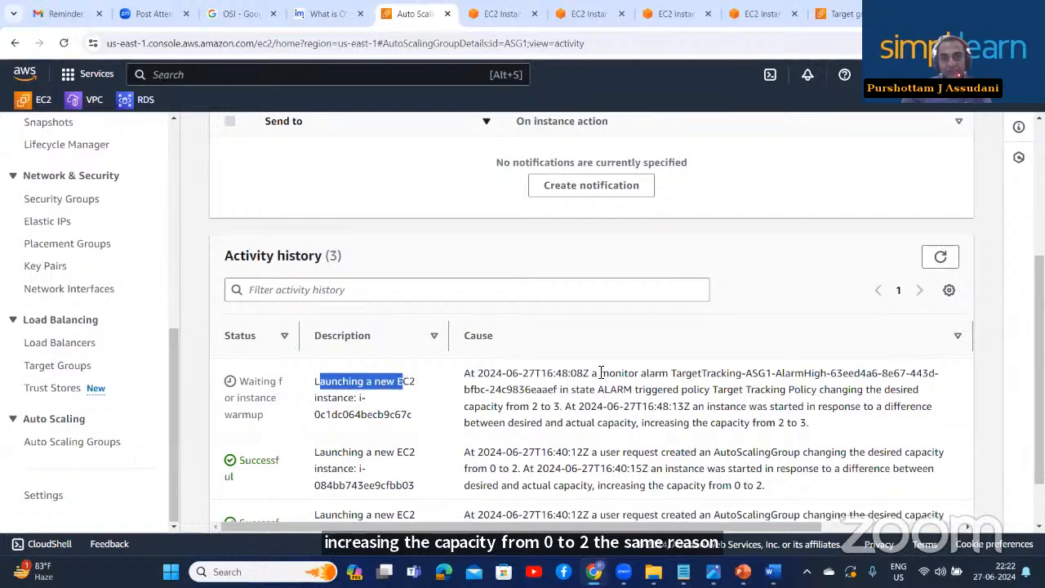
drag(578, 373, 677, 378)
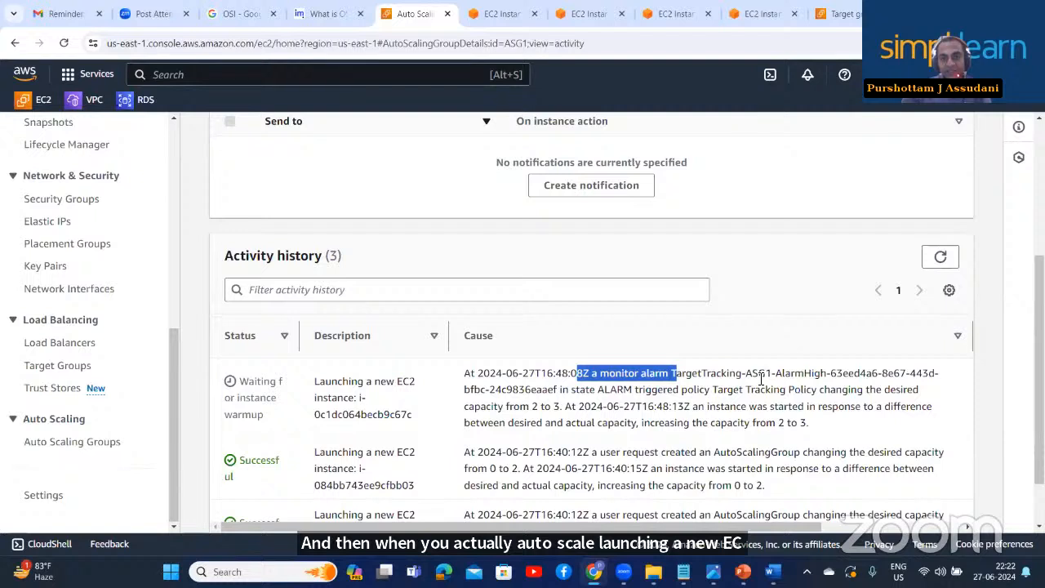
drag(814, 374, 823, 389)
click(734, 413)
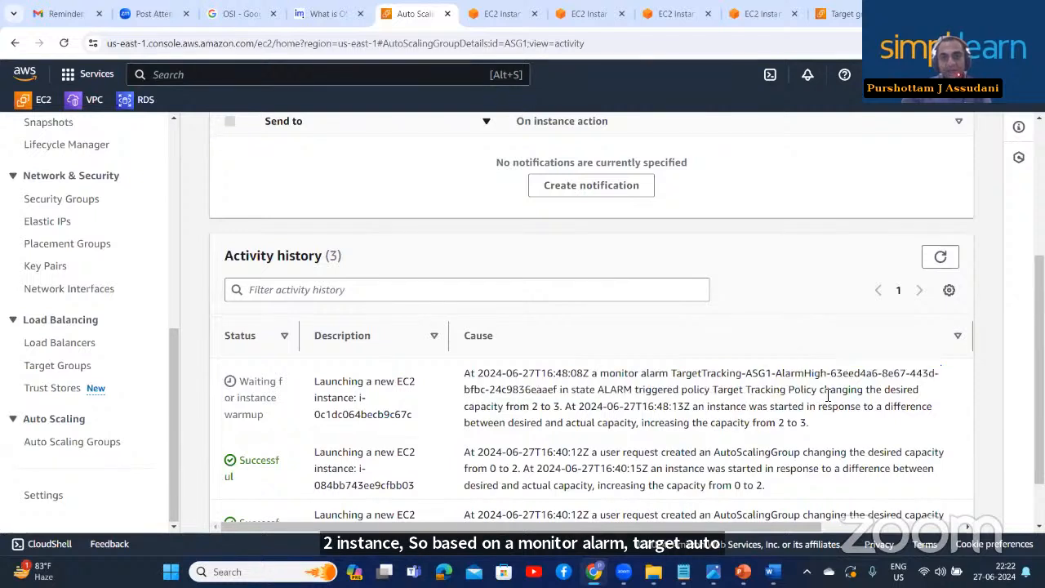
drag(823, 390, 831, 406)
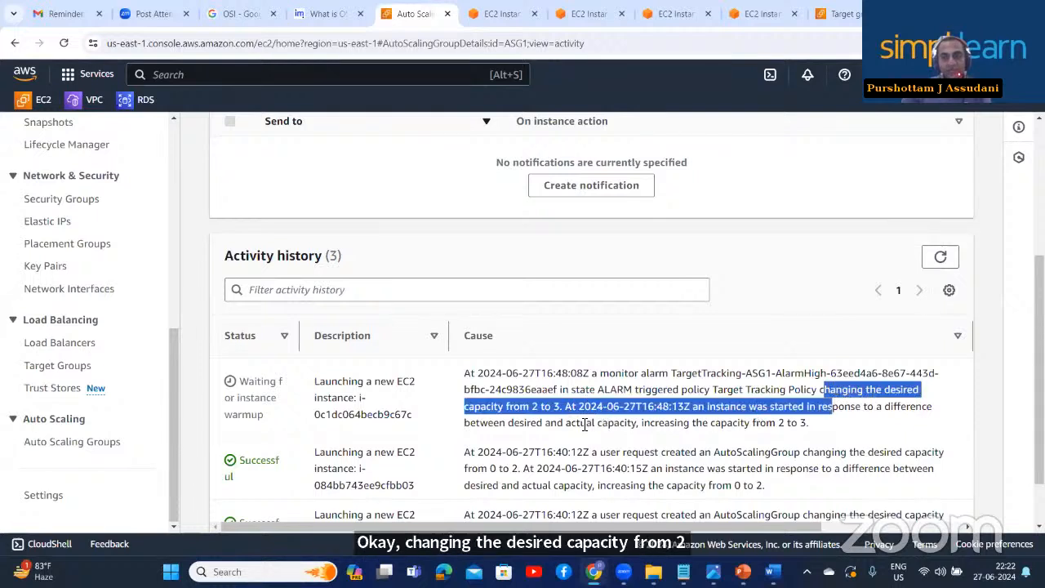
click(648, 411)
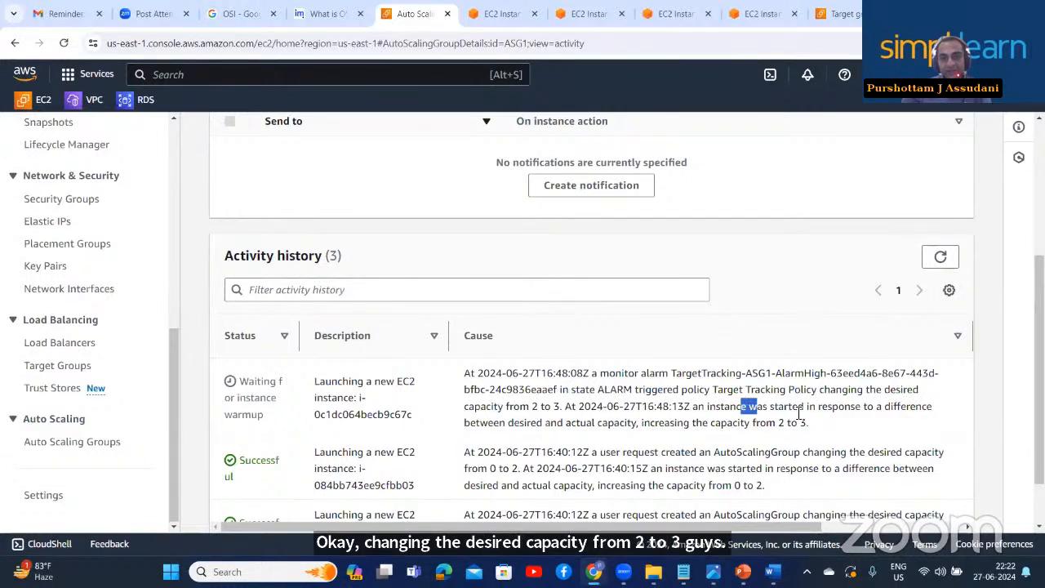
drag(800, 412, 840, 409)
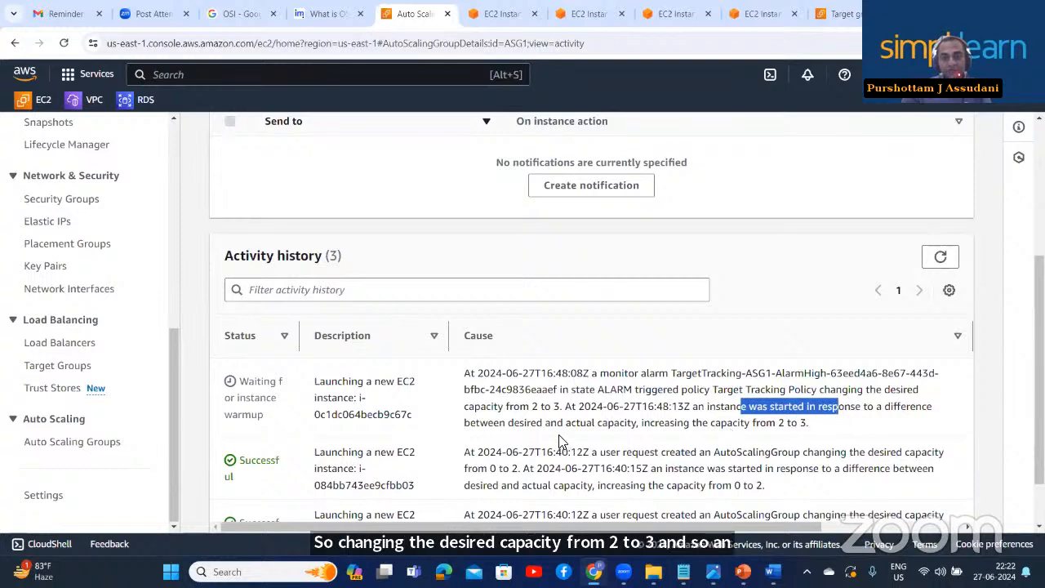
drag(565, 422, 801, 430)
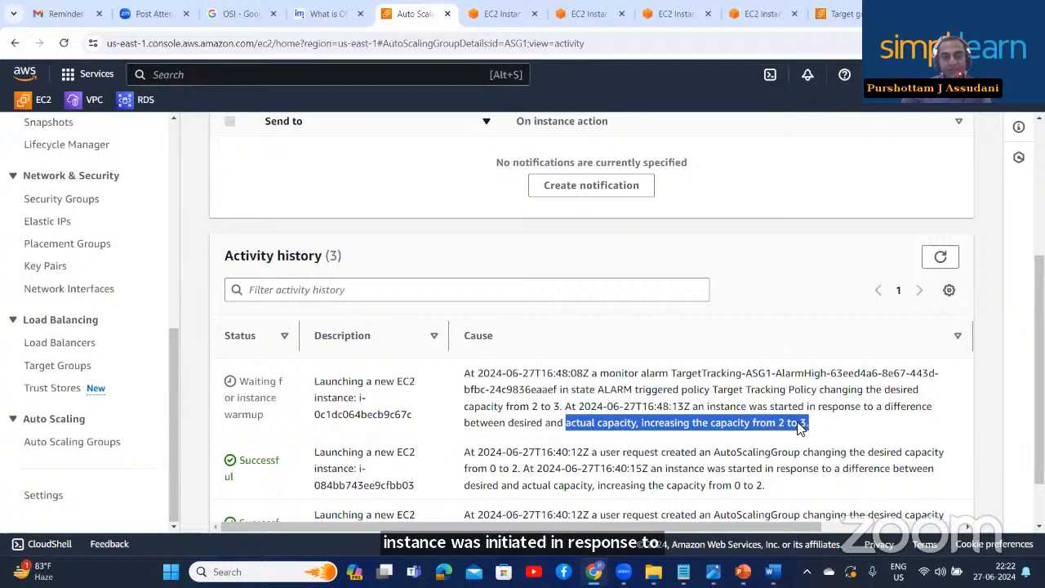
scroll(653, 371, up, 5)
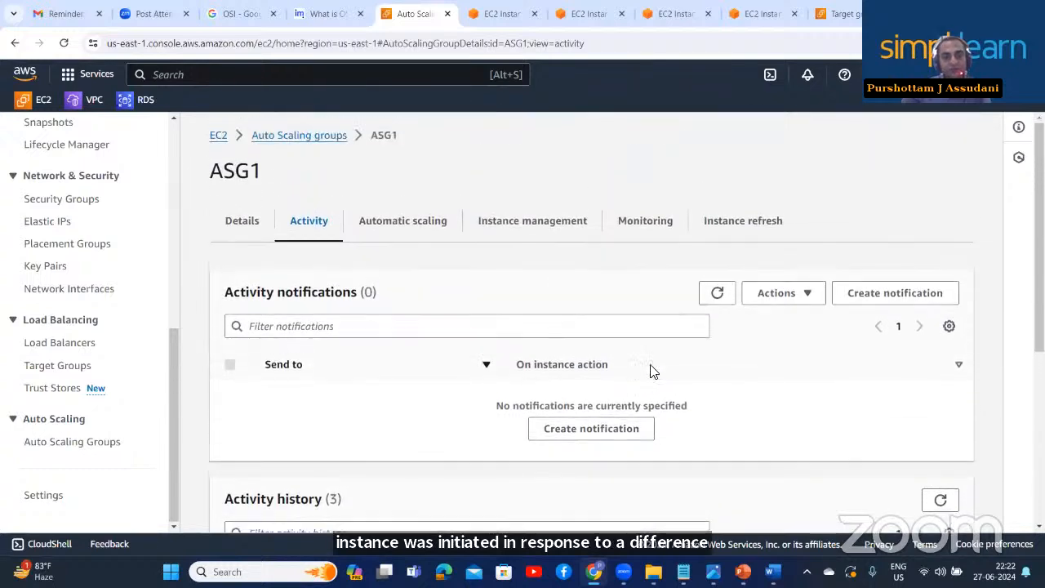
scroll(654, 367, down, 5)
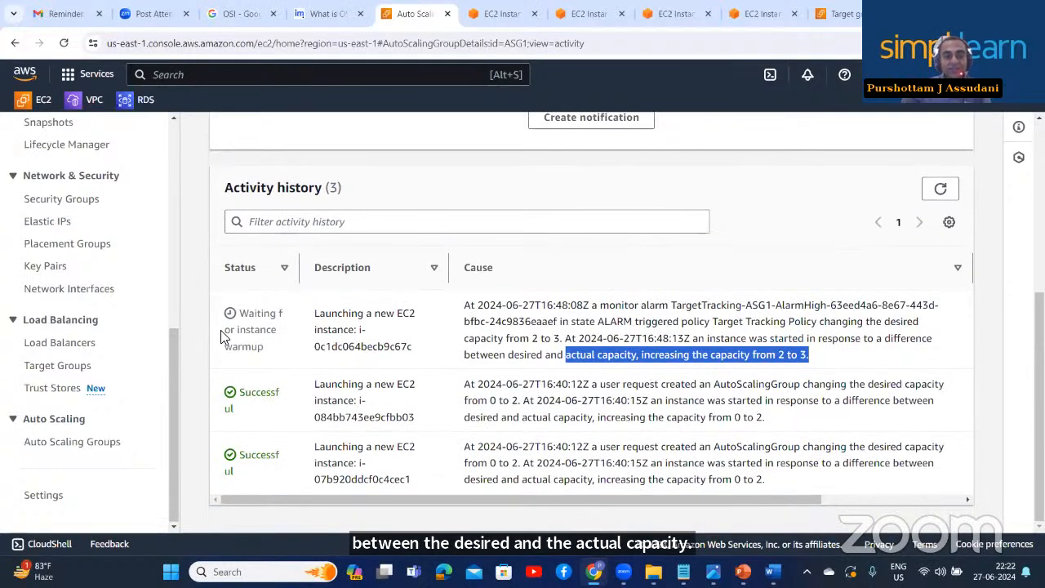
Step: Return to the EC2 instances list and check the state of the group's instances
scroll(102, 220, up, 10)
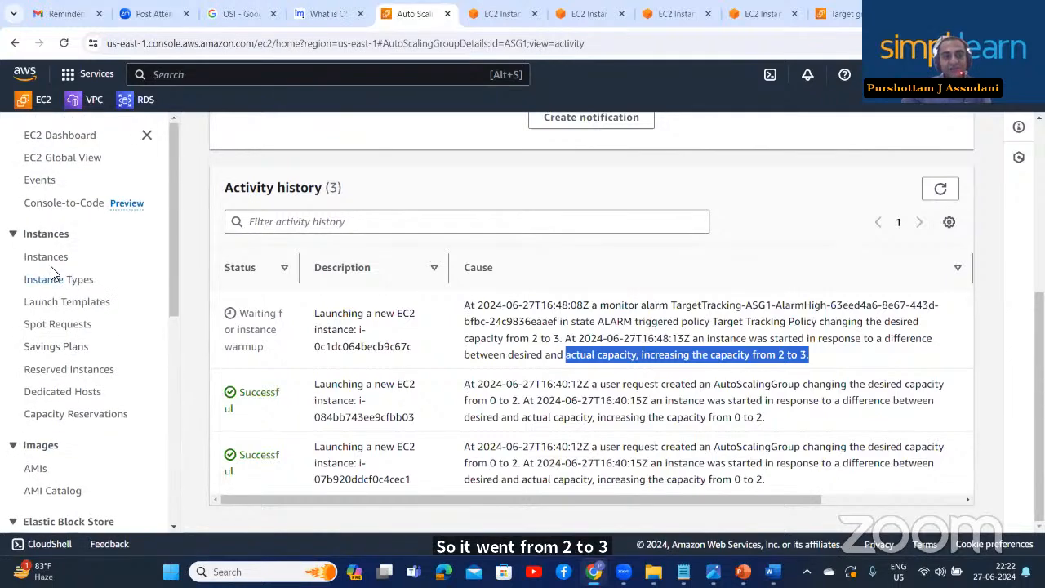
click(50, 260)
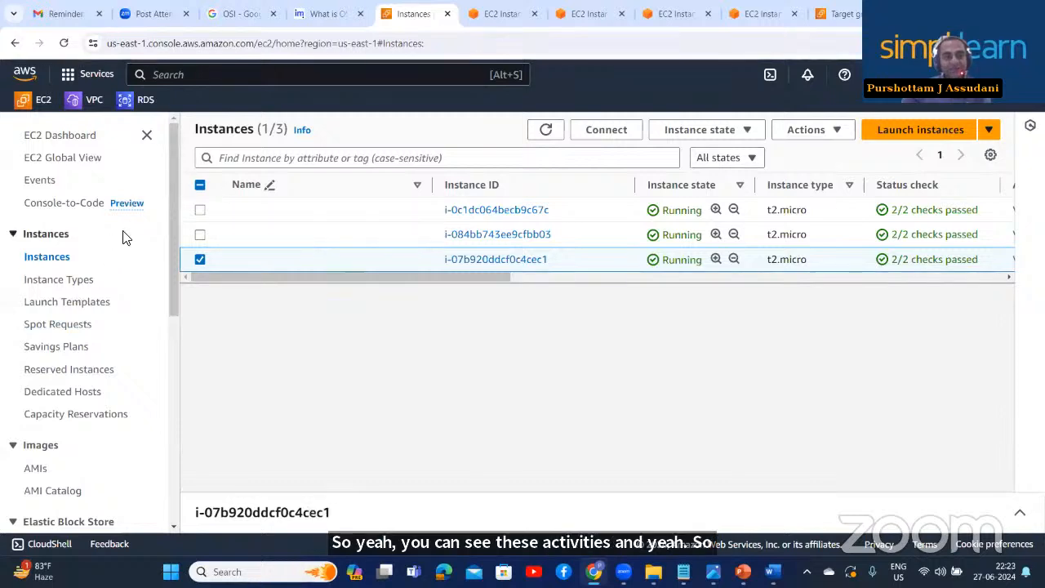
scroll(173, 153, down, 1)
scroll(173, 153, up, 1)
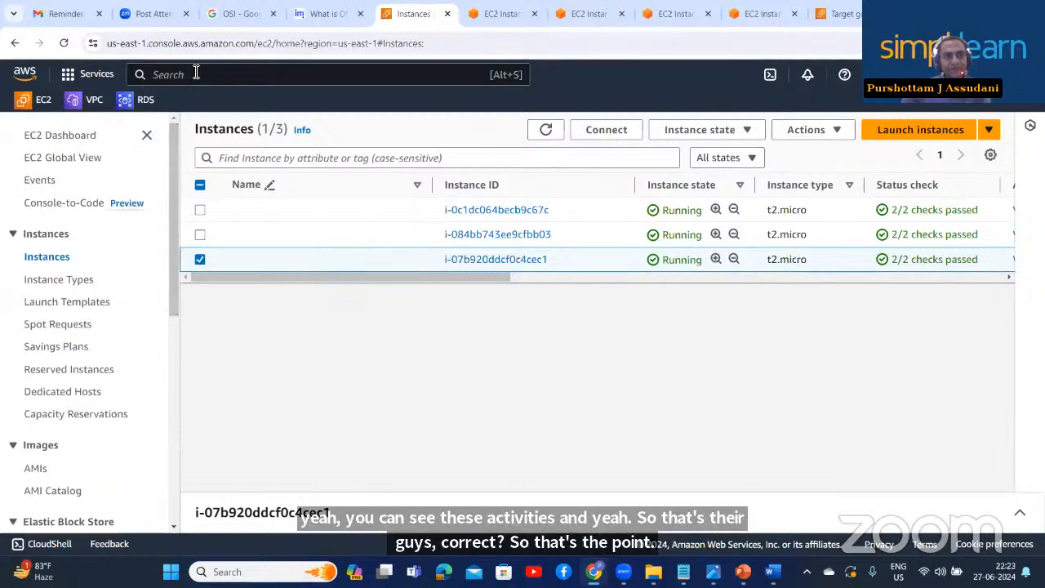
Step: Search the console for "load", go to the EC2 load balancers list, and open MyLB1
click(196, 73)
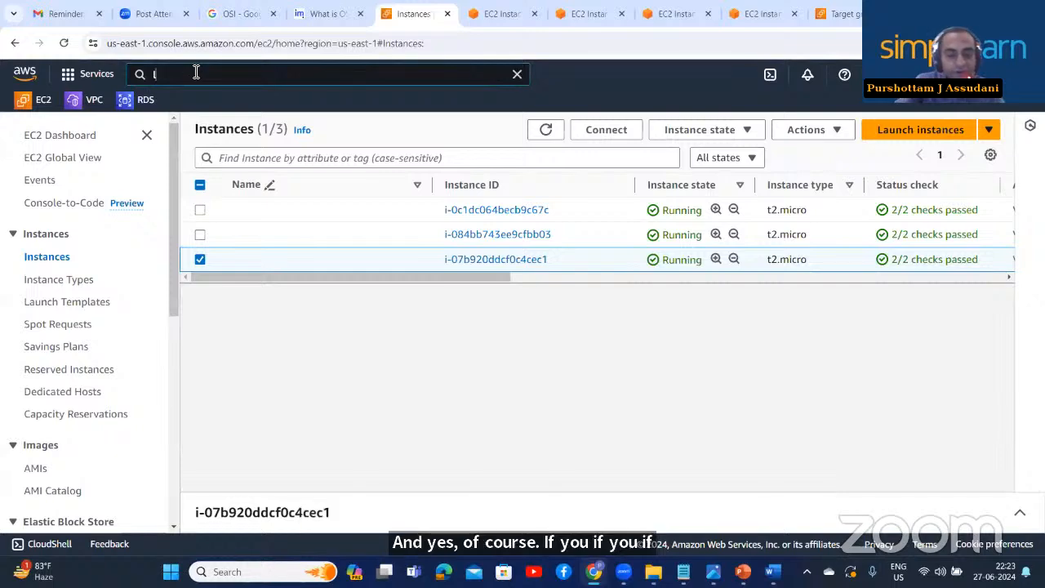
text(load)
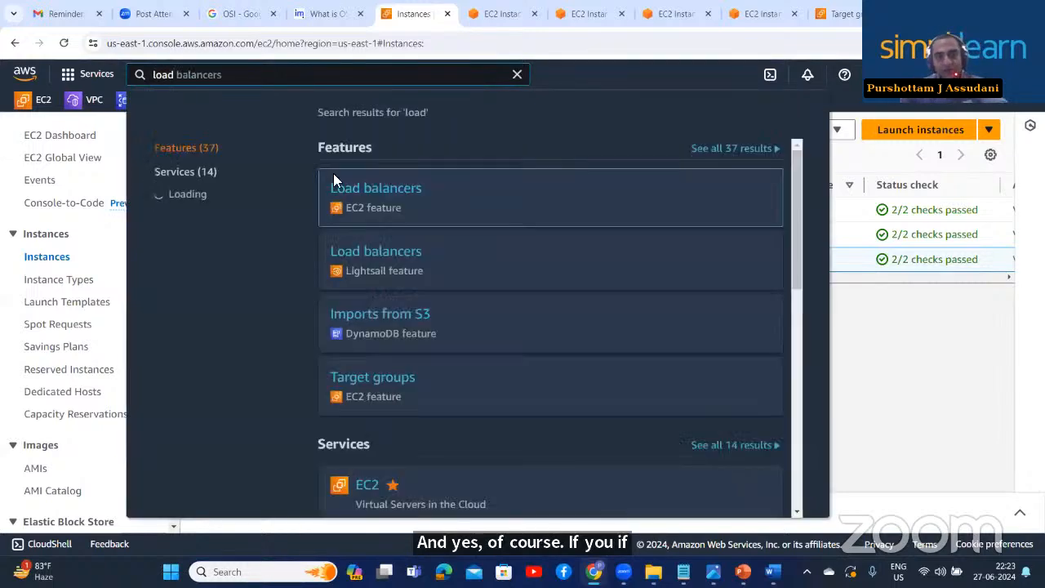
click(399, 201)
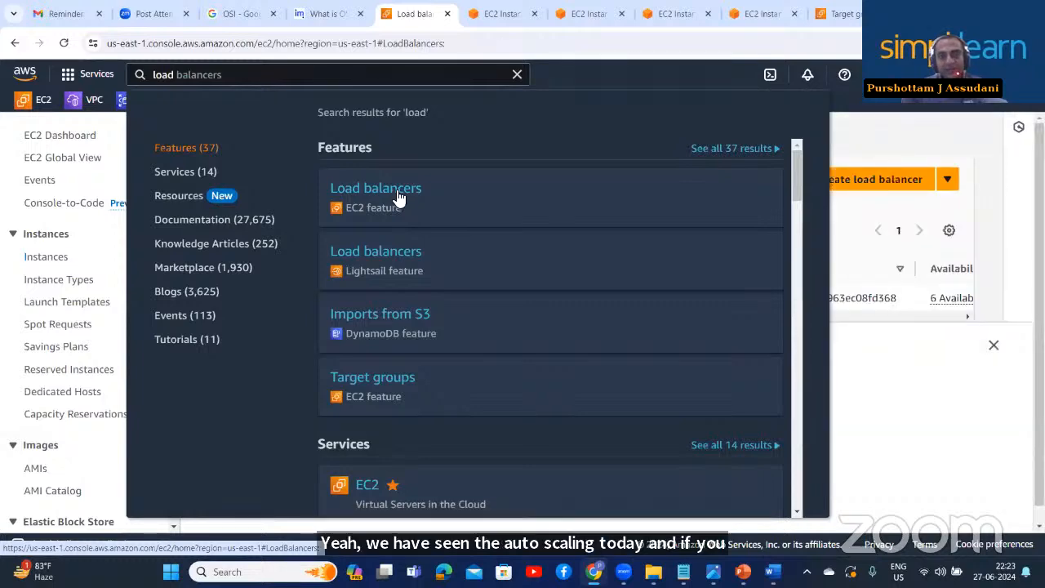
click(99, 238)
scroll(100, 238, down, 4)
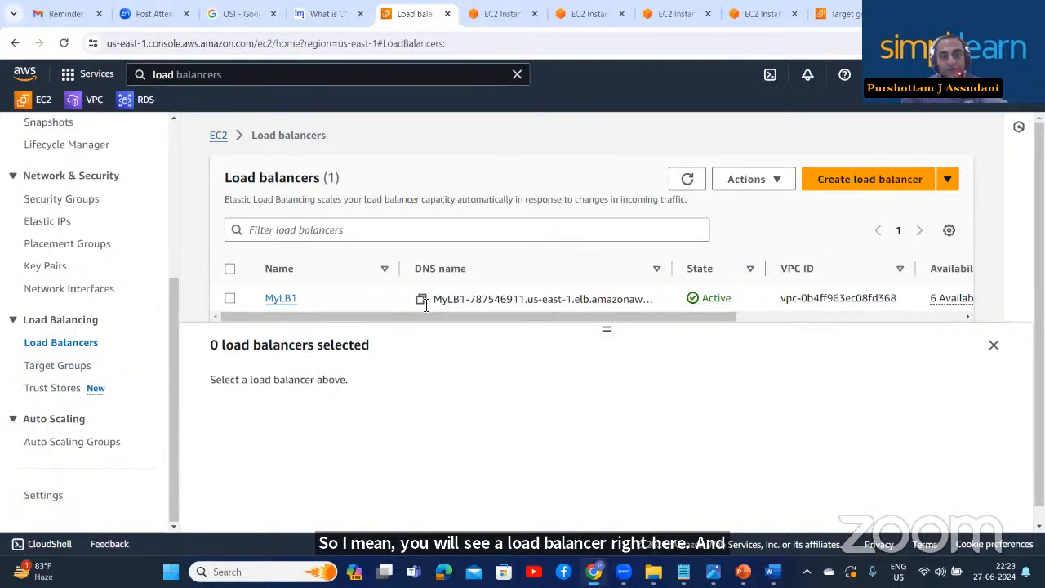
click(282, 302)
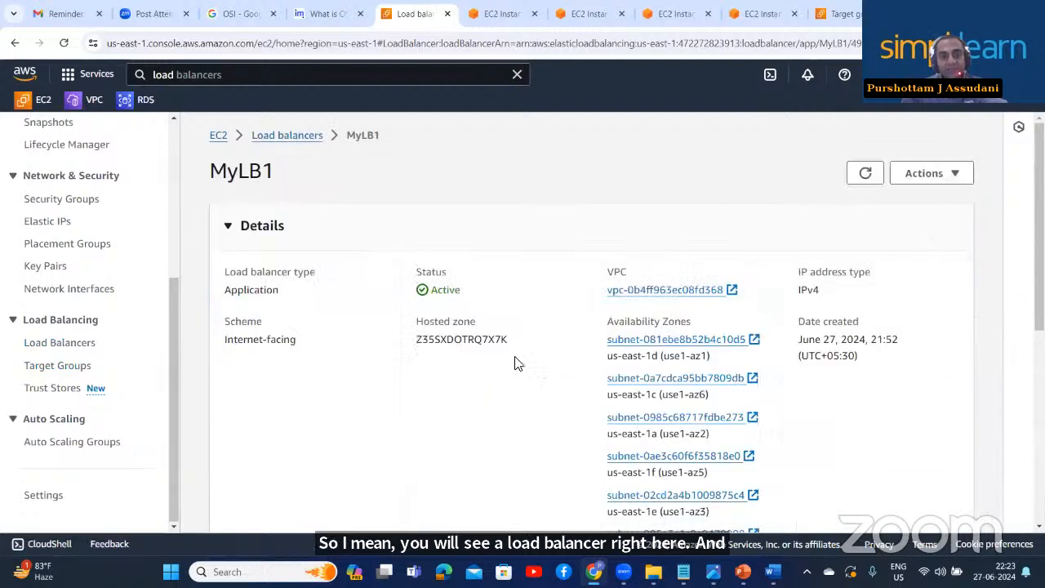
Step: Find the DNS name in the MyLB1 details and copy it to the clipboard
scroll(530, 365, down, 1)
scroll(545, 366, down, 5)
scroll(455, 432, up, 2)
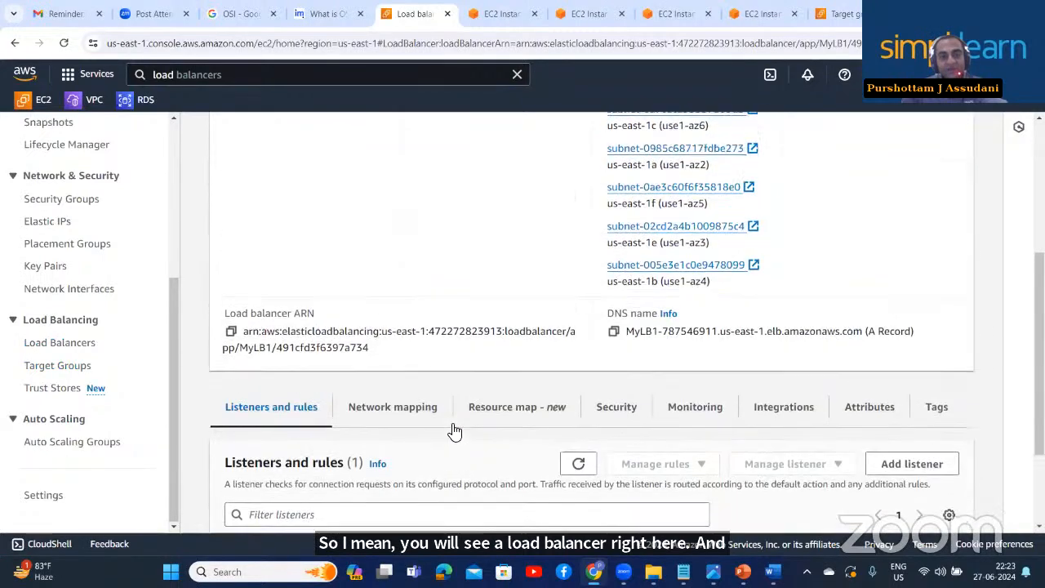
scroll(498, 359, up, 3)
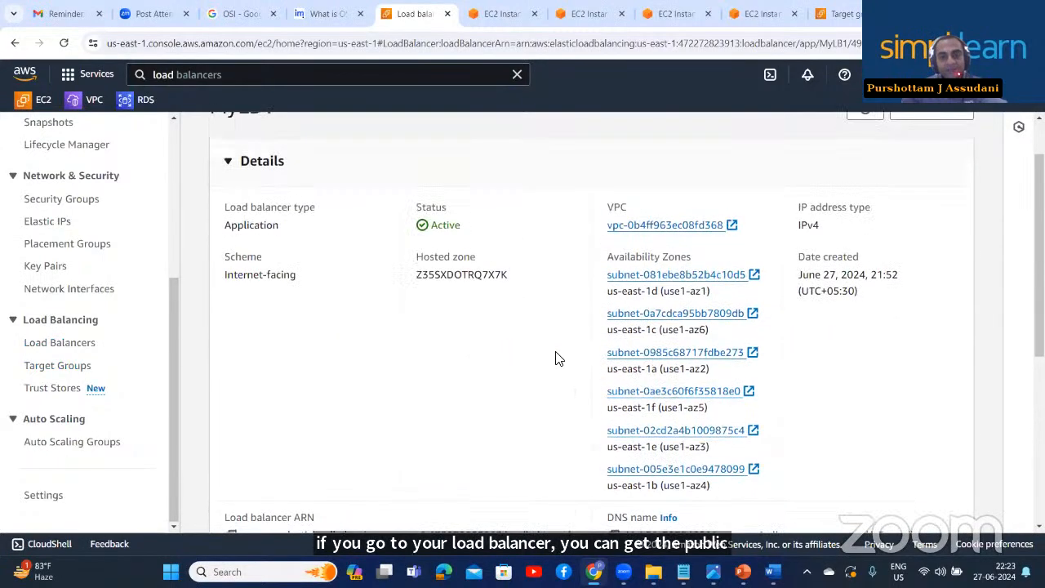
scroll(571, 367, down, 2)
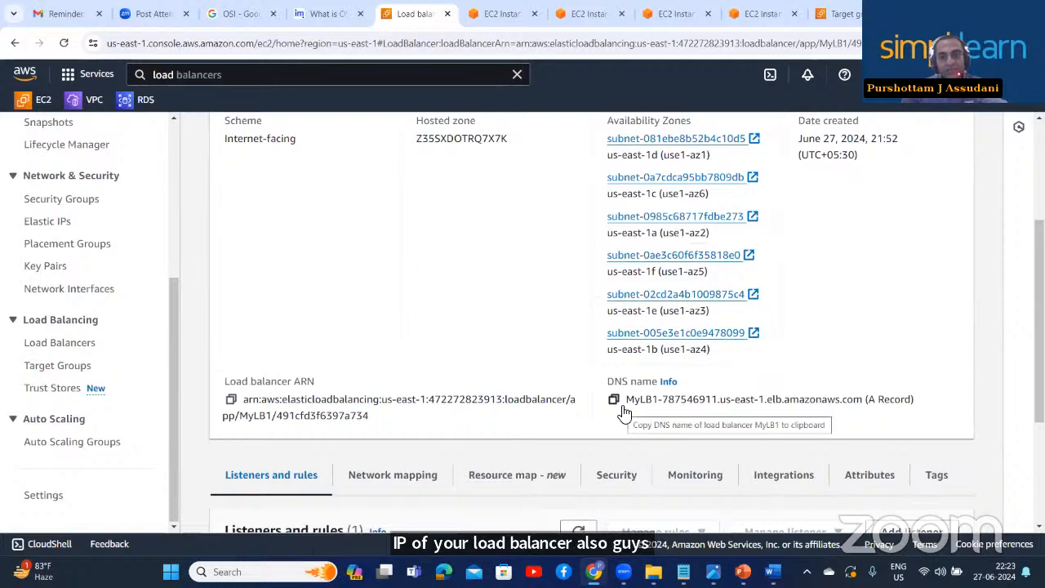
scroll(625, 412, up, 1)
scroll(624, 410, up, 1)
scroll(623, 408, down, 2)
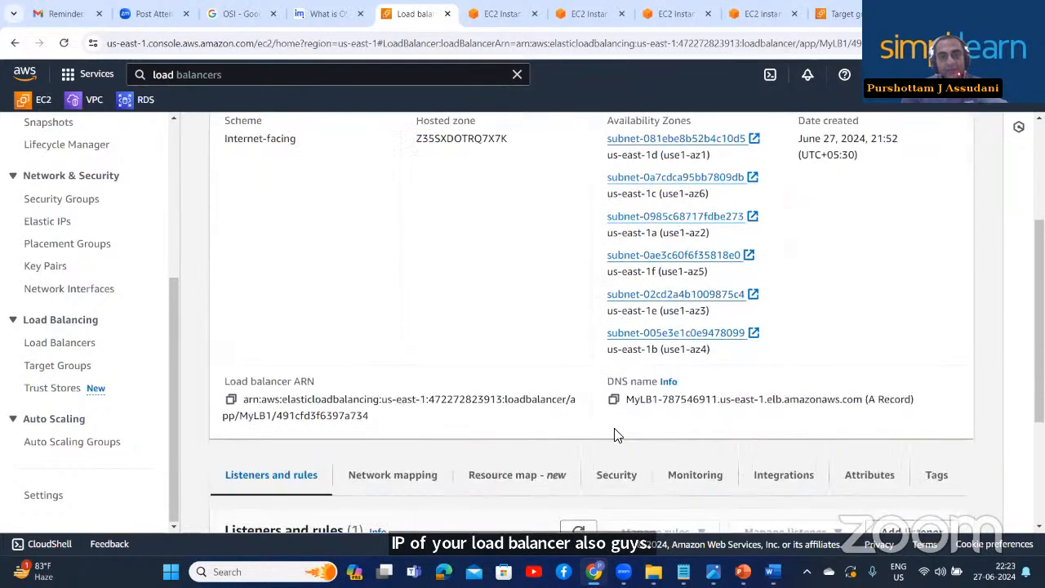
click(613, 406)
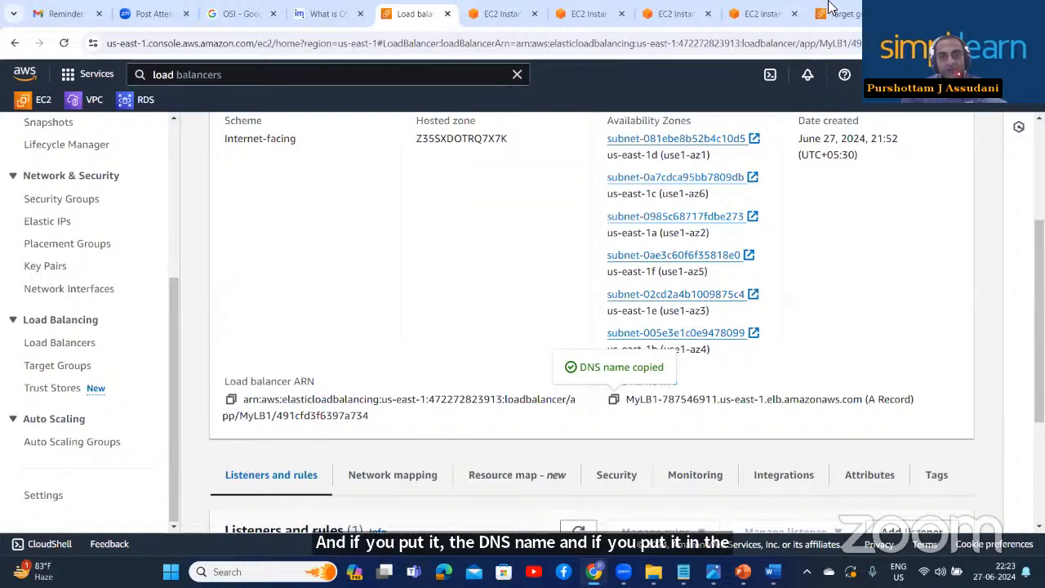
Step: Load MyLB1-787546911.us-east-1.elb.amazonaws.com in a new browser tab
key(ctrl+t)
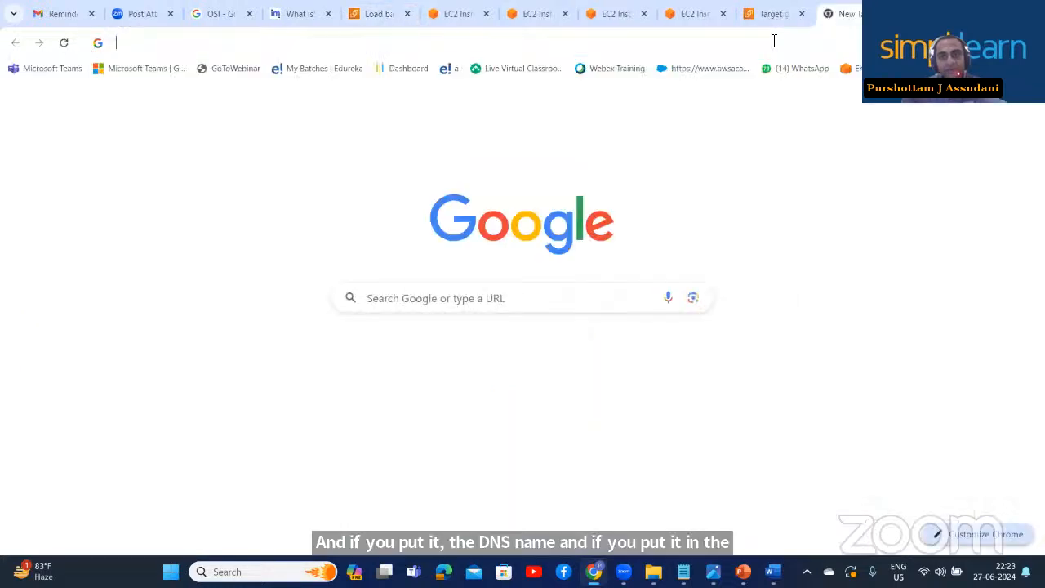
click(773, 39)
key(ctrl+v)
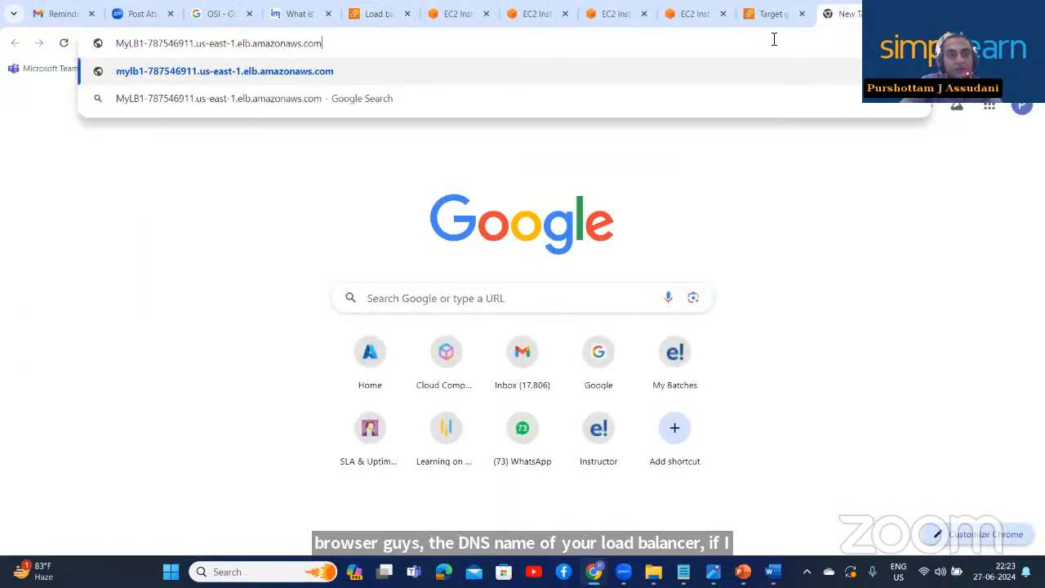
key(Return)
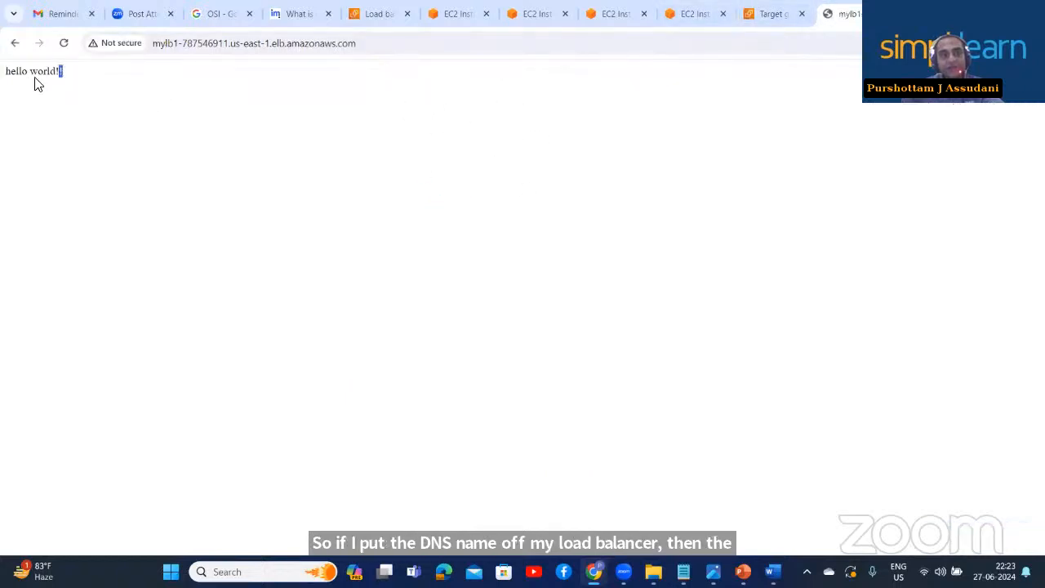
Step: Check the text on the load balancer's web page and reload the page several times
drag(35, 81, 11, 83)
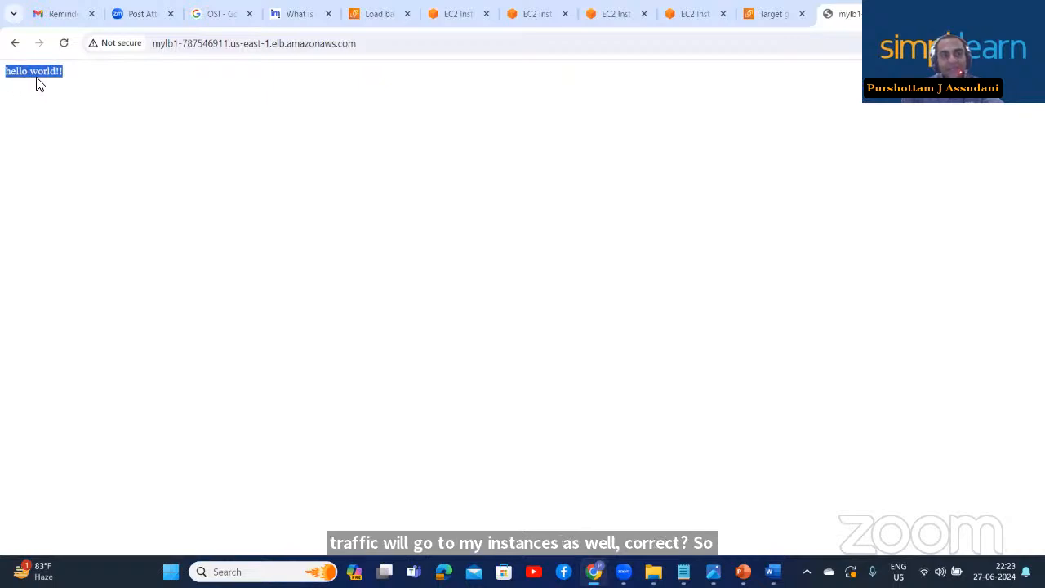
click(64, 43)
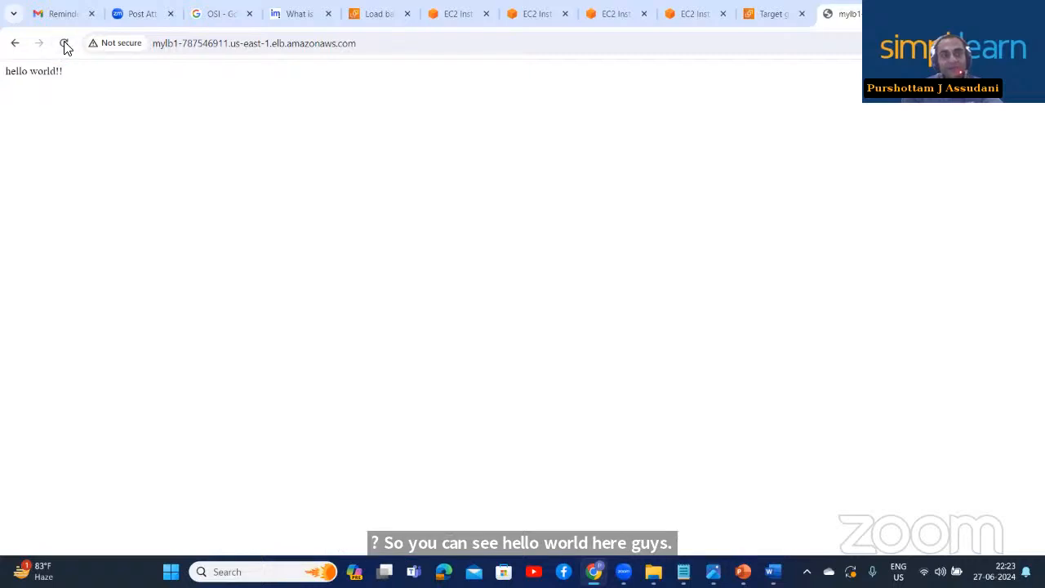
click(65, 45)
click(64, 45)
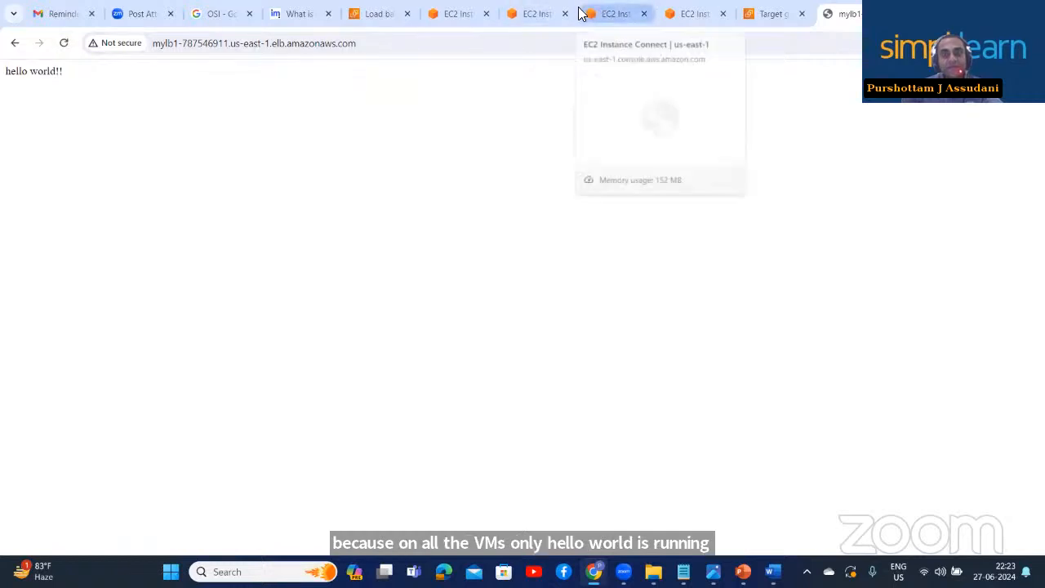
Step: Look at the terminal sessions of i-084bb743ee9cfbb03 and i-07b920ddcf0c4cec1, and return to the MyLB1 details page
click(456, 20)
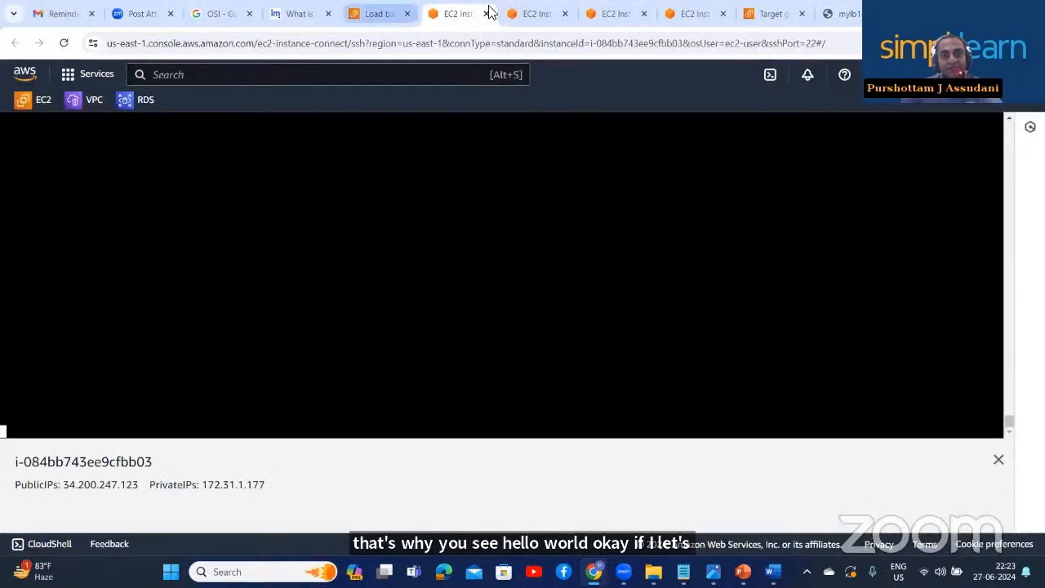
click(518, 16)
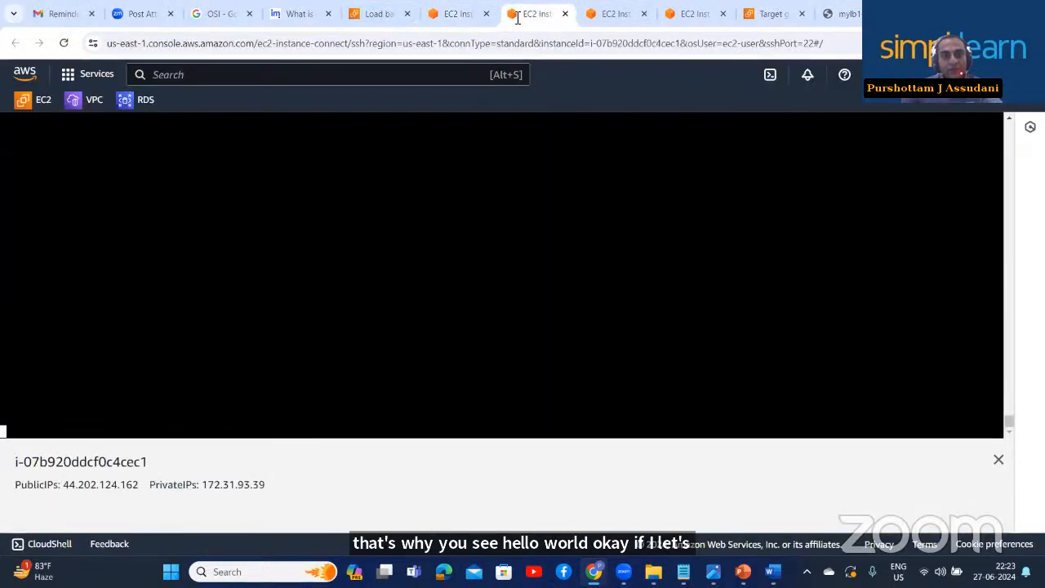
click(387, 14)
scroll(364, 186, up, 3)
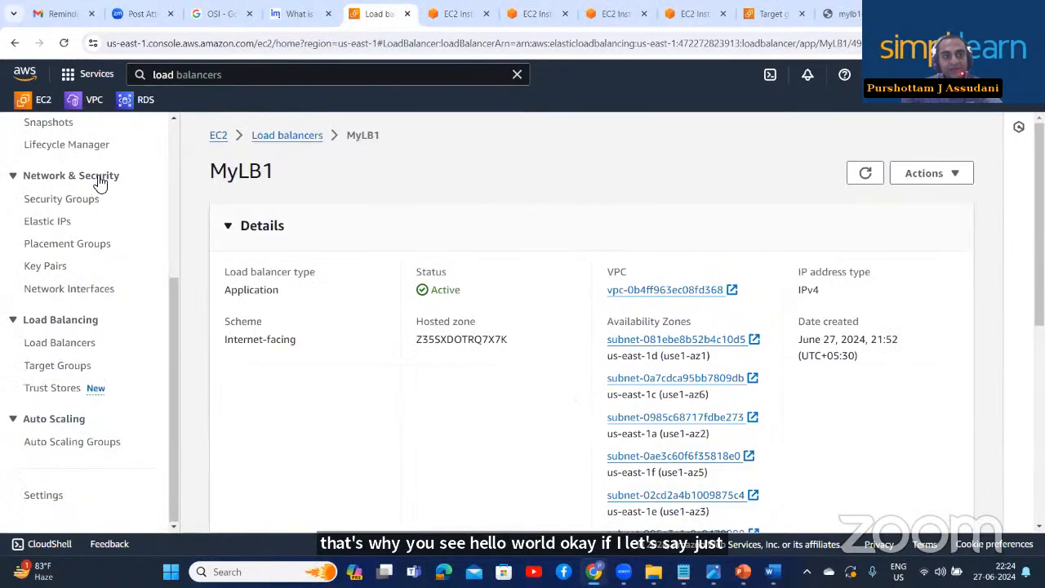
scroll(98, 184, up, 4)
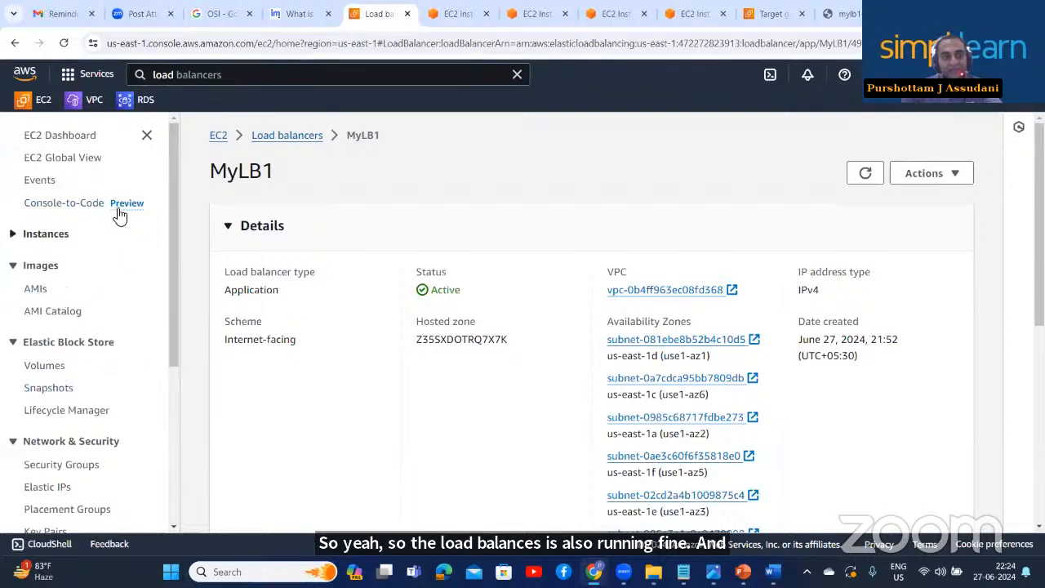
Step: Open an EC2 Instance Connect terminal session to the running instance i-084bb743ee9cfbb03
click(65, 137)
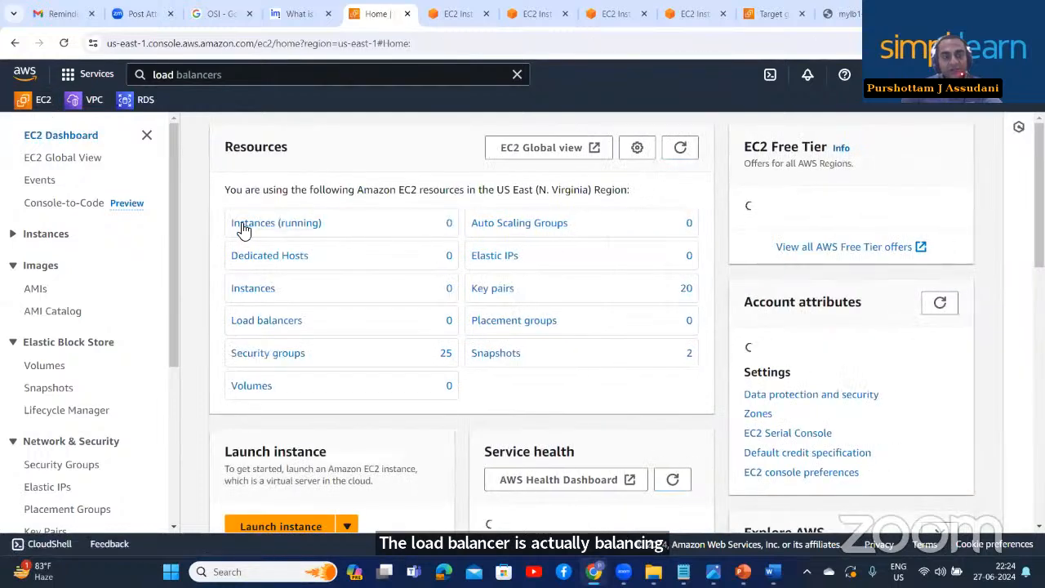
click(243, 228)
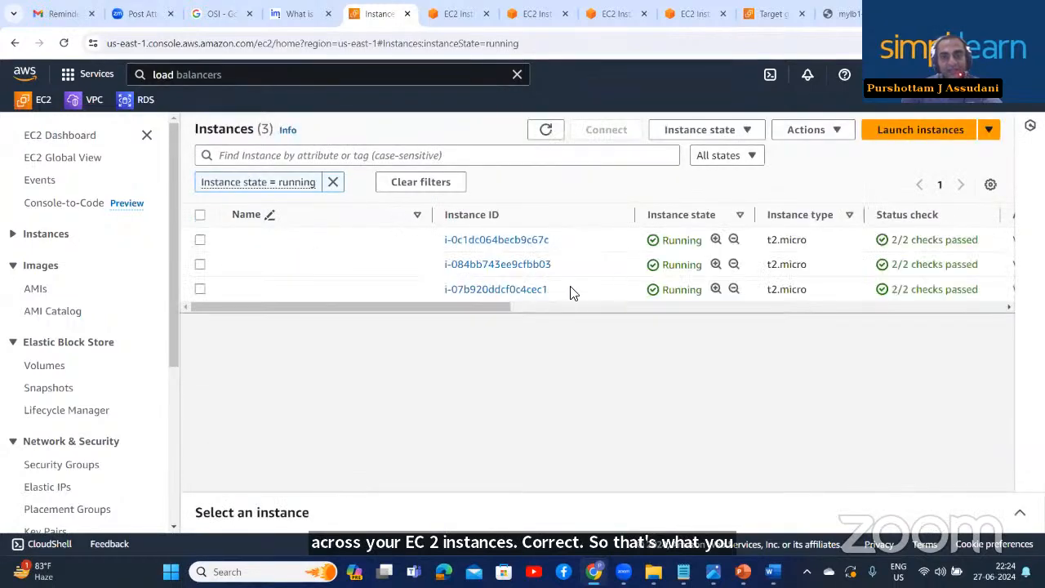
click(526, 265)
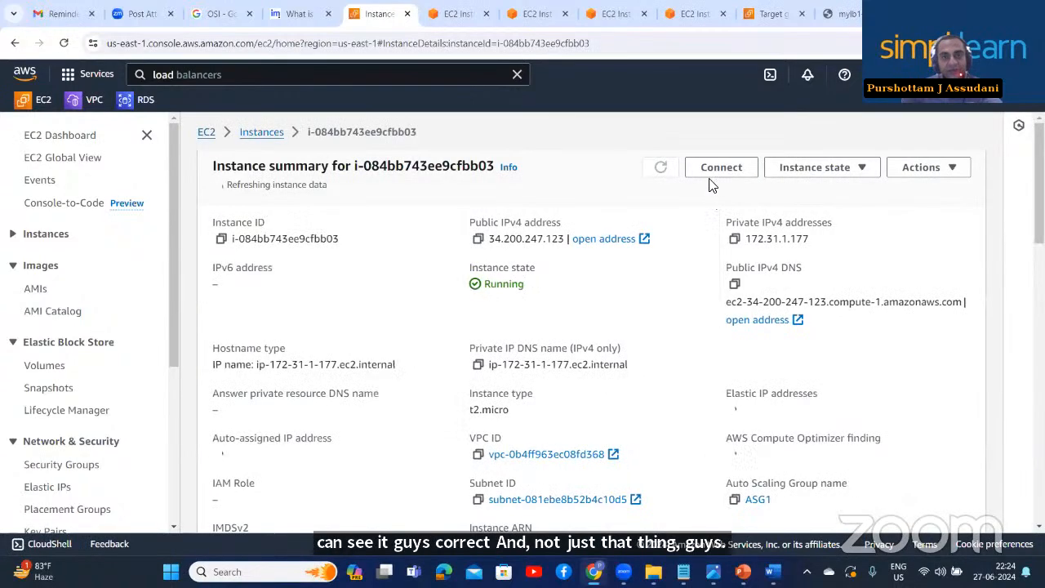
click(718, 170)
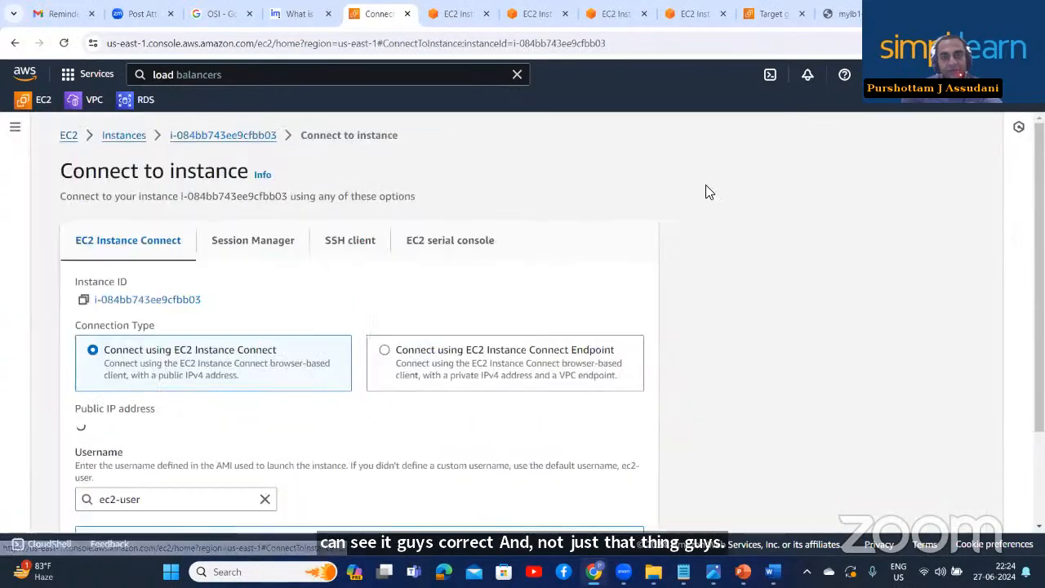
scroll(501, 308, down, 3)
click(608, 503)
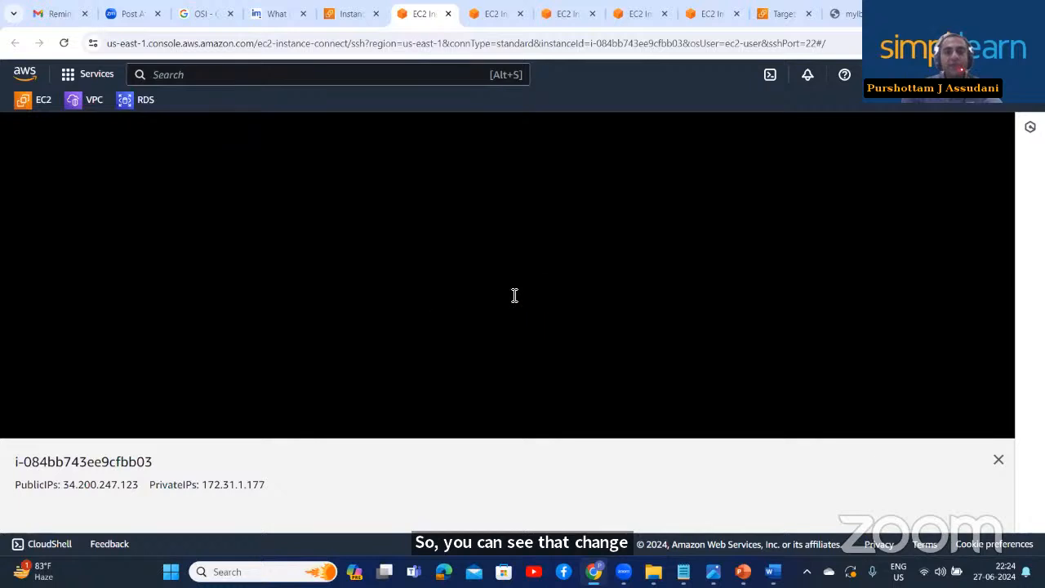
click(238, 280)
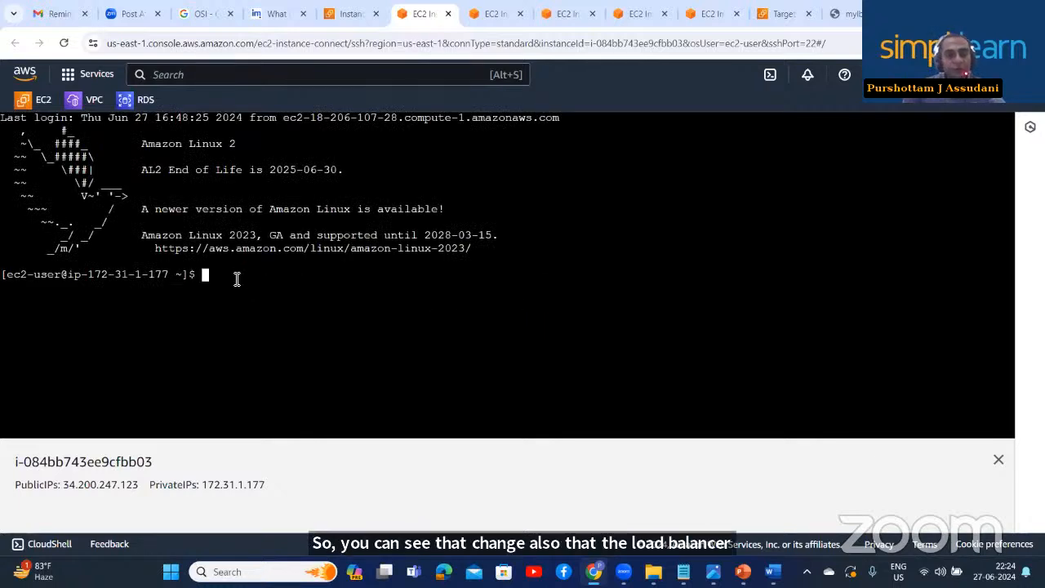
Step: Switch to the root user with sudo su and change to the /var/www/html directory
text(sud)
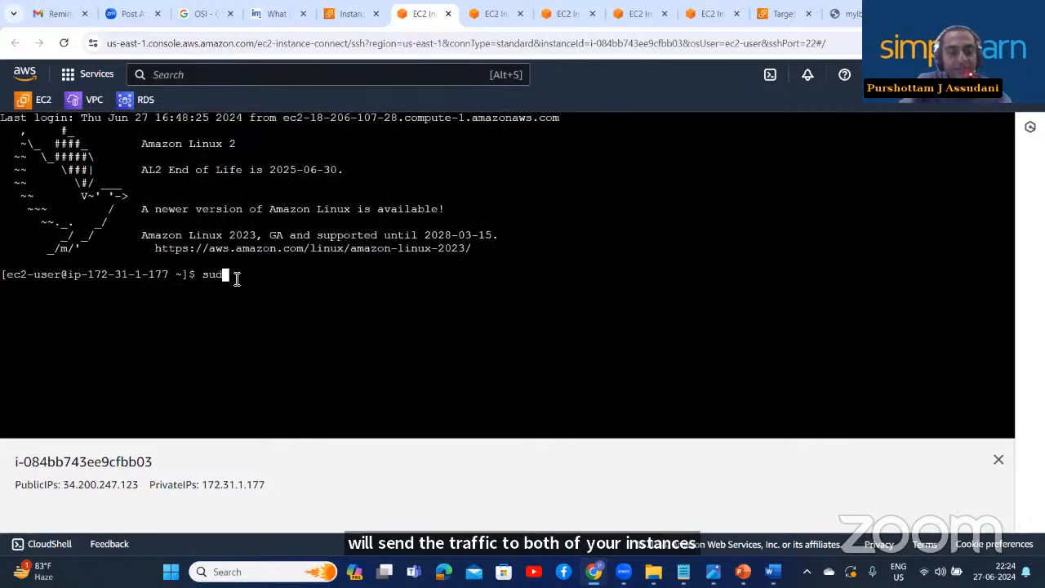
text(o su)
key(Return)
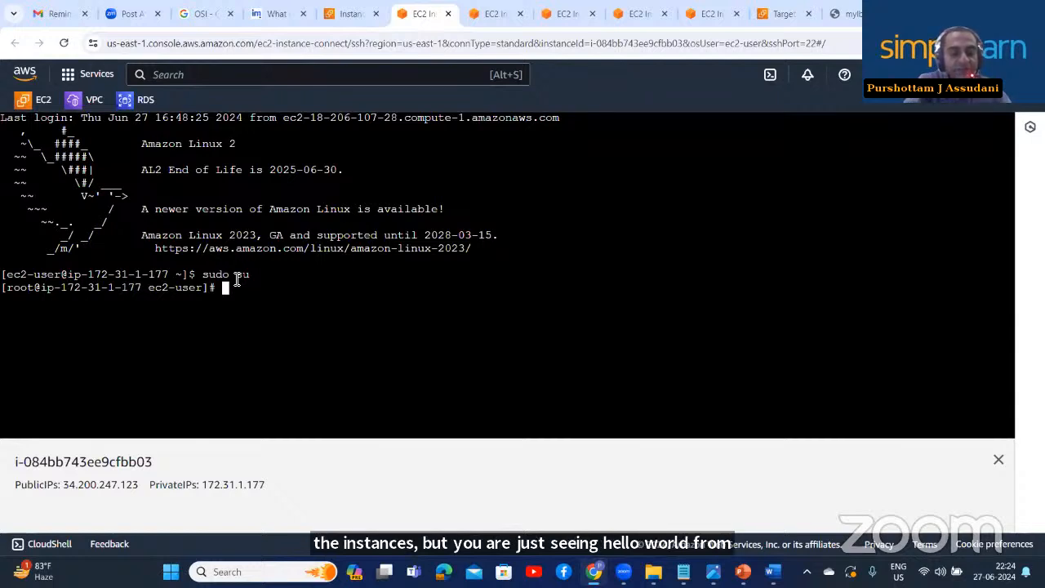
text(cd /)
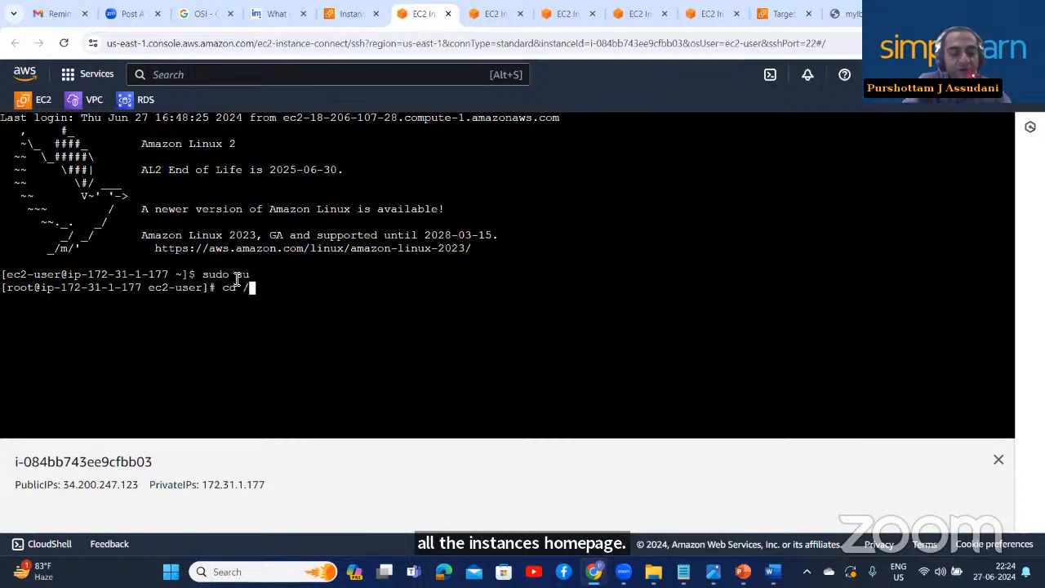
text(var/www)
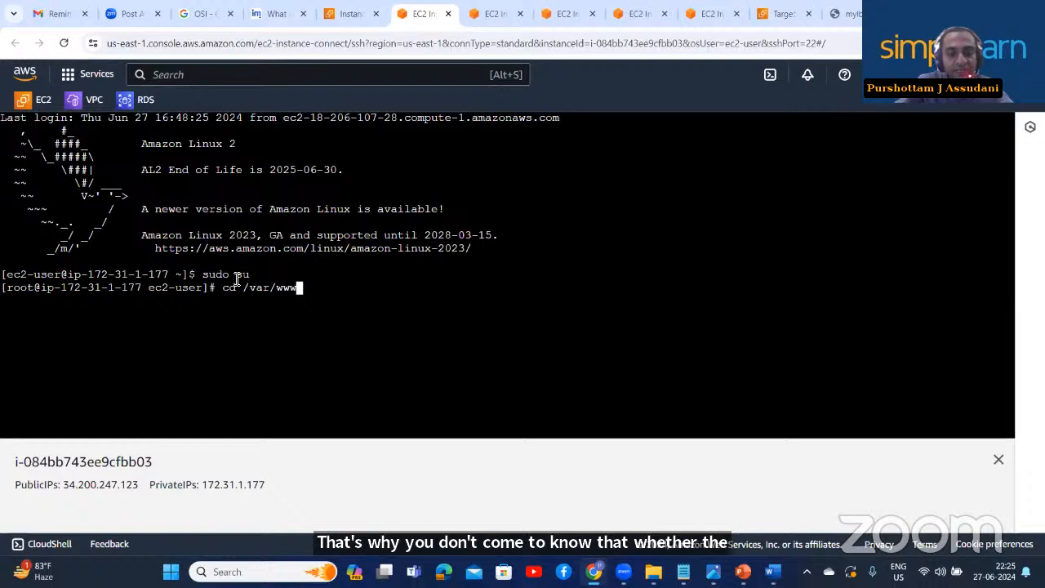
text(/htm)
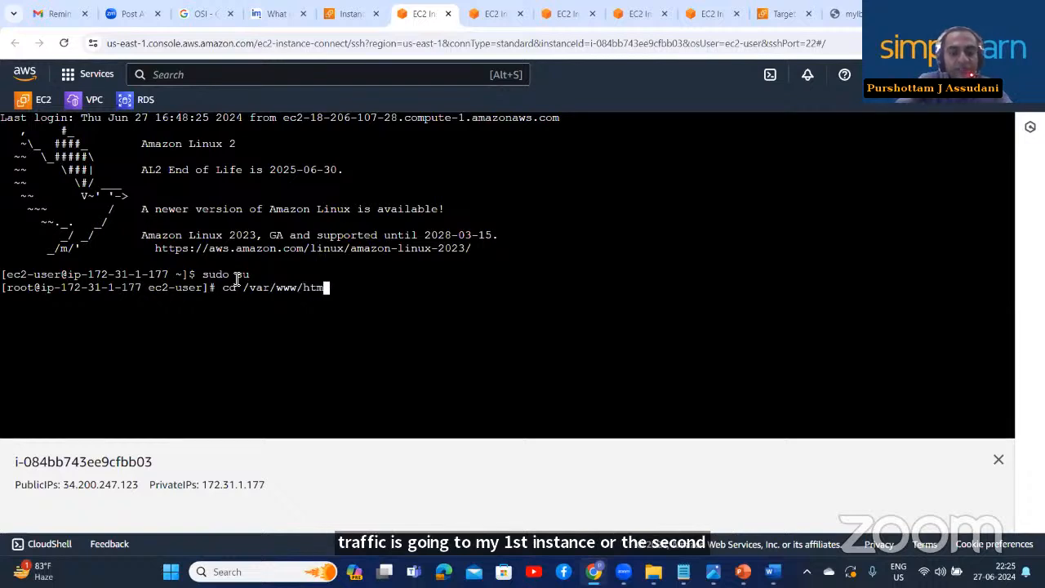
text(l)
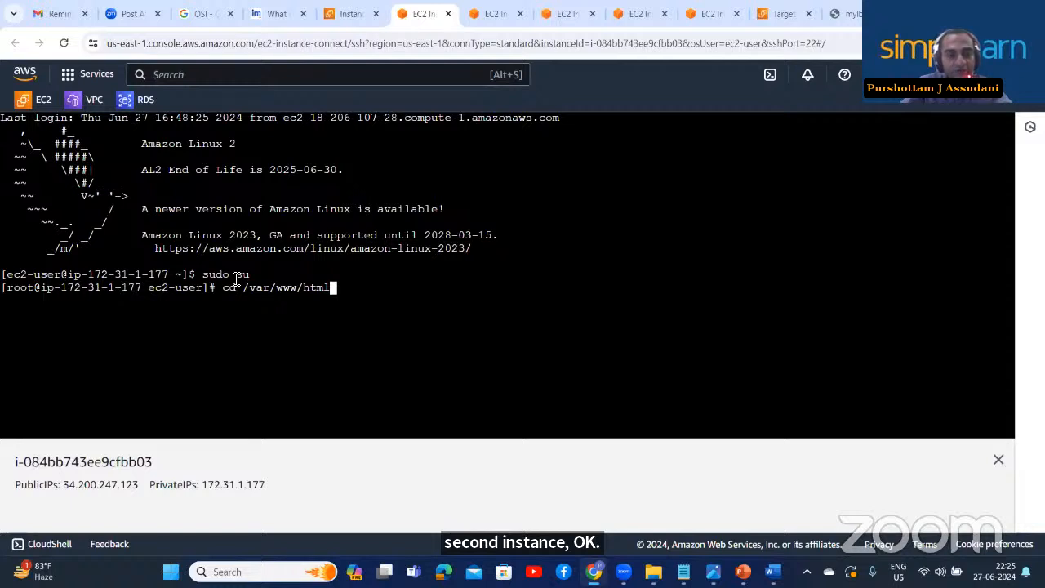
key(Return)
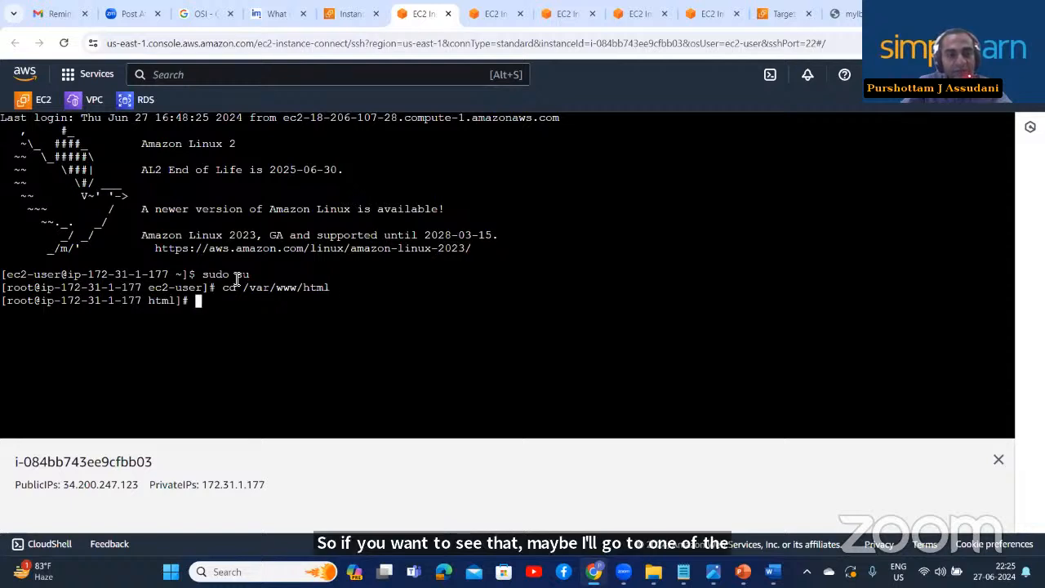
Step: Try to change into index.html with the command cd index.html
text(cd)
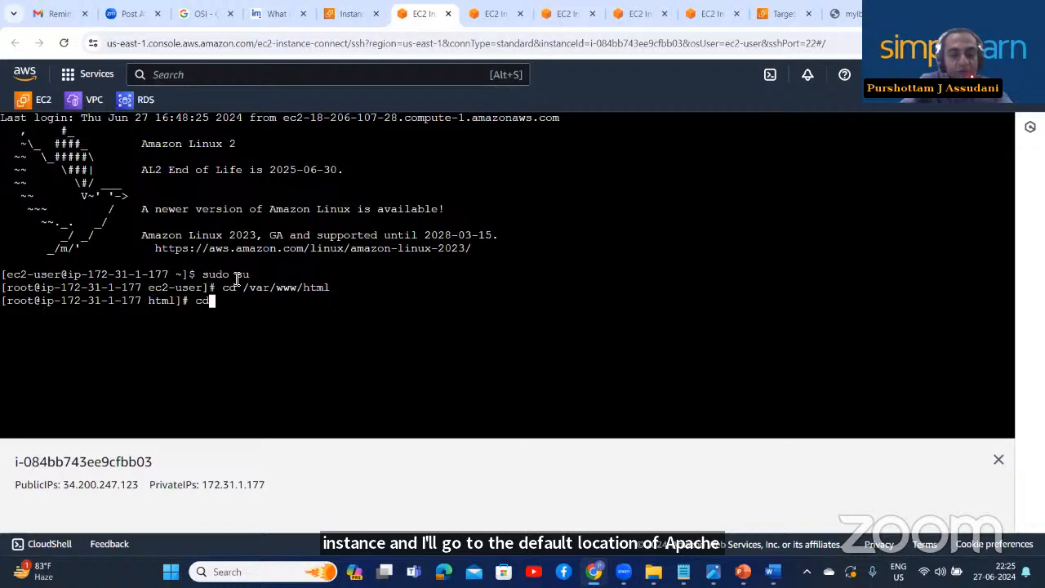
text( in)
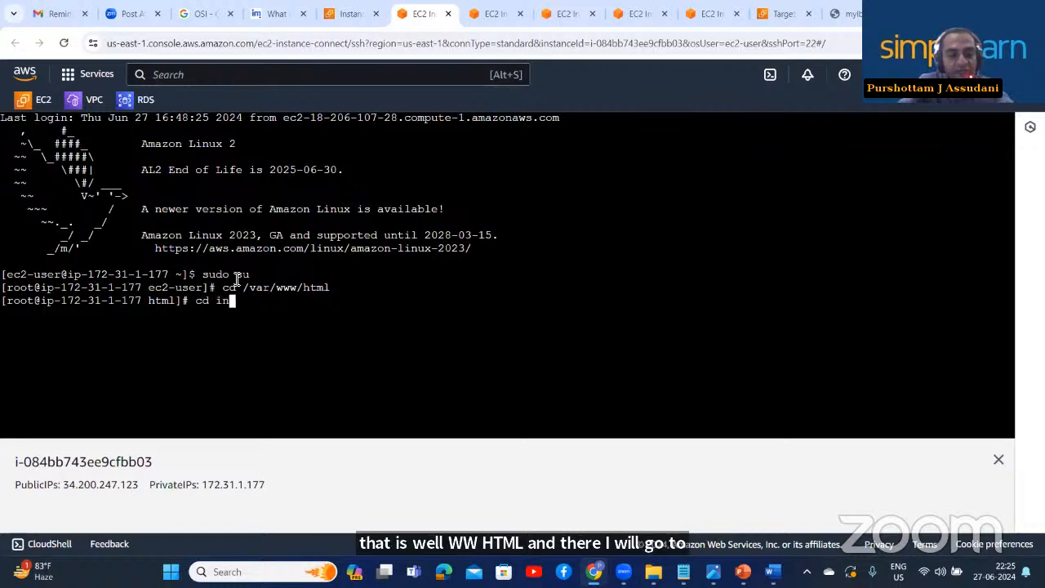
text(de)
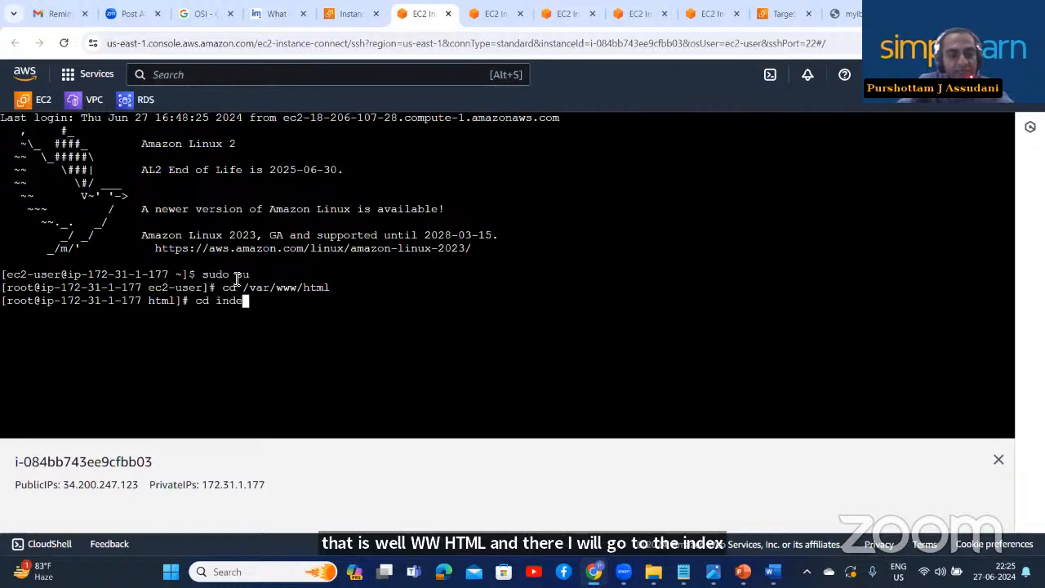
text(x.html)
key(Return)
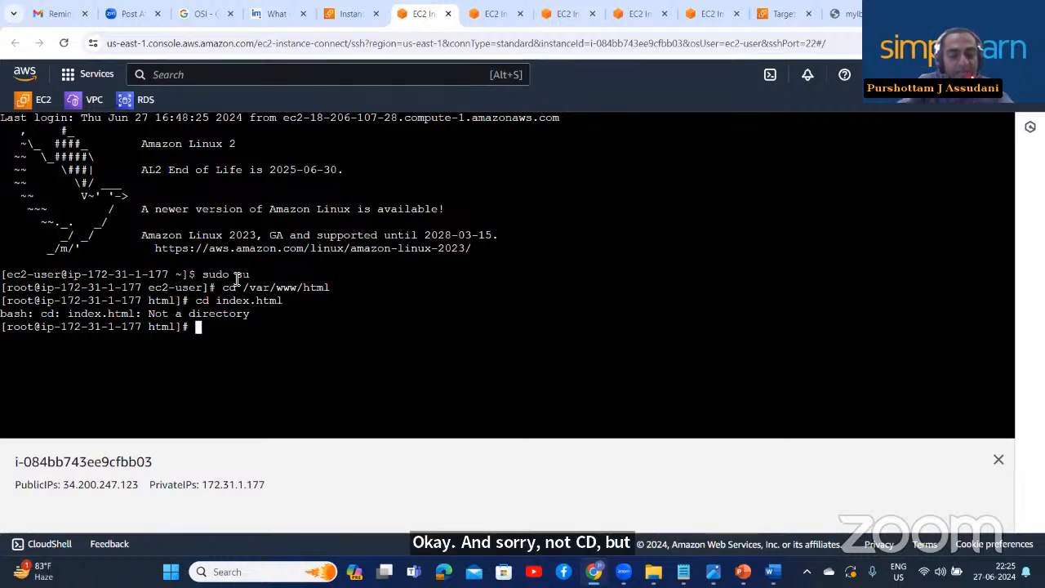
Step: Open index.html for editing in vi
text(vi inde)
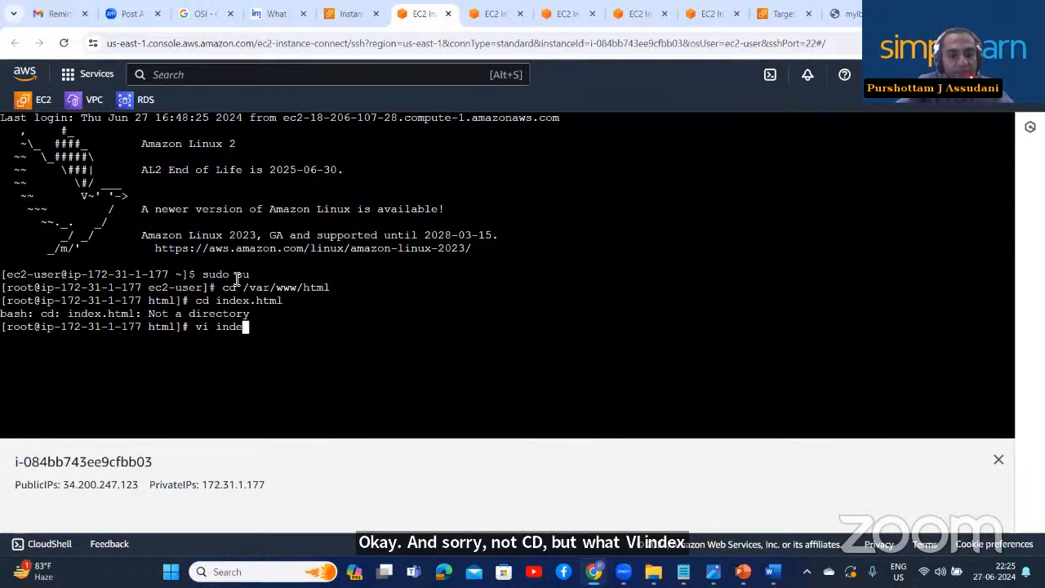
text(x.h)
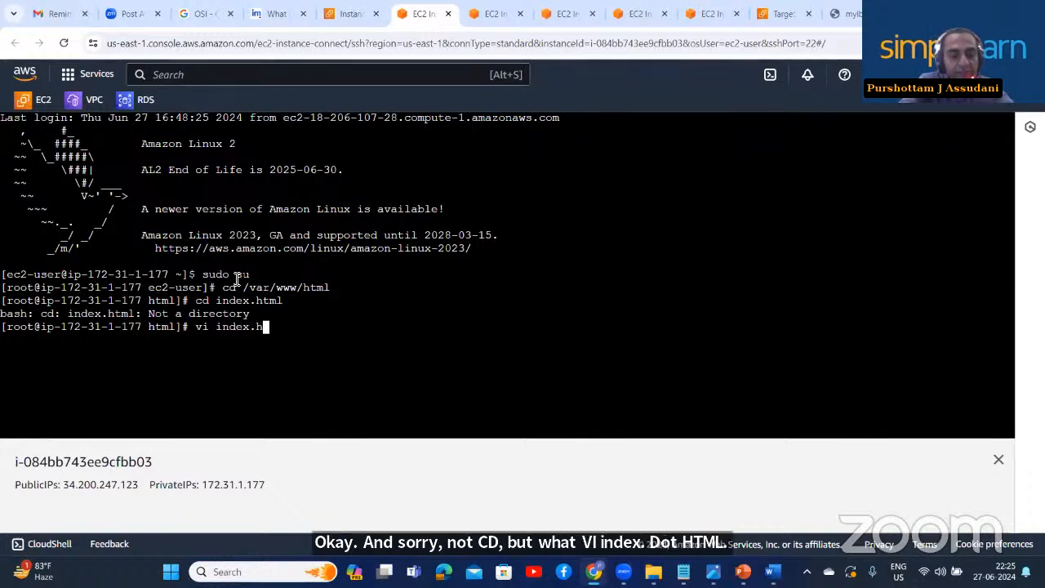
text(tml)
key(Return)
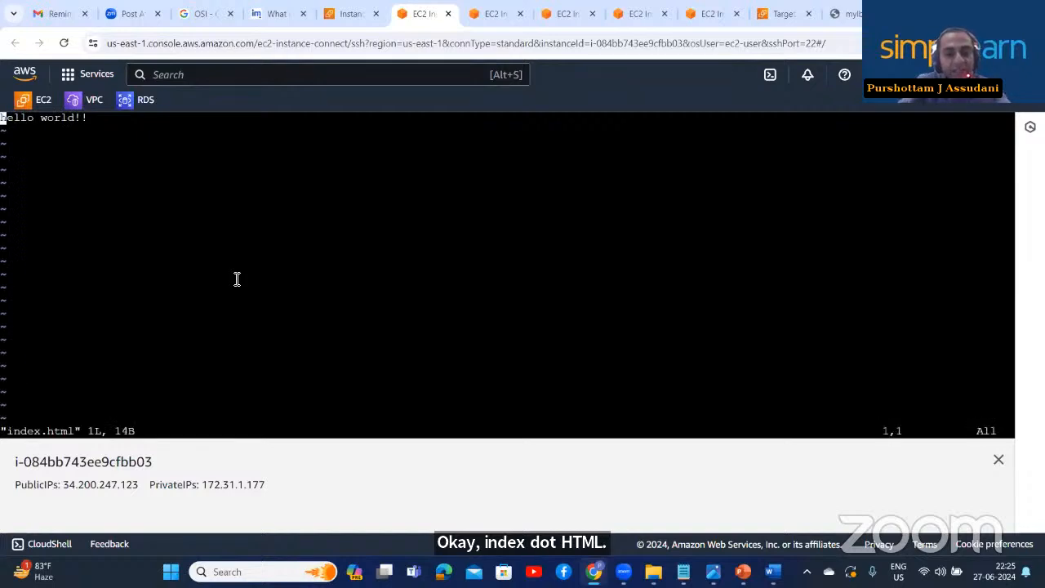
Step: Append "I am from VM1..." to the end of the hello world line, then save index.html and quit vi
key(i)
key(Delete)
text(h)
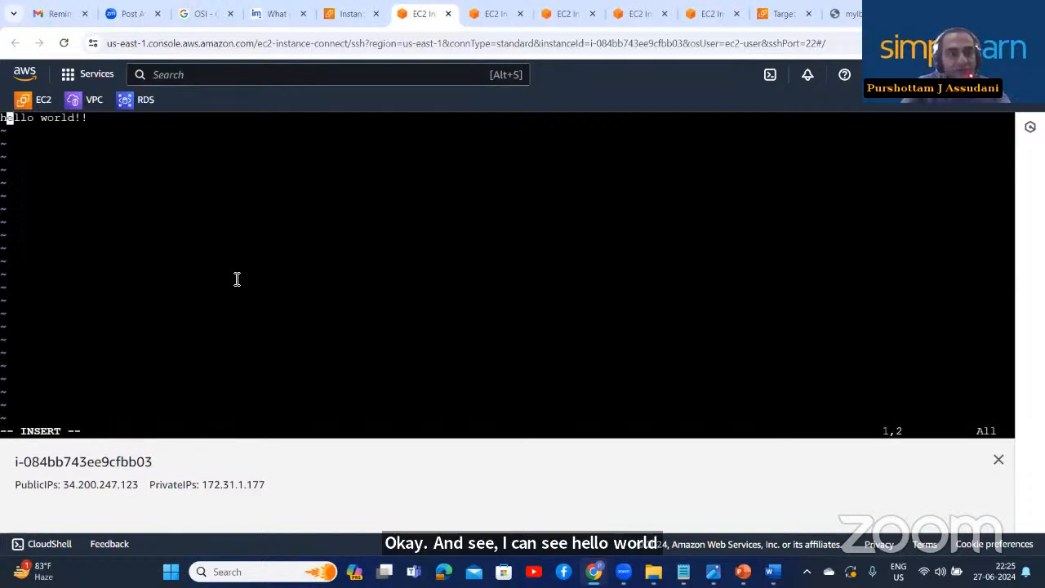
key(Right)
key(Right)
key(Right)
key(Right)
key(Right)
key(Right)
key(Right)
key(Right)
key(Right)
key(Right)
key(Right)
key(Right)
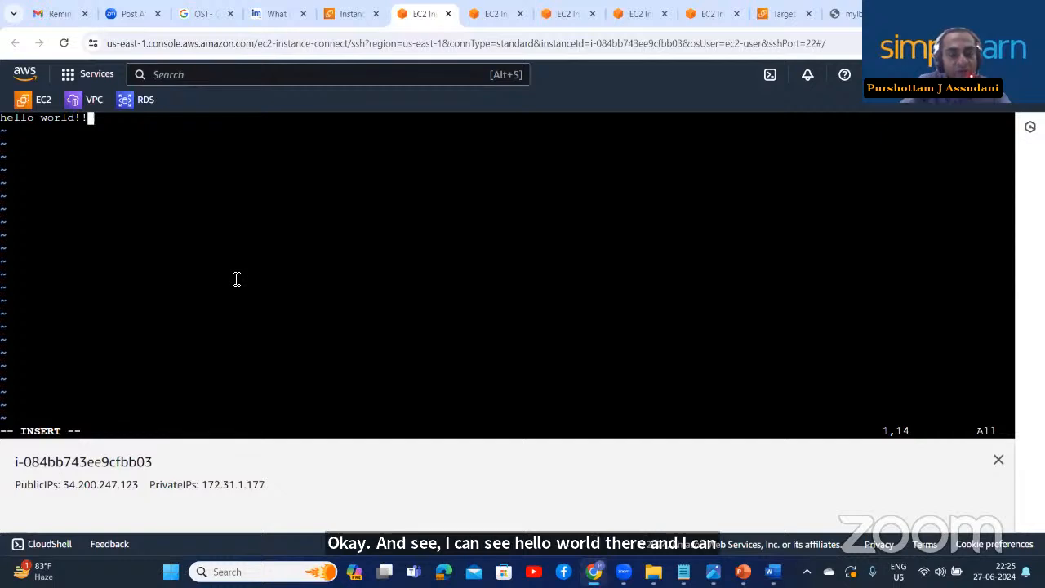
text(I am from )
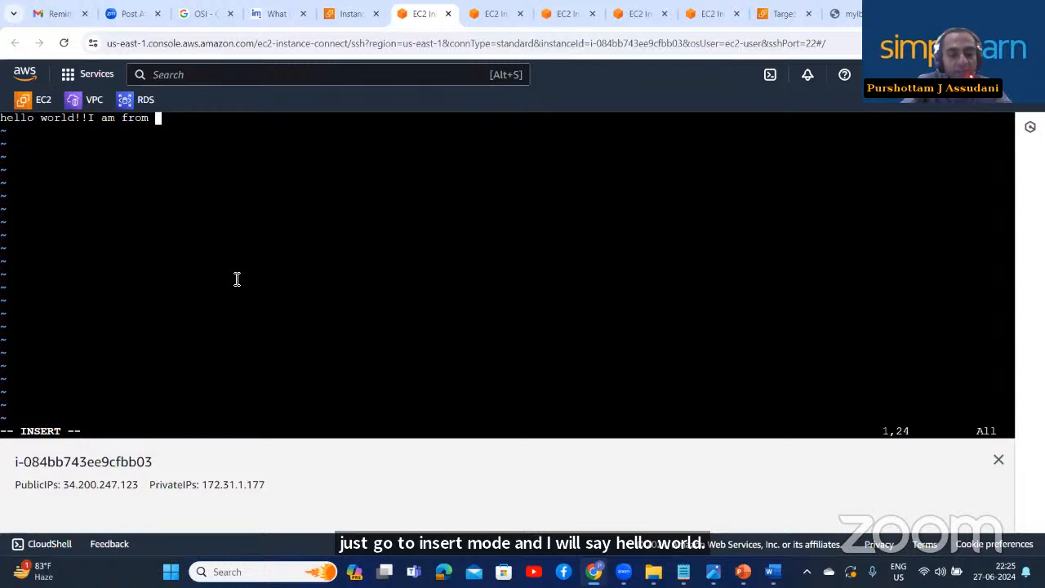
text(VM1)
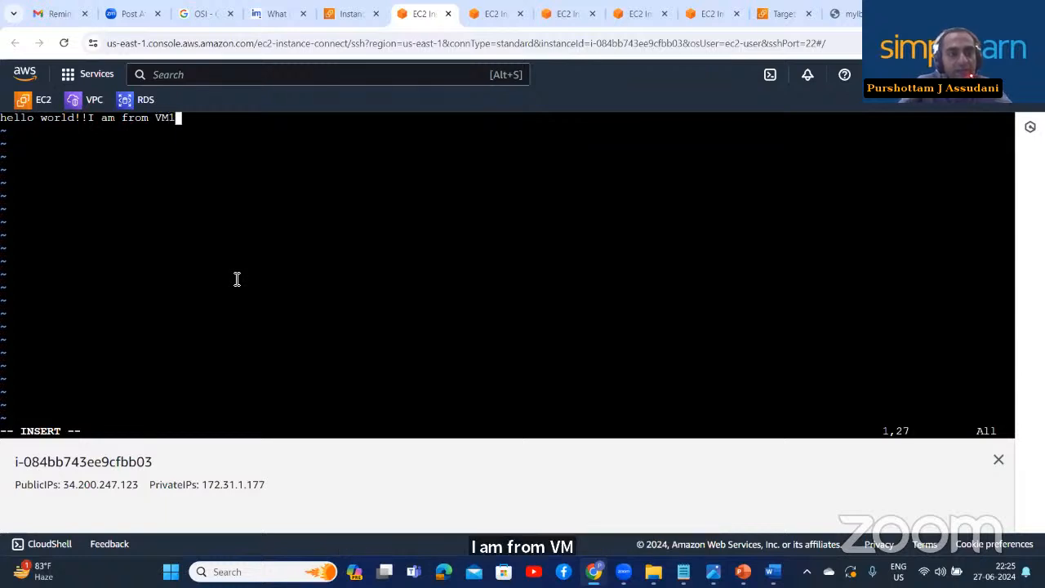
text(...)
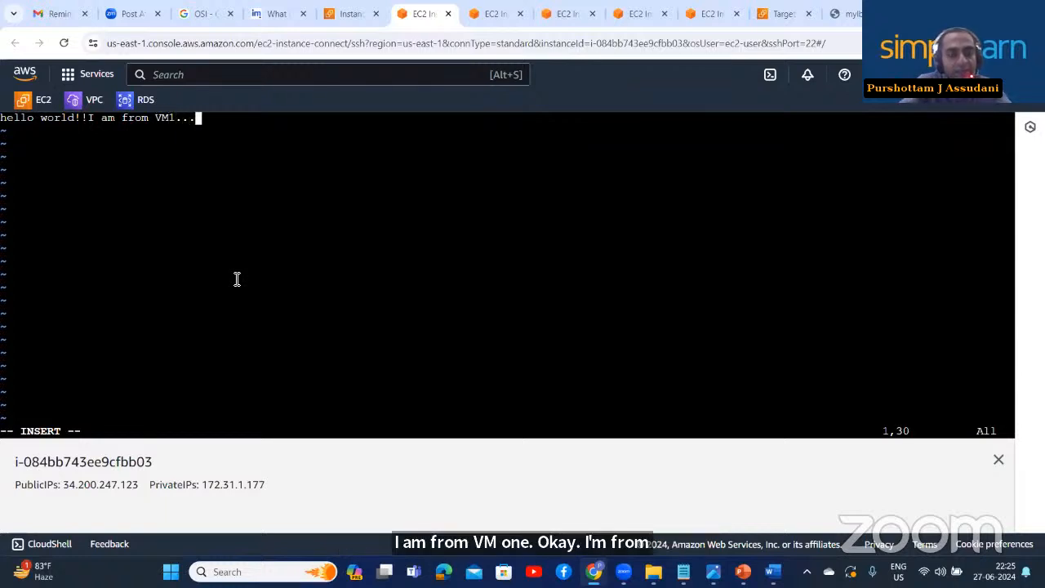
key(Escape)
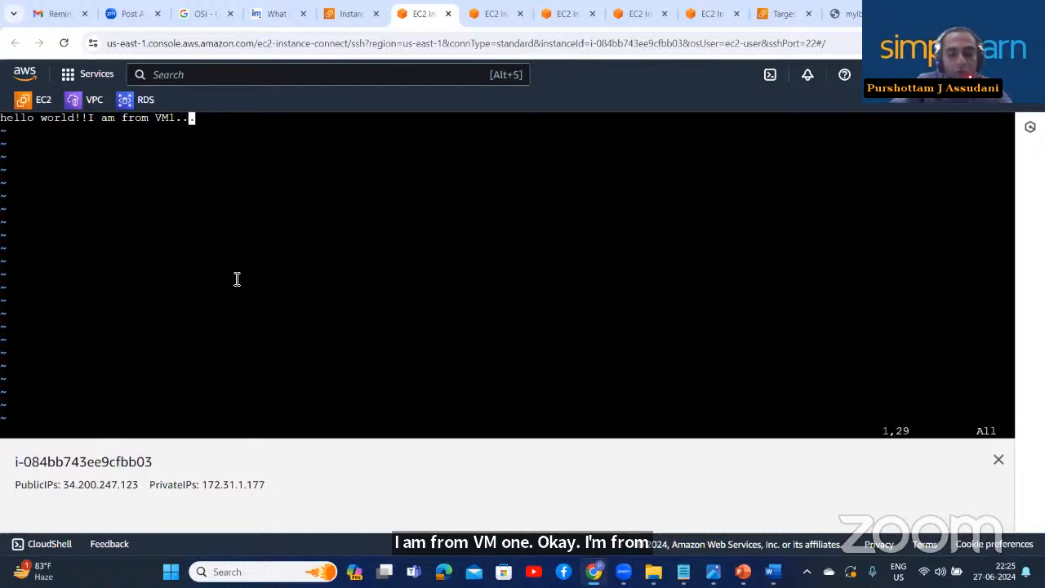
text(:wq)
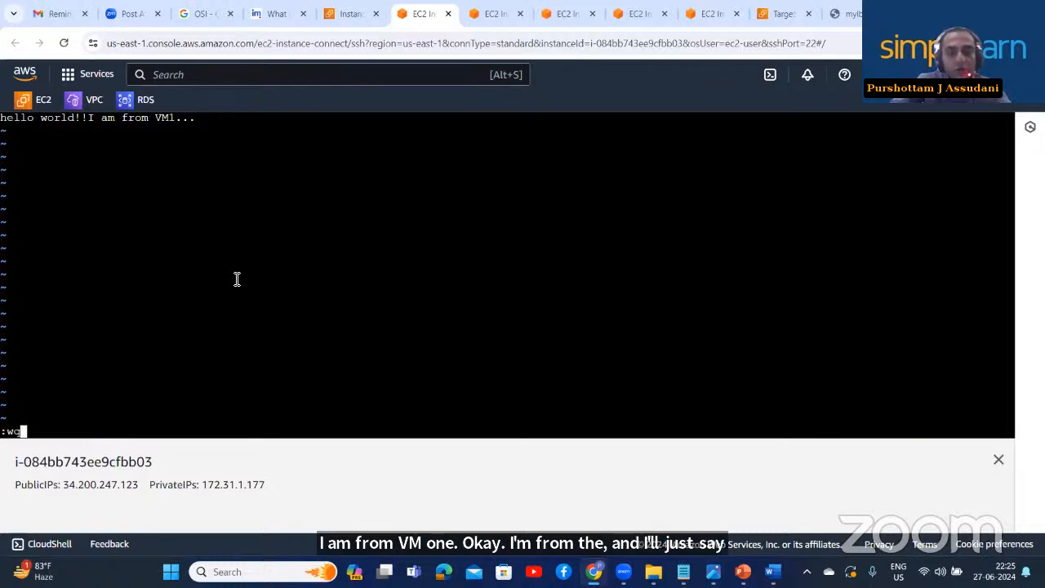
key(Return)
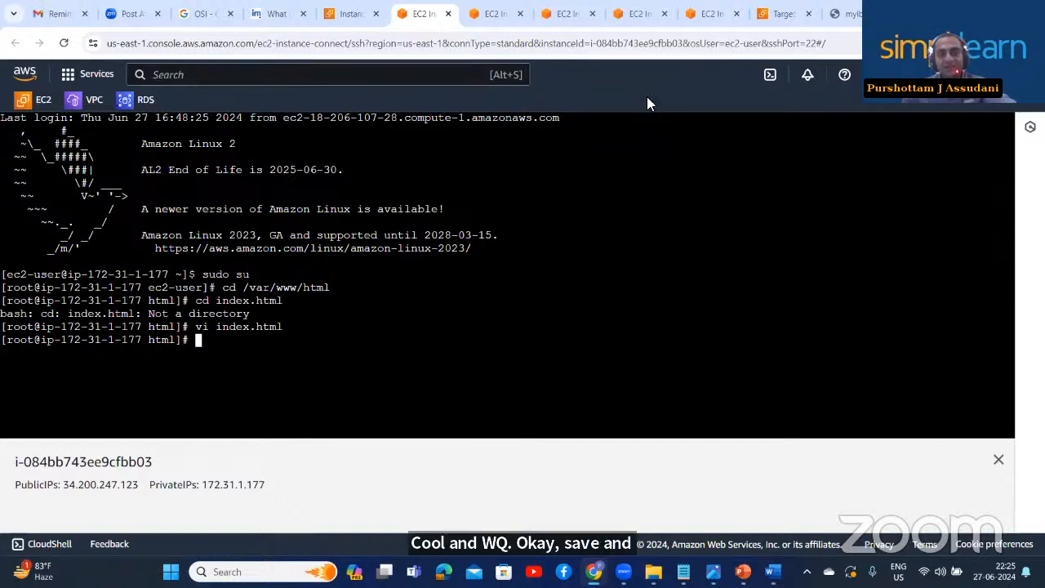
Step: Return to the load balancer's web page and reload it until a response from the edited instance can be checked
click(844, 15)
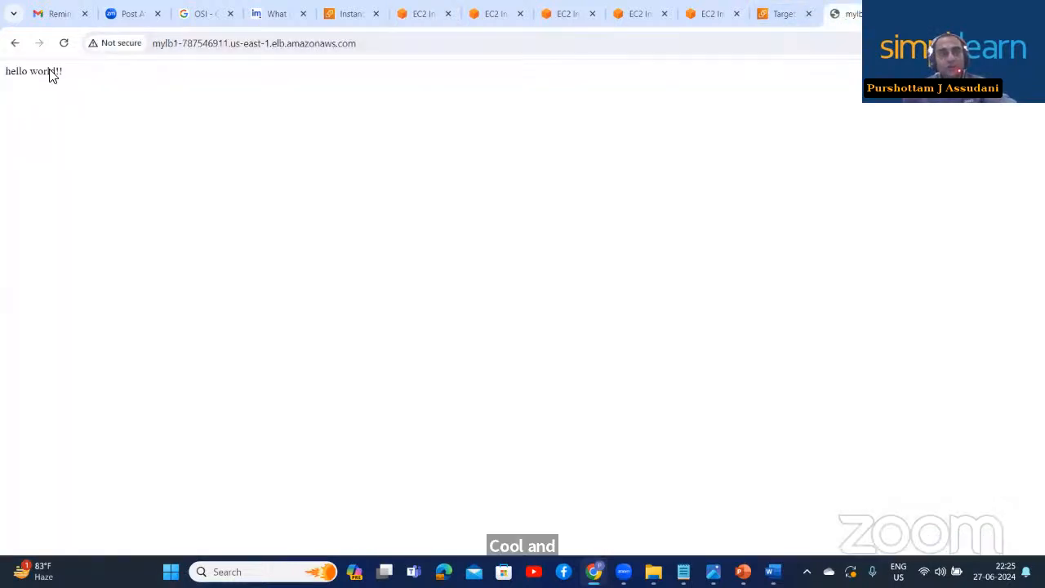
click(64, 48)
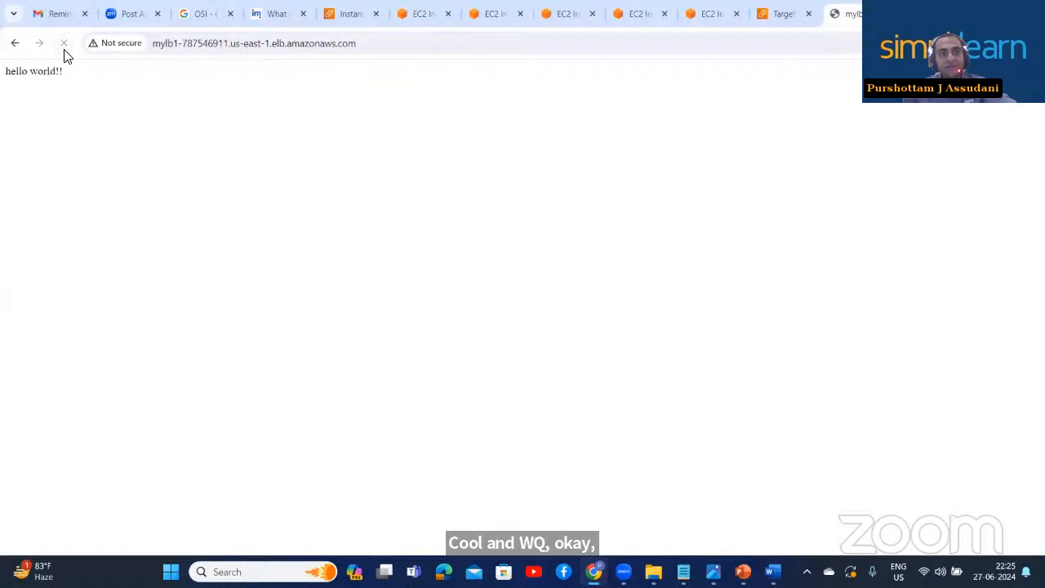
click(66, 47)
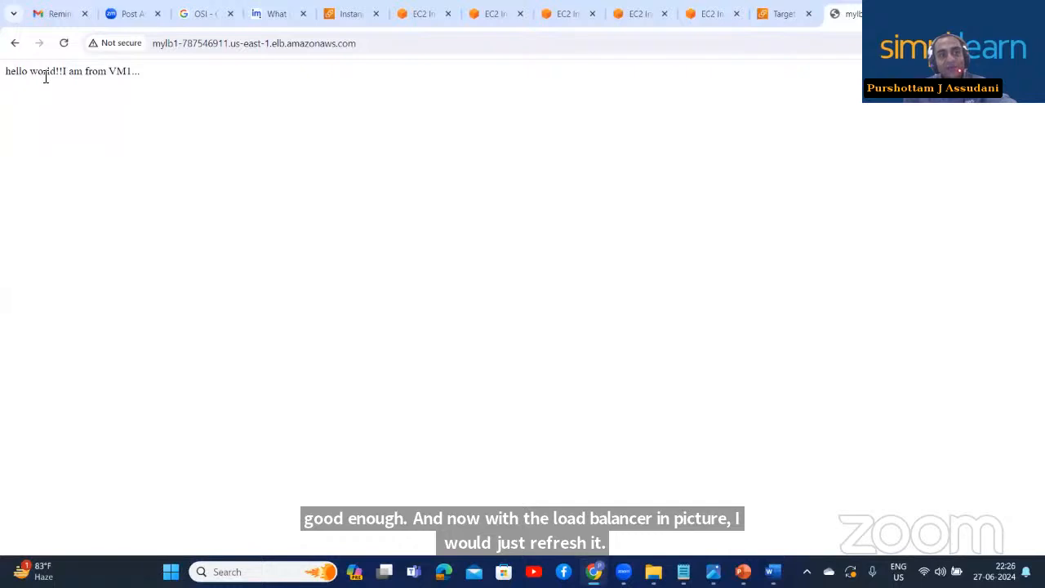
Step: Open the load balancer's address mylb1-787546911.us-east-1.elb.amazonaws.com in a new incognito window and place that window below the original page's text
drag(358, 47, 150, 52)
key(ctrl+c)
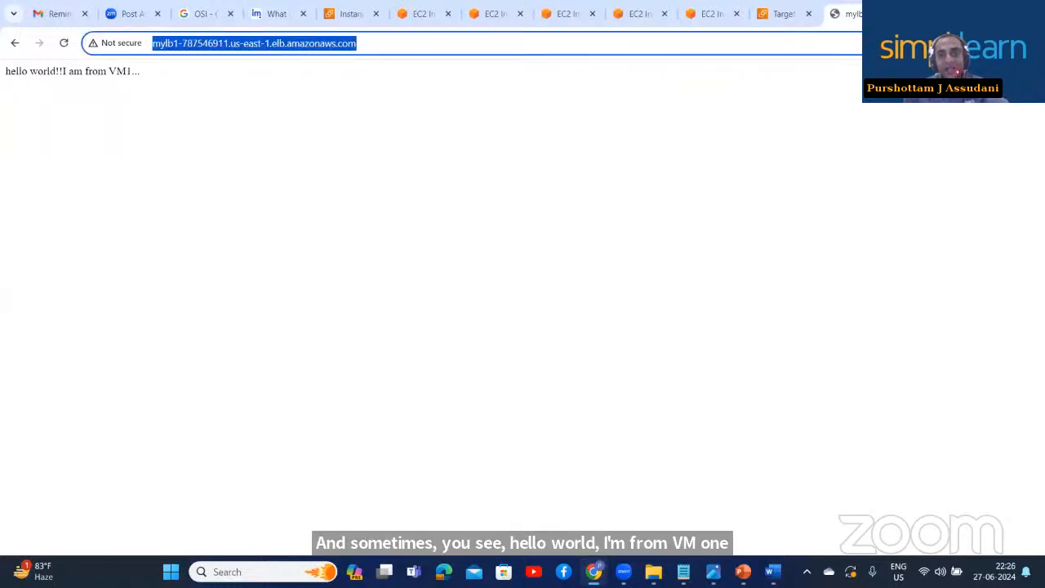
click(1031, 43)
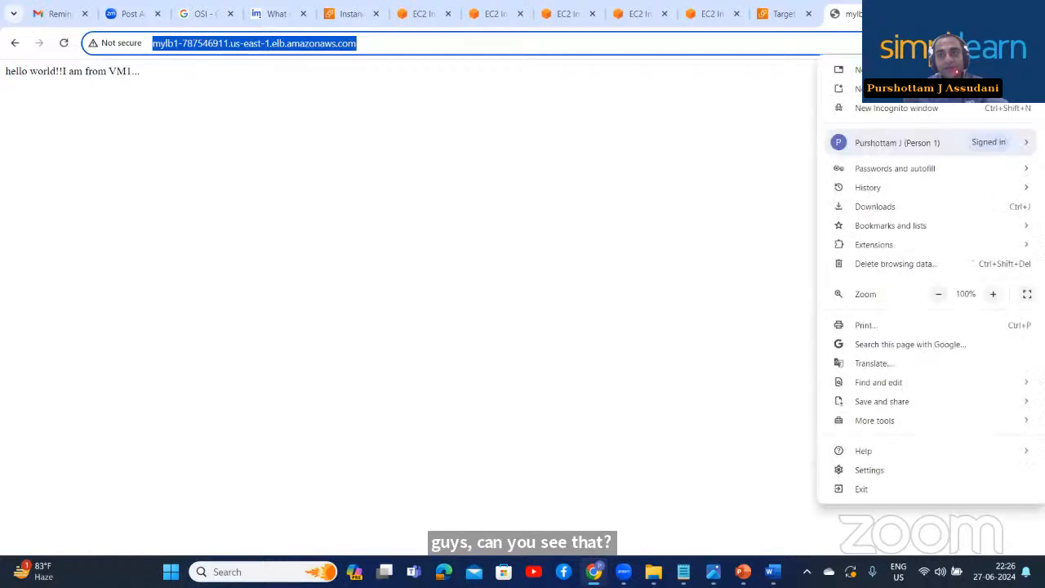
click(921, 110)
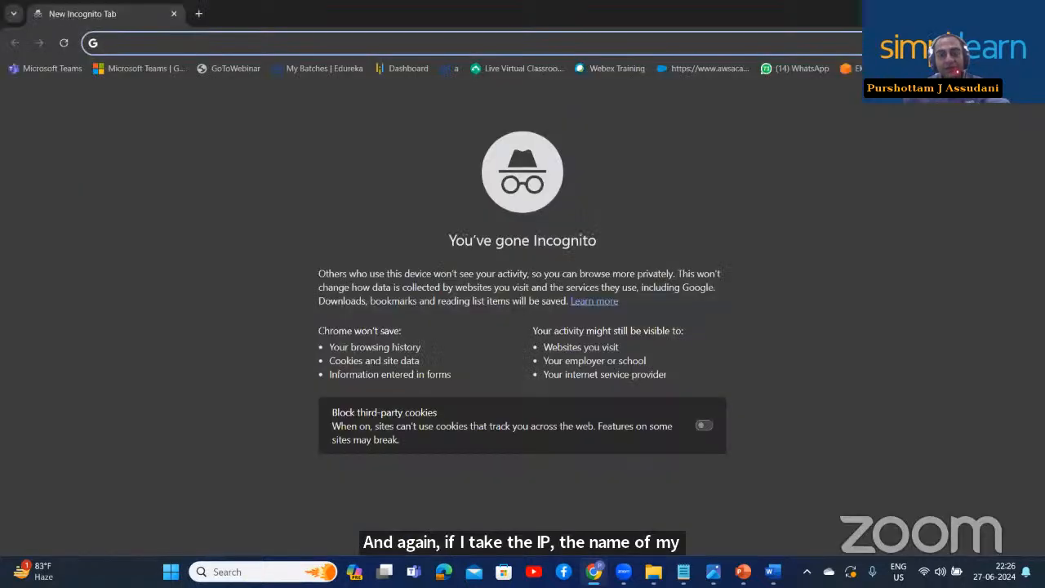
click(998, 13)
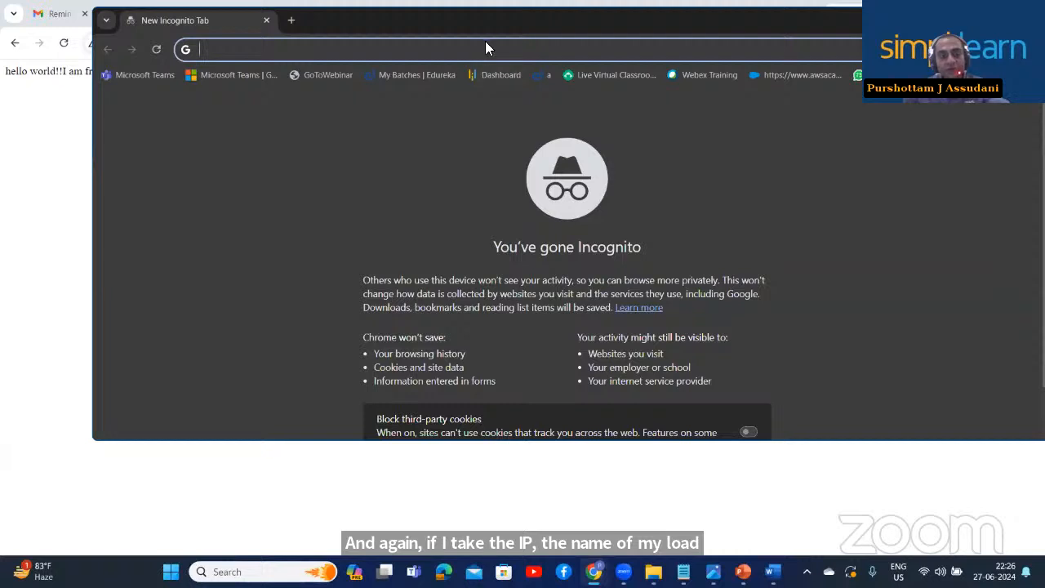
key(ctrl+v)
key(Return)
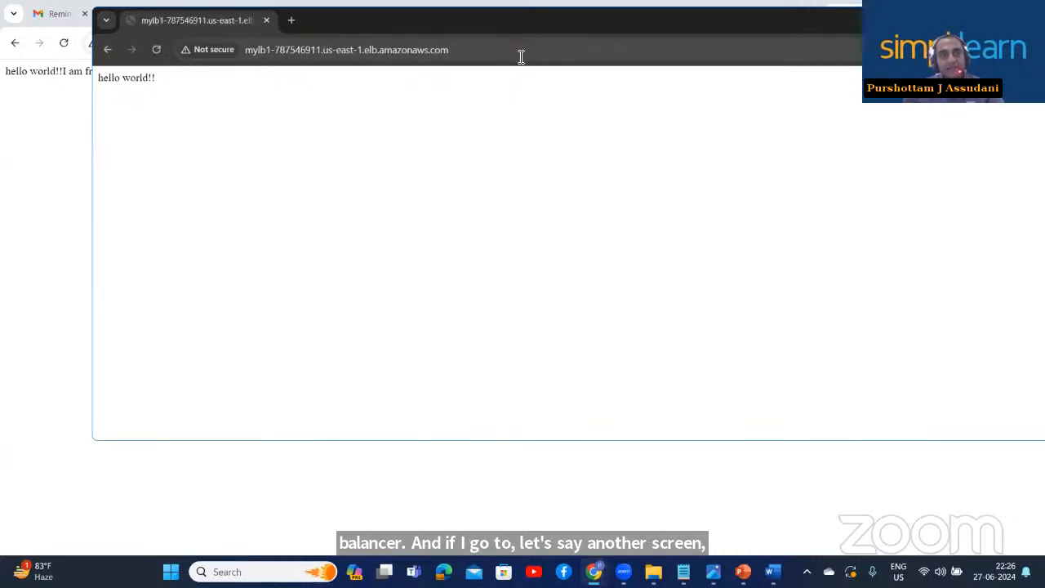
drag(572, 39, 596, 144)
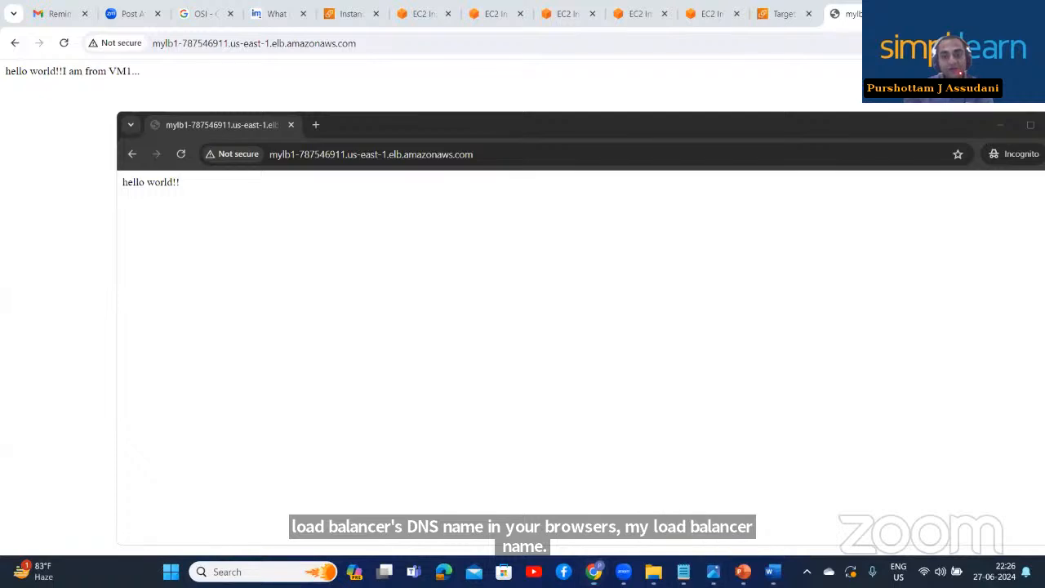
Step: Review the LB.png architecture diagram to compare the load balancer's route to both EC2 instances with the browser responses
click(713, 572)
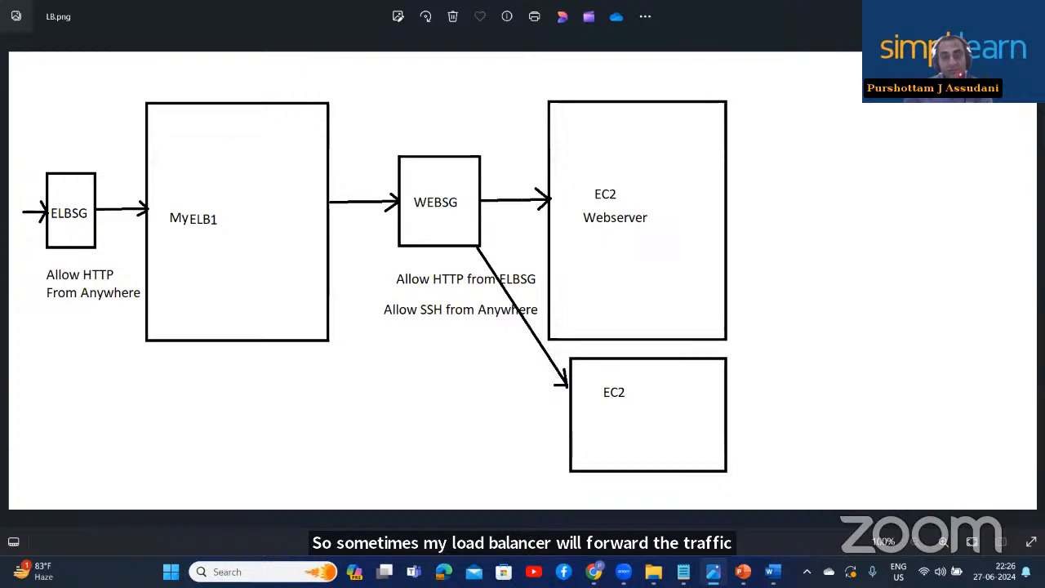
click(713, 572)
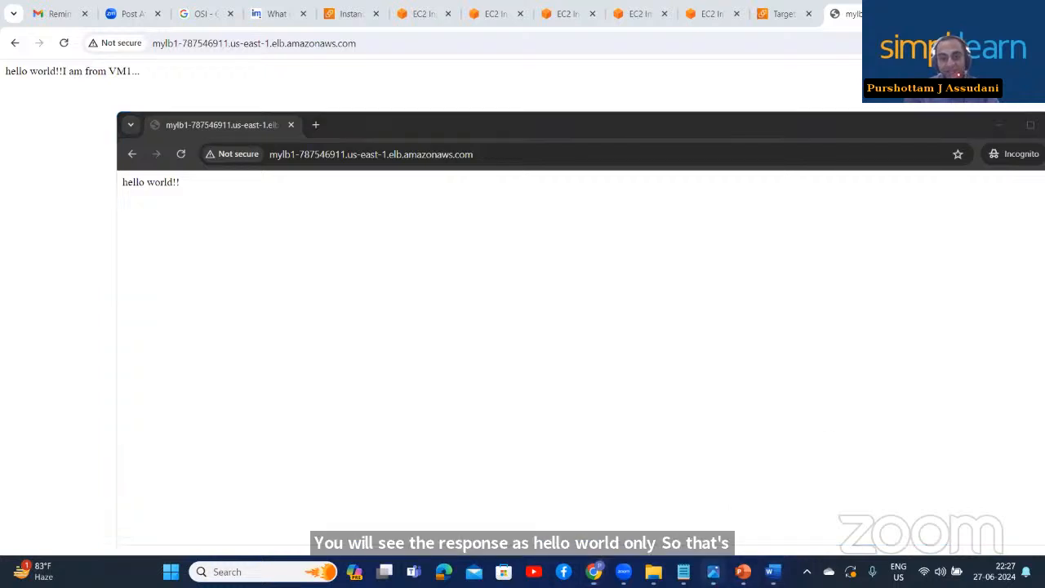
click(713, 572)
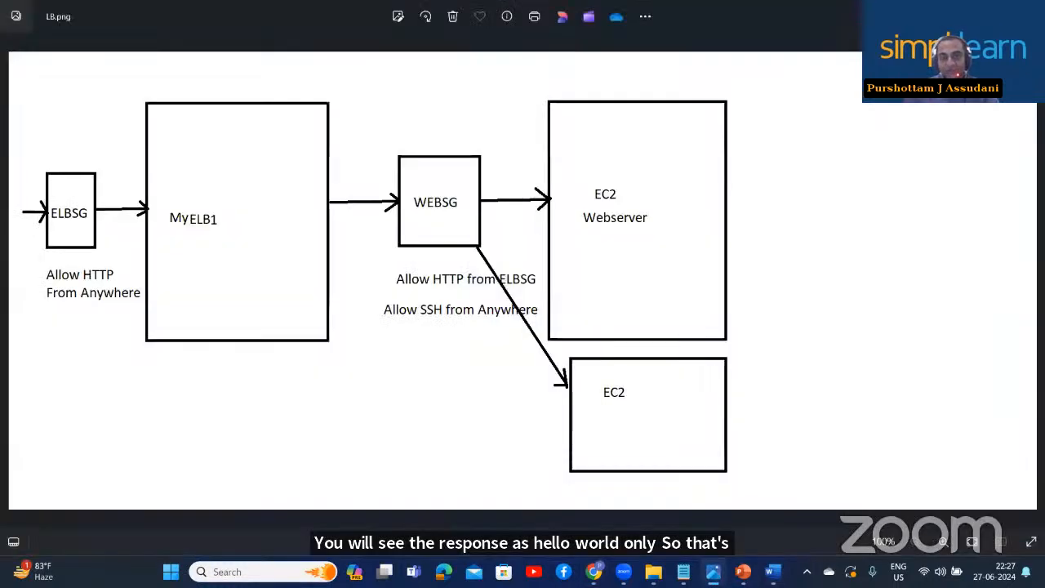
click(713, 572)
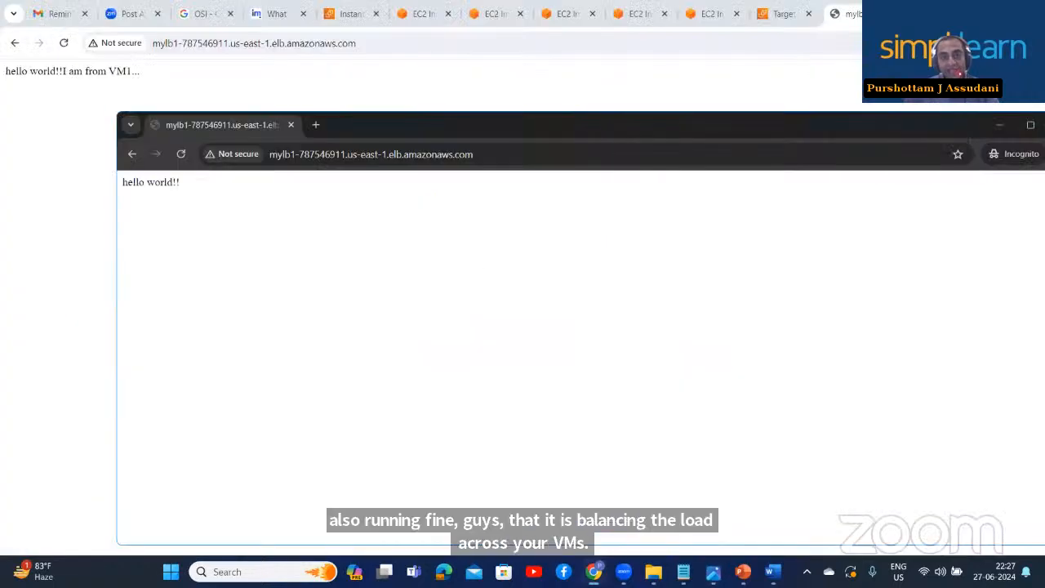
Step: Check the terminal running the stress test and the EC2 console's list of instances
click(707, 11)
click(707, 11)
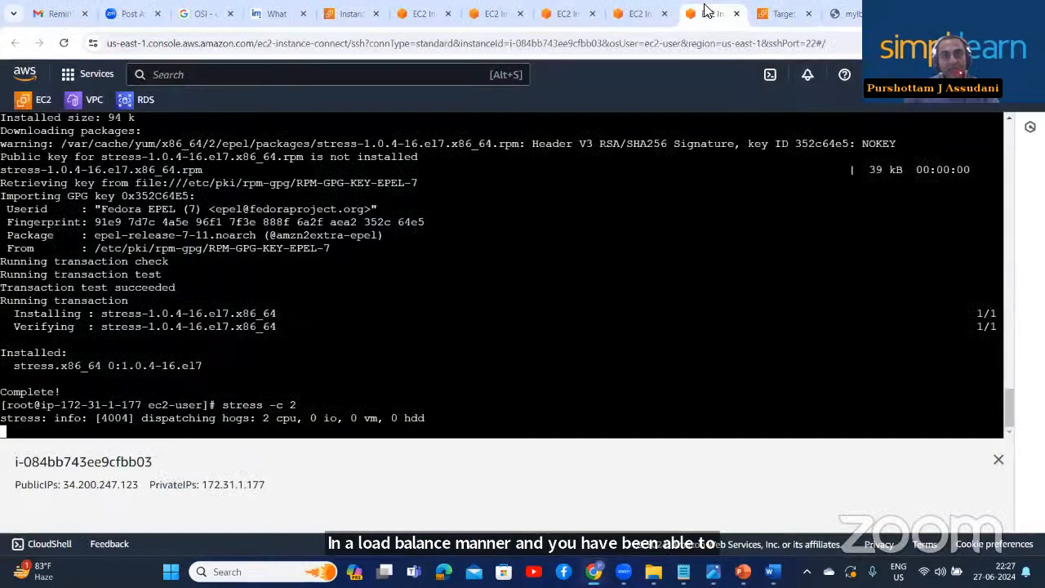
click(762, 17)
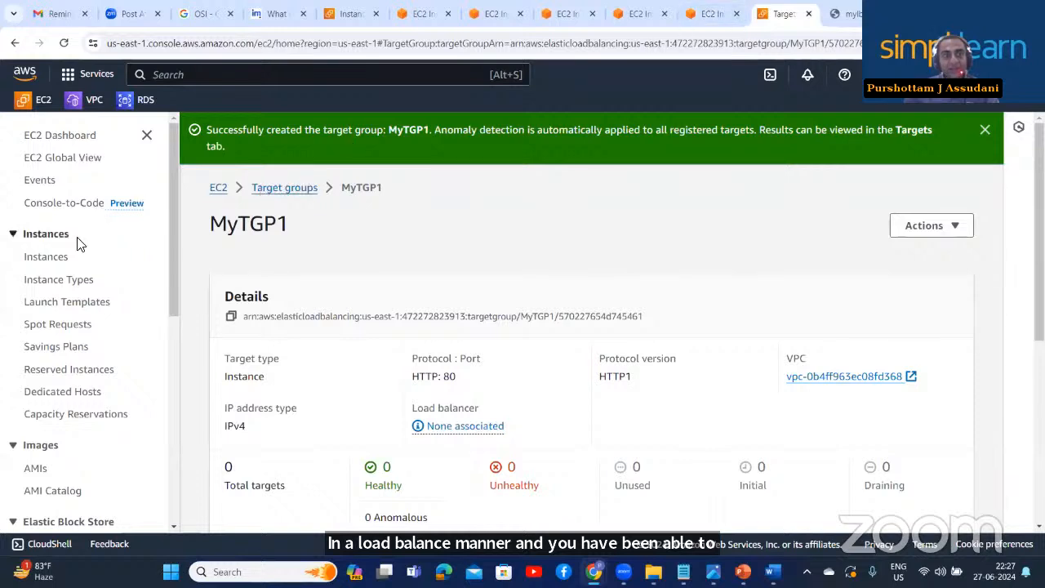
click(65, 258)
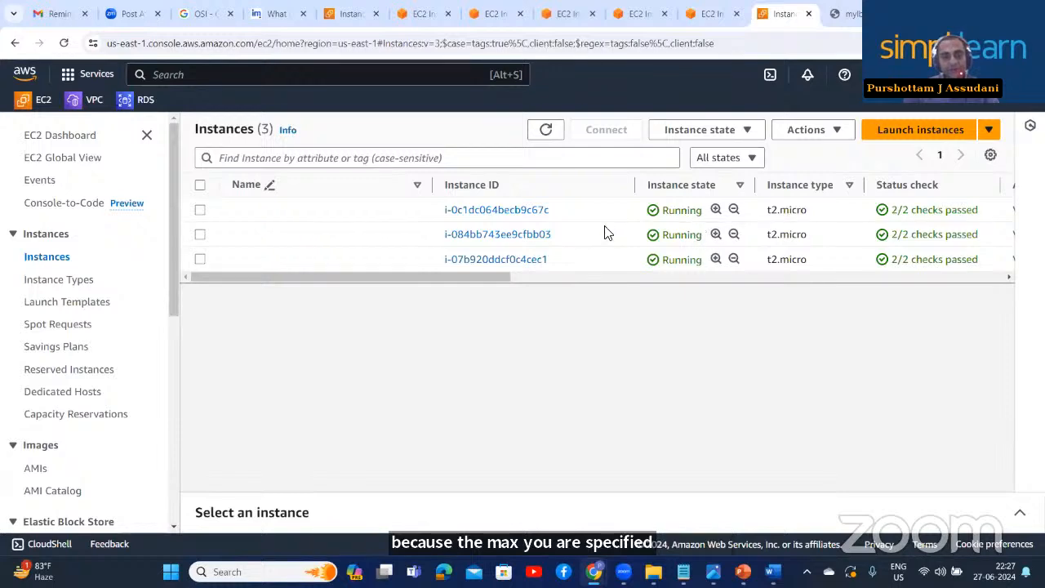
drag(173, 303, 185, 517)
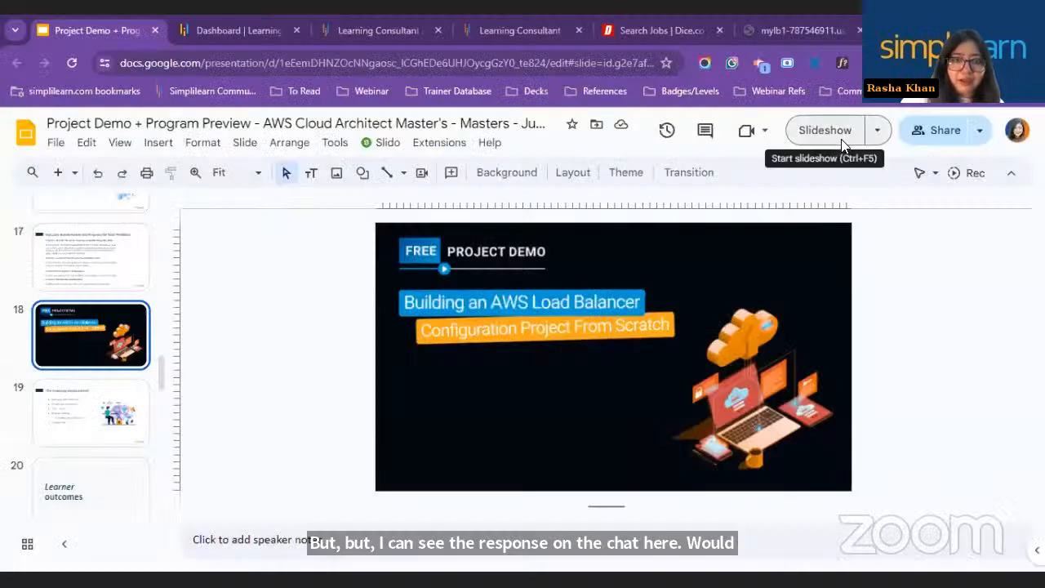
Step: Present the project demo title slide and The Learning Environment slide in Google Slides, and end the slideshow
click(841, 133)
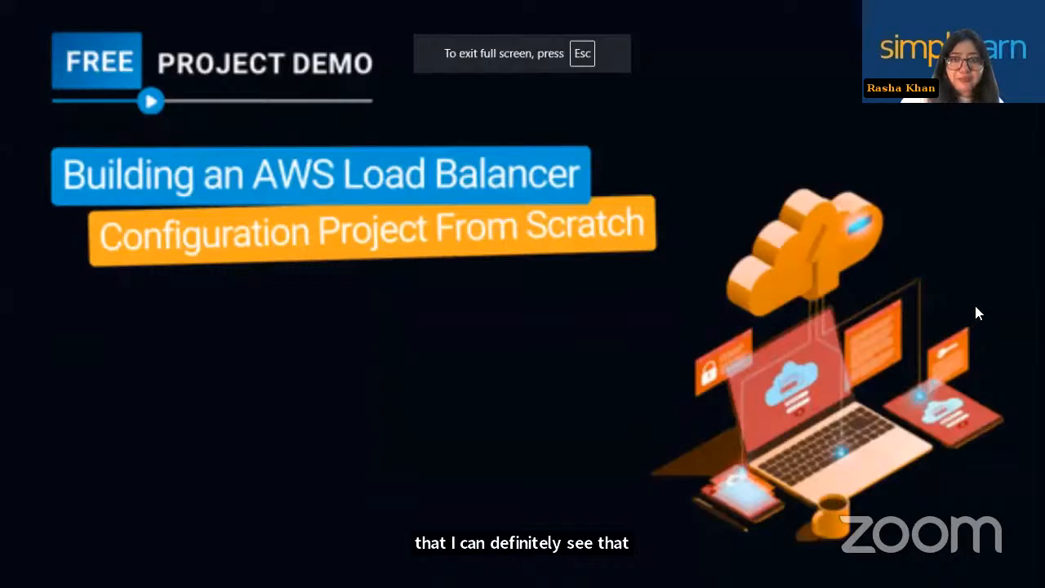
click(594, 219)
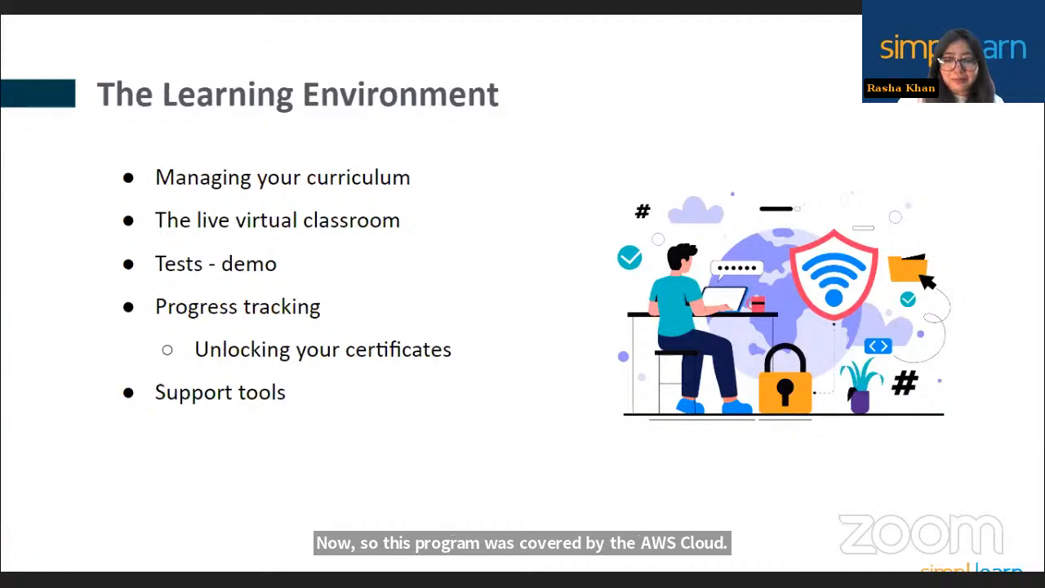
key(Escape)
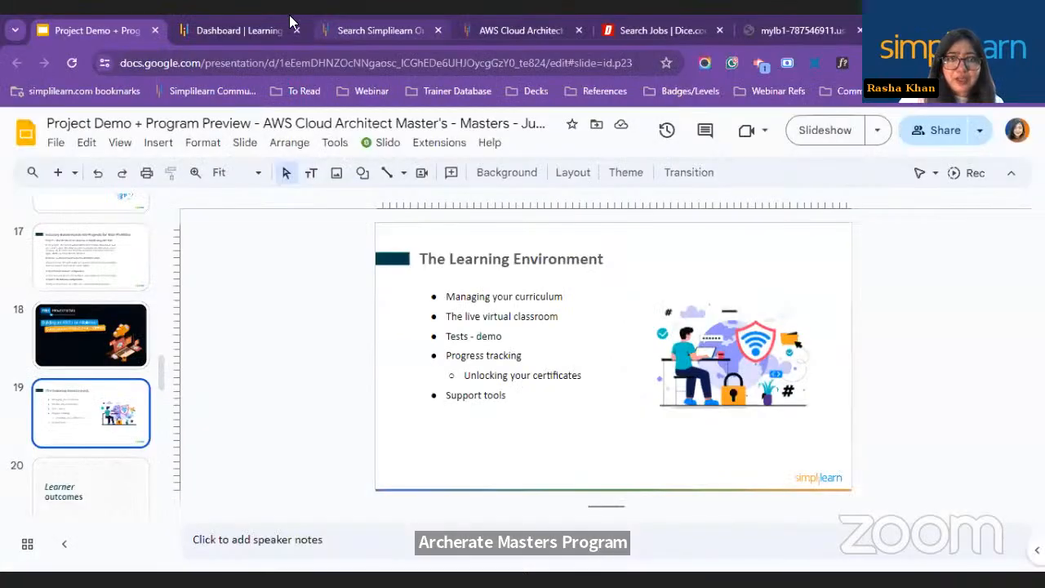
Step: Switch to the Simplilearn learning dashboard and start a text search within the page
click(245, 29)
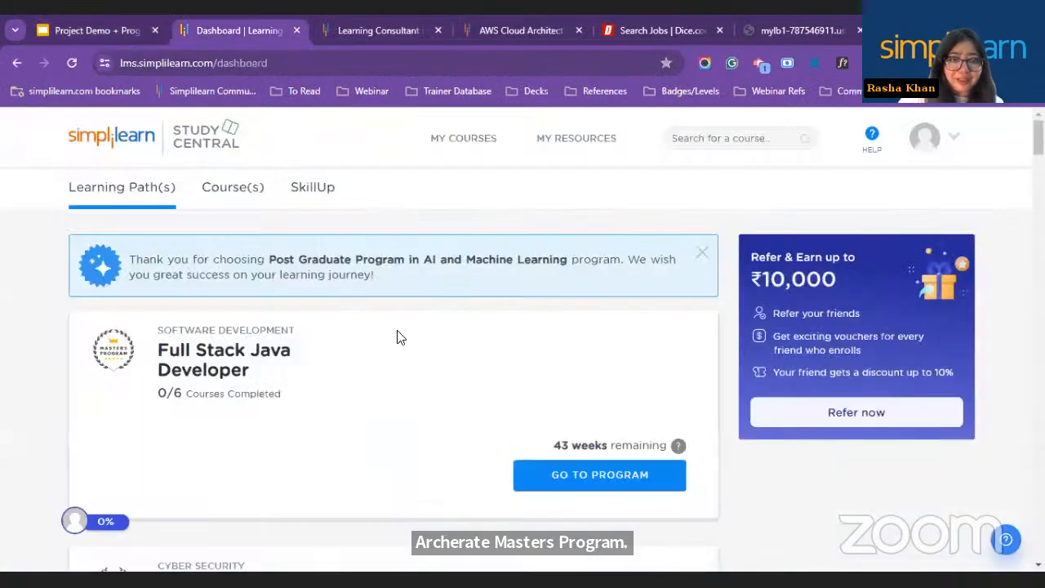
scroll(399, 337, down, 1)
key(ctrl+f)
text(full s)
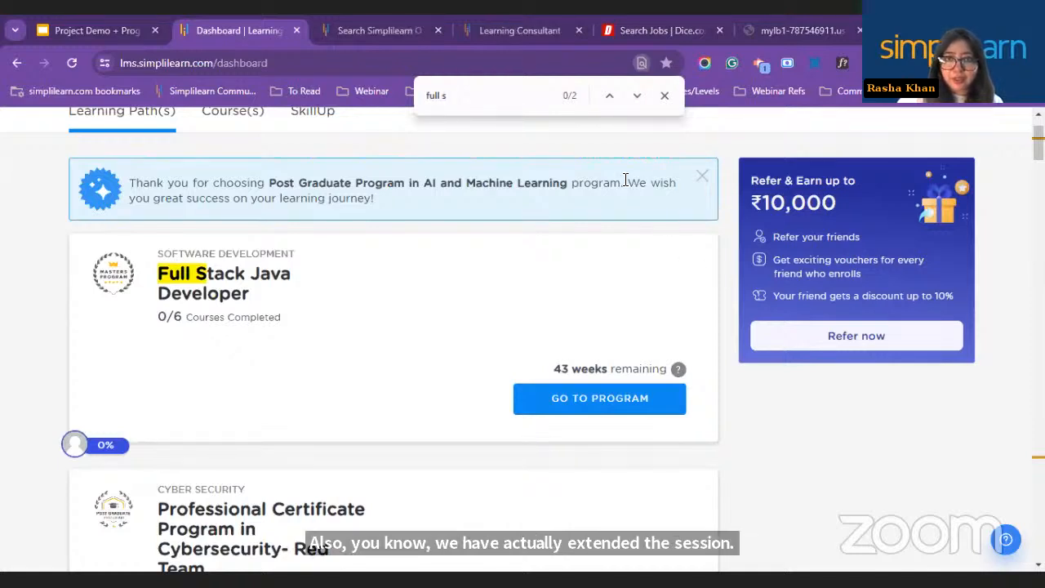
key(BackSpace)
key(BackSpace)
key(BackSpace)
key(BackSpace)
key(BackSpace)
key(BackSpace)
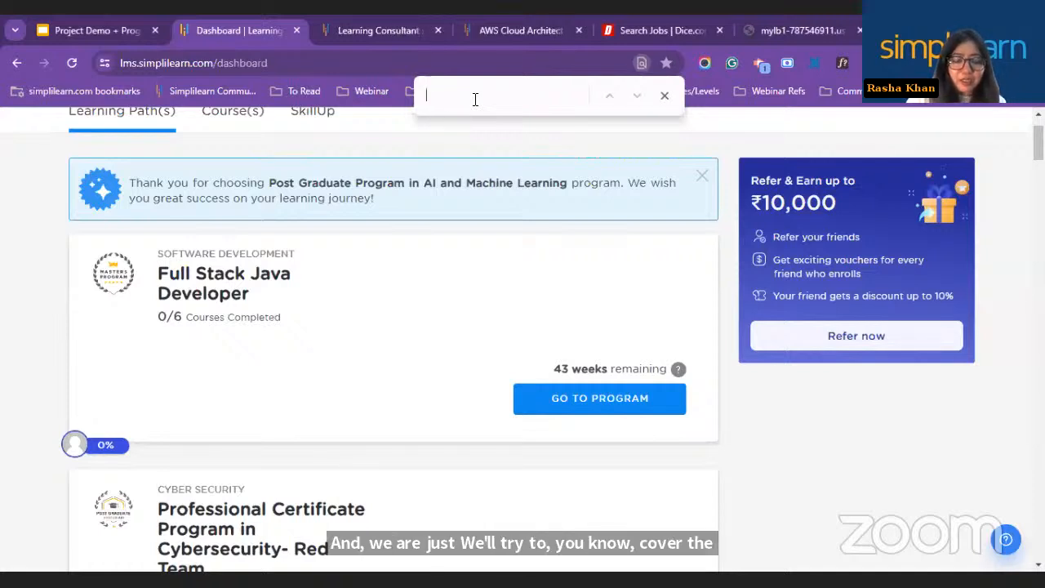
Step: Find "Aws" on the dashboard and open the AWS Cloud Architect program
text(Aws)
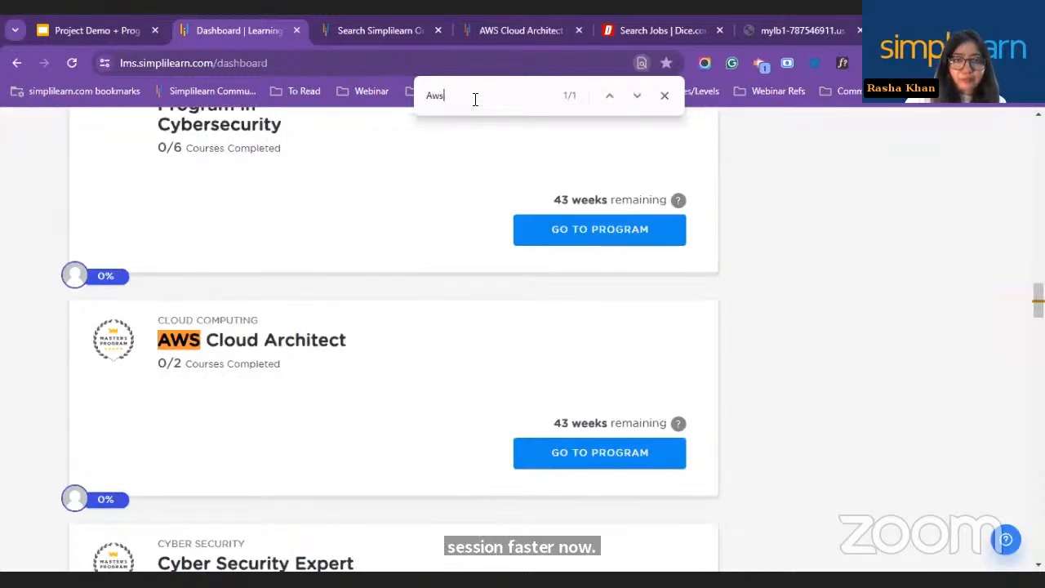
click(588, 459)
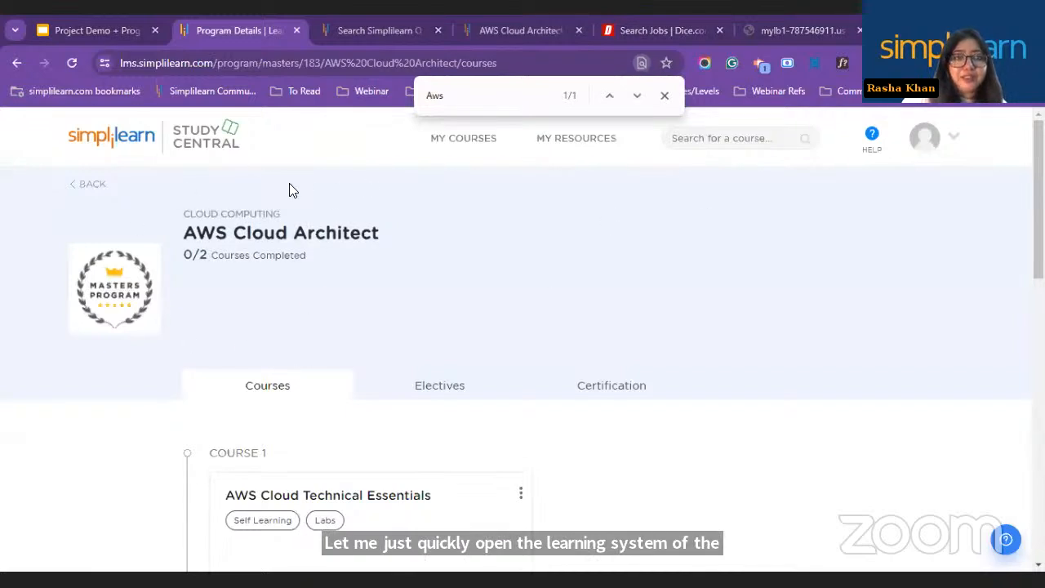
Step: Look through the learning portal's help options and self-help article categories, and close the help
click(872, 141)
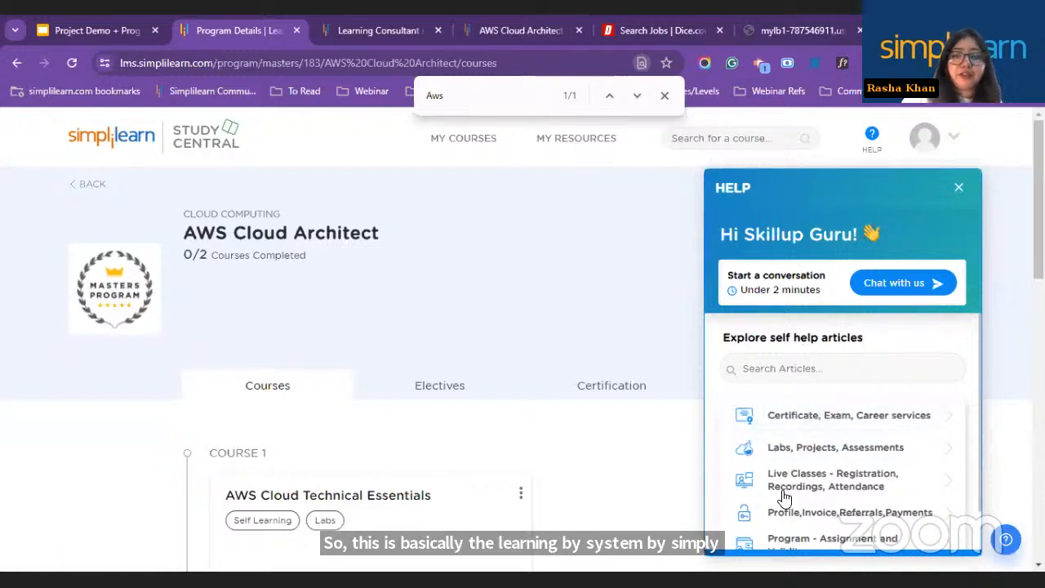
scroll(817, 473, down, 1)
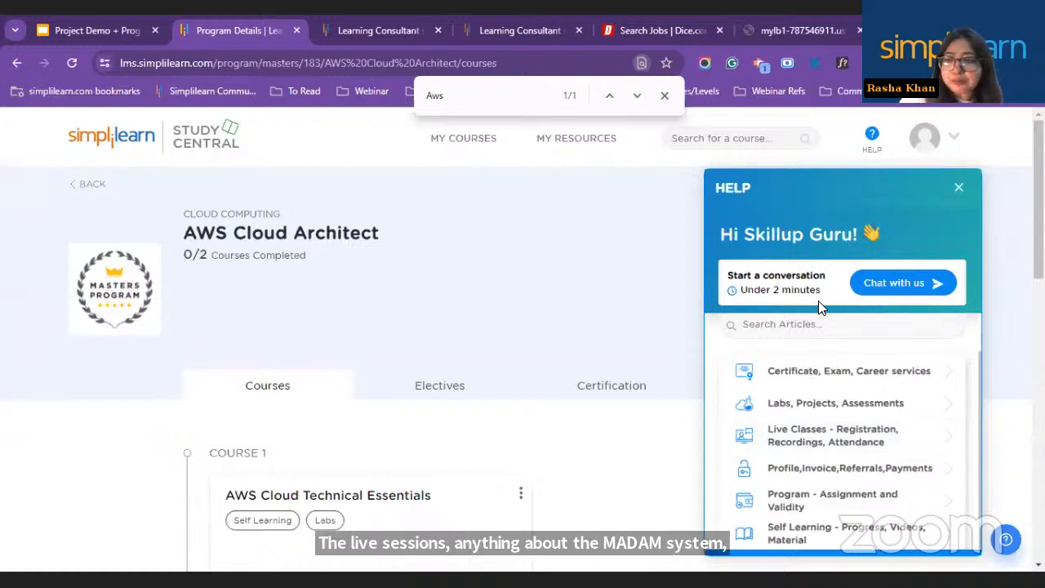
click(961, 190)
Step: Examine the AWS Cloud Architect program's list of courses down to the Master Program Certificate
scroll(309, 405, down, 4)
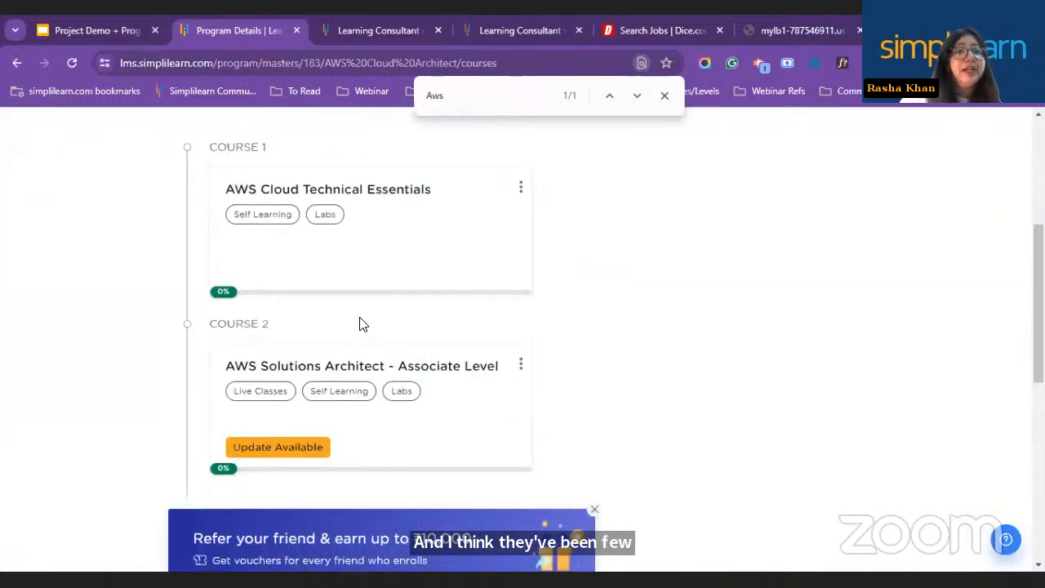
scroll(360, 318, down, 3)
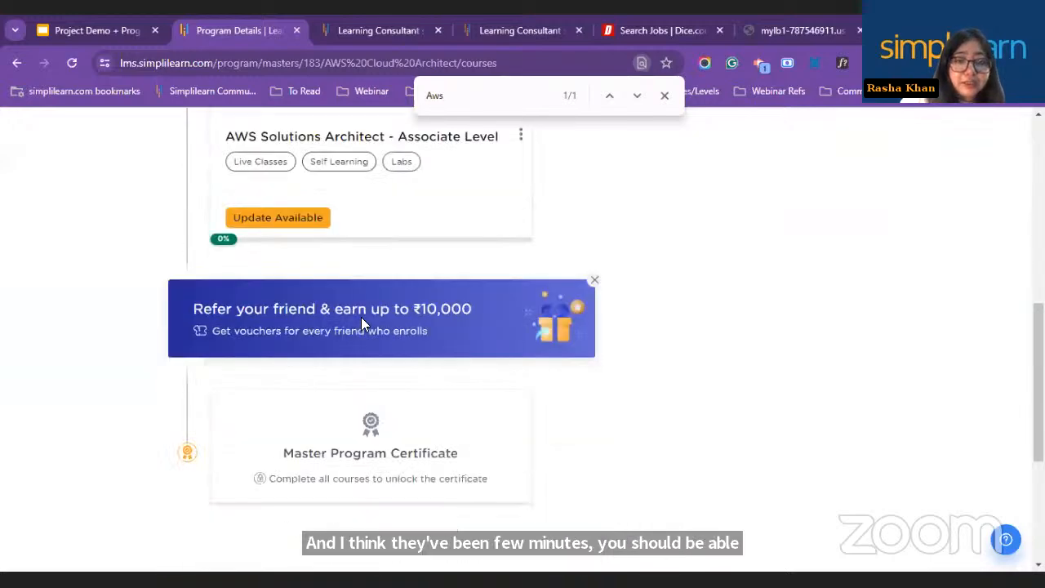
scroll(360, 322, up, 5)
Step: Examine the program's electives and its certification section
click(451, 239)
scroll(409, 343, down, 1)
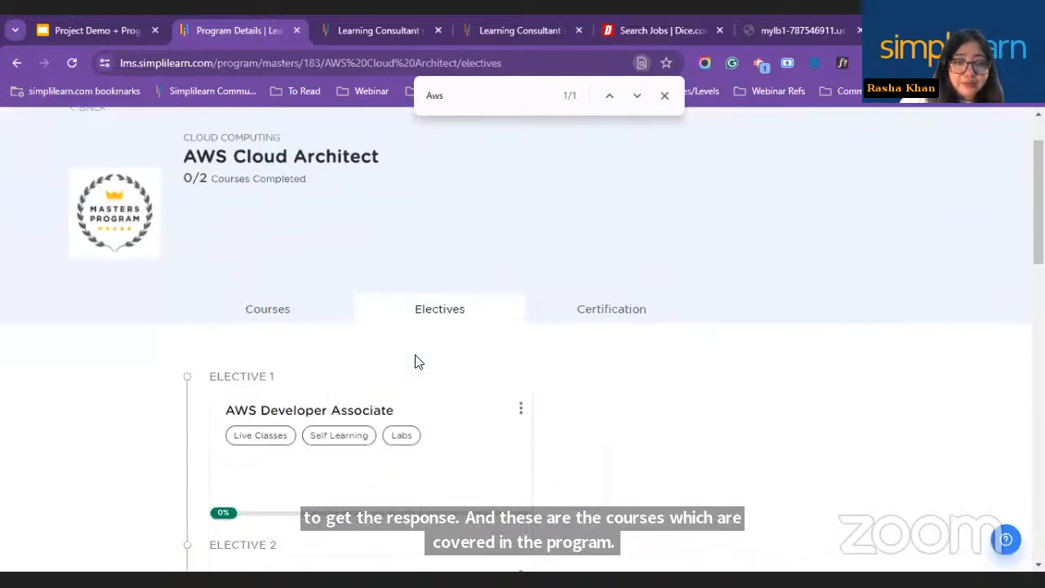
scroll(415, 361, down, 7)
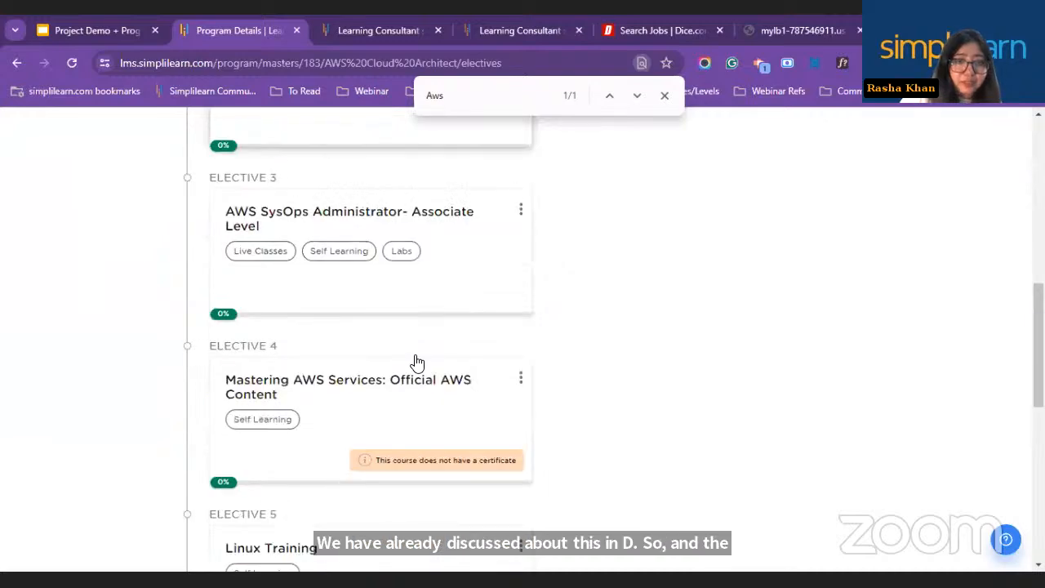
scroll(416, 362, down, 5)
scroll(416, 361, up, 5)
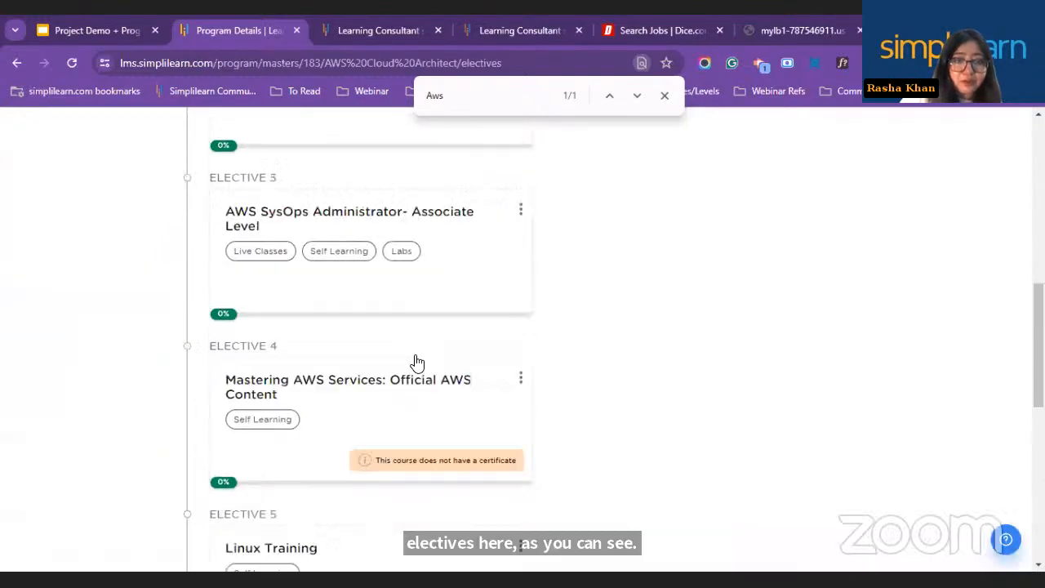
scroll(416, 361, up, 10)
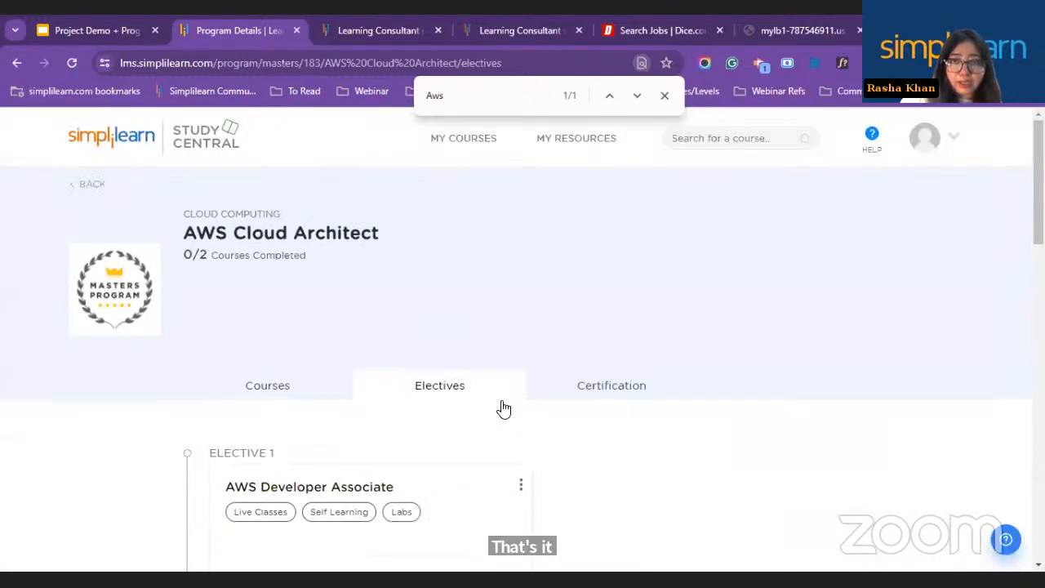
click(594, 393)
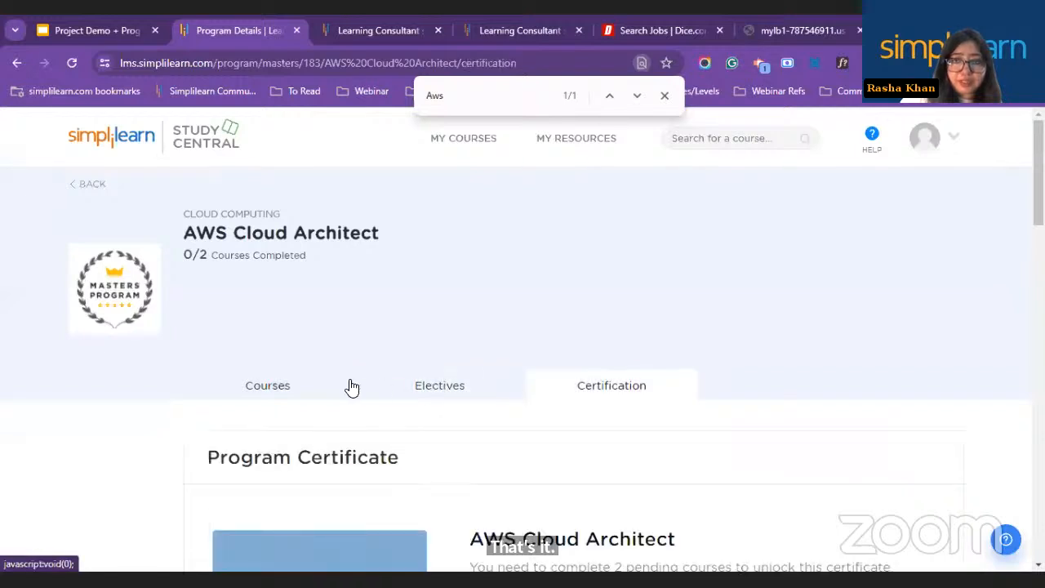
click(432, 400)
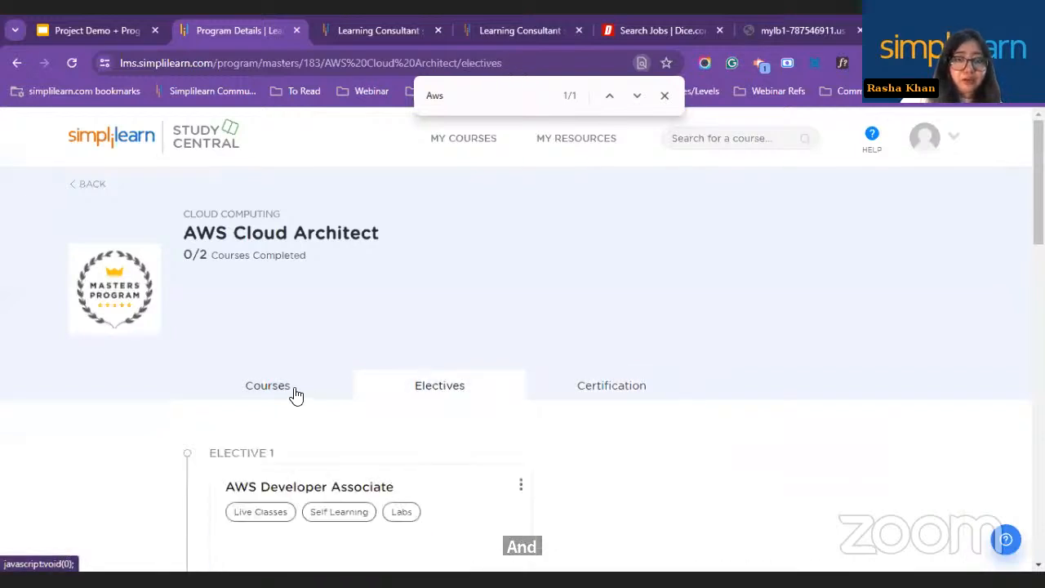
Step: Open the AWS Solutions Architect - Associate Level course from the program's courses and show its Self Learning lessons
click(291, 396)
scroll(290, 396, down, 2)
scroll(294, 392, down, 3)
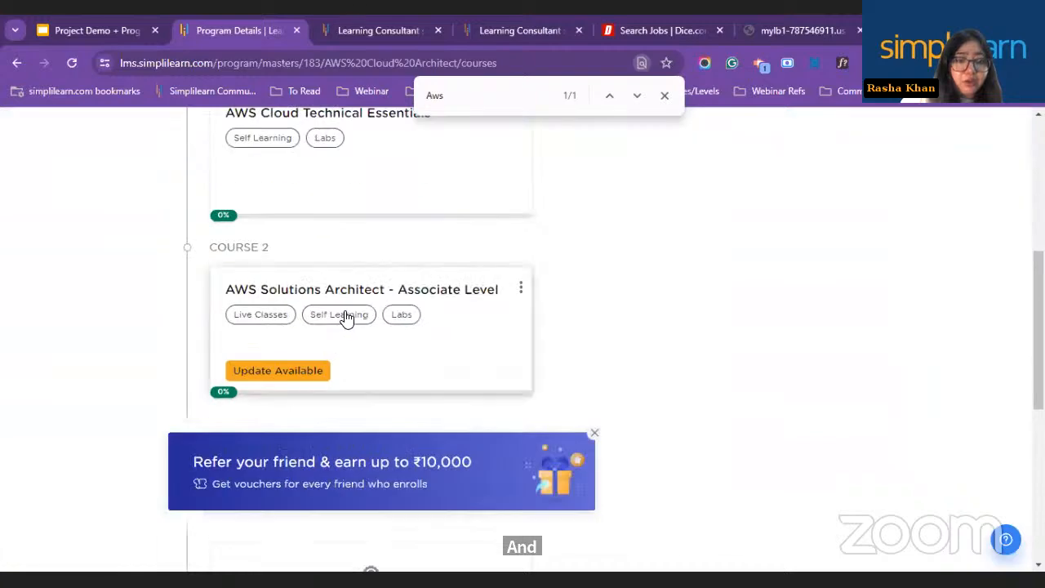
click(421, 291)
click(525, 399)
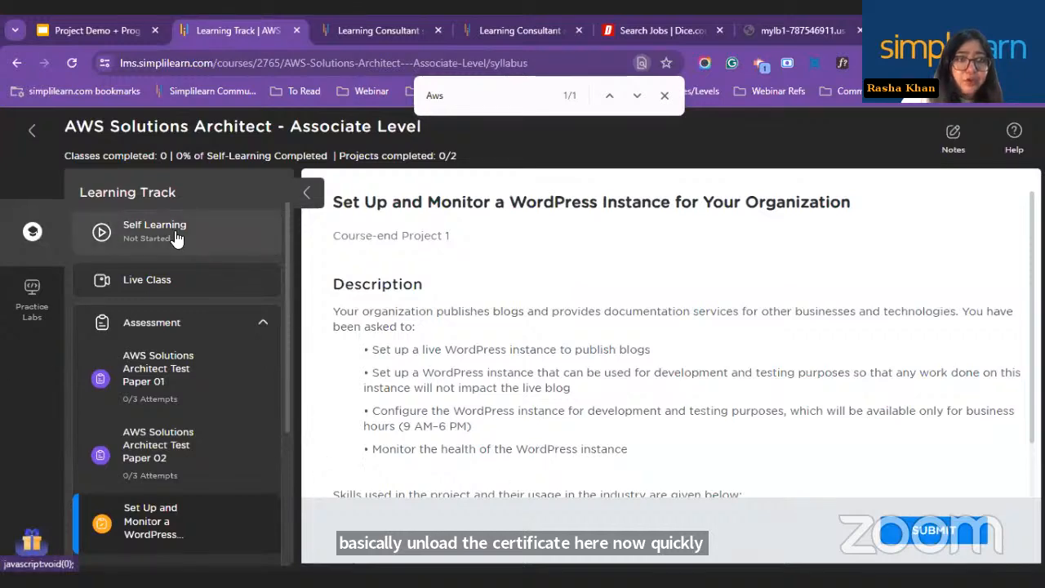
click(175, 231)
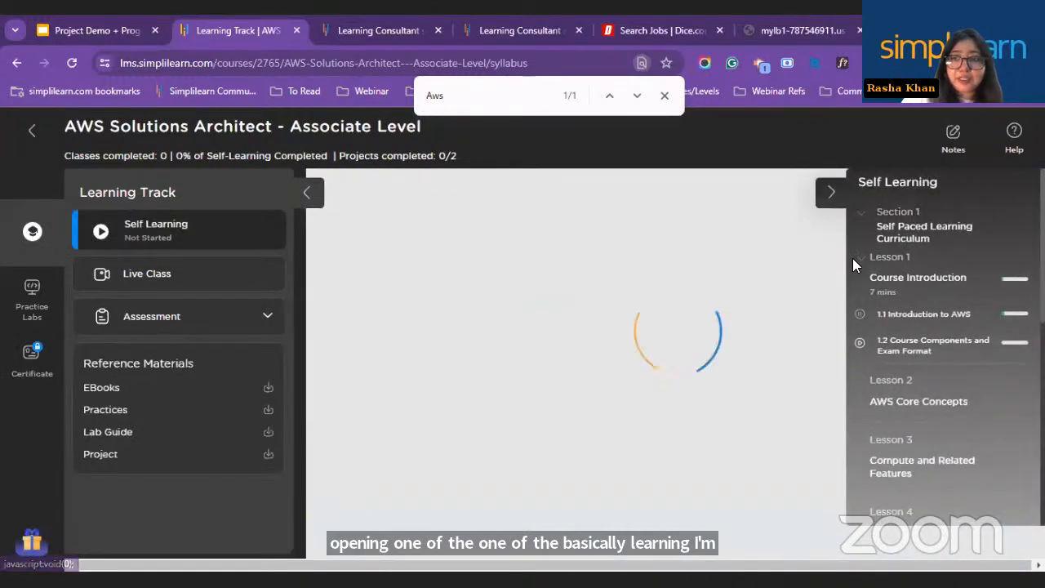
Step: Look through the course's Self Learning lessons, from the introduction to the later lessons on security, serverless services and monitoring
scroll(926, 315, down, 6)
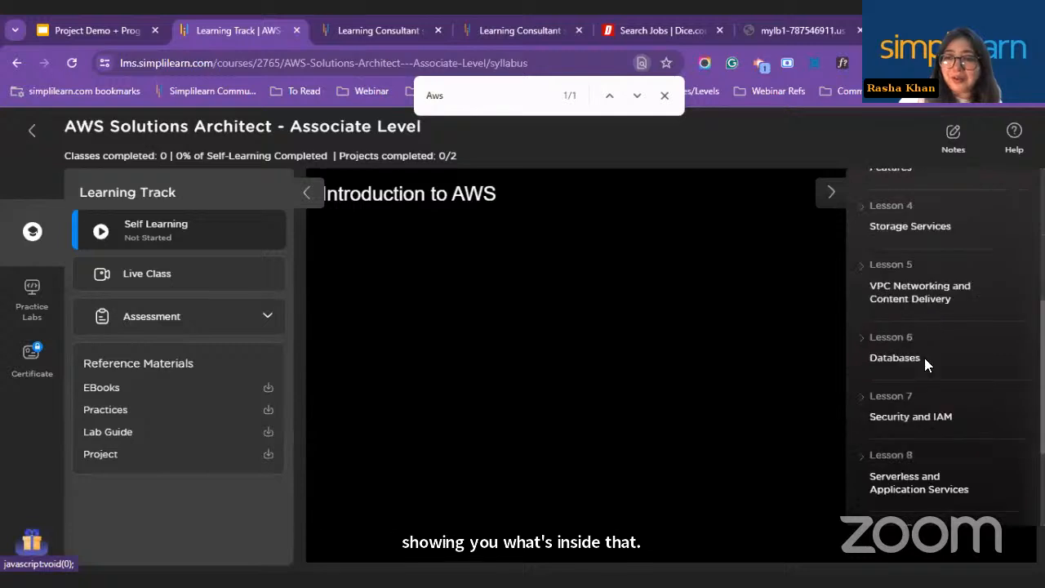
scroll(916, 369, up, 5)
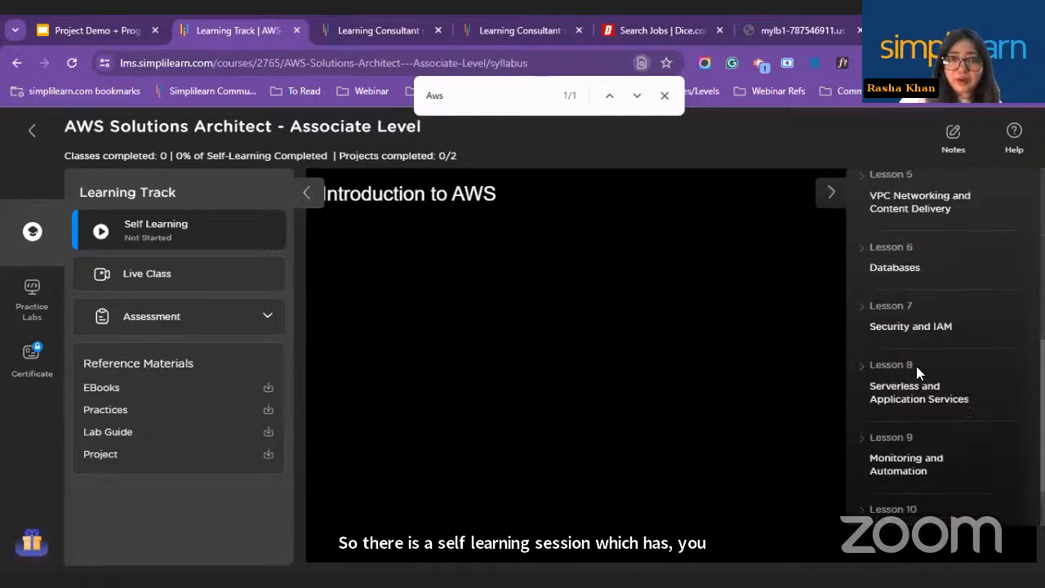
scroll(916, 369, down, 3)
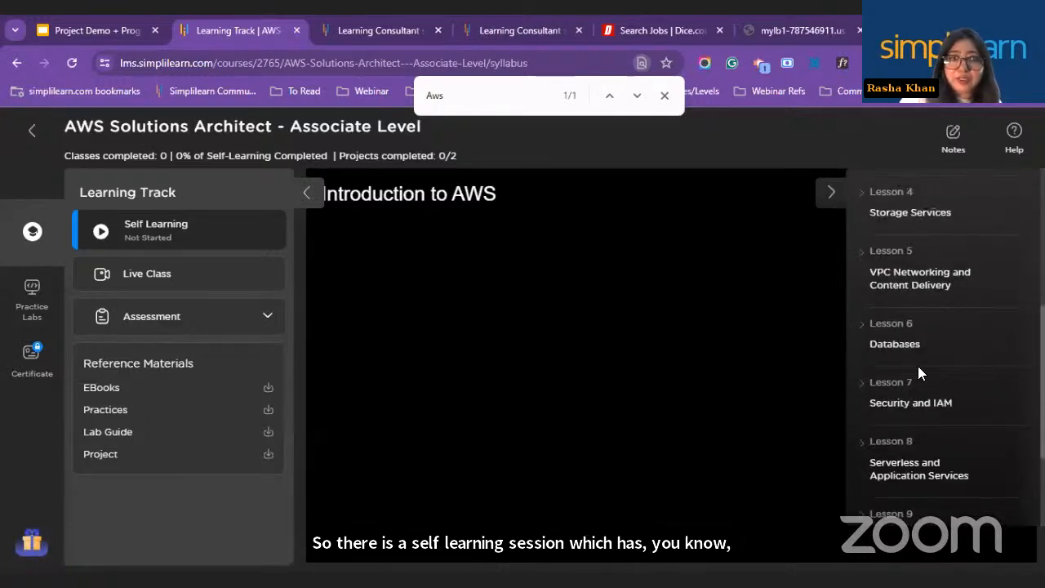
Step: Review the course's live classes, checking the available batches and their sessions, the registered classes and the past classes
click(237, 281)
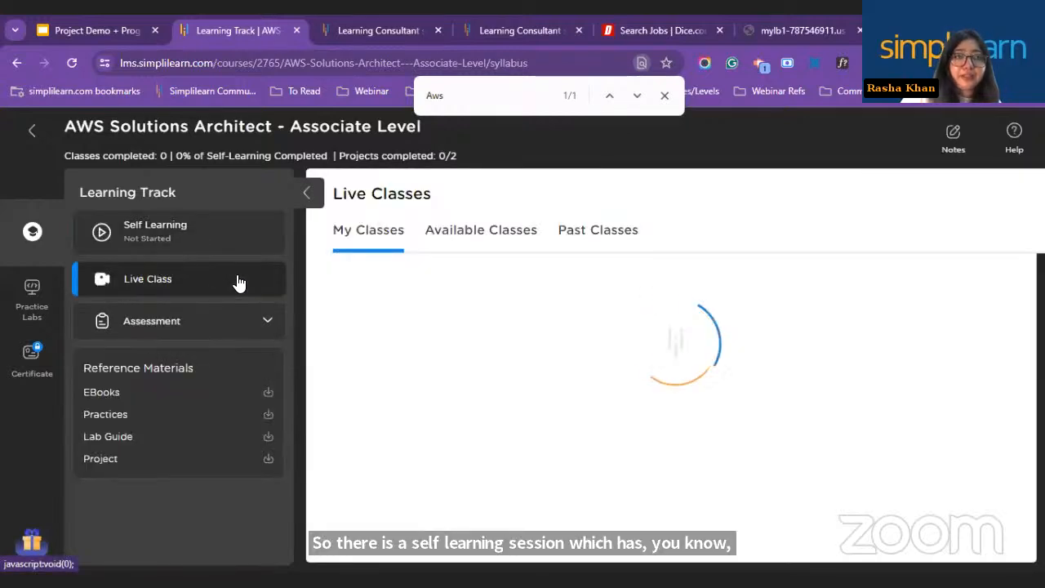
click(500, 248)
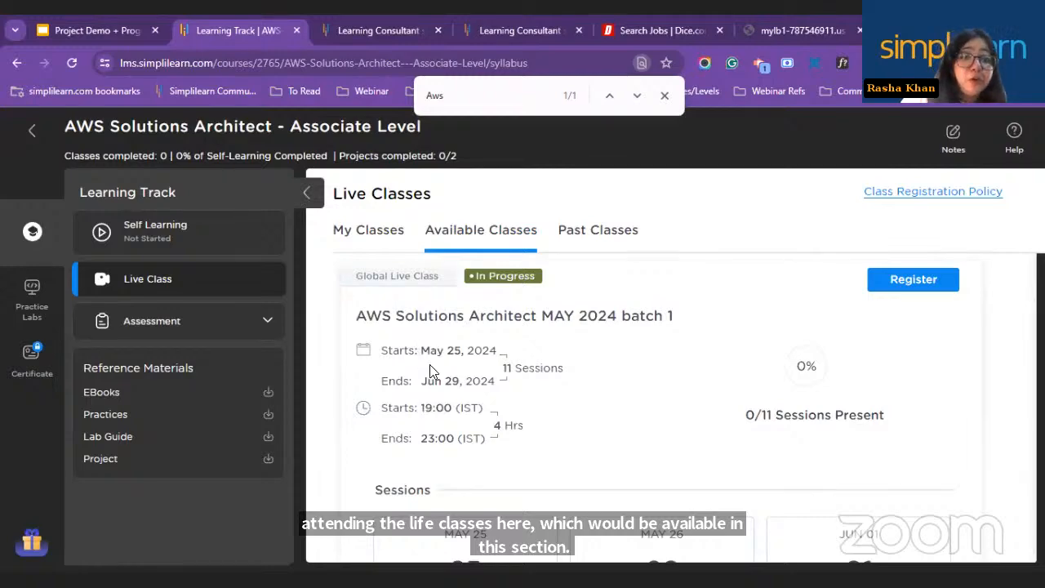
scroll(558, 392, down, 5)
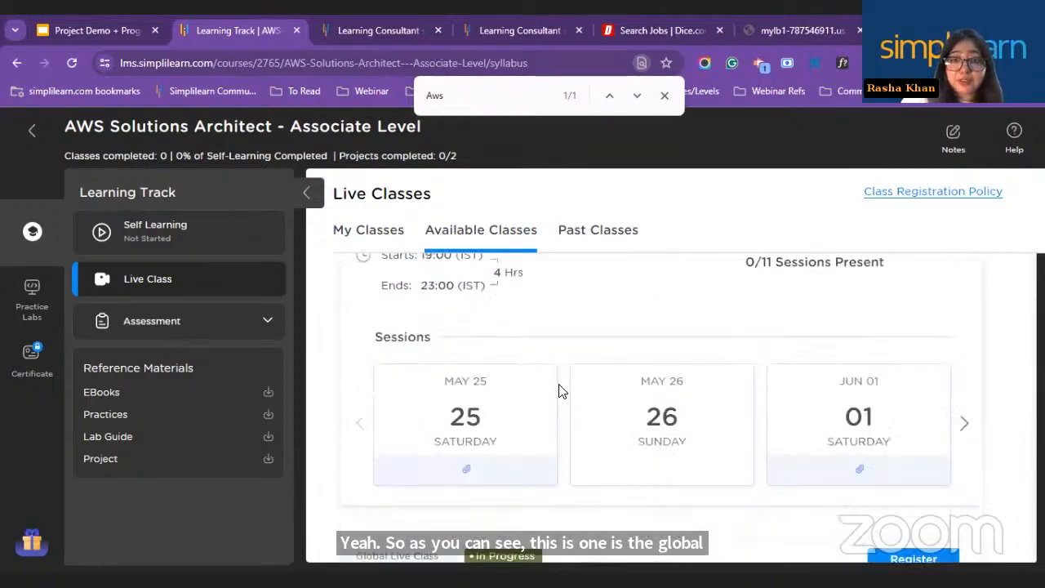
scroll(559, 392, down, 1)
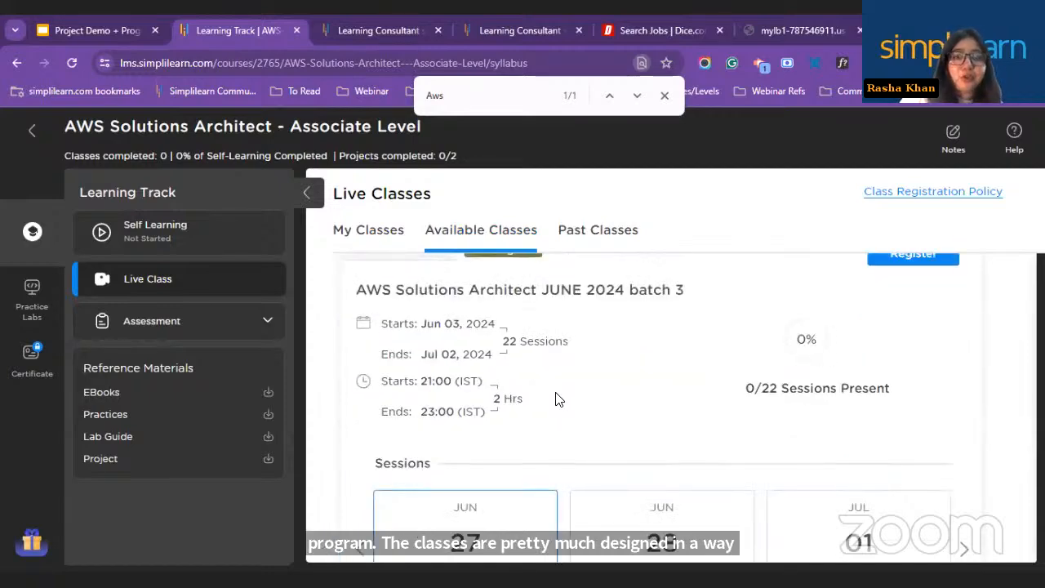
scroll(558, 399, up, 6)
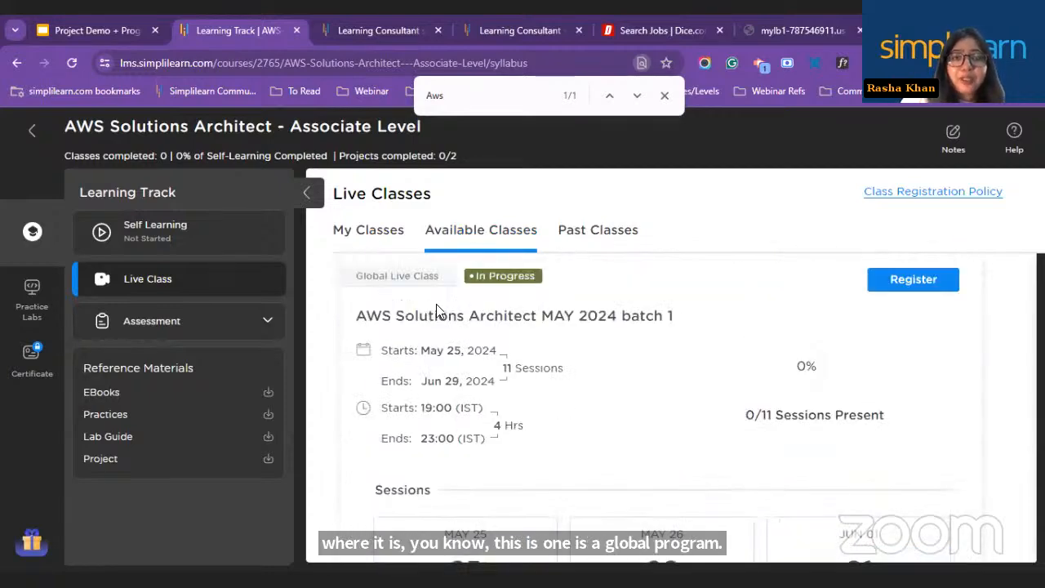
click(369, 231)
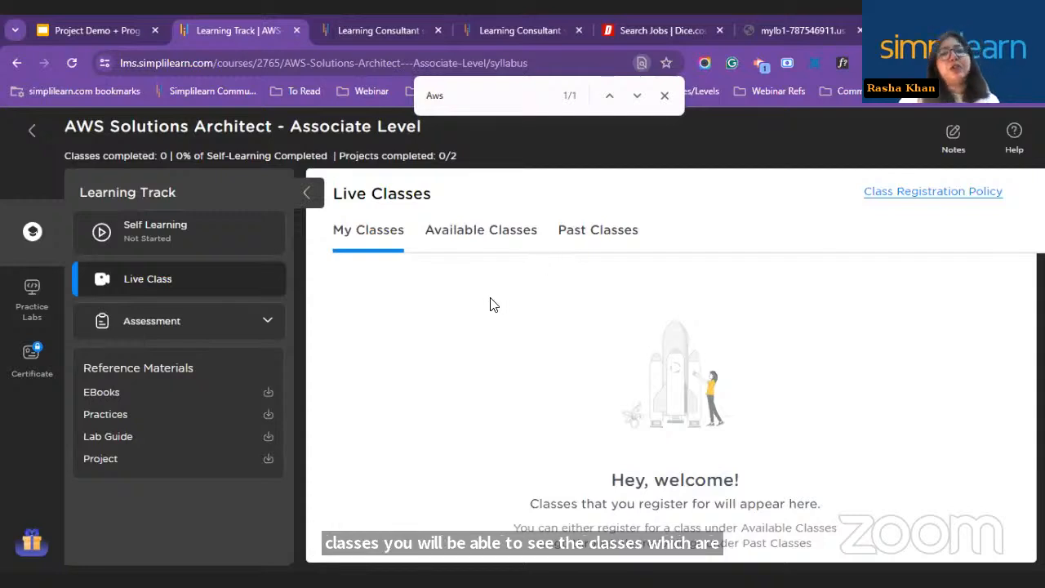
click(588, 235)
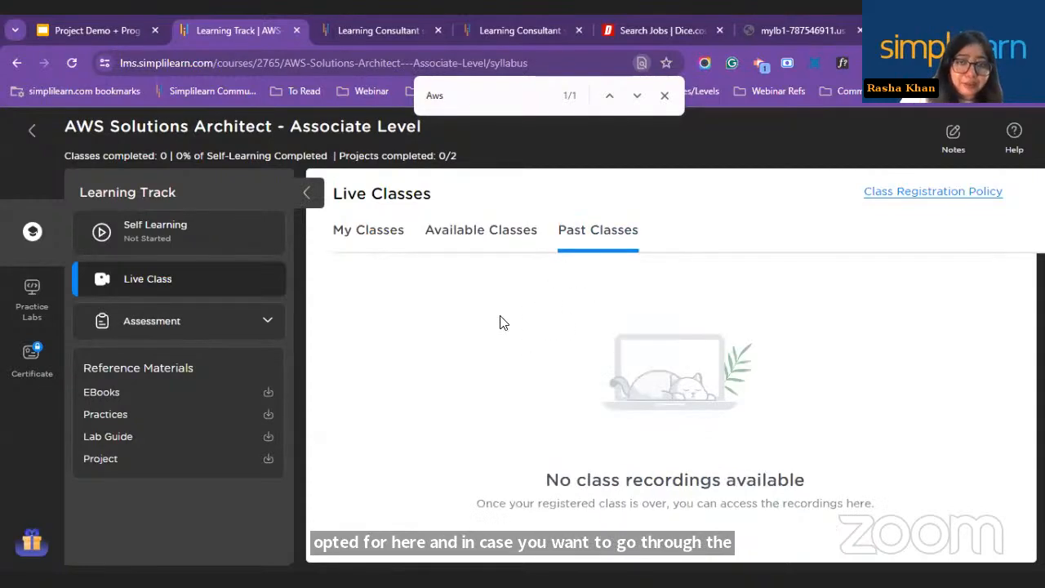
Step: Expand the course's assessments and examine the test papers, course-end projects and reference materials
click(268, 325)
scroll(242, 346, down, 1)
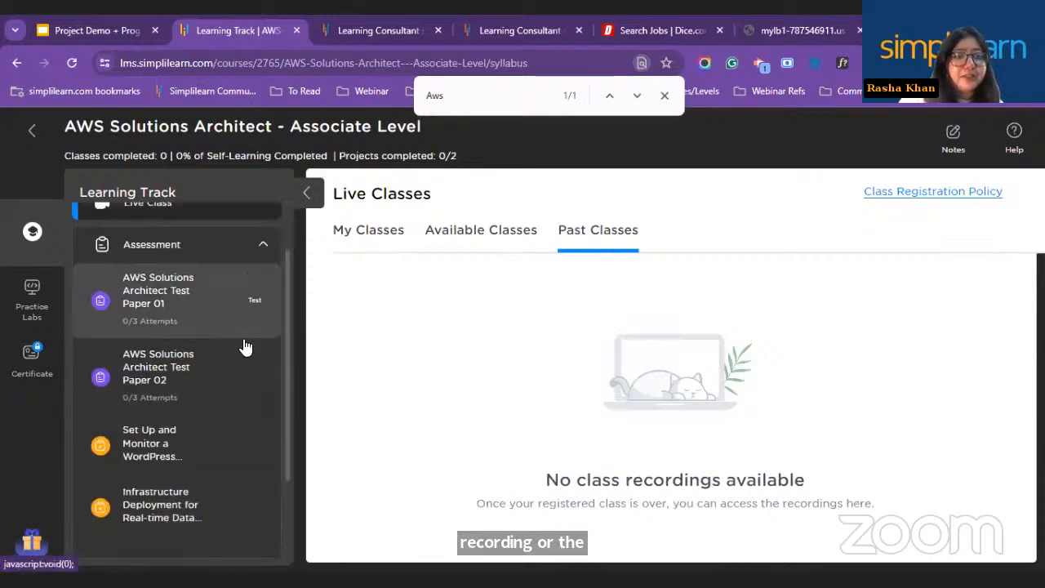
scroll(196, 432, down, 1)
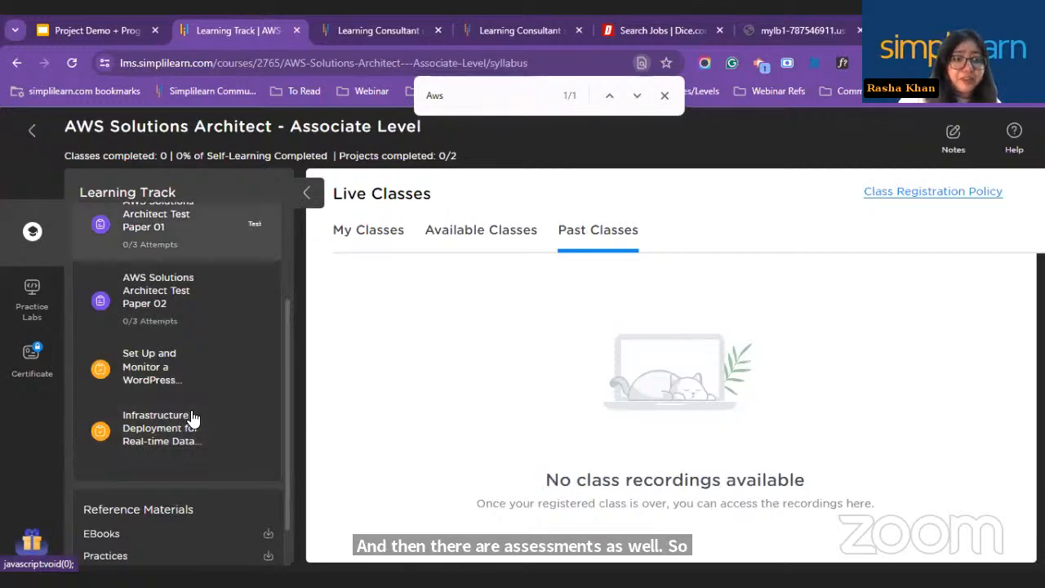
scroll(181, 518, down, 1)
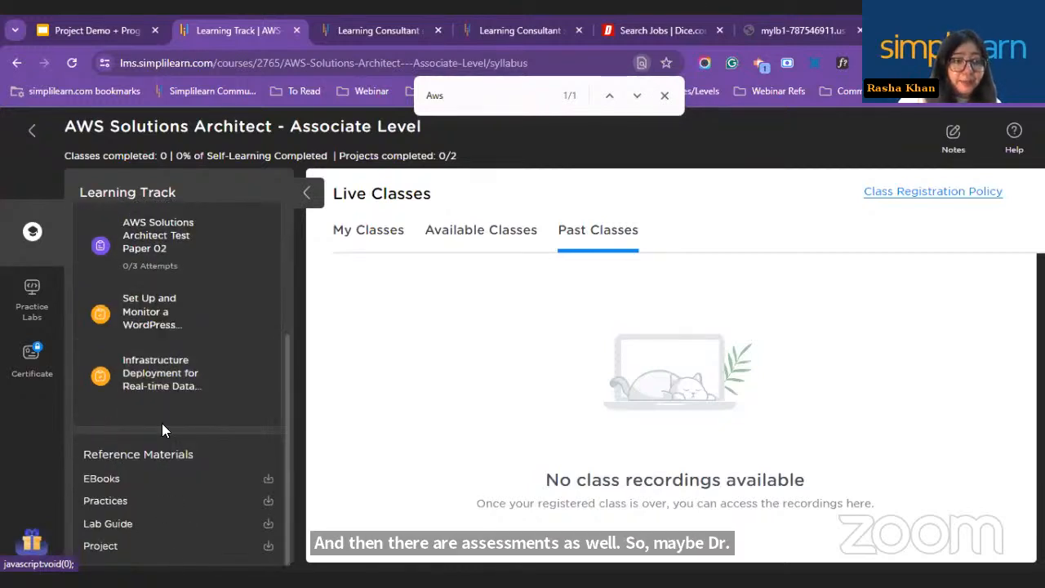
scroll(162, 431, up, 2)
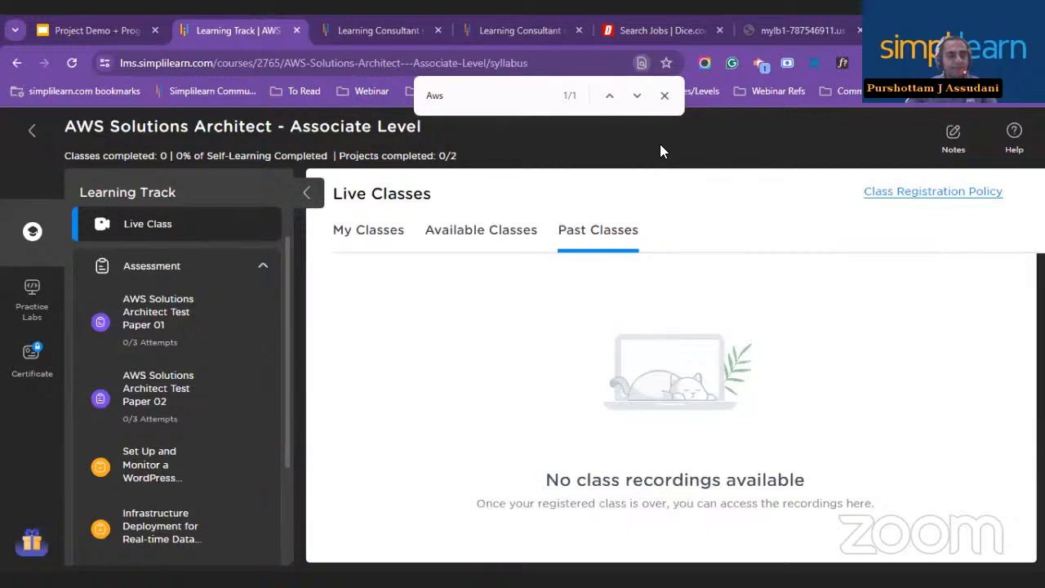
scroll(265, 396, down, 2)
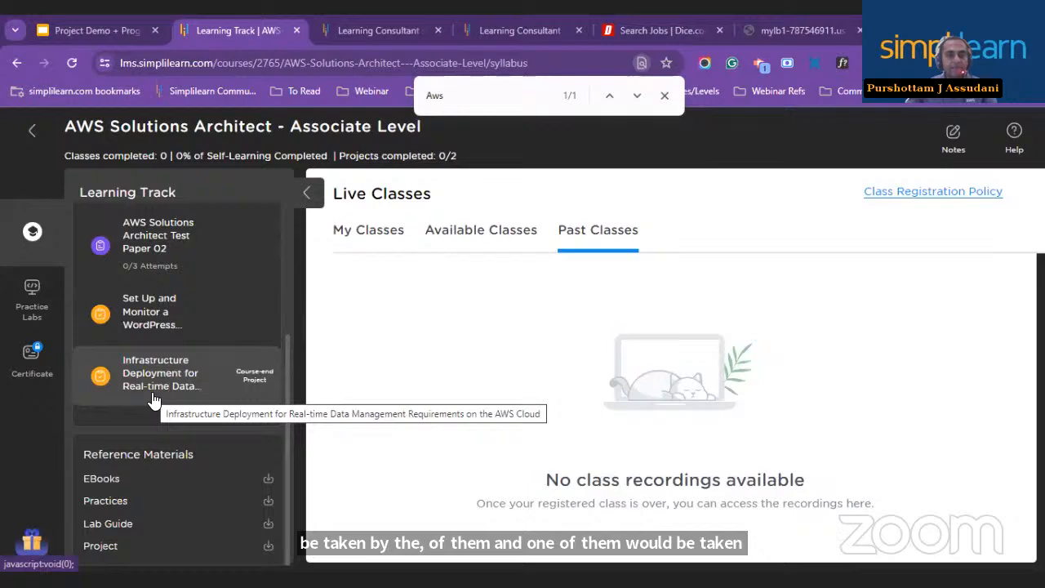
Step: Show the course's practice labs page and return to the learning dashboard
click(29, 303)
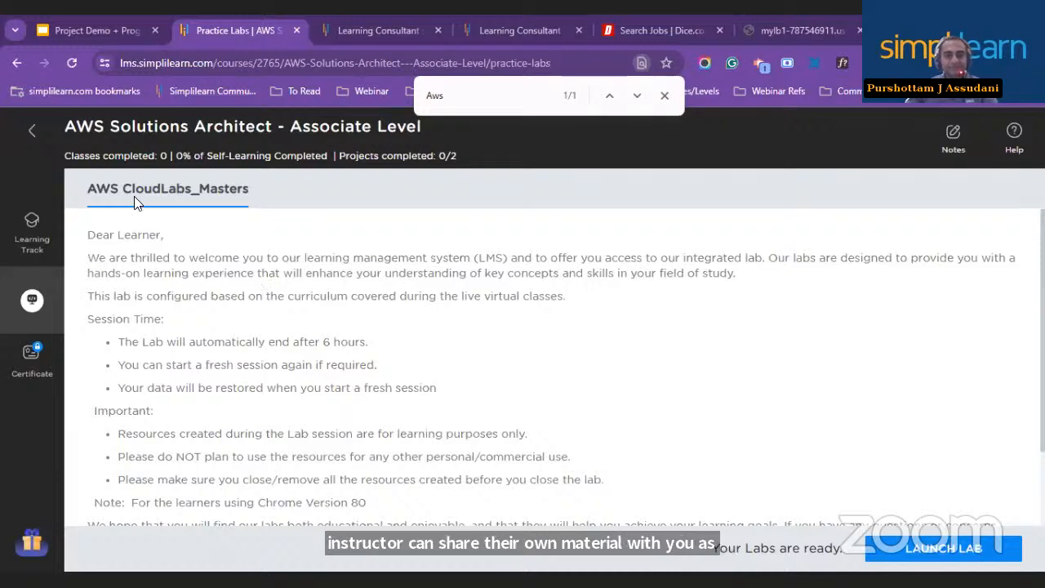
click(55, 132)
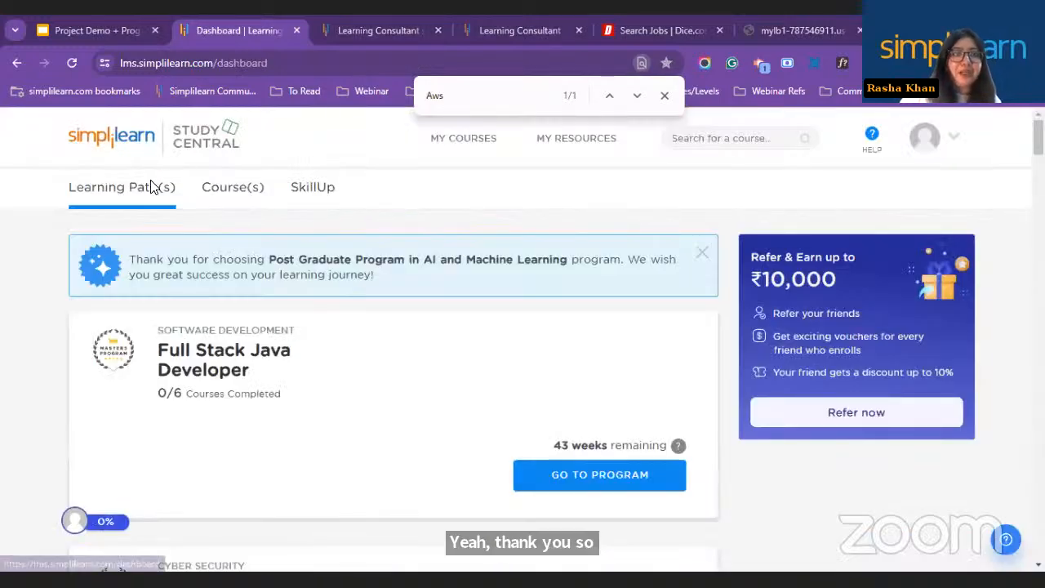
Step: Switch to the public AWS Cloud Architect program page and examine its overview, course list, electives and syllabus download option
click(381, 30)
click(517, 16)
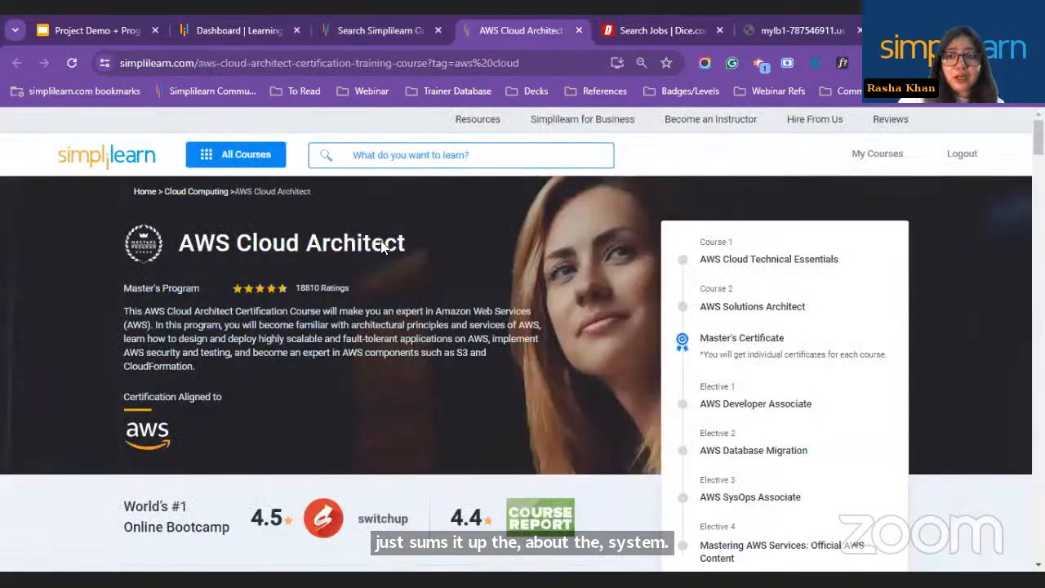
scroll(425, 350, down, 2)
scroll(425, 350, down, 1)
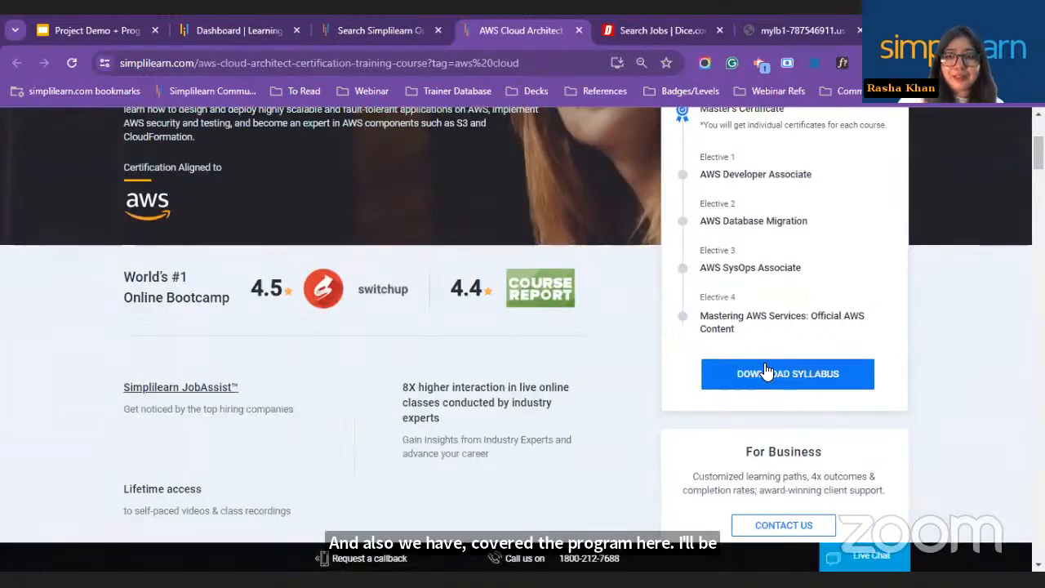
scroll(384, 135, up, 3)
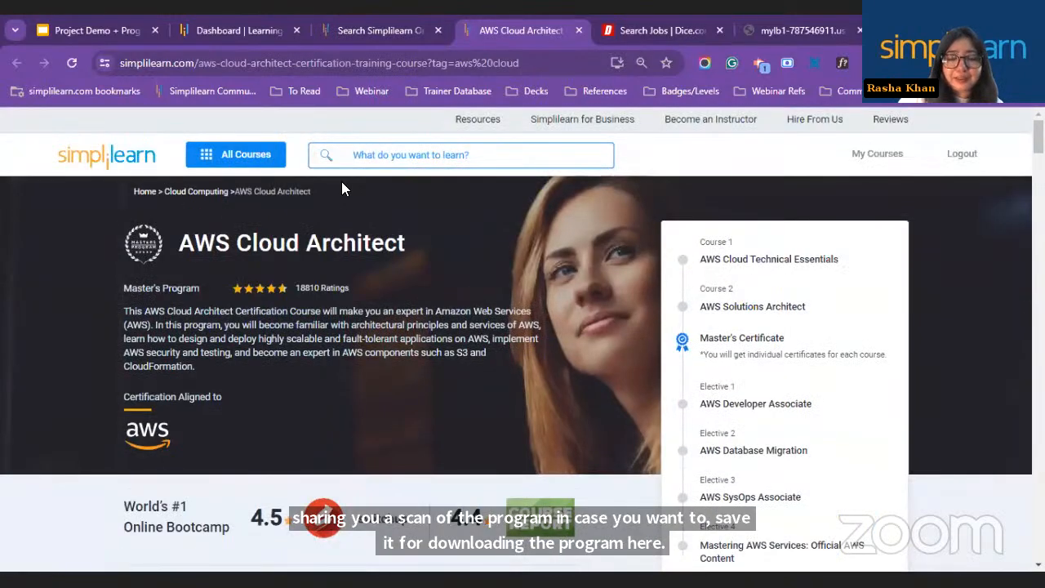
scroll(449, 373, down, 4)
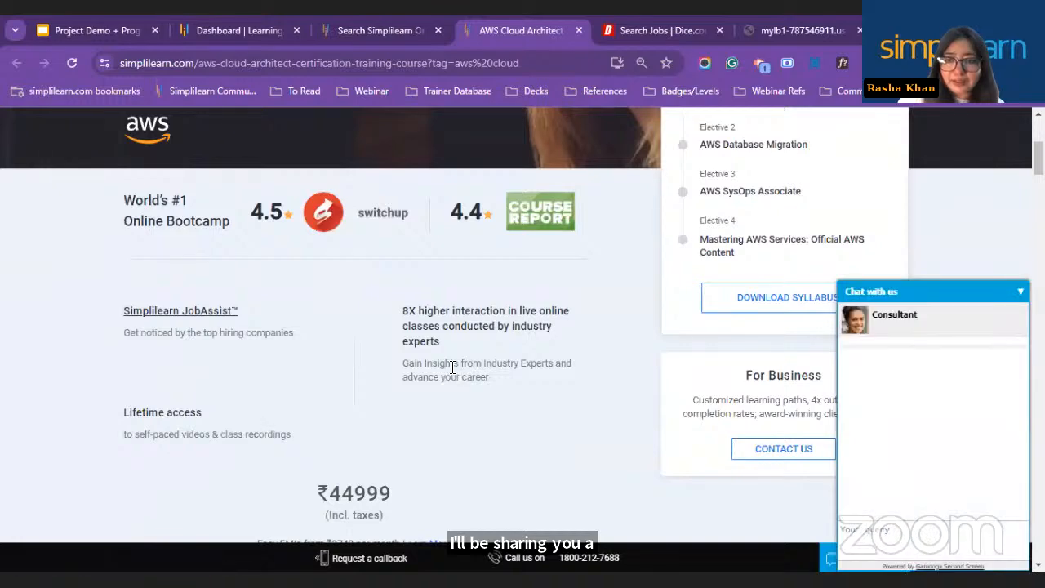
scroll(452, 367, up, 3)
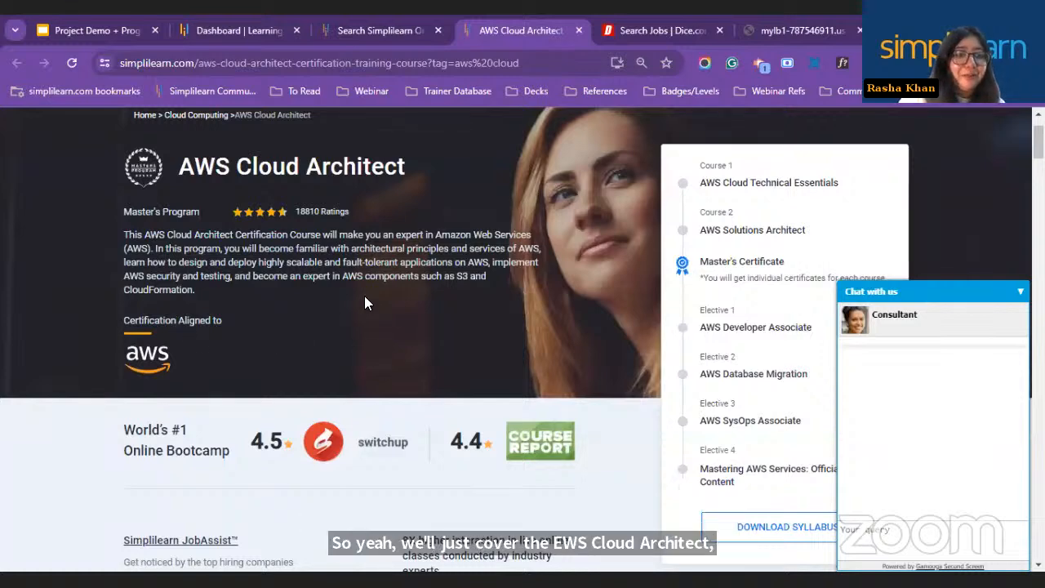
Step: Examine the rest of the program page, from the tools covered down to the sample Master's Certificate
scroll(364, 302, down, 15)
scroll(365, 301, down, 10)
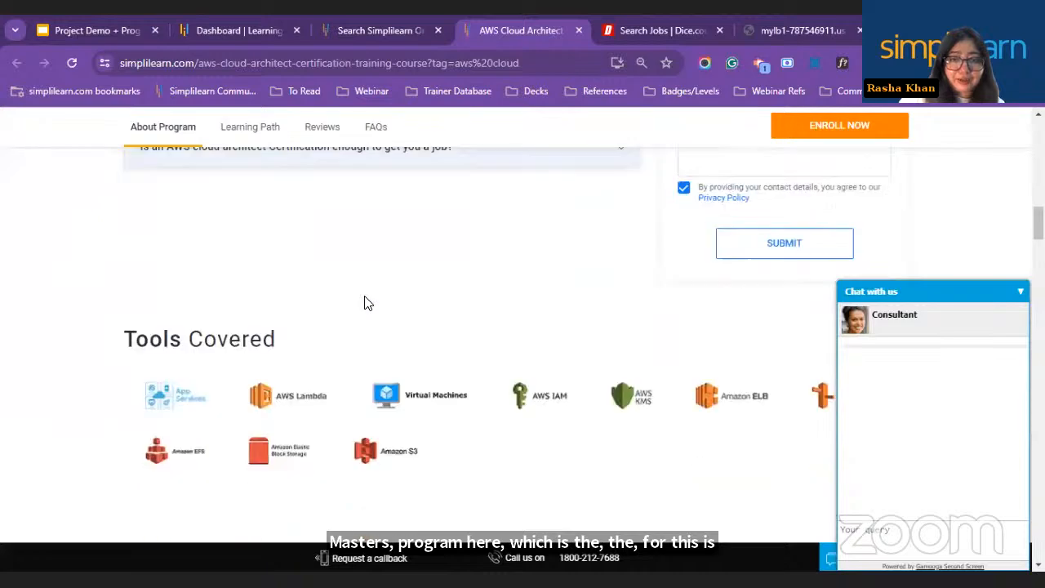
scroll(365, 301, down, 10)
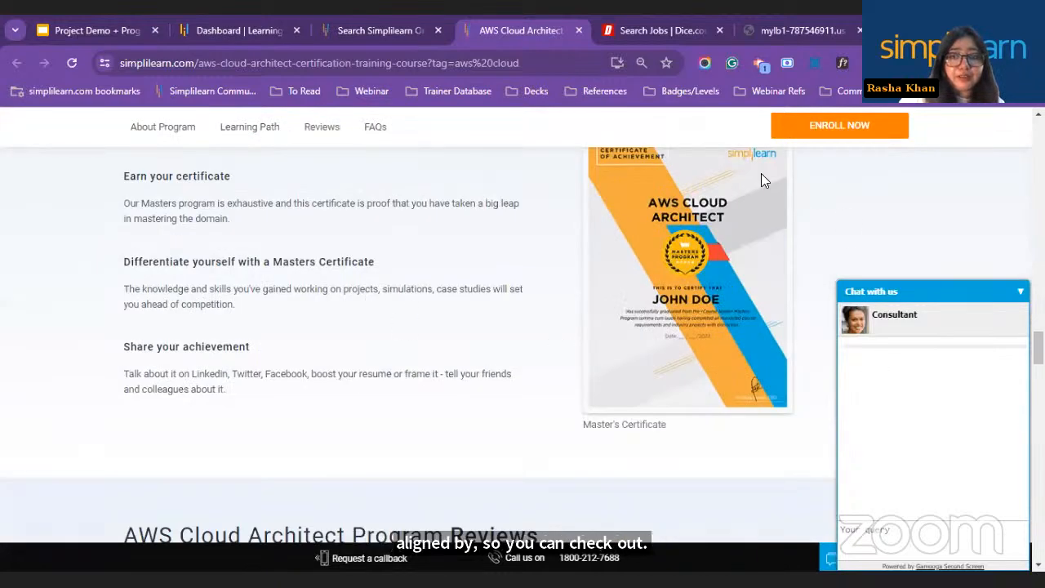
scroll(696, 262, up, 1)
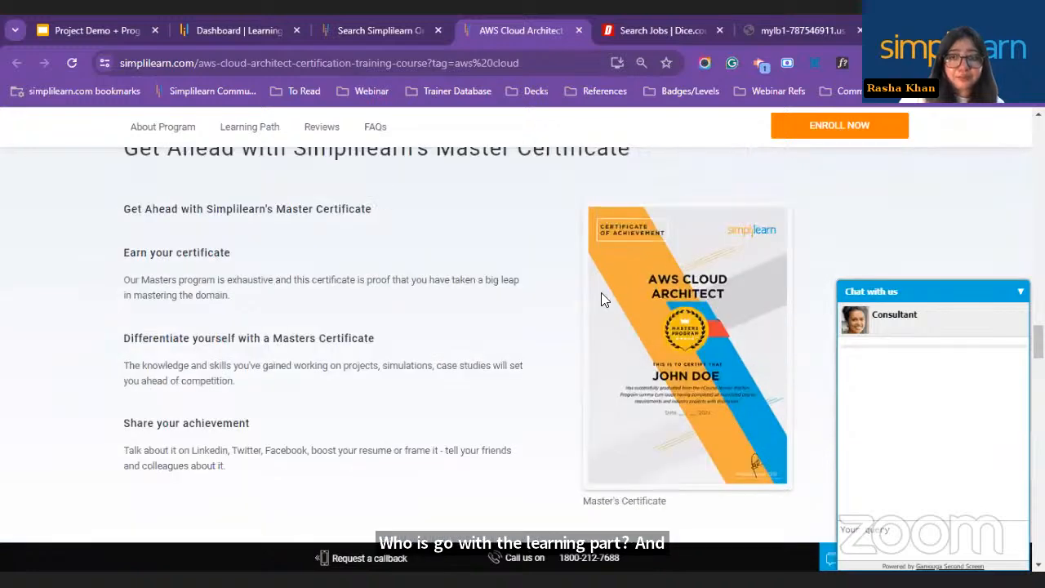
Step: Switch to the Google Slides deck and present it from The Learning Environment through to the AWS Cloud Architect Program Reviews slide
click(97, 31)
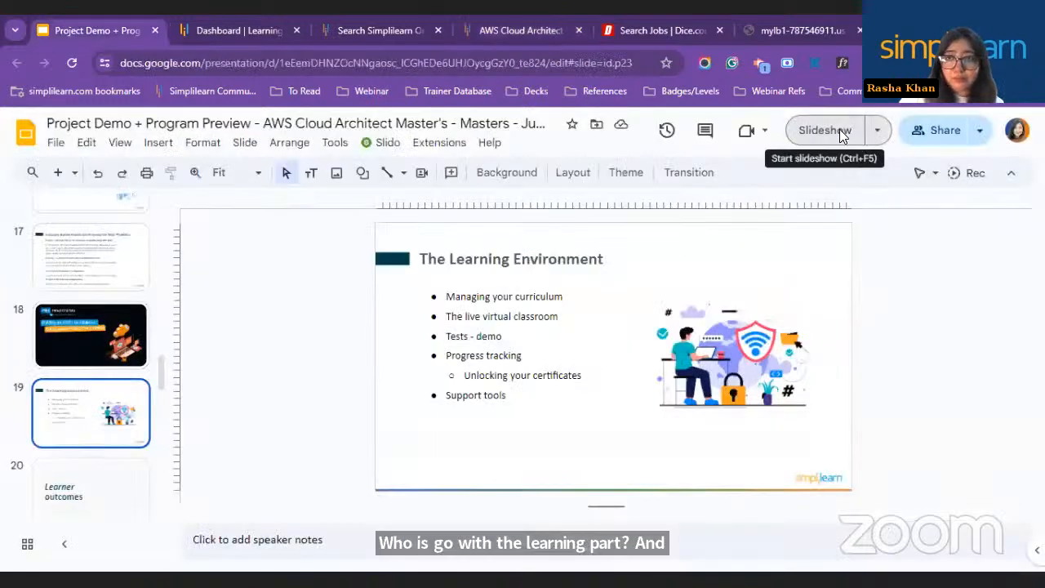
click(841, 131)
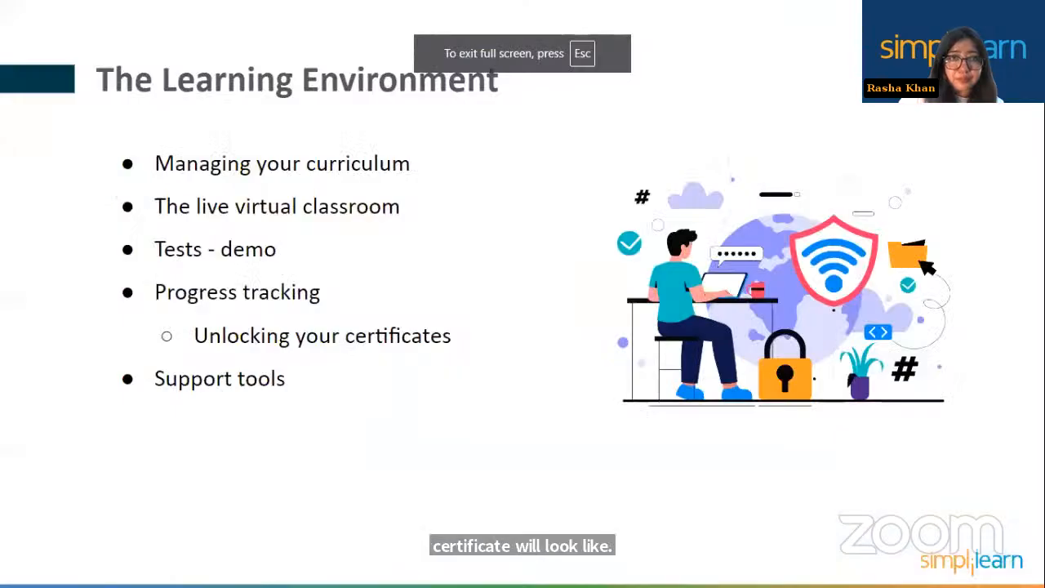
key(Right)
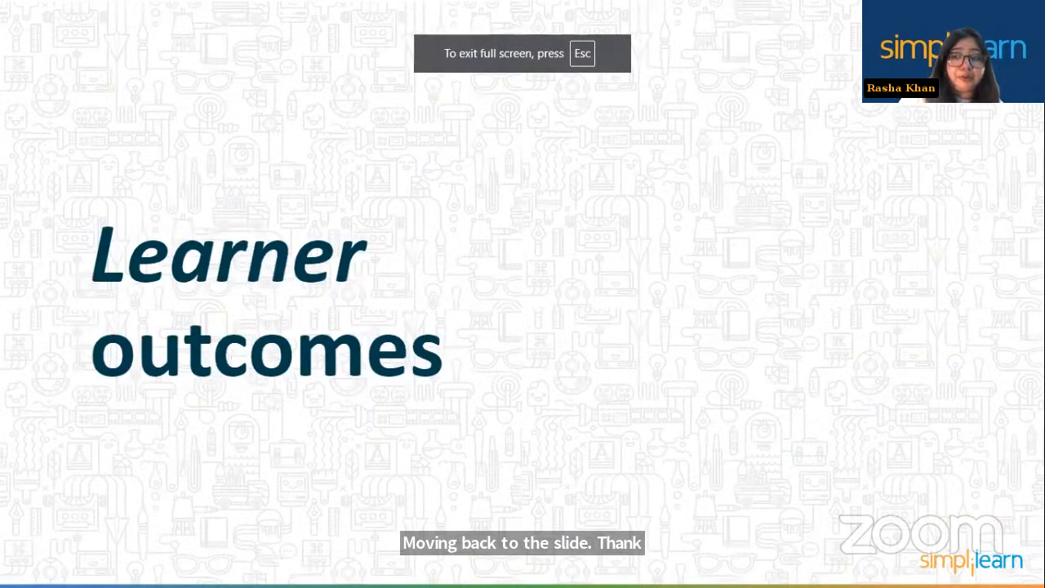
key(Right)
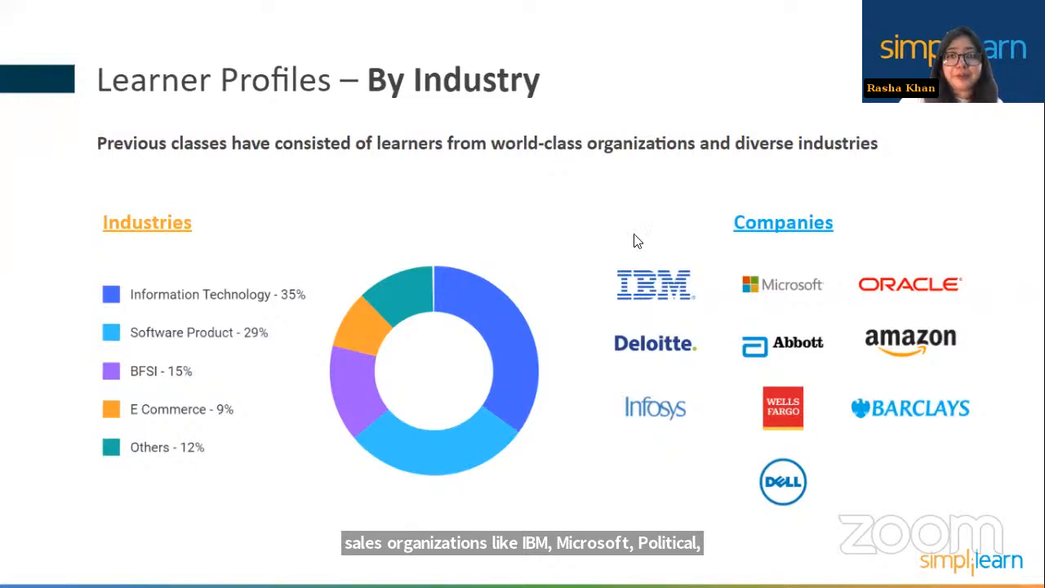
click(889, 259)
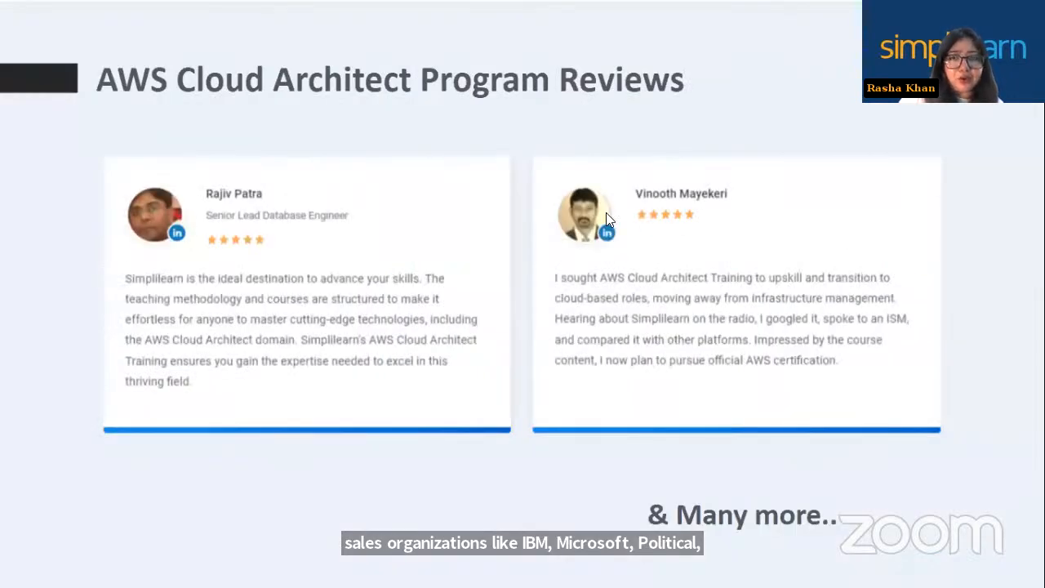